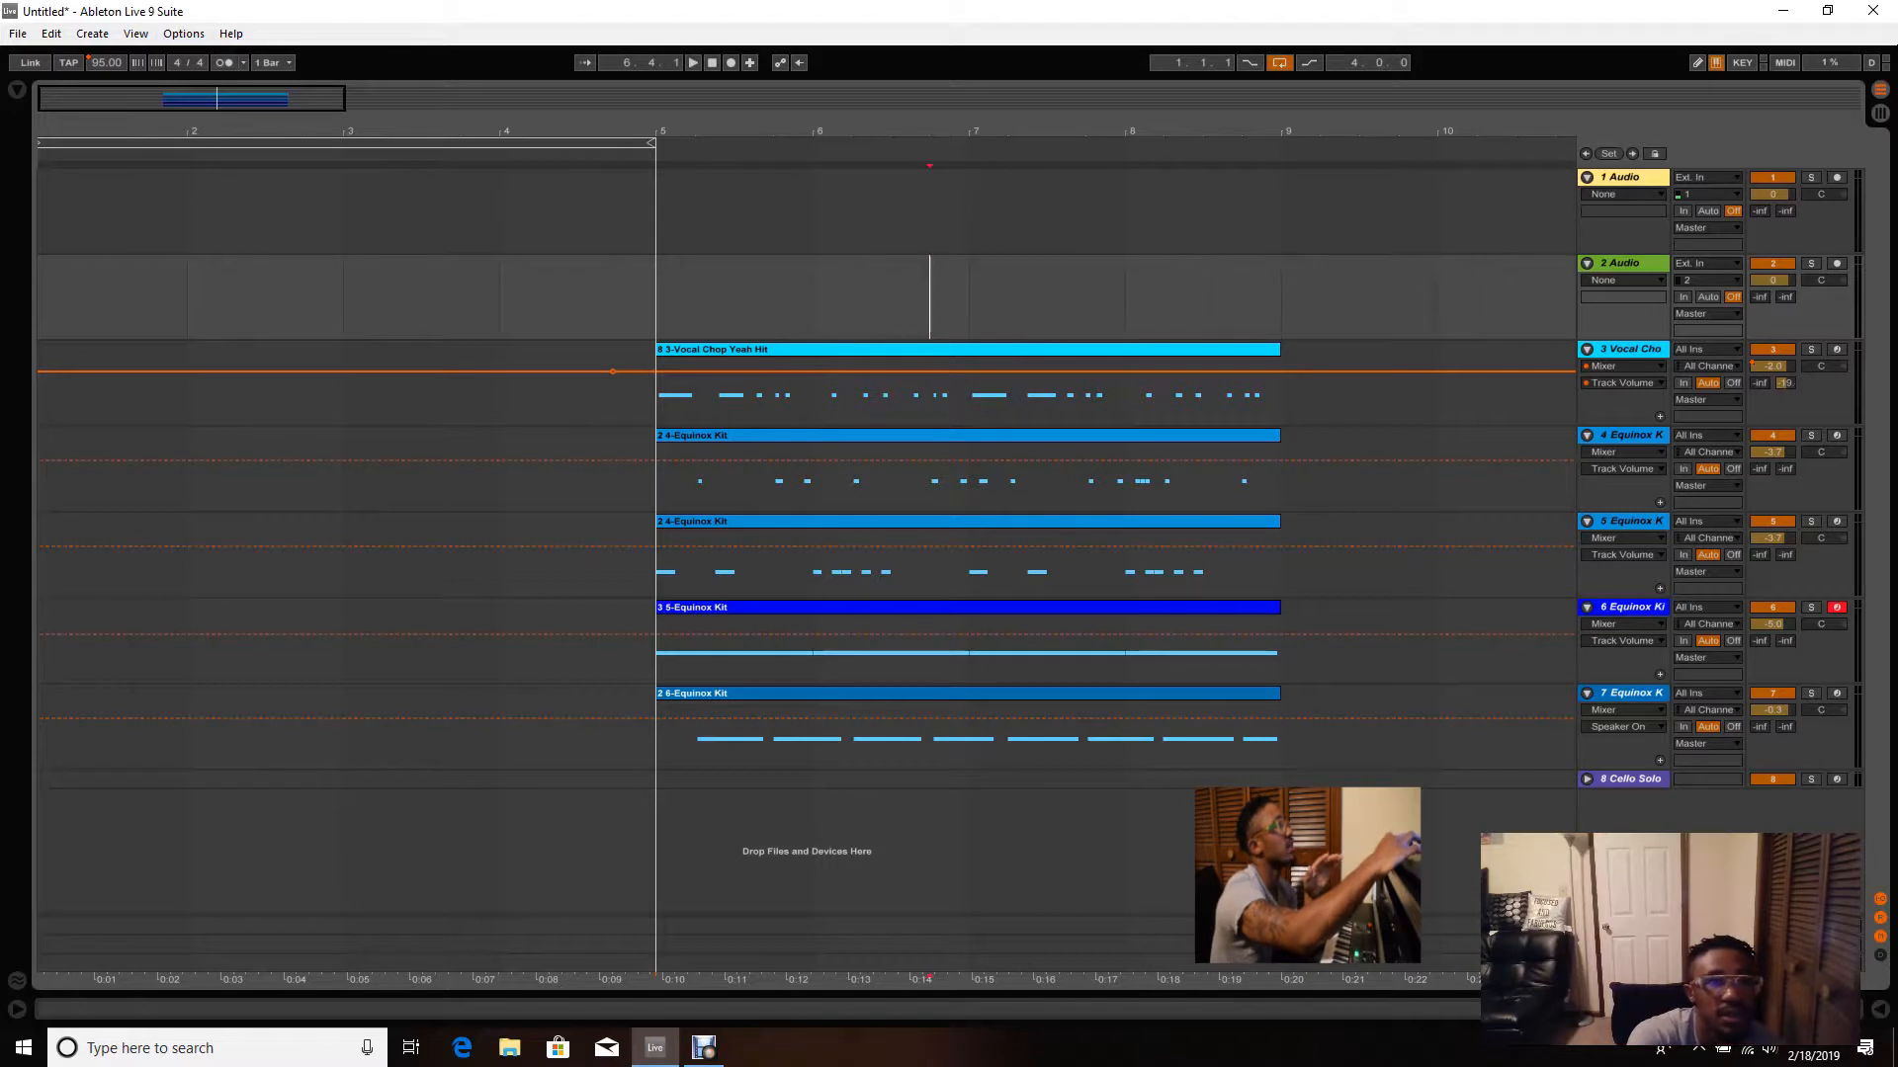
- Turn on the metronome and play the arrangement from the start
left_click(225, 62)
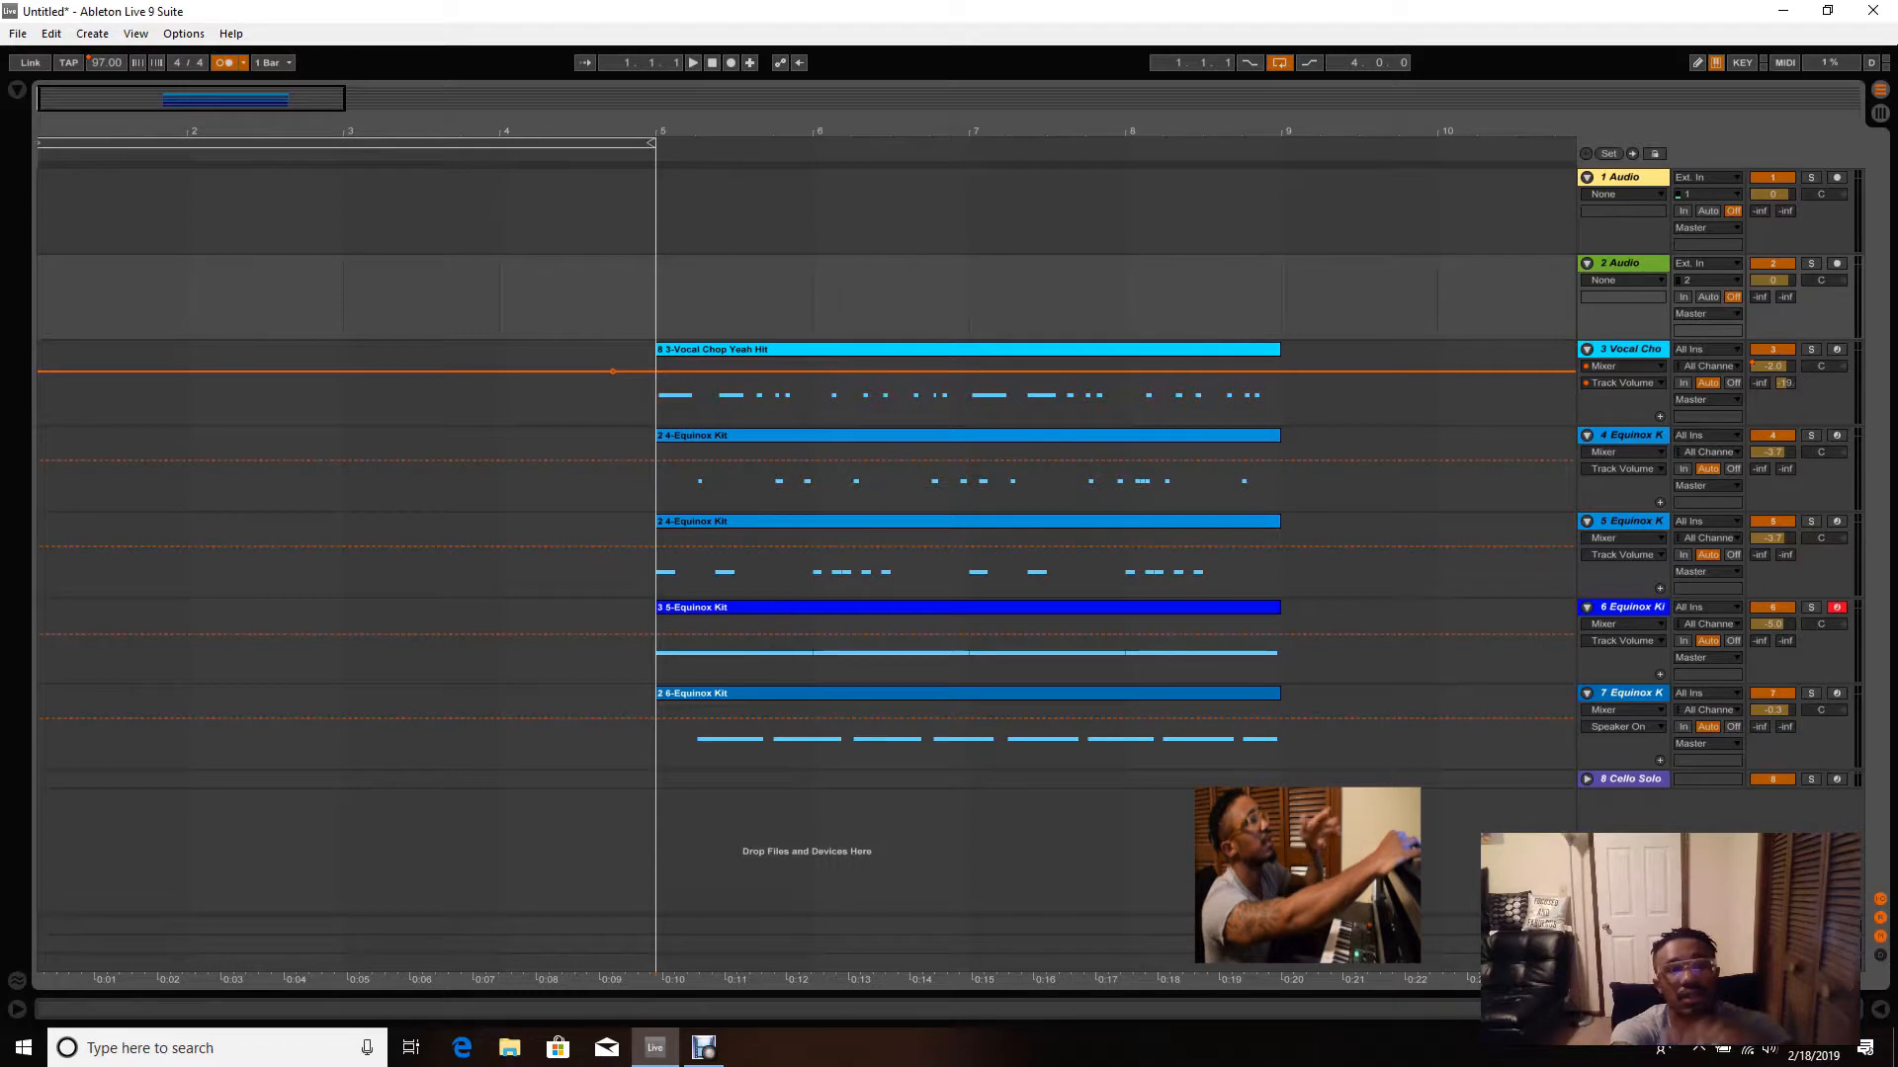
key("space")
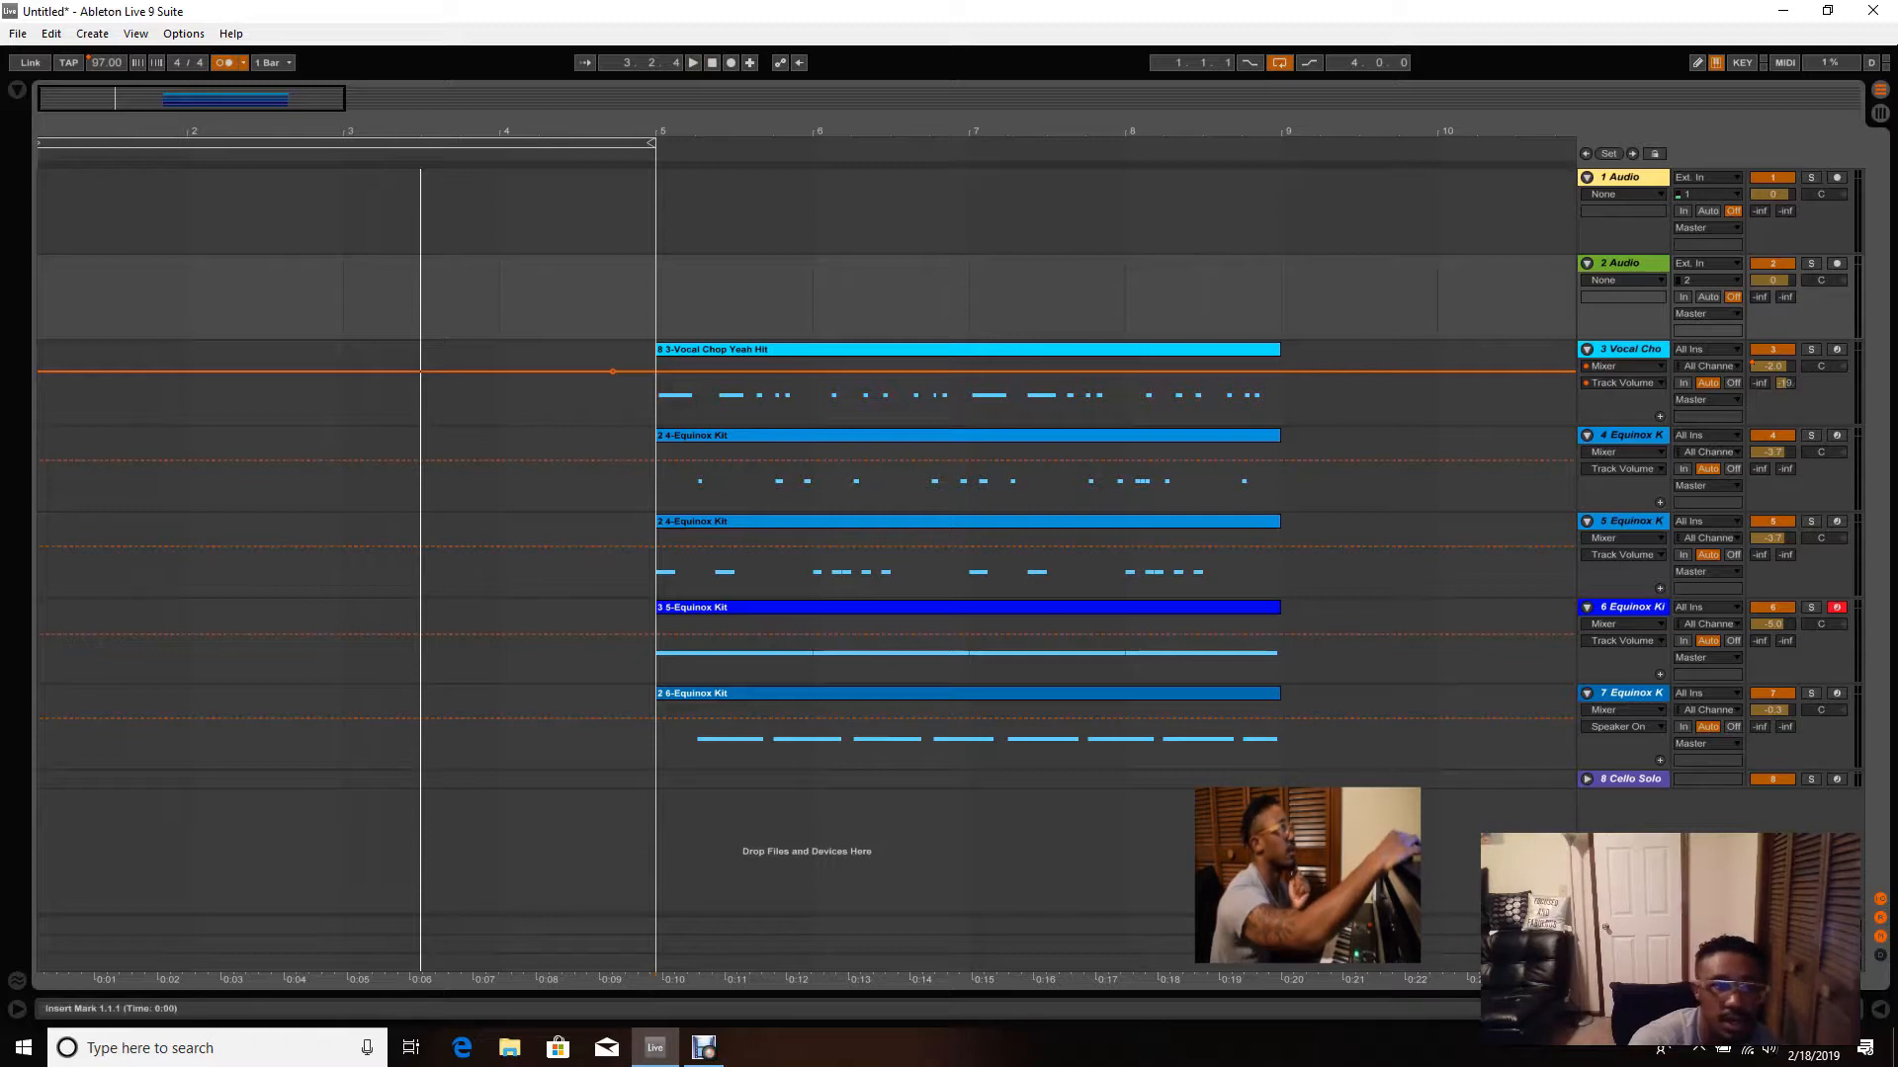
- Show the browser, then move the seventh track (Equinox Kit) directly above the Vocal Chop track and display its devices
key("ctrl+alt+b")
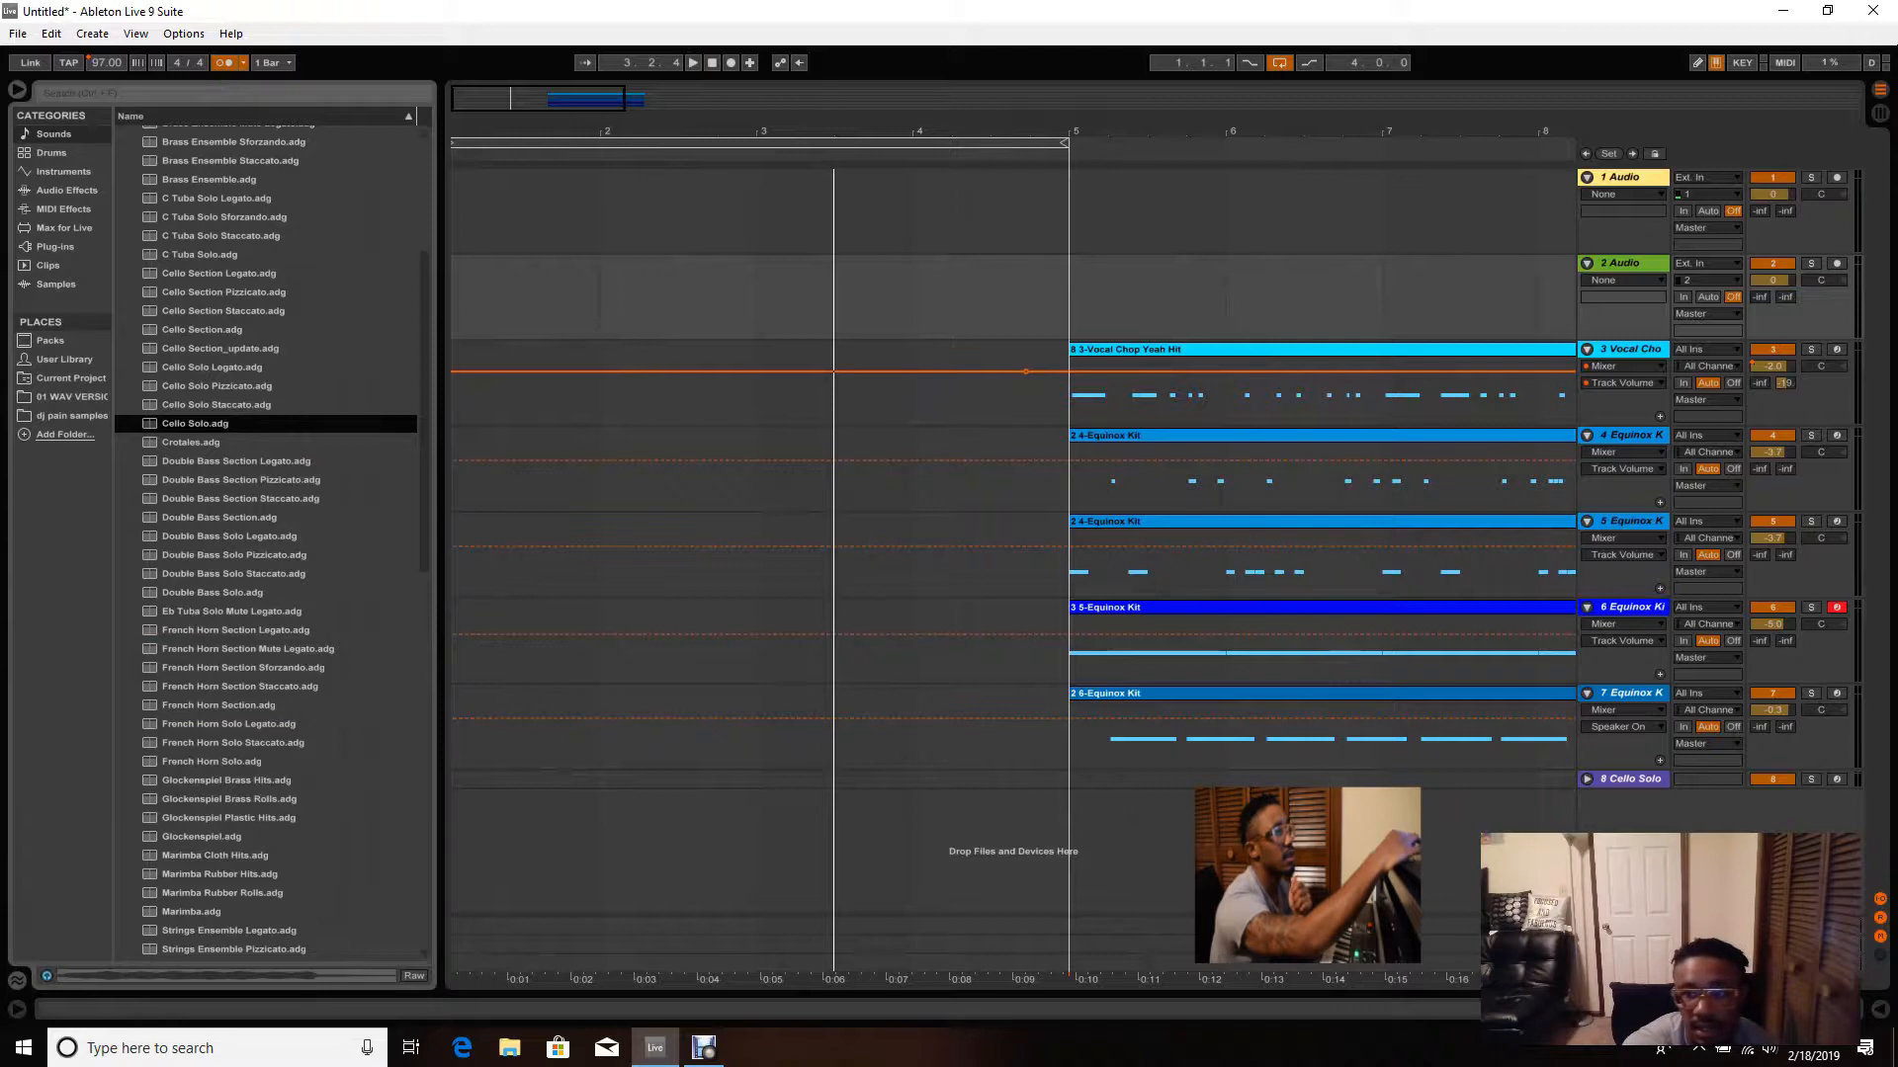
left_click_drag(1629, 693, 1629, 346)
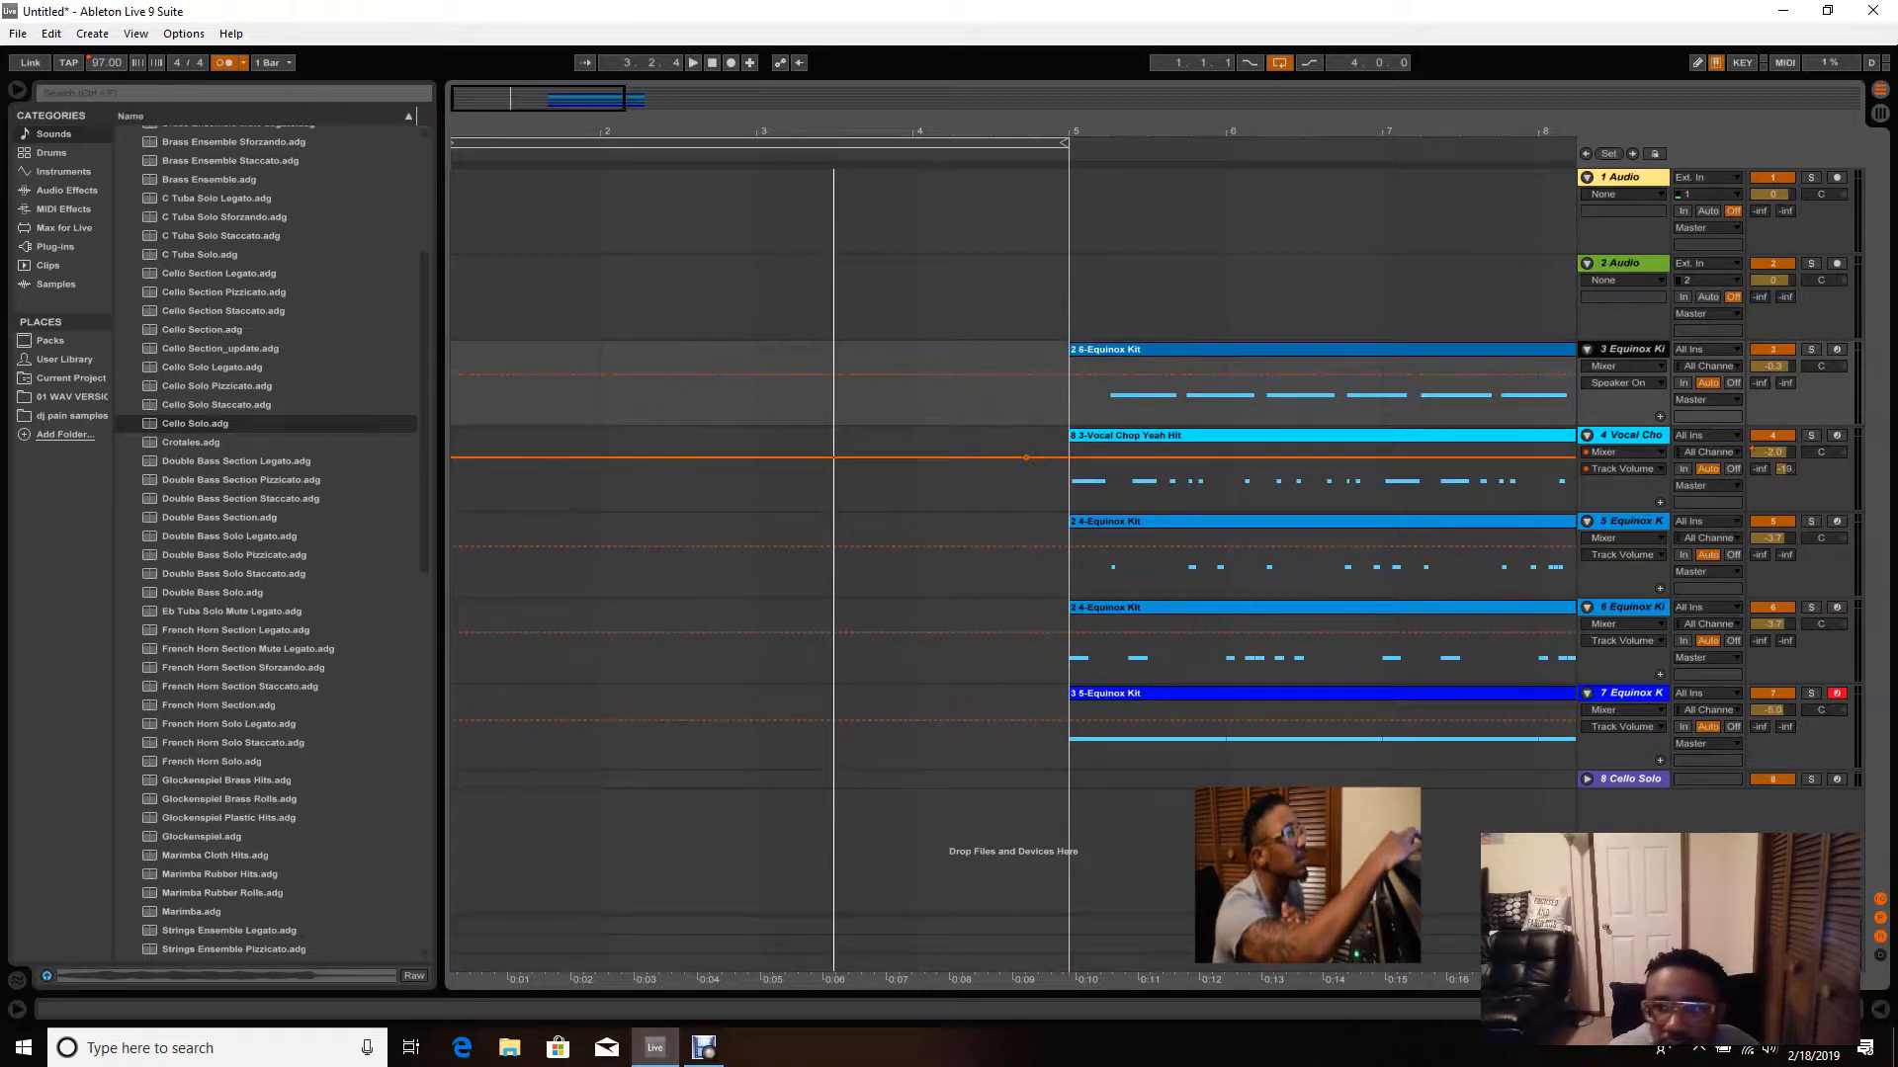
double_click(1628, 349)
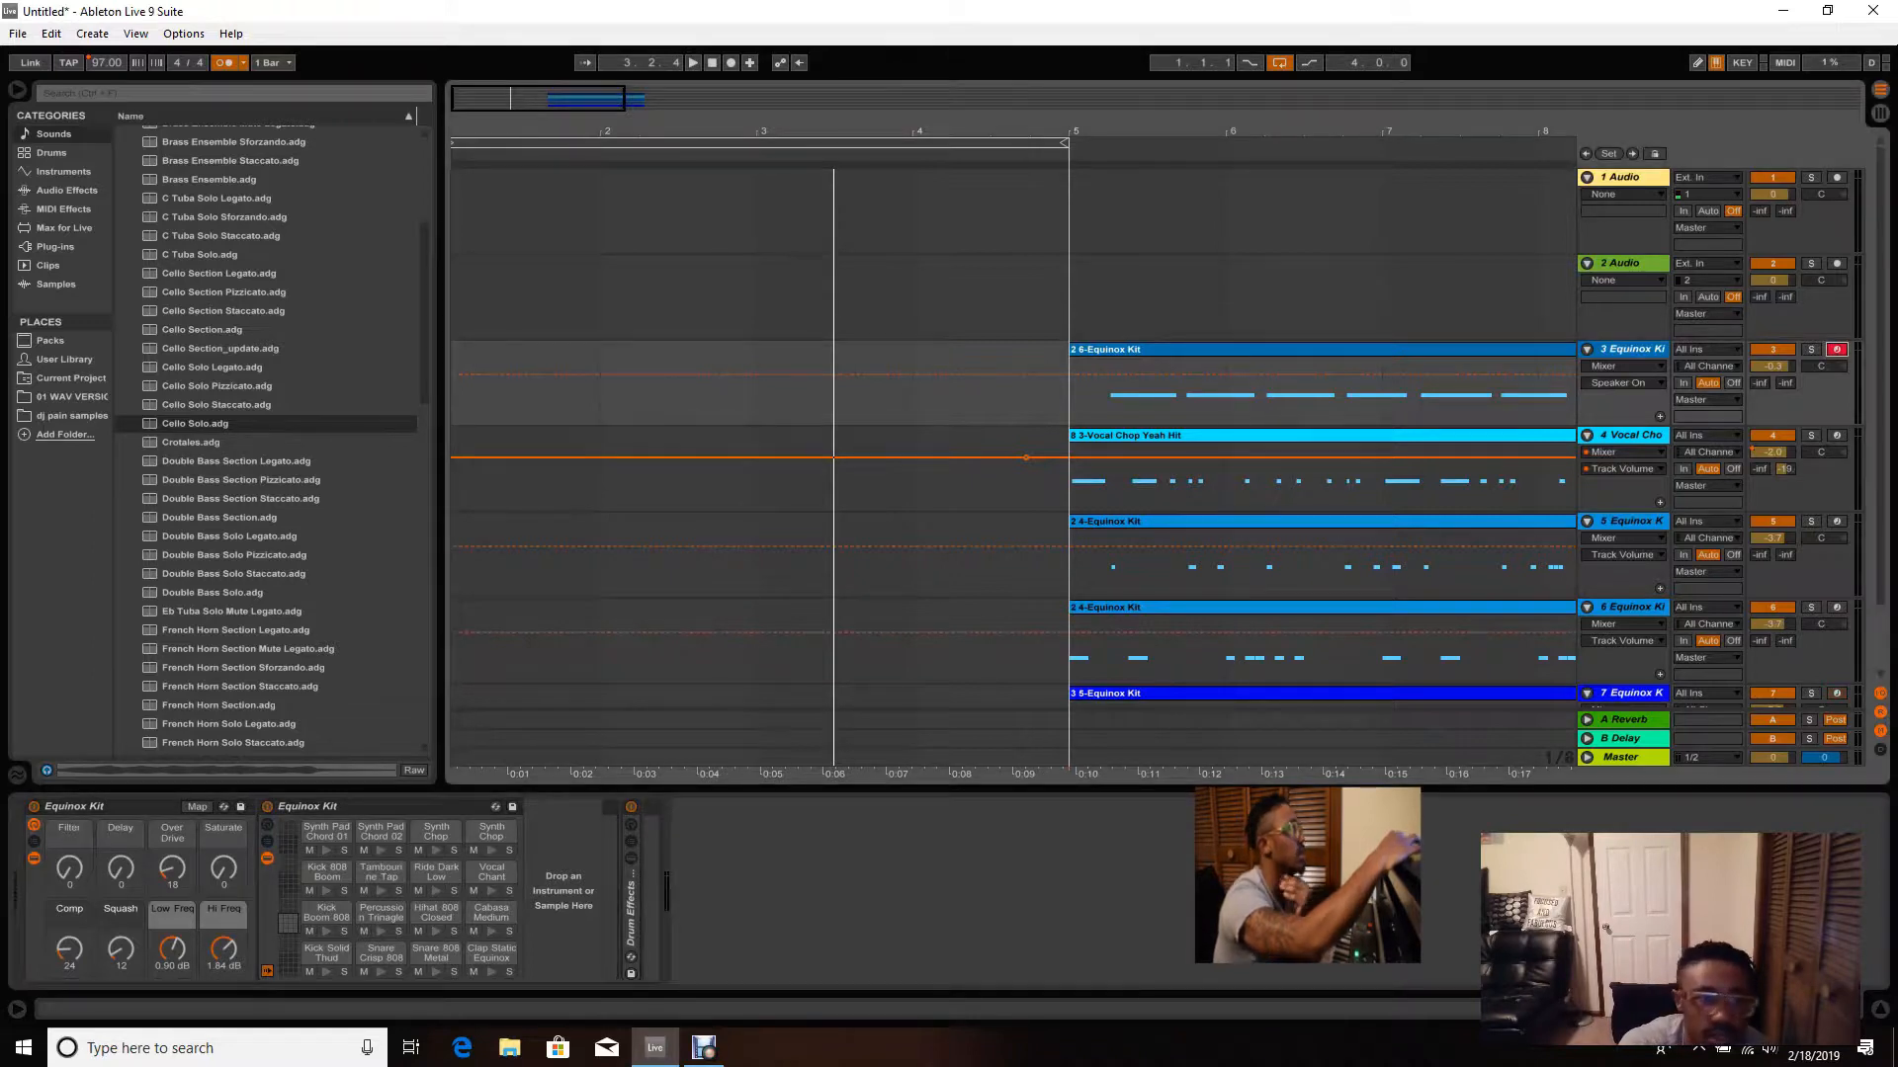
- Search the Drums category of the browser for "eq"
left_click(51, 152)
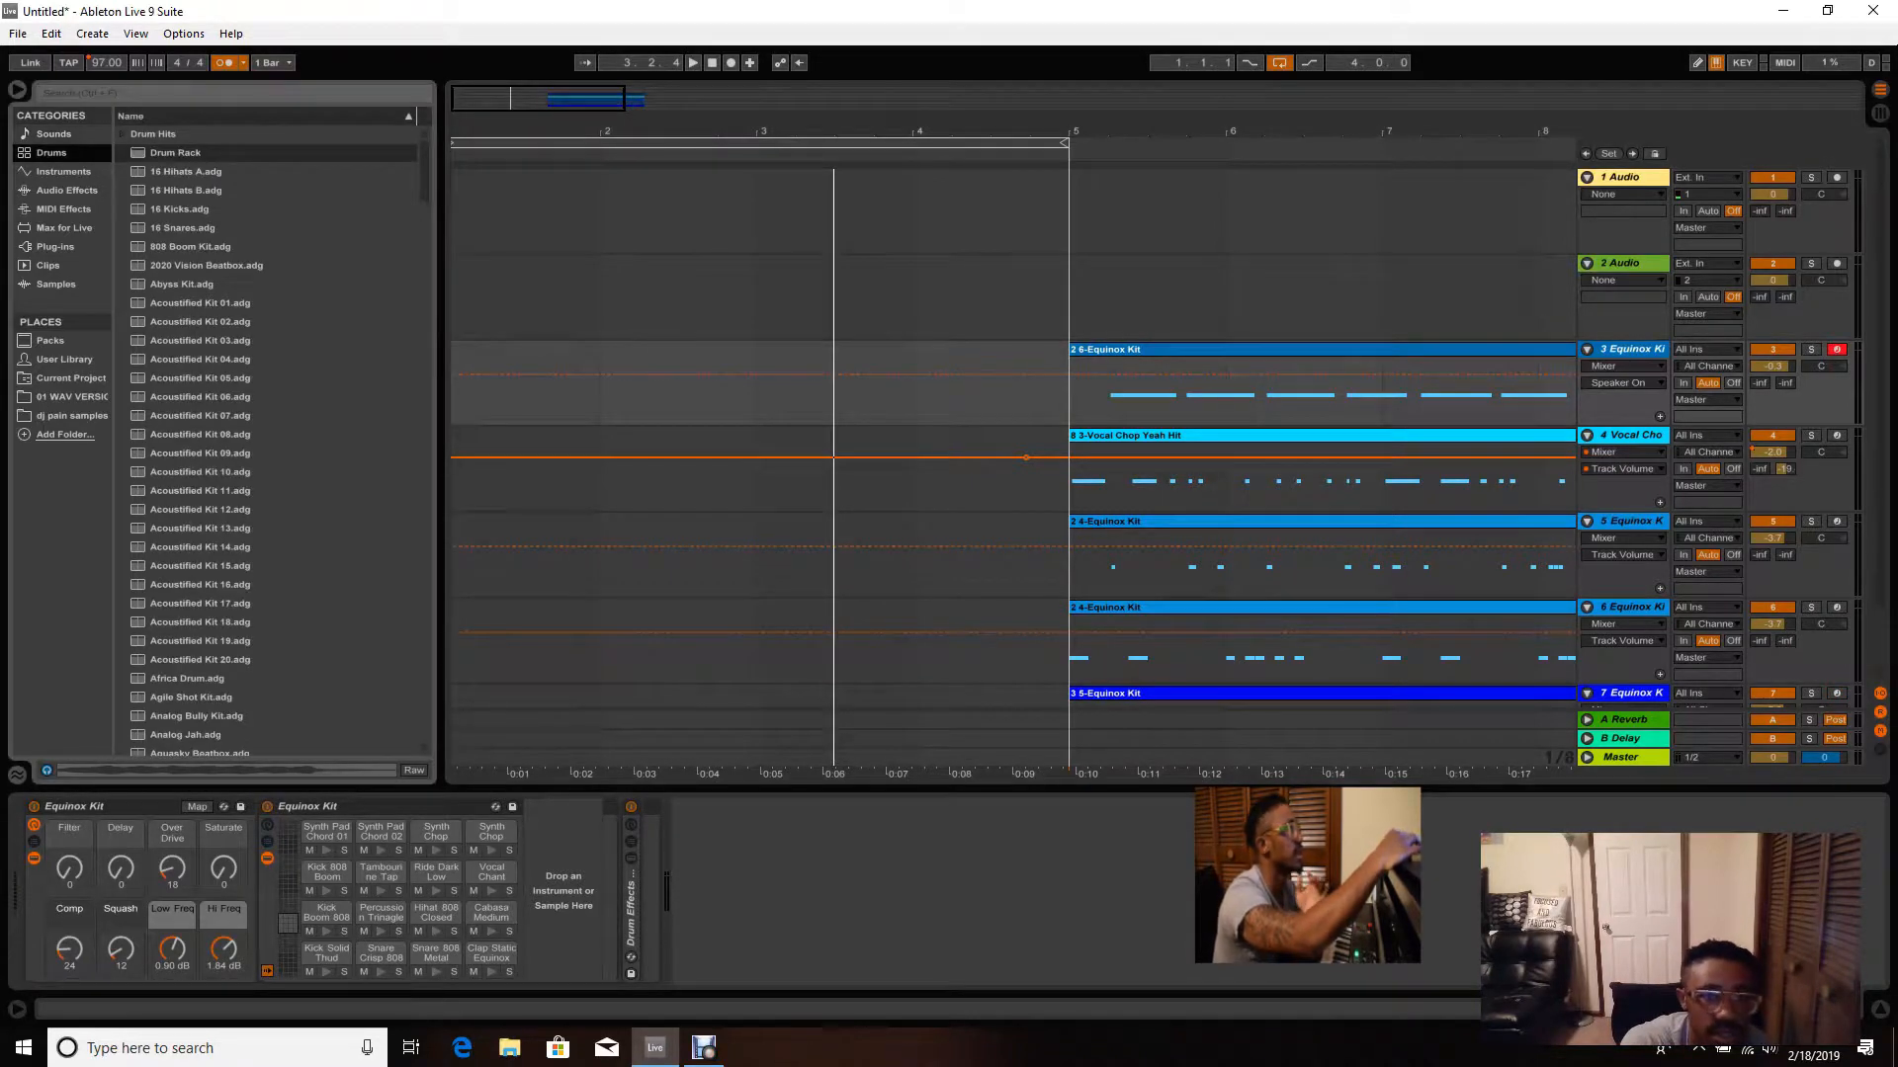
scroll(221, 445, "down", 20)
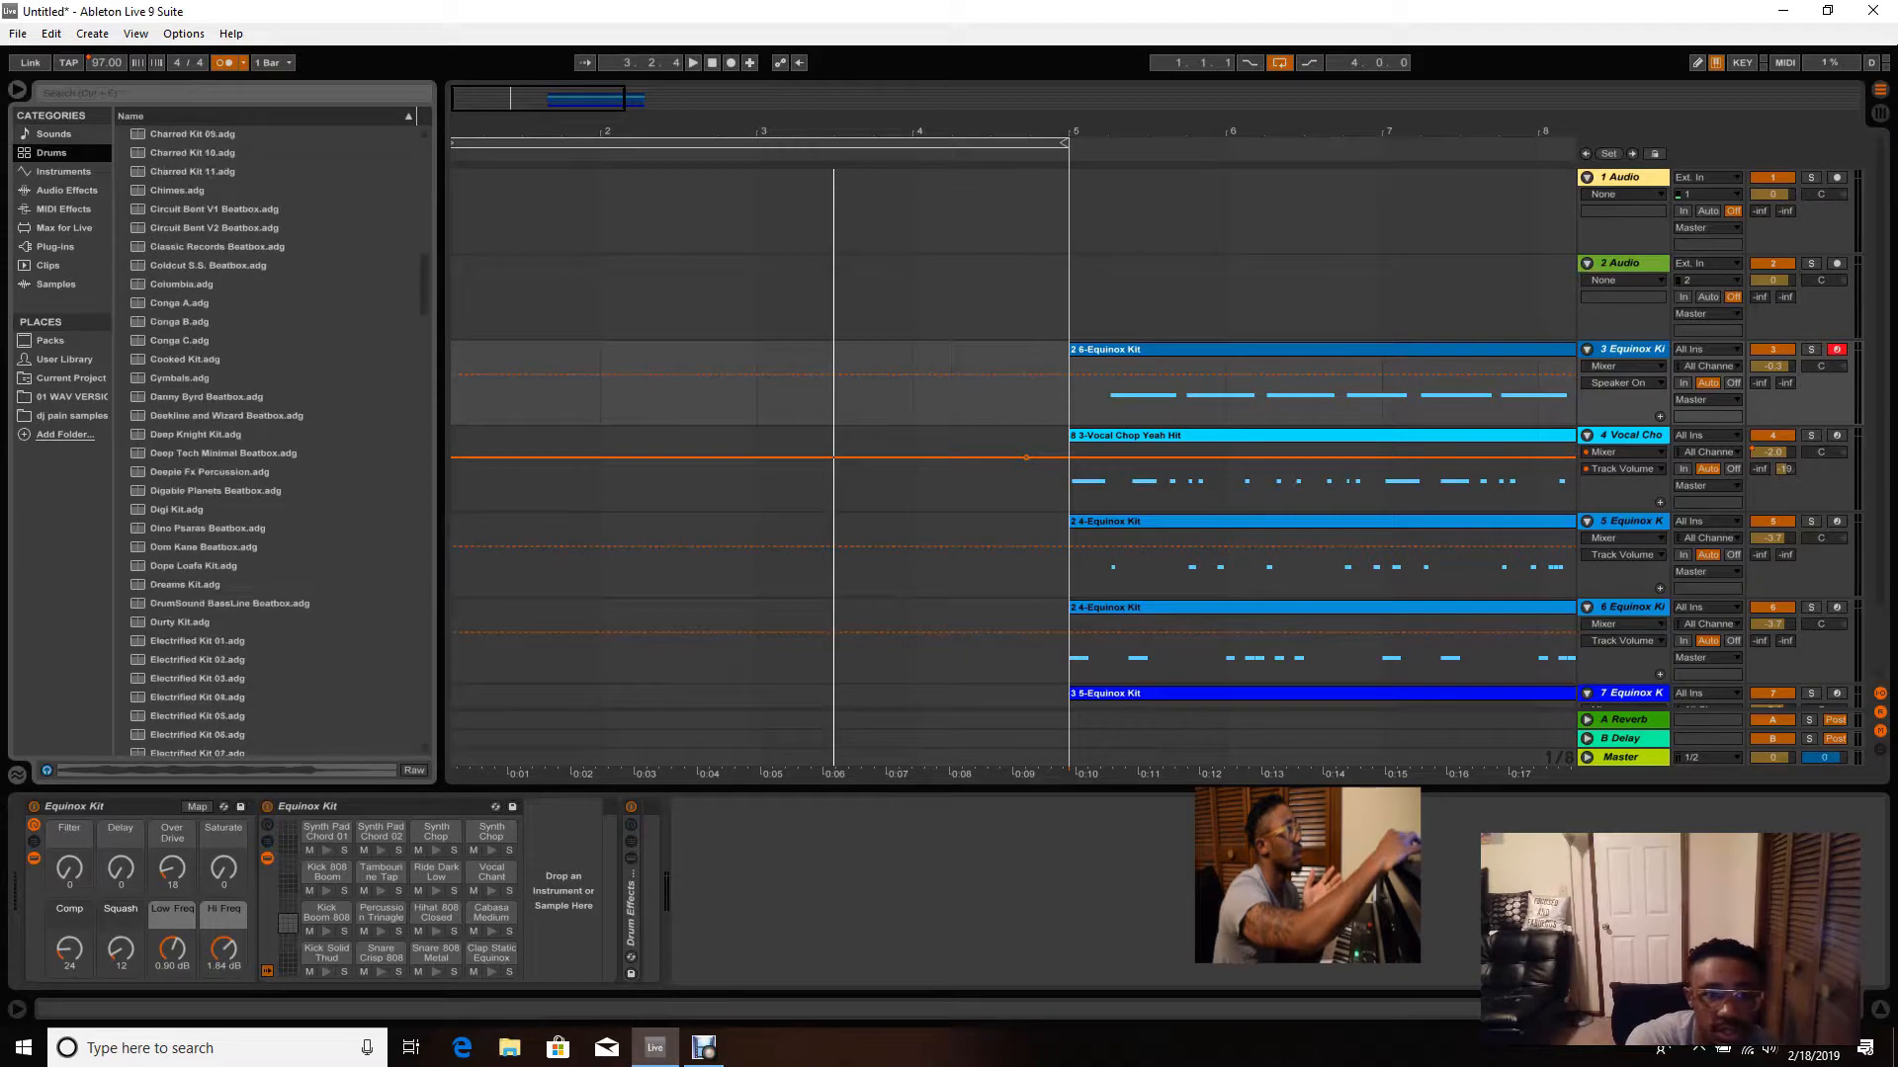
key("ctrl+f")
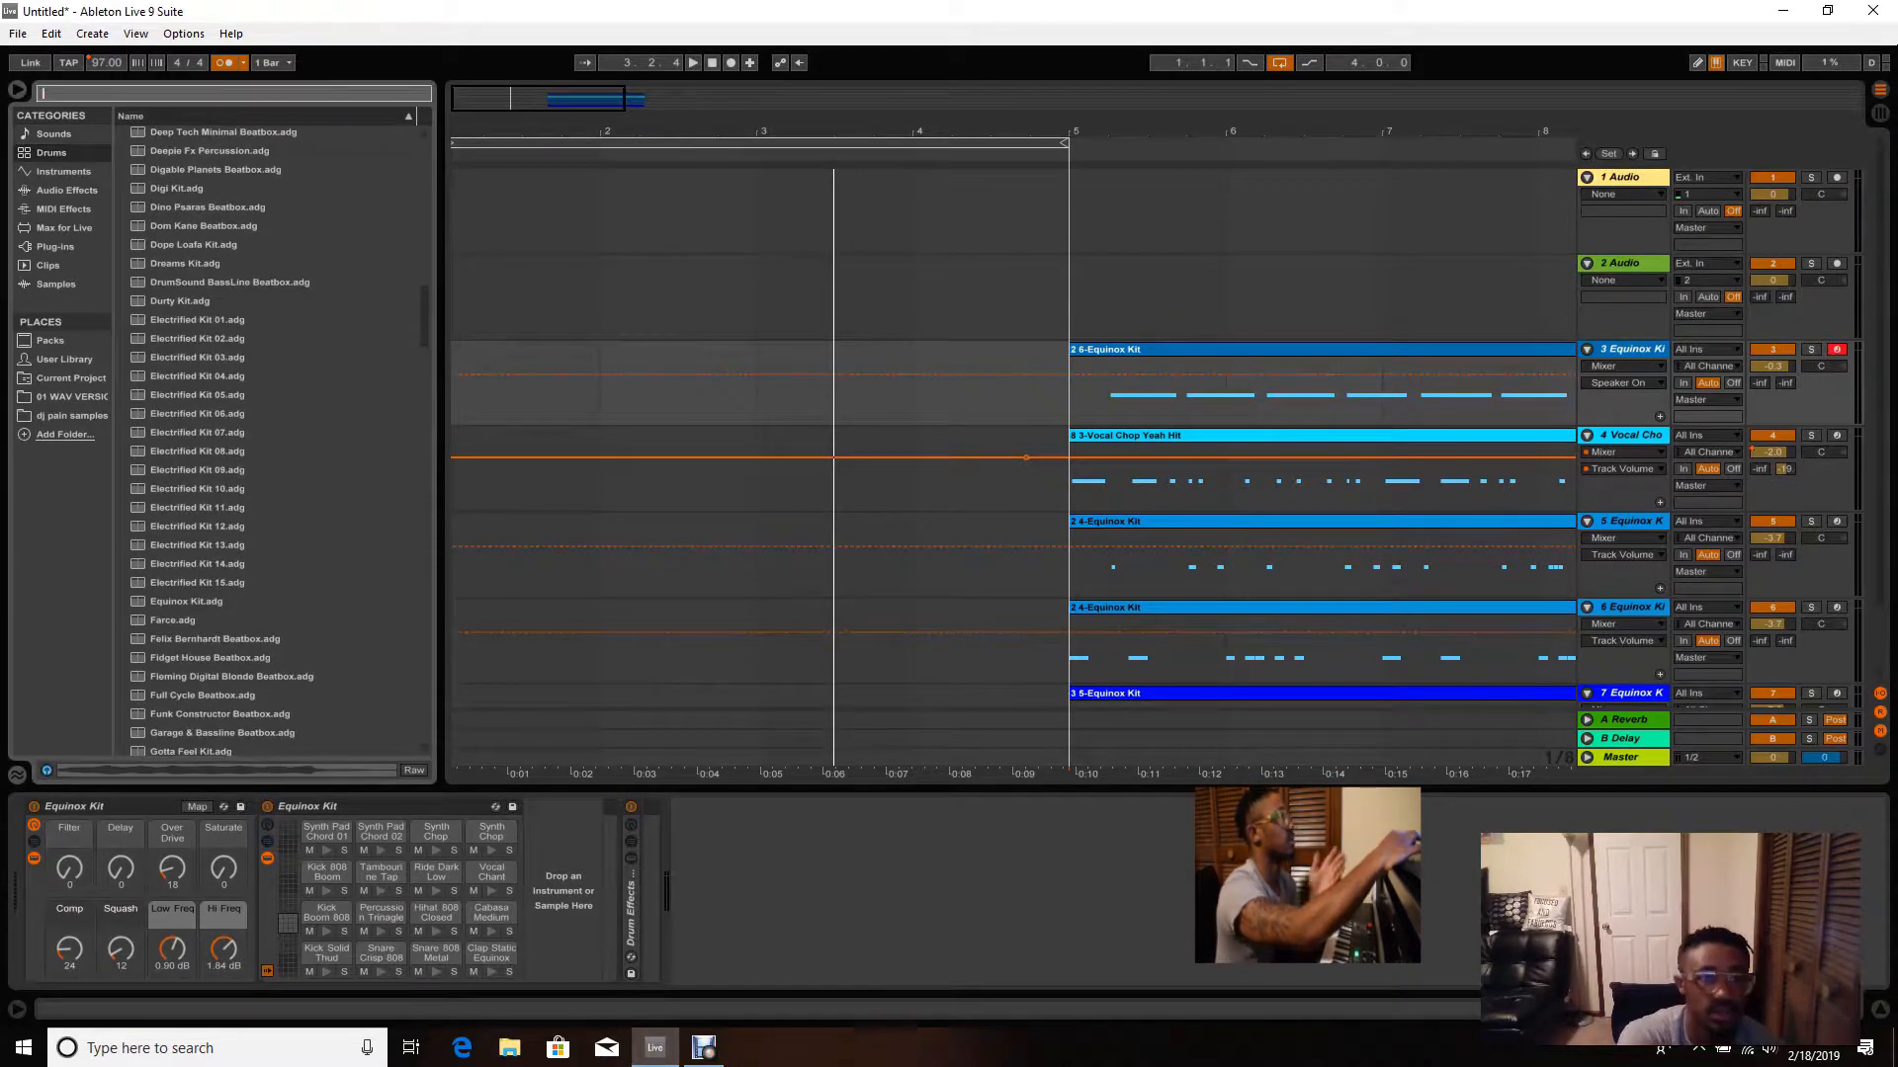
type("eq")
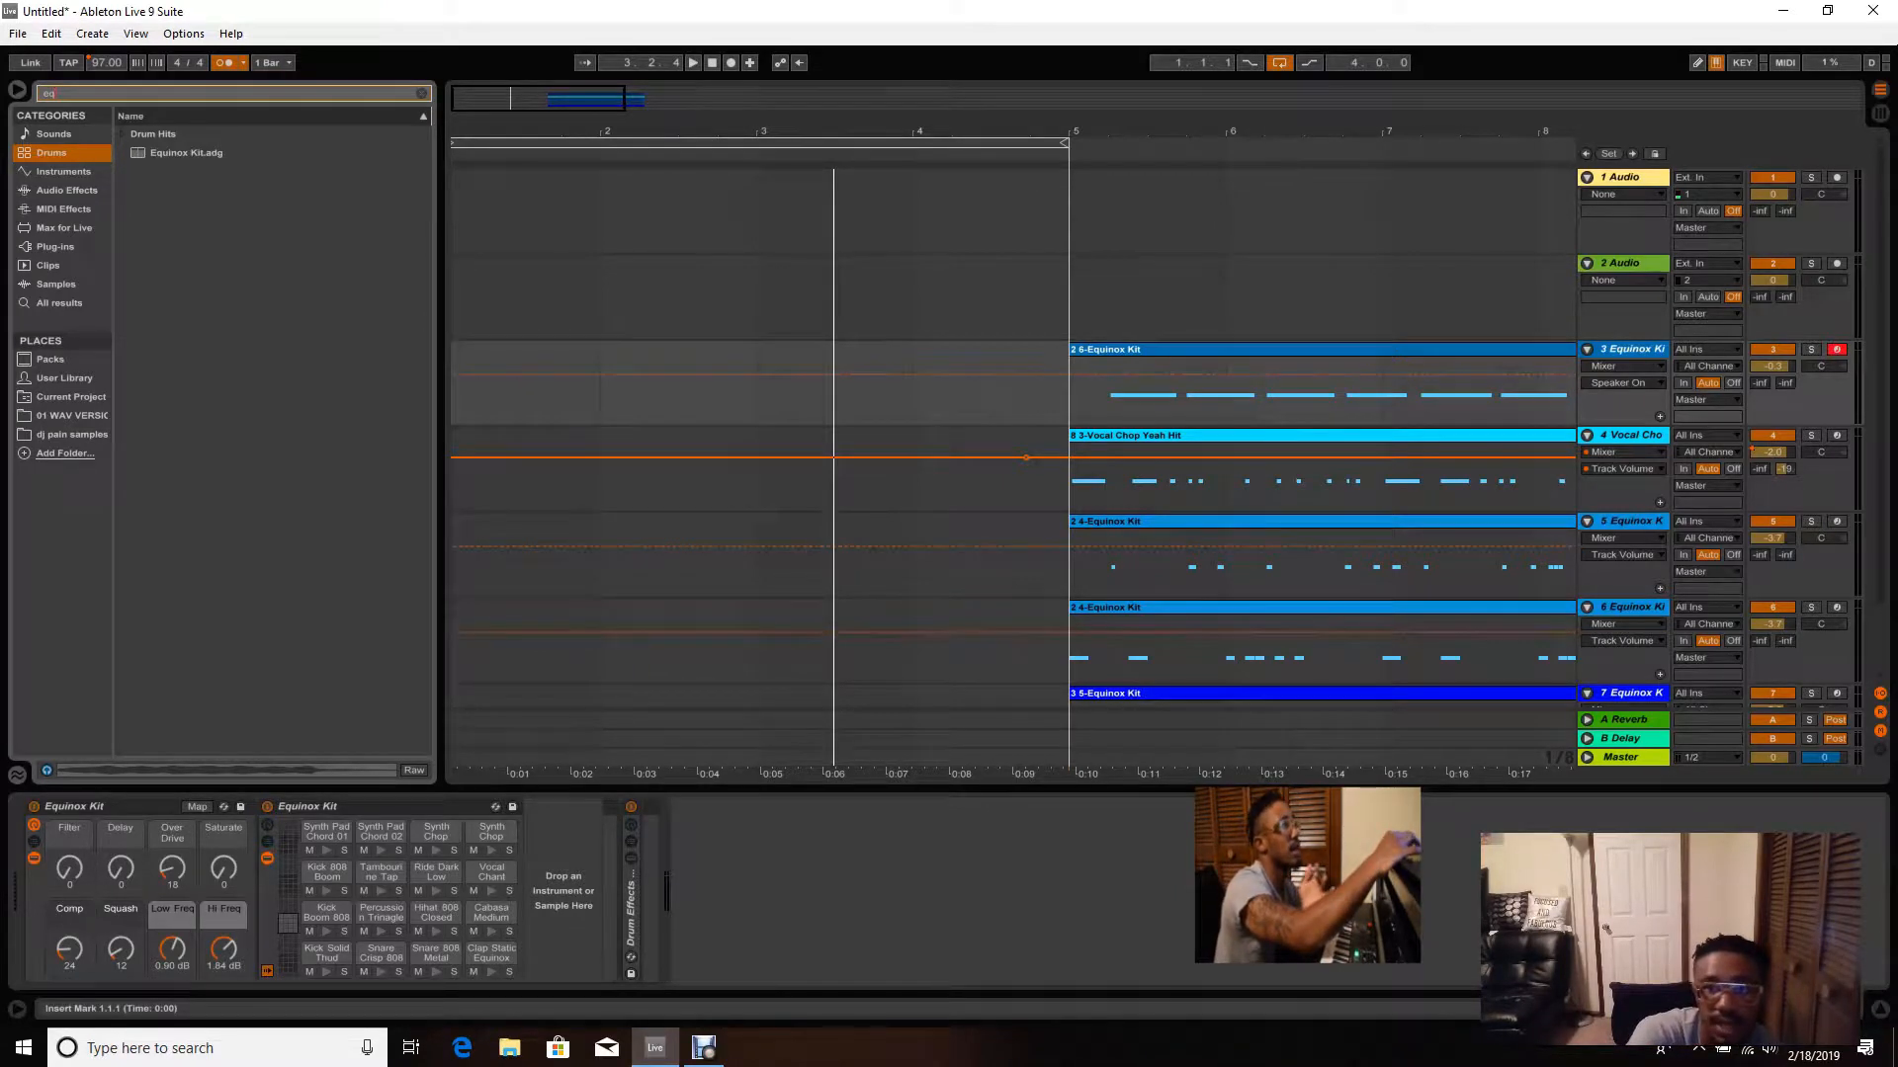
- Record a four-bar Synth Chop part on track 3 from bar 1 and undo the extra loop pass
key("space")
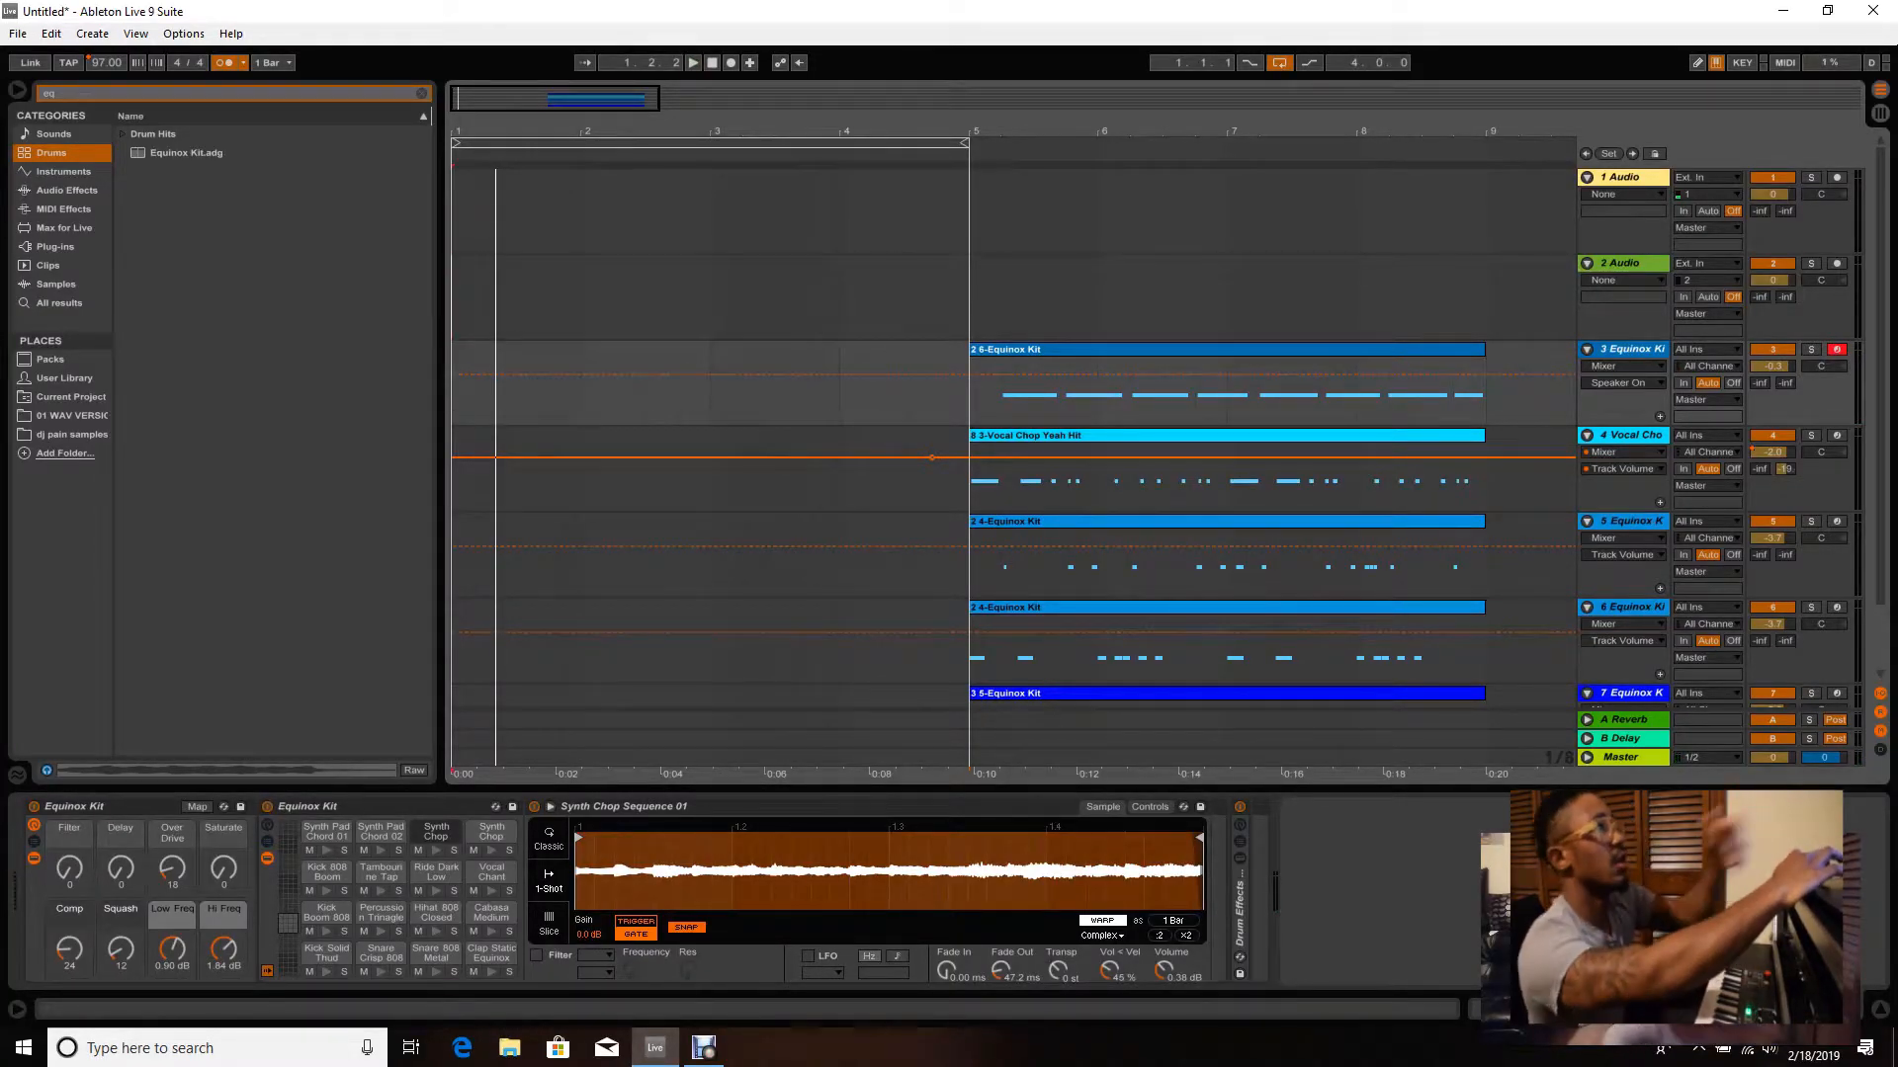
key("Home")
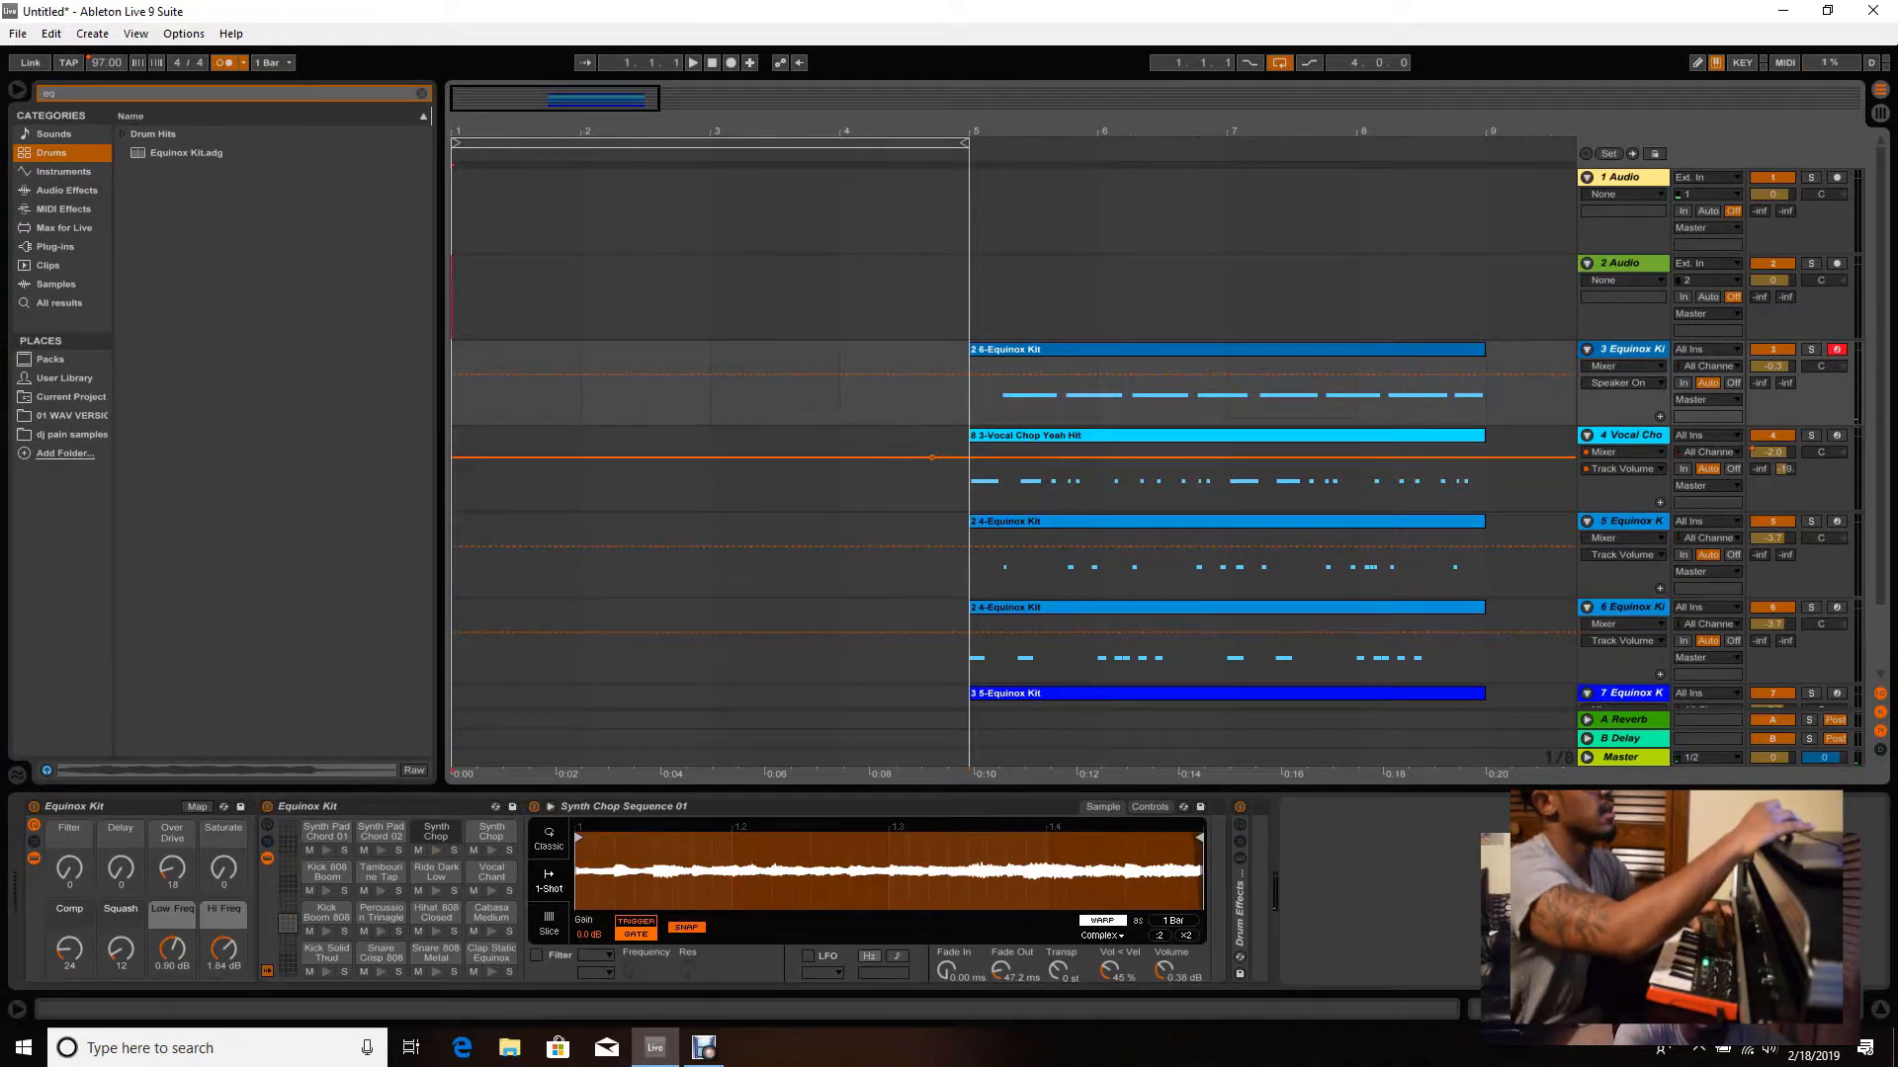
key("F9")
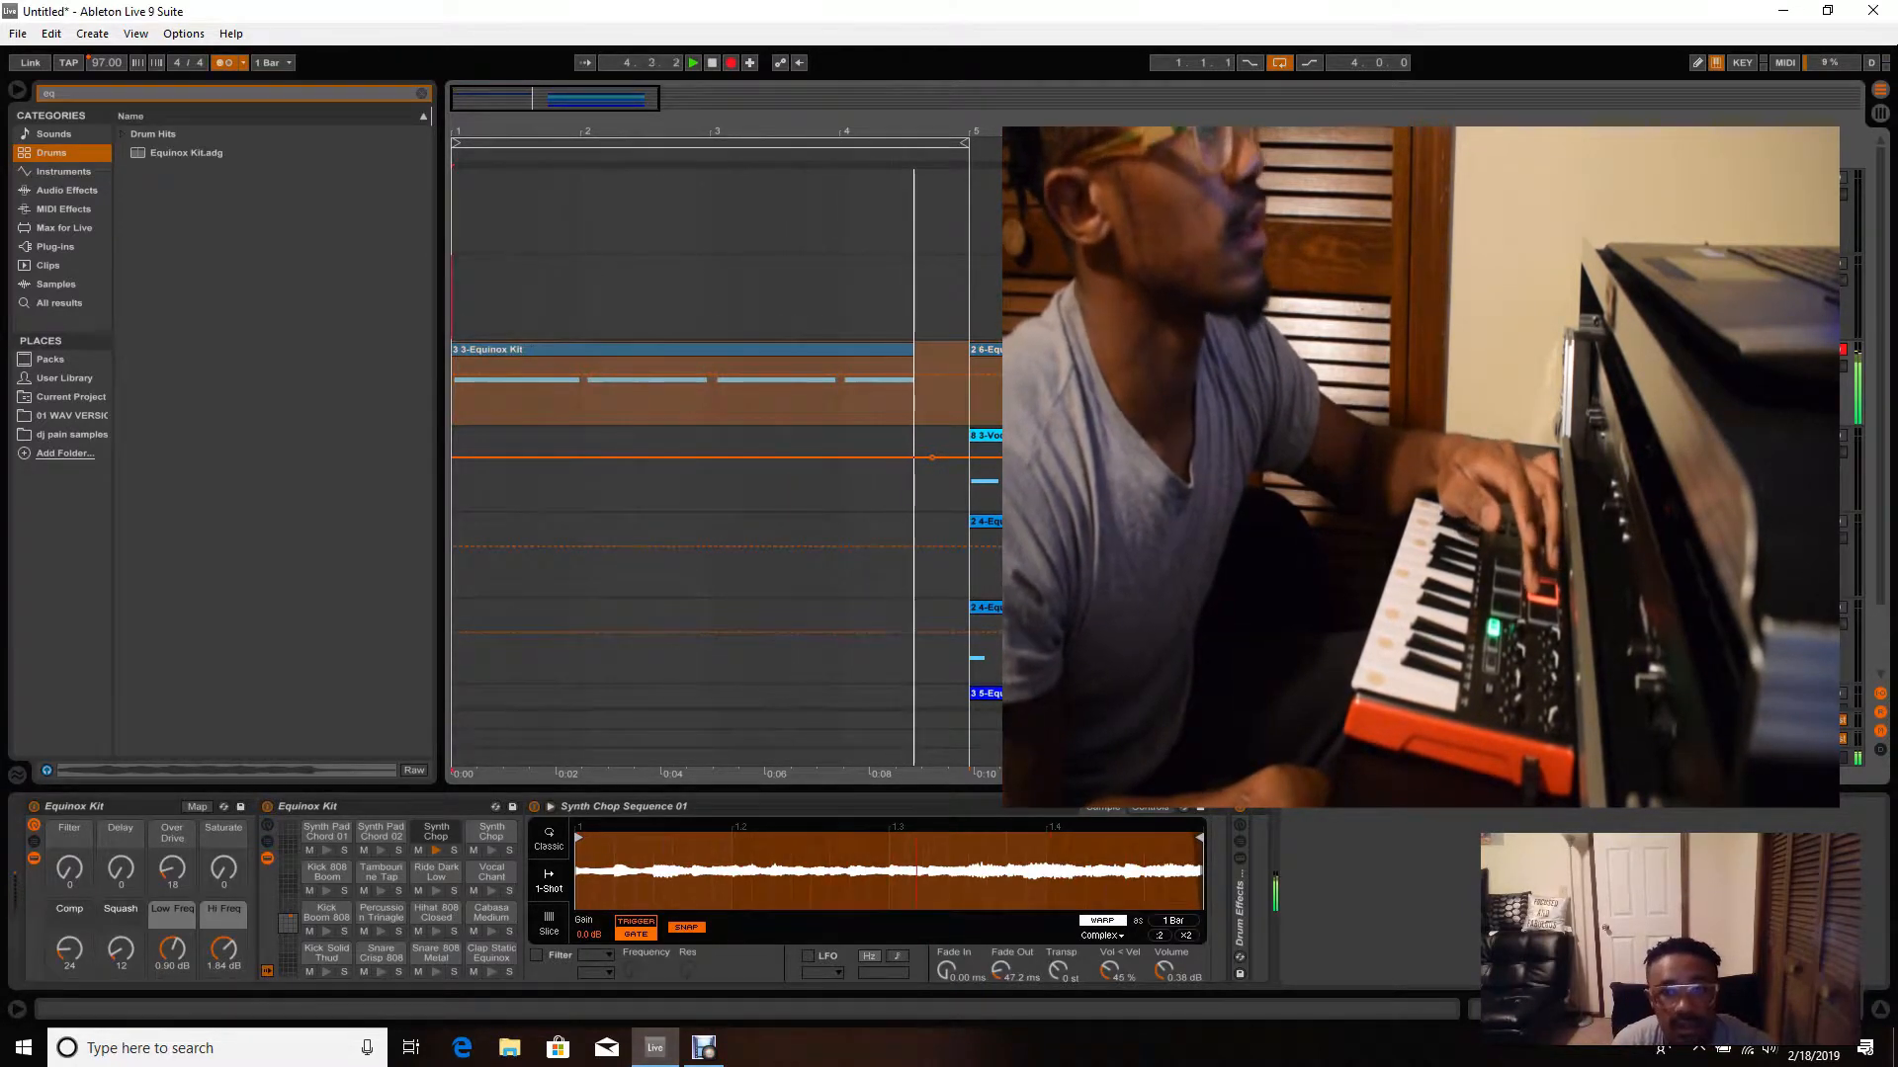
key("space")
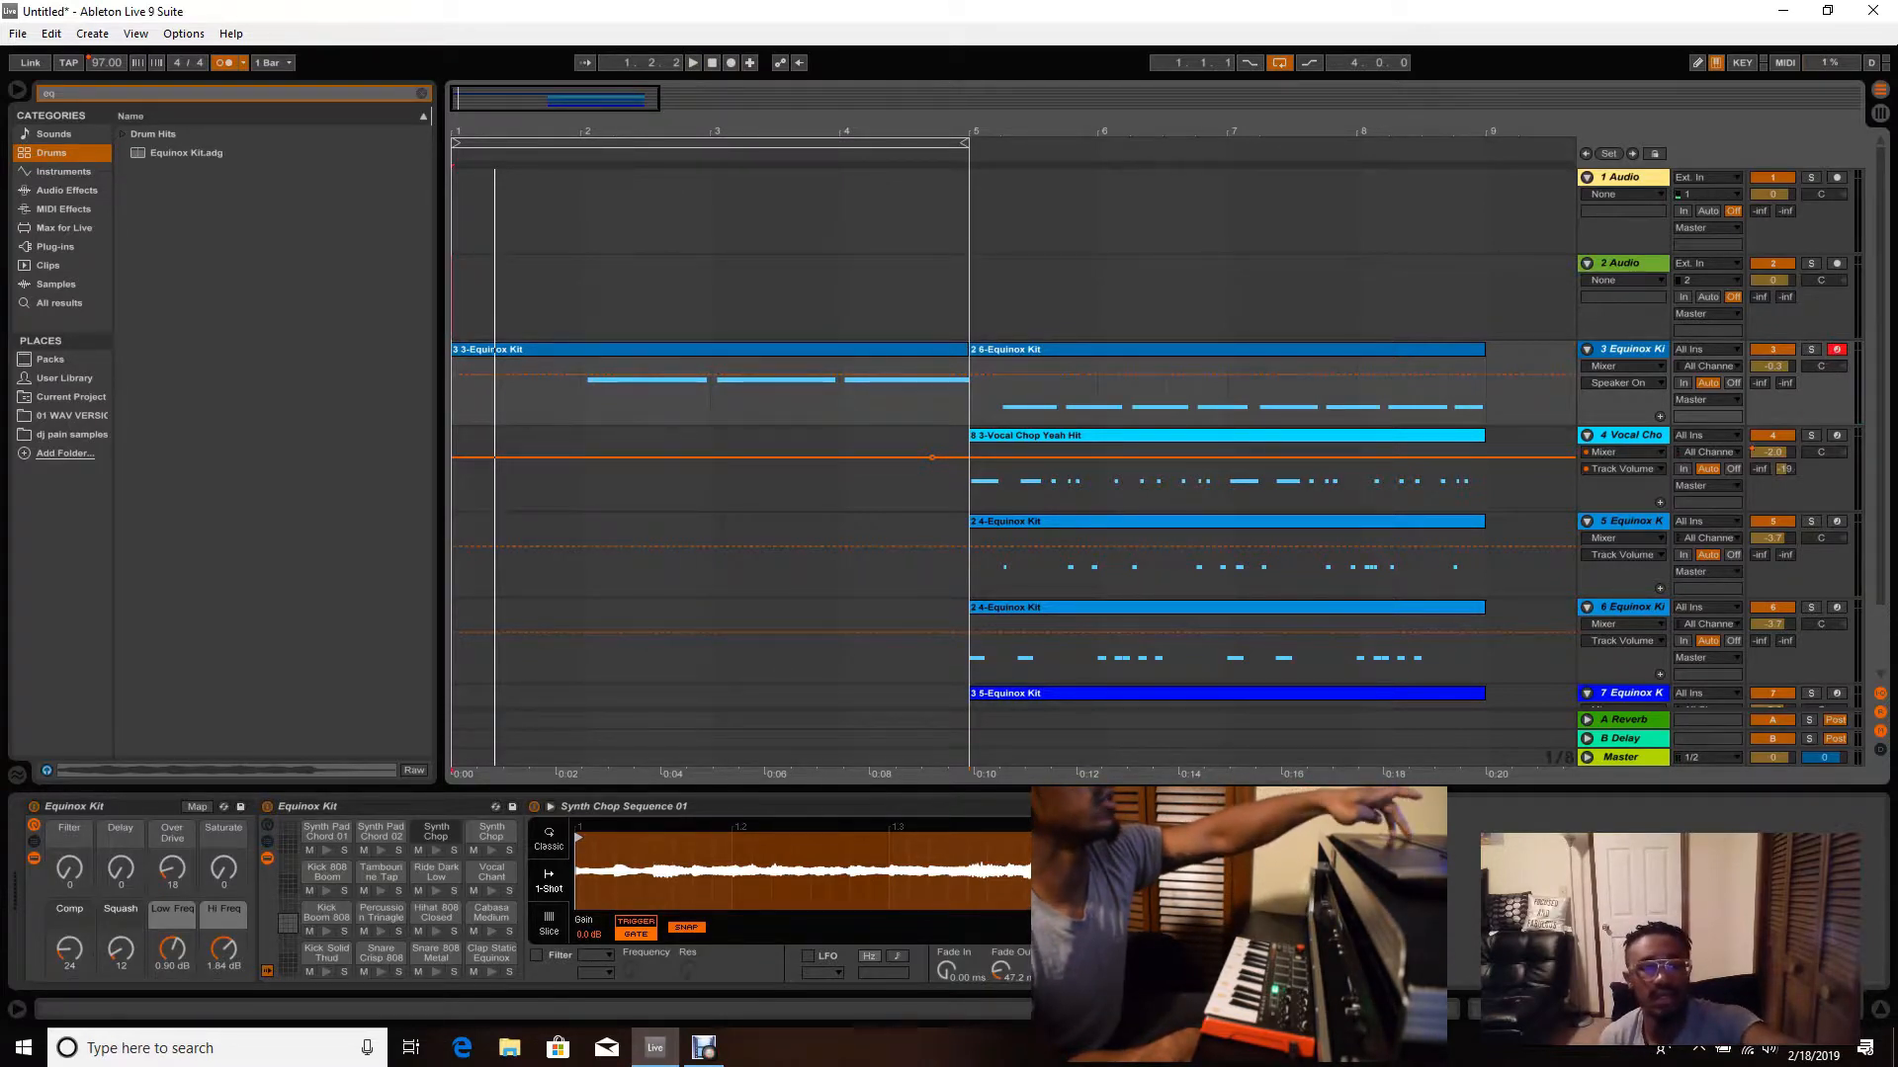
key("ctrl+z")
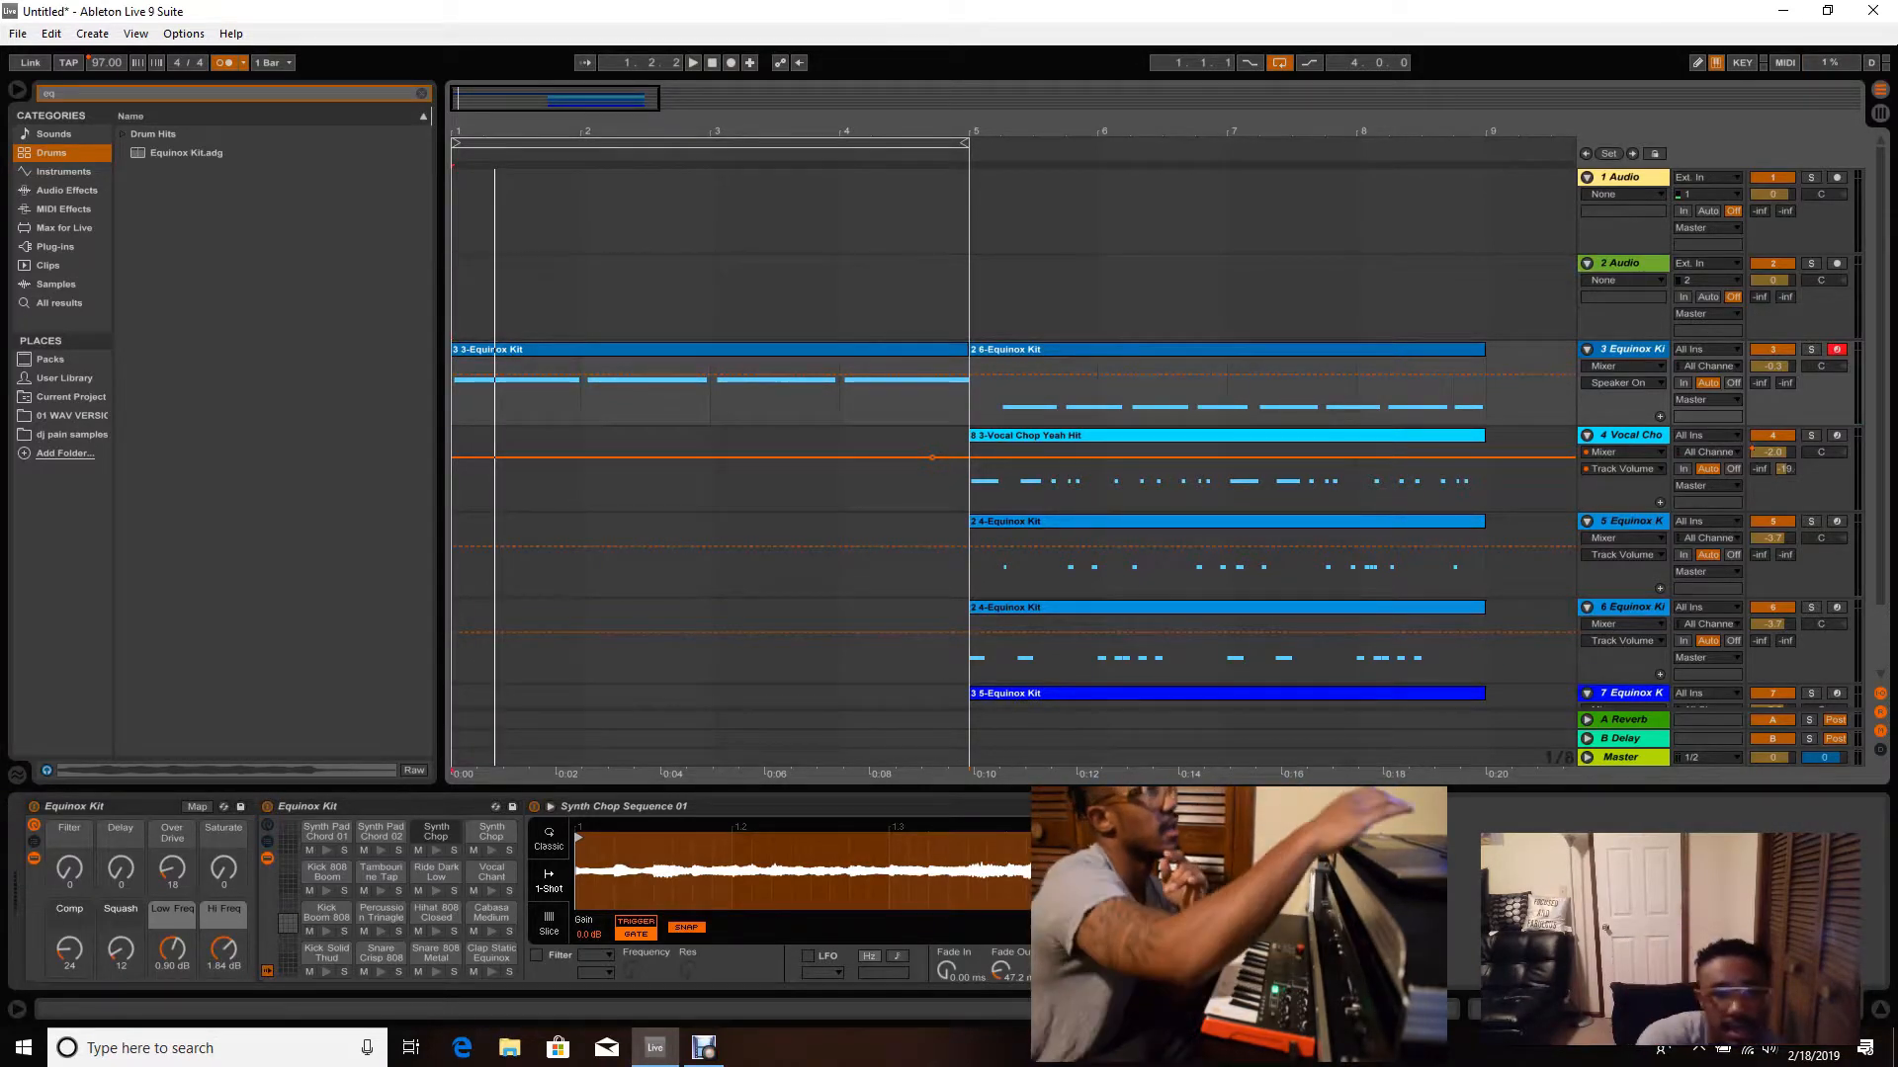
key("space")
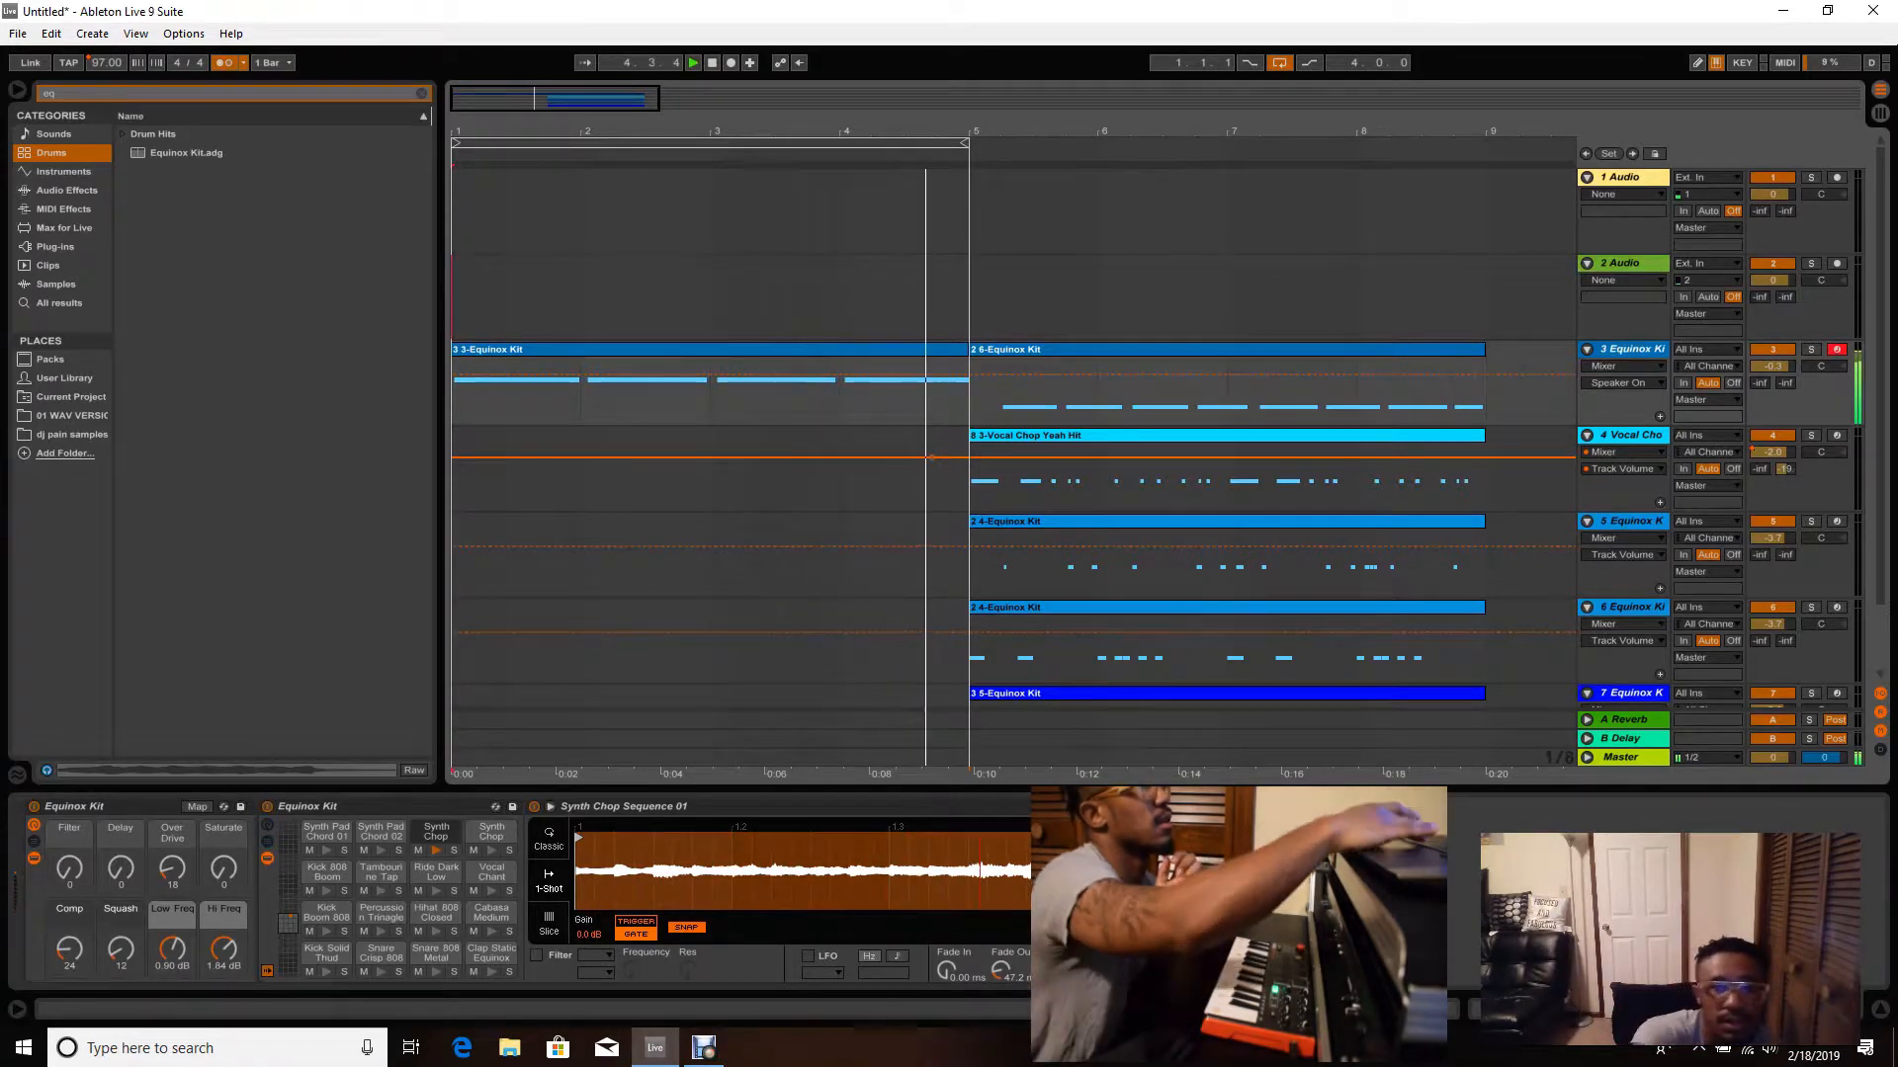
key("space")
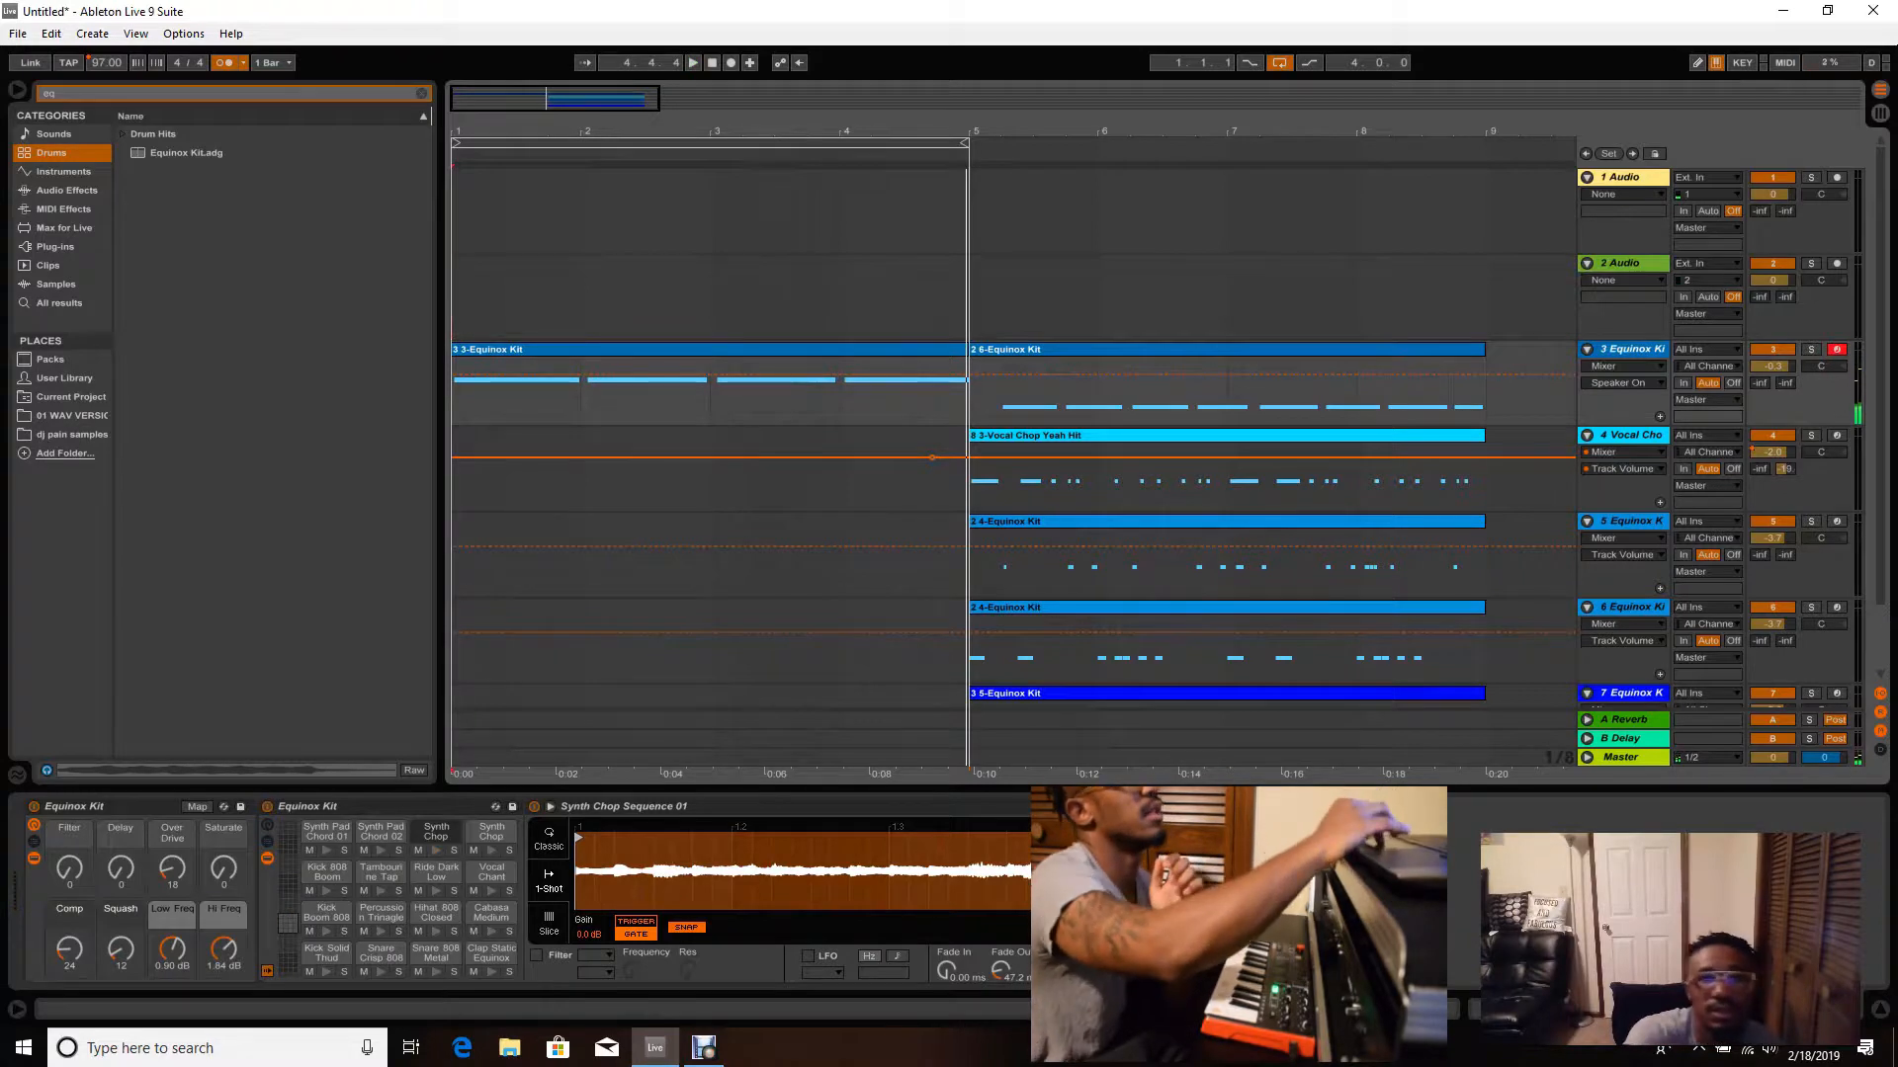
- Try replacing the recorded clip at bar 1 with track 3's clip from bar 5, and undo the replacement
left_click(1226, 349)
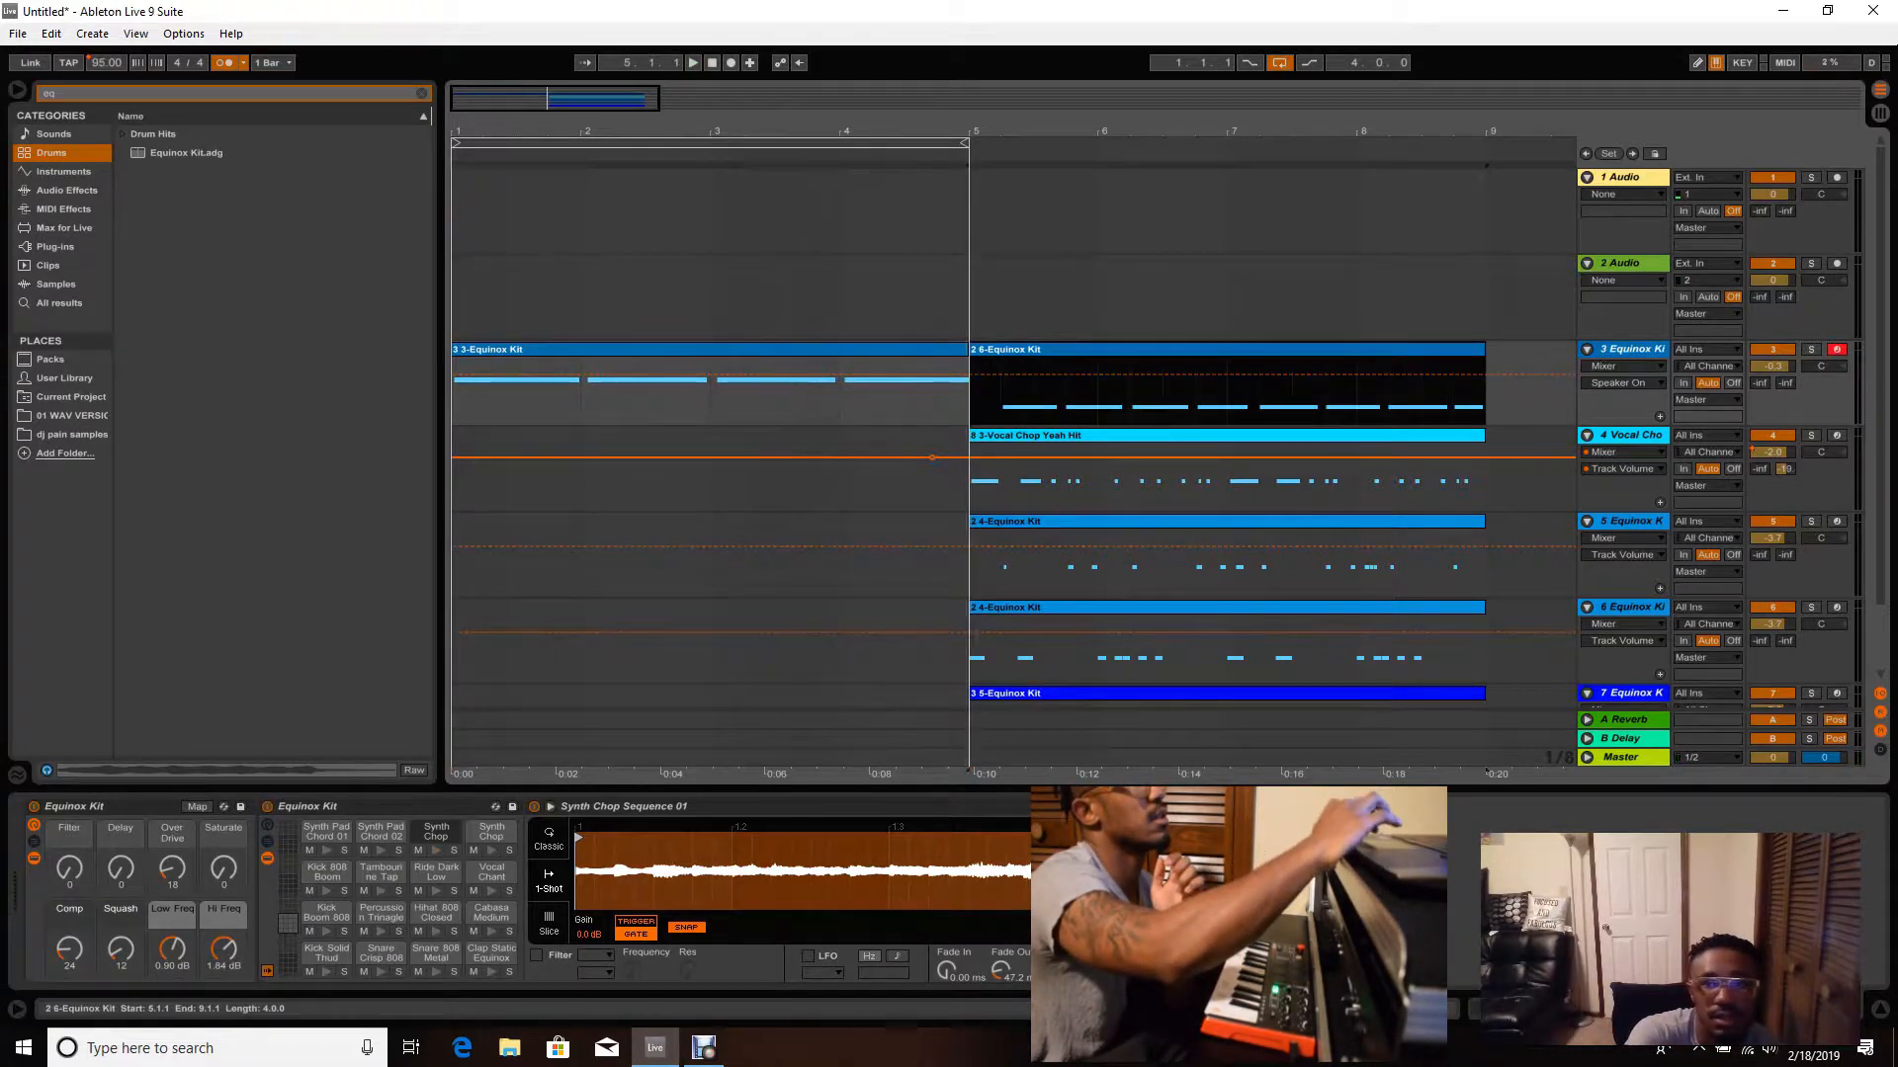
left_click(710, 350)
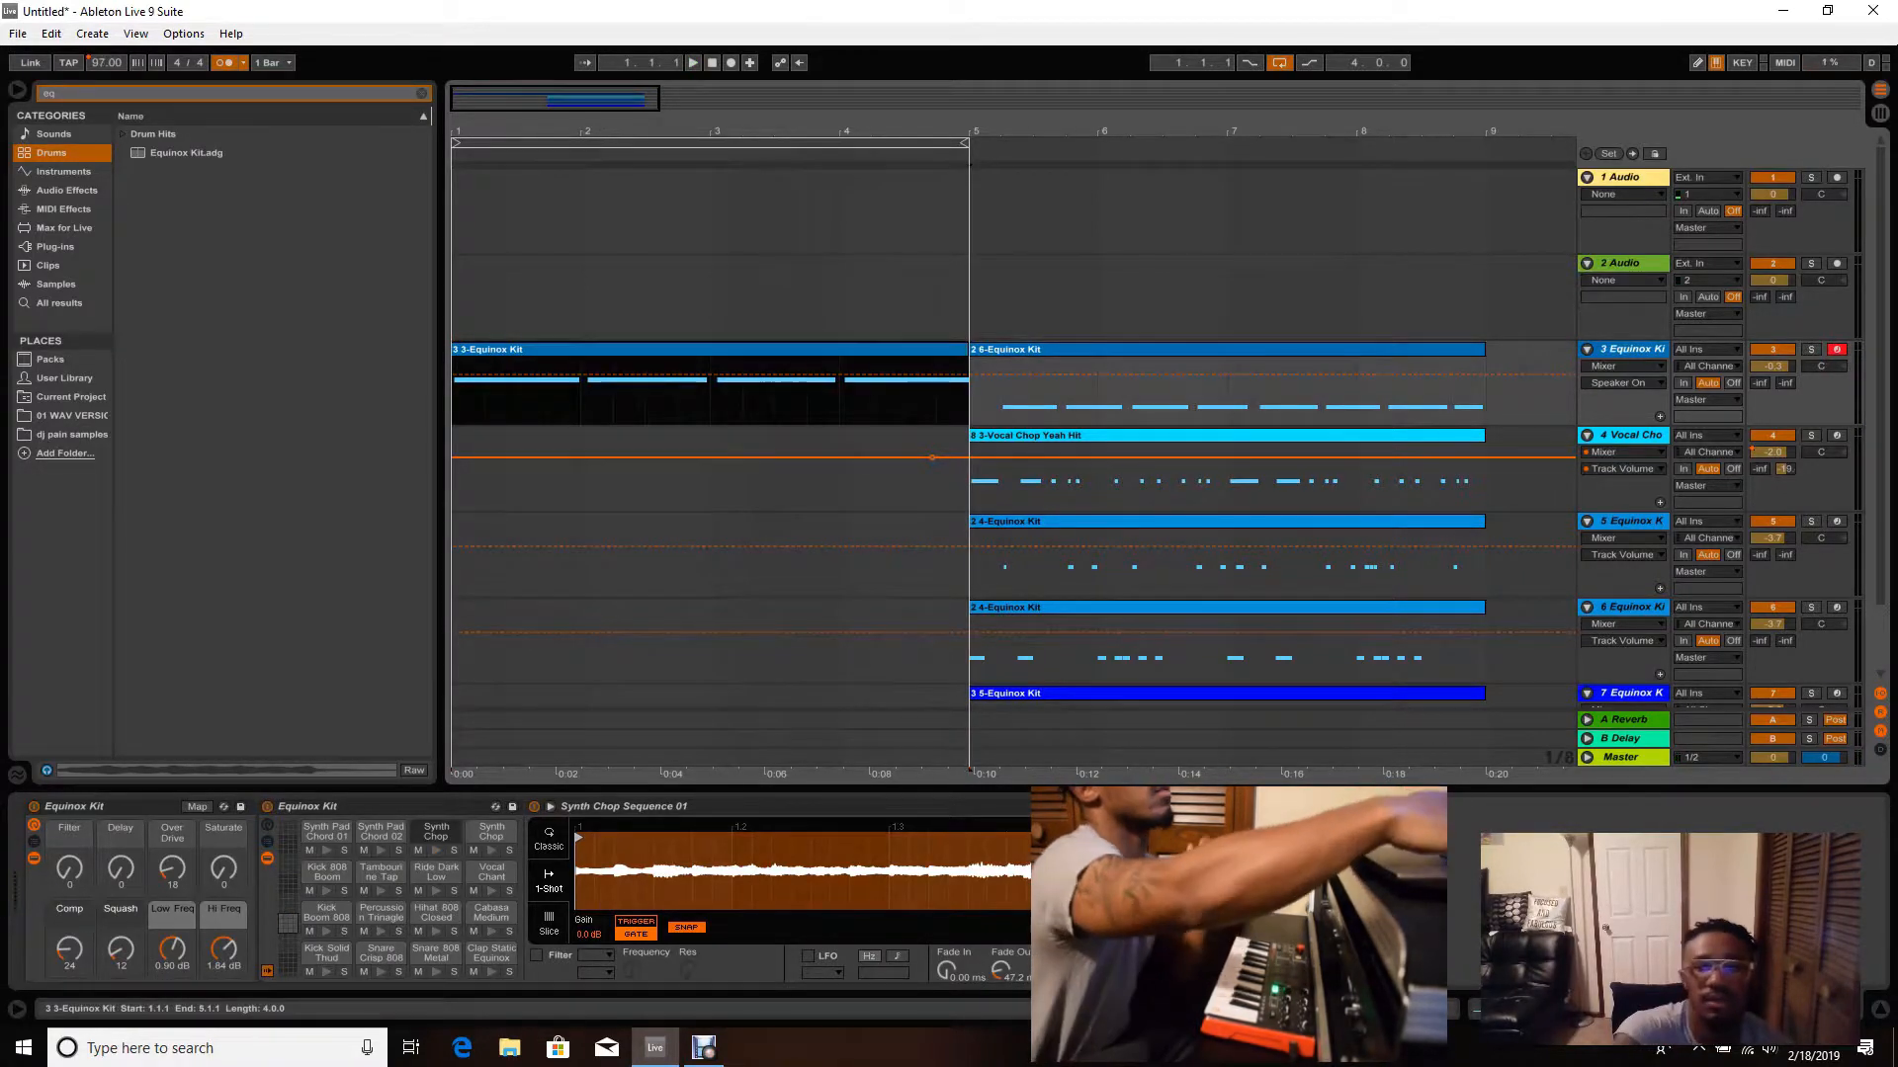
key("Delete")
left_click_drag(1225, 349, 709, 350)
key("space")
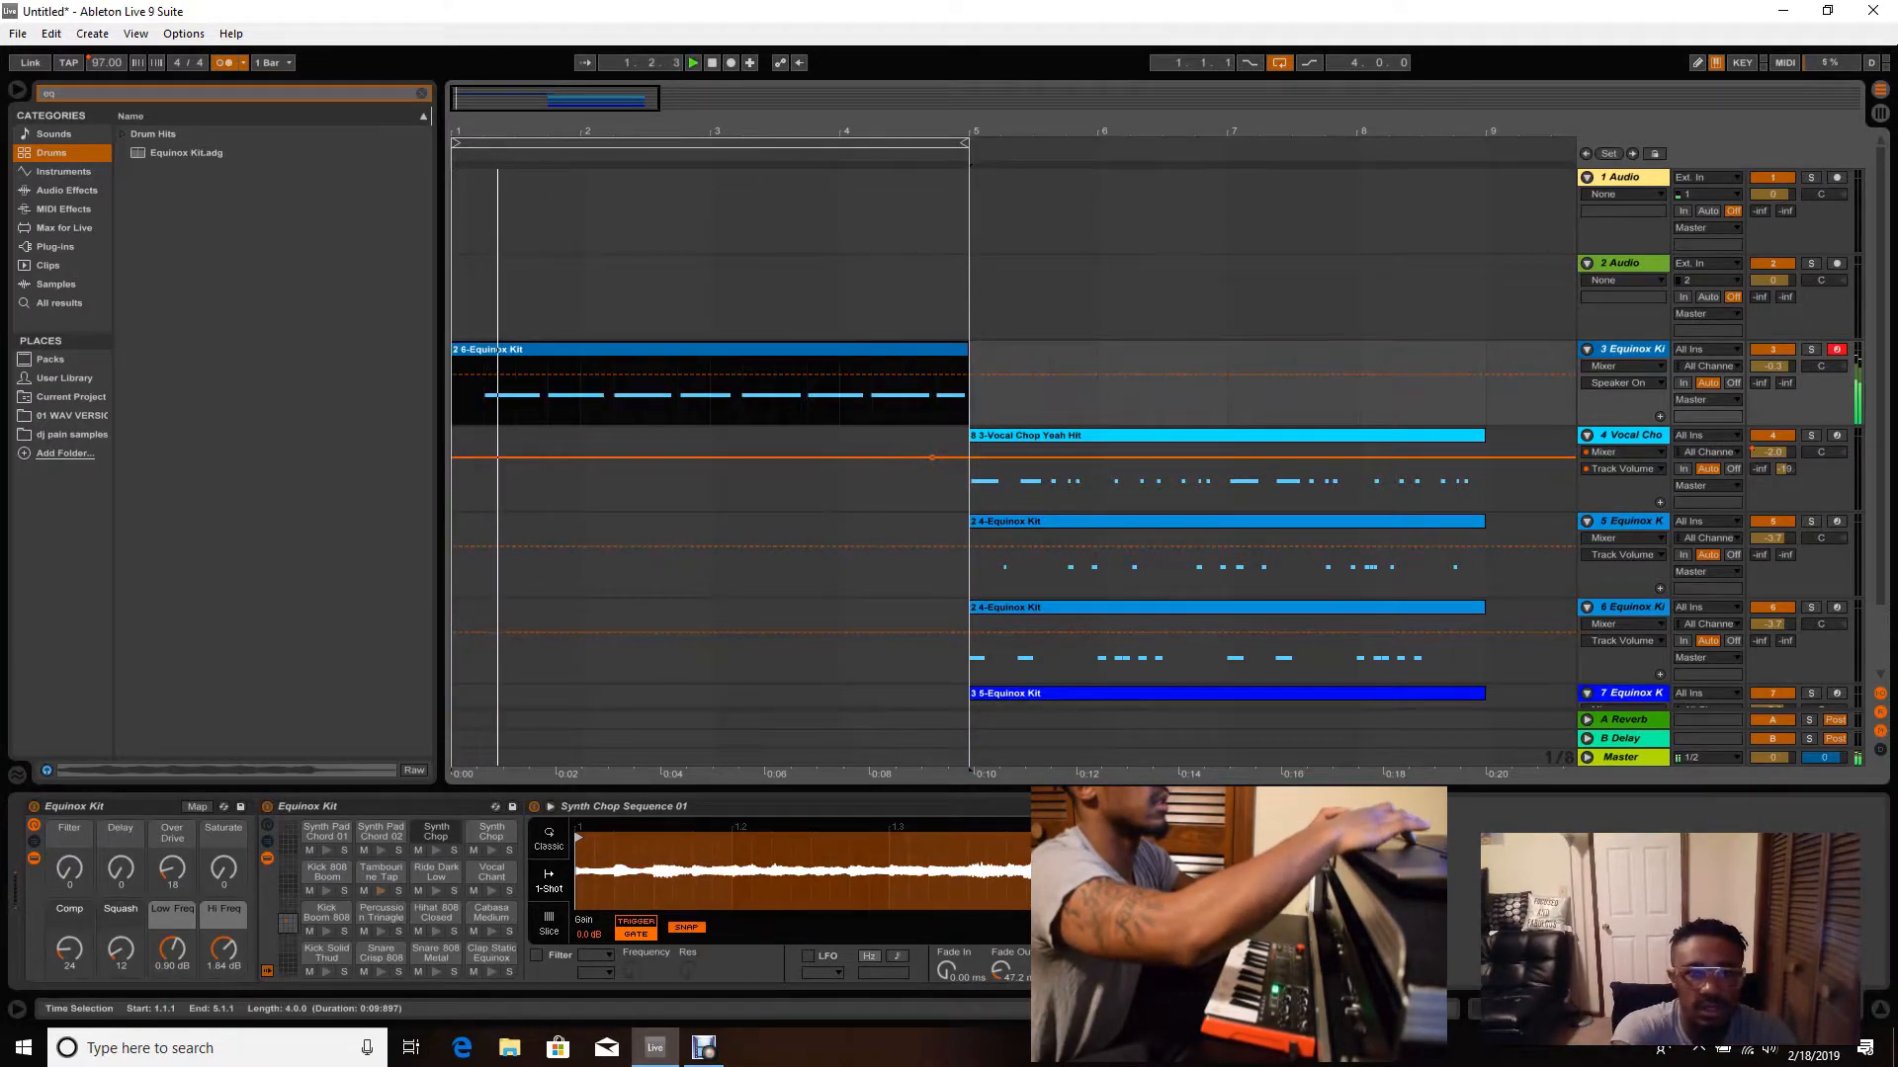
key("ctrl+z")
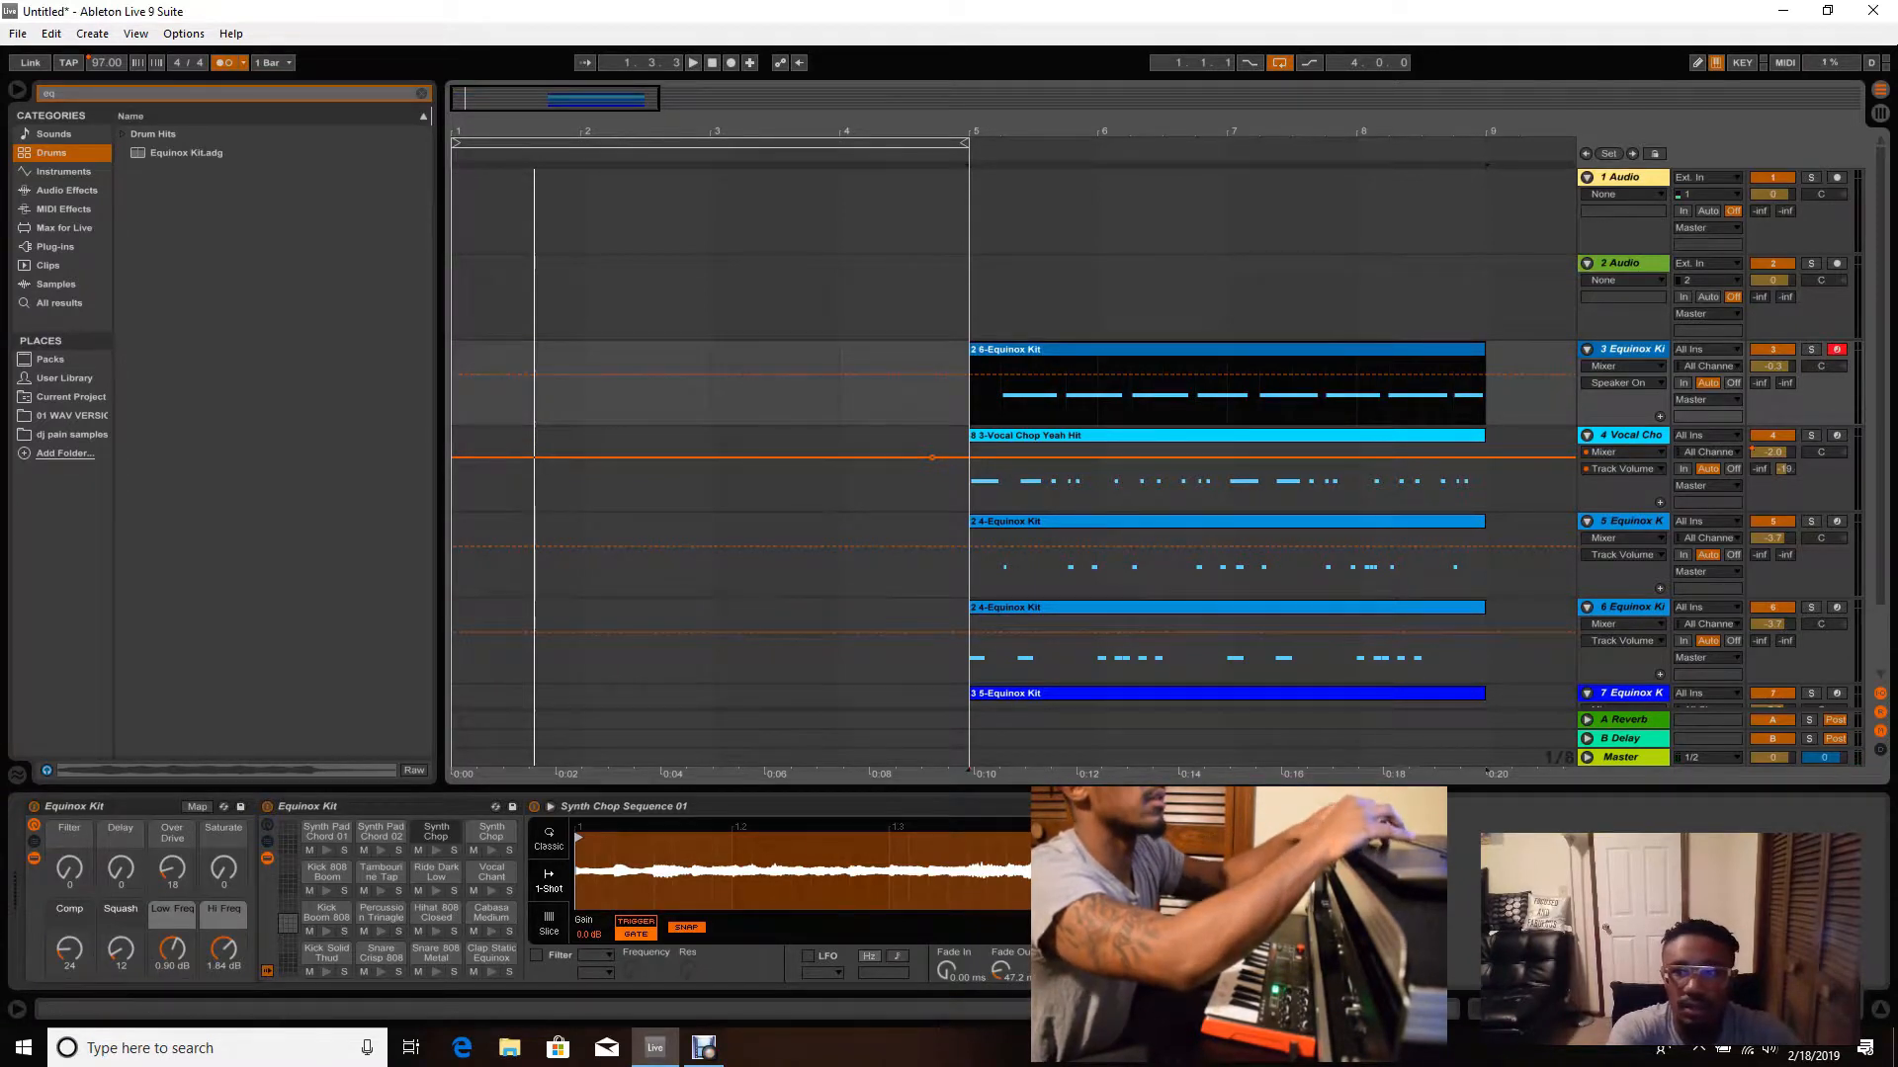
key("ctrl+z")
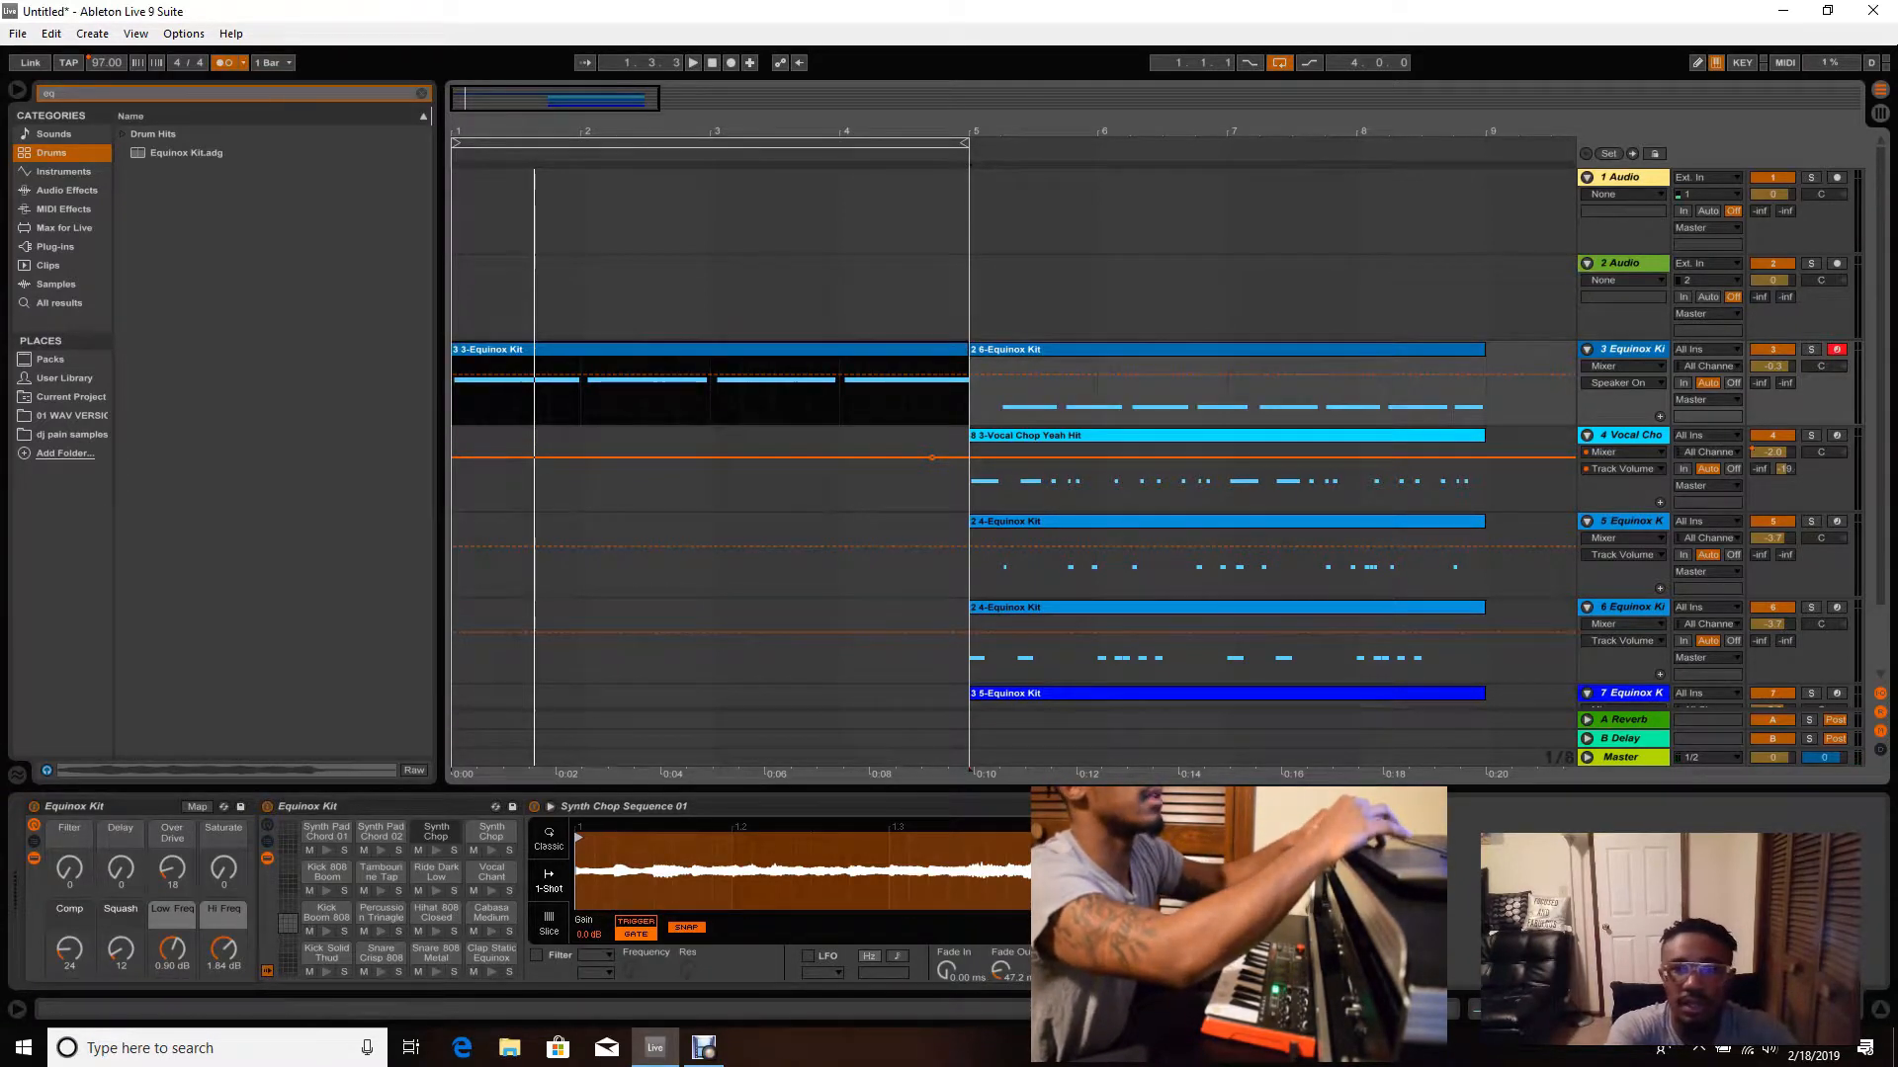
- Arm track 7 and move its Equinox Kit clip from bar 5 to bar 1
scroll(1058, 445, "down", 3)
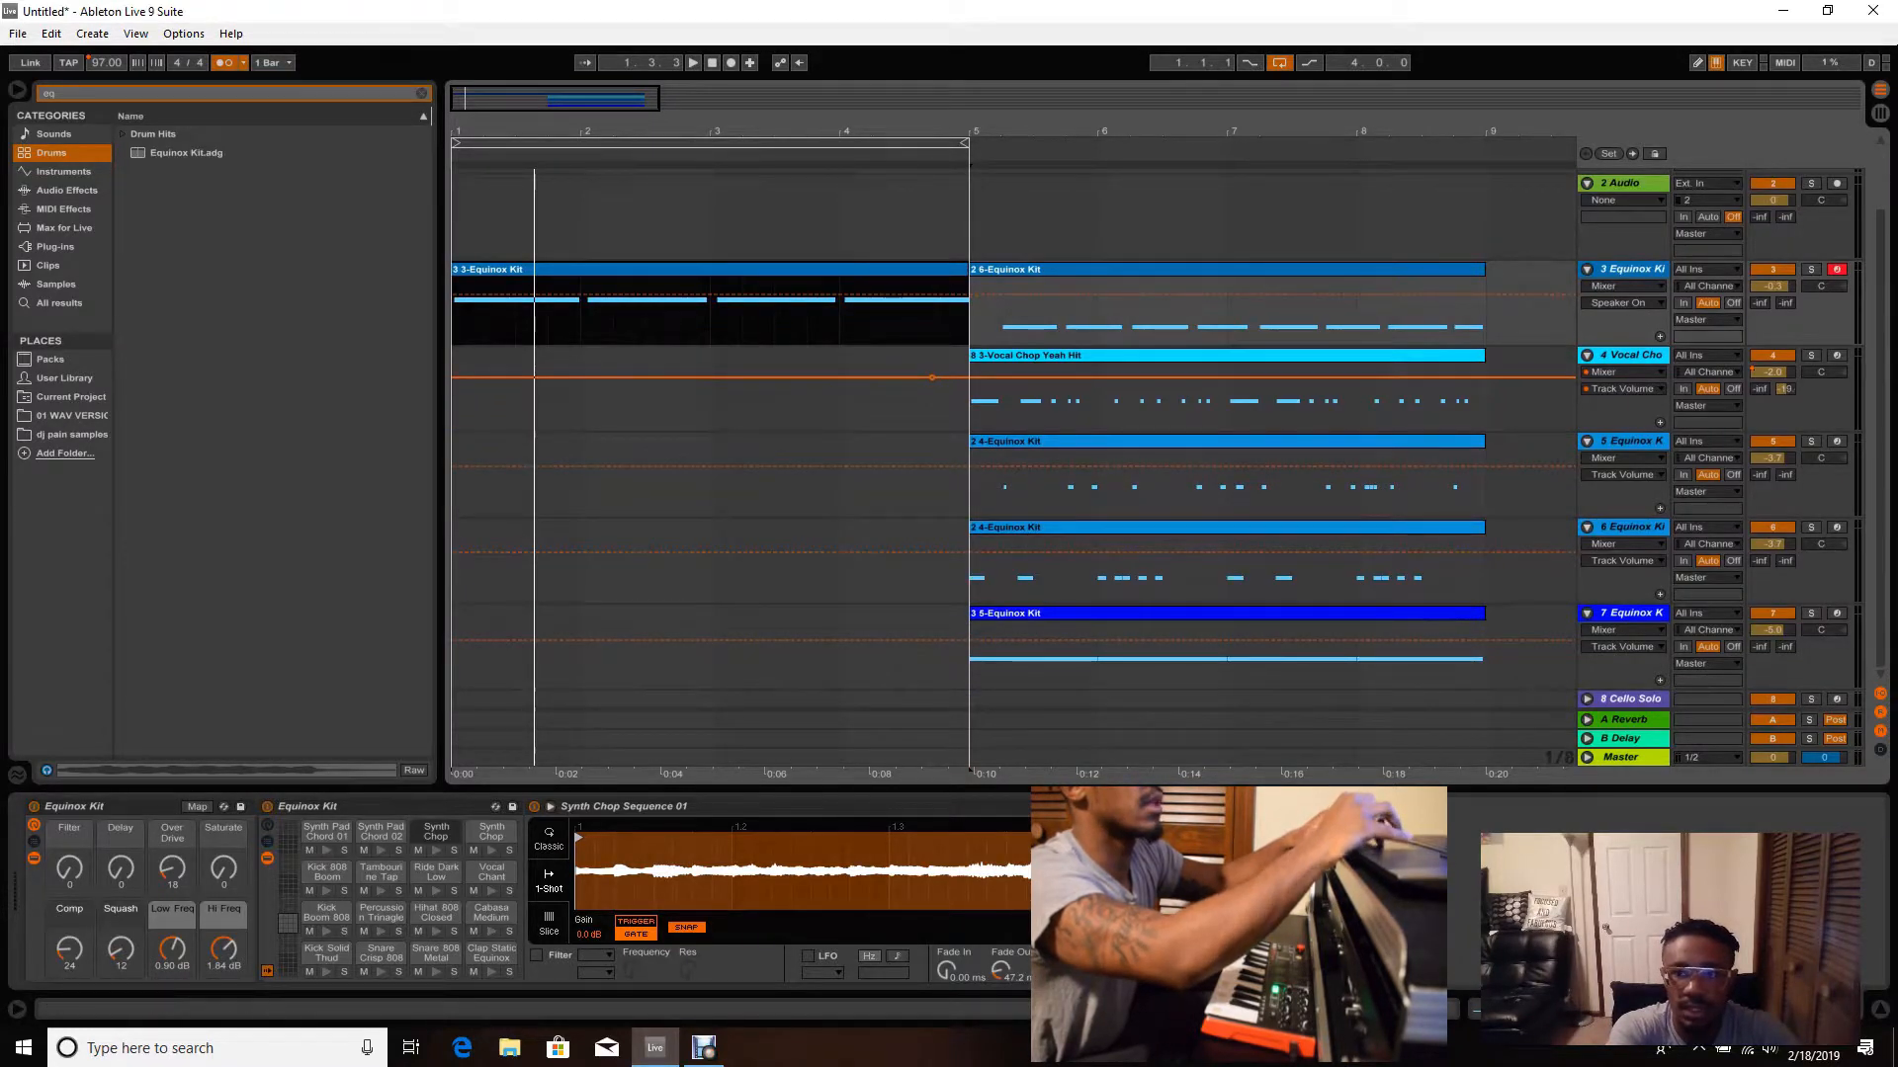
left_click(1837, 613)
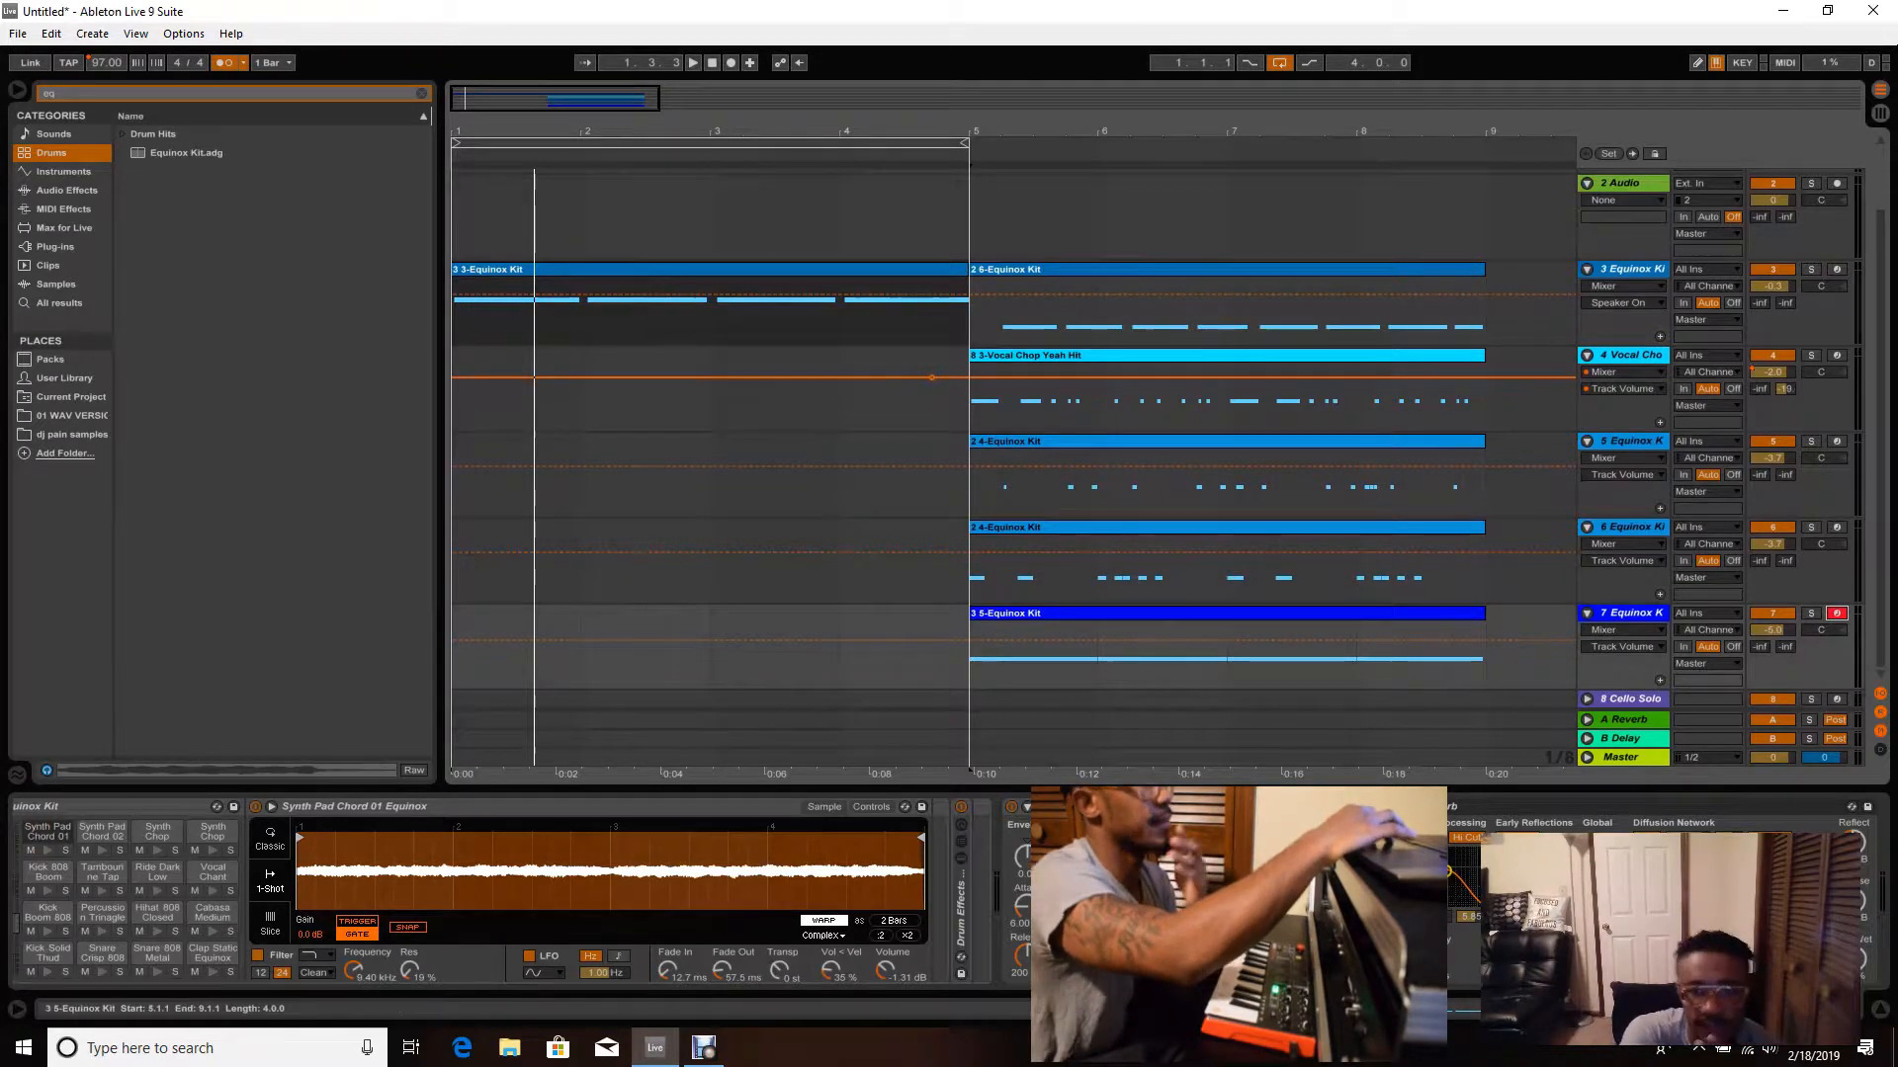
left_click_drag(1137, 614, 619, 614)
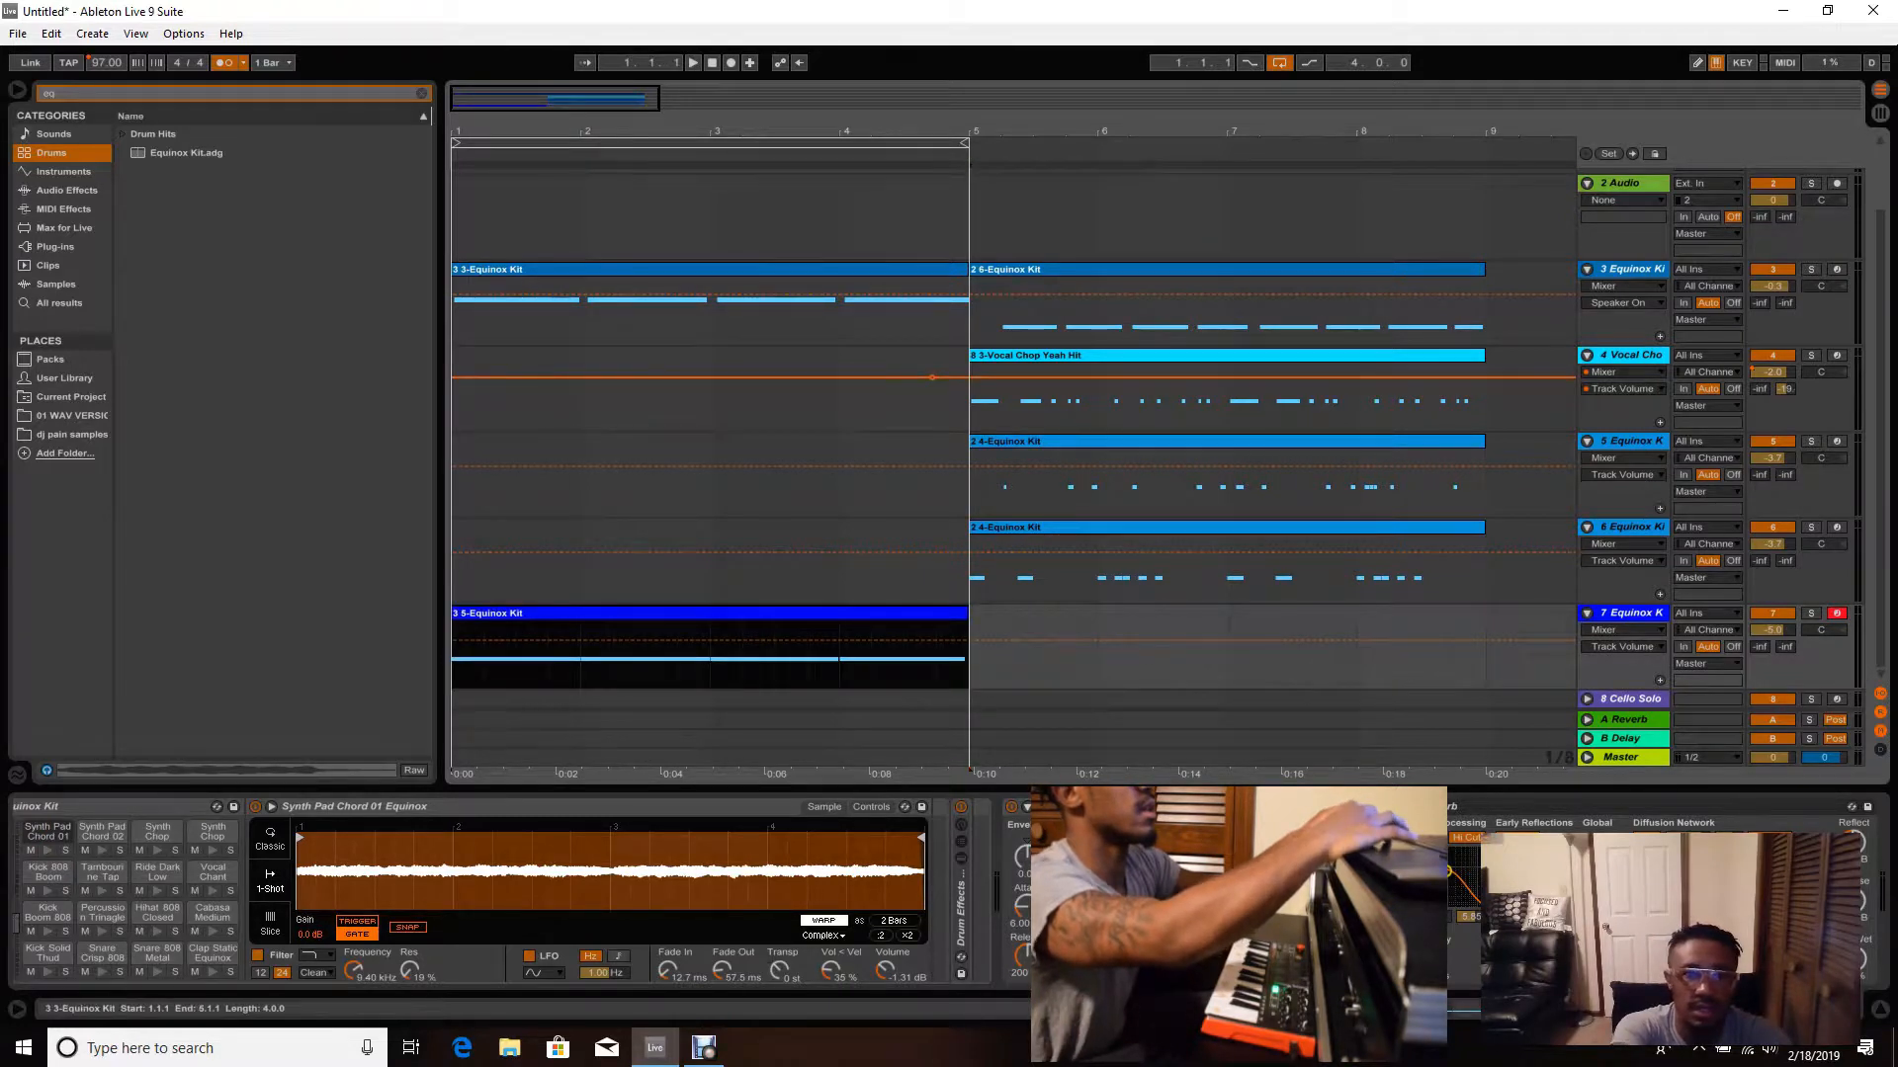
- Delete the recorded Synth Chop clip at bar 1 on track 3
left_click(633, 269)
key("Delete")
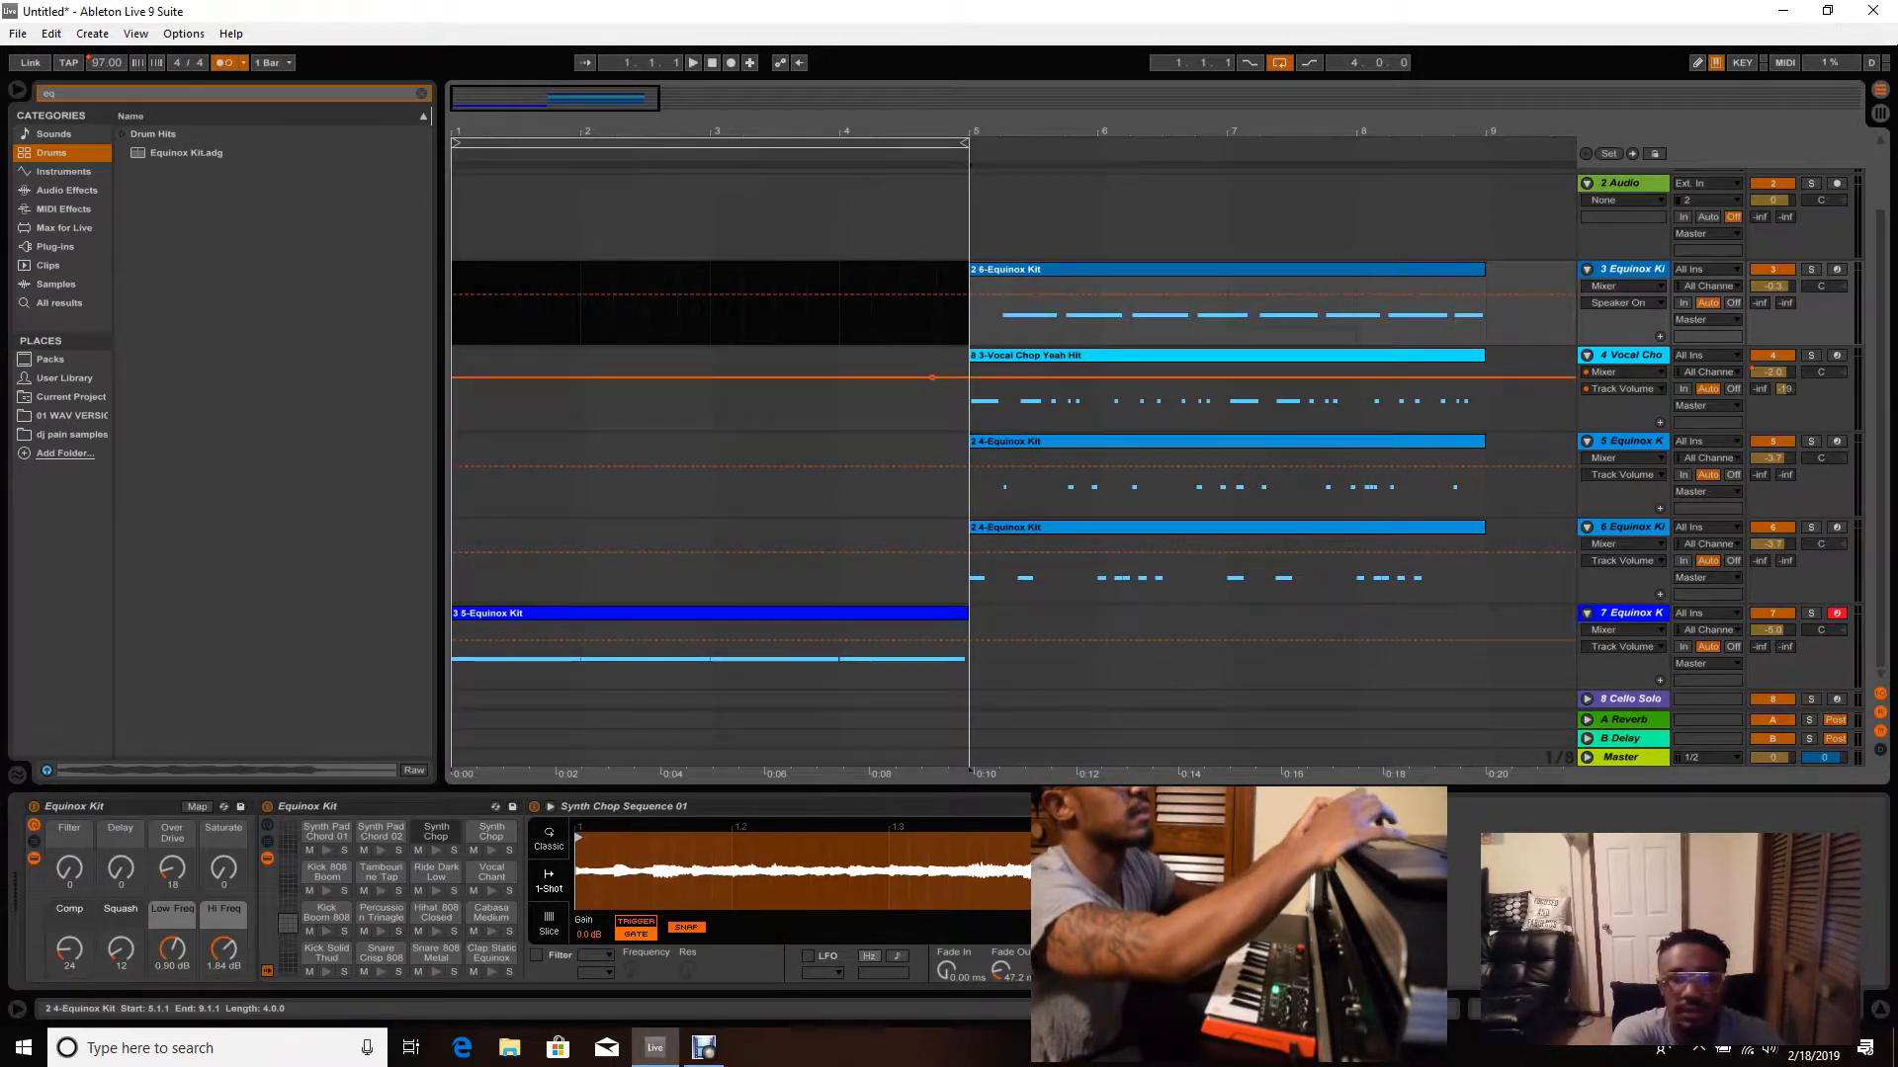
- Solo track 5 and play its Equinox Kit clip from bar 5
left_click(1137, 442)
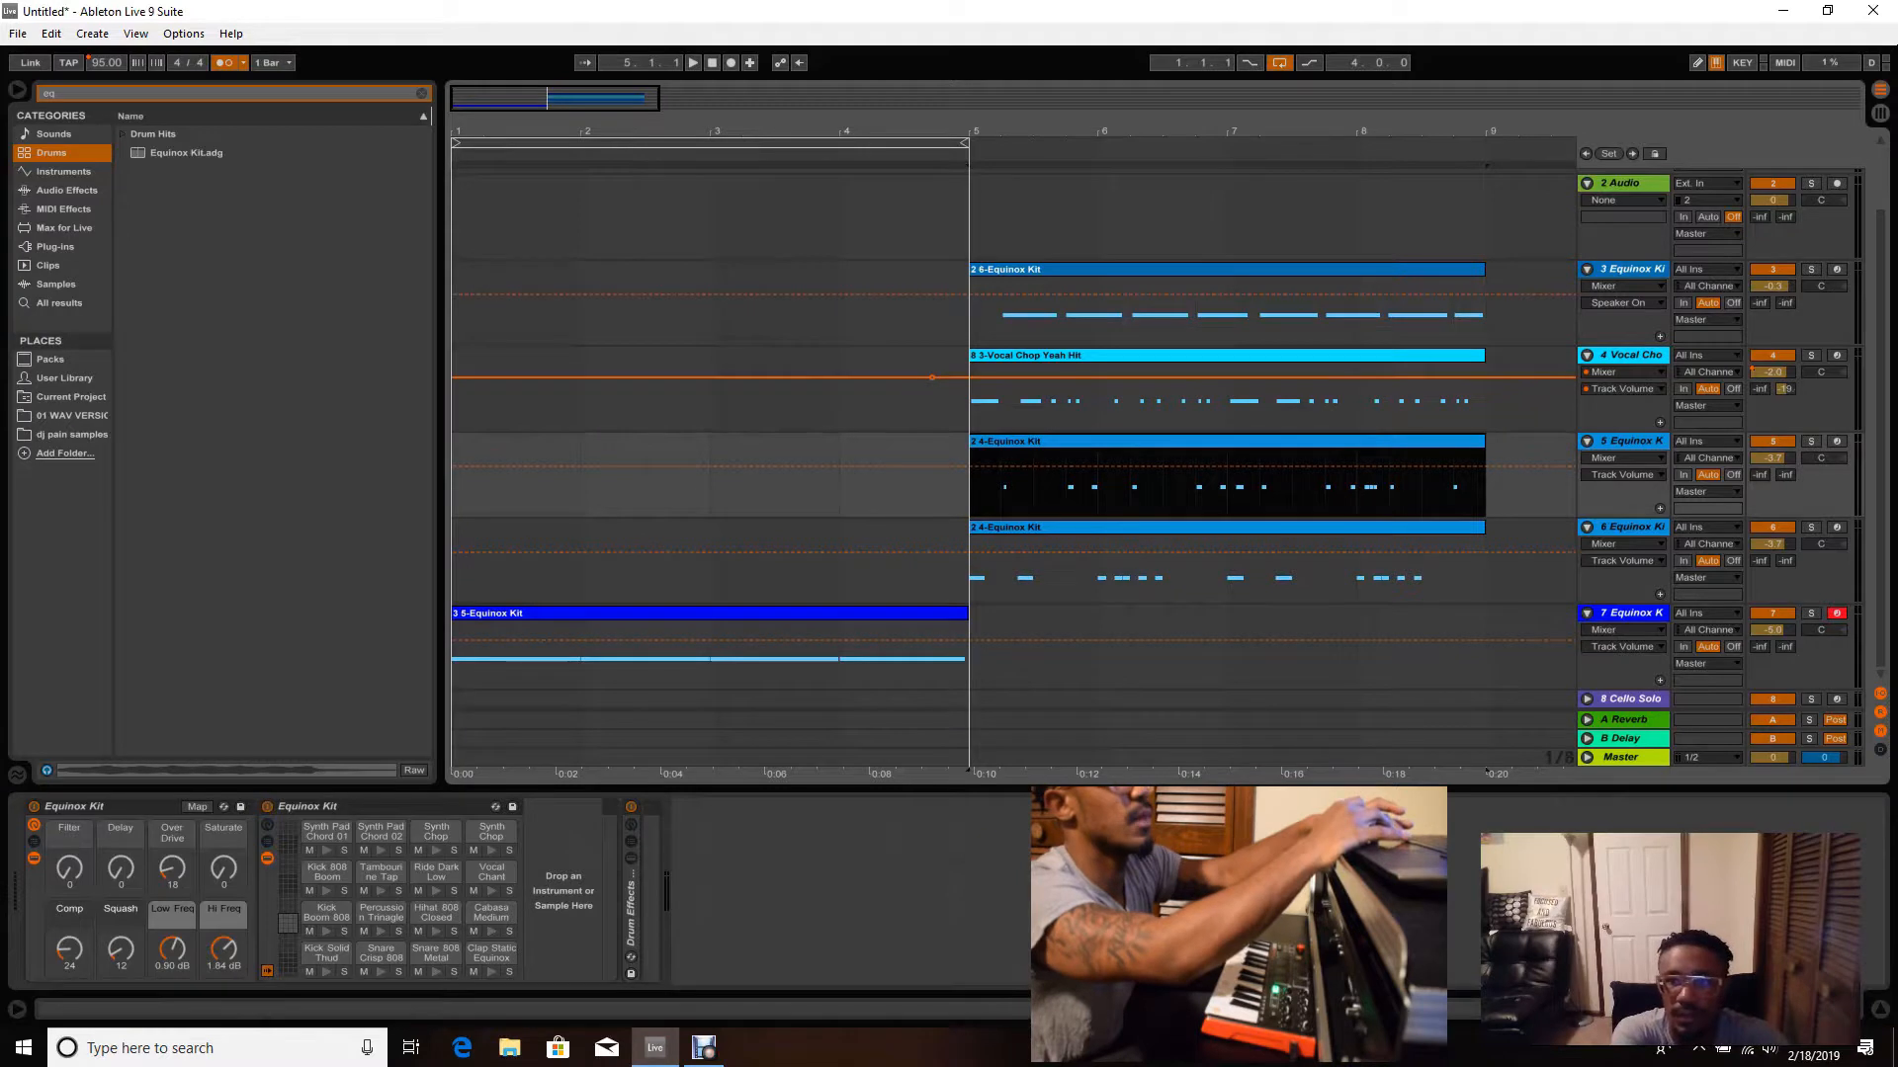
key("space")
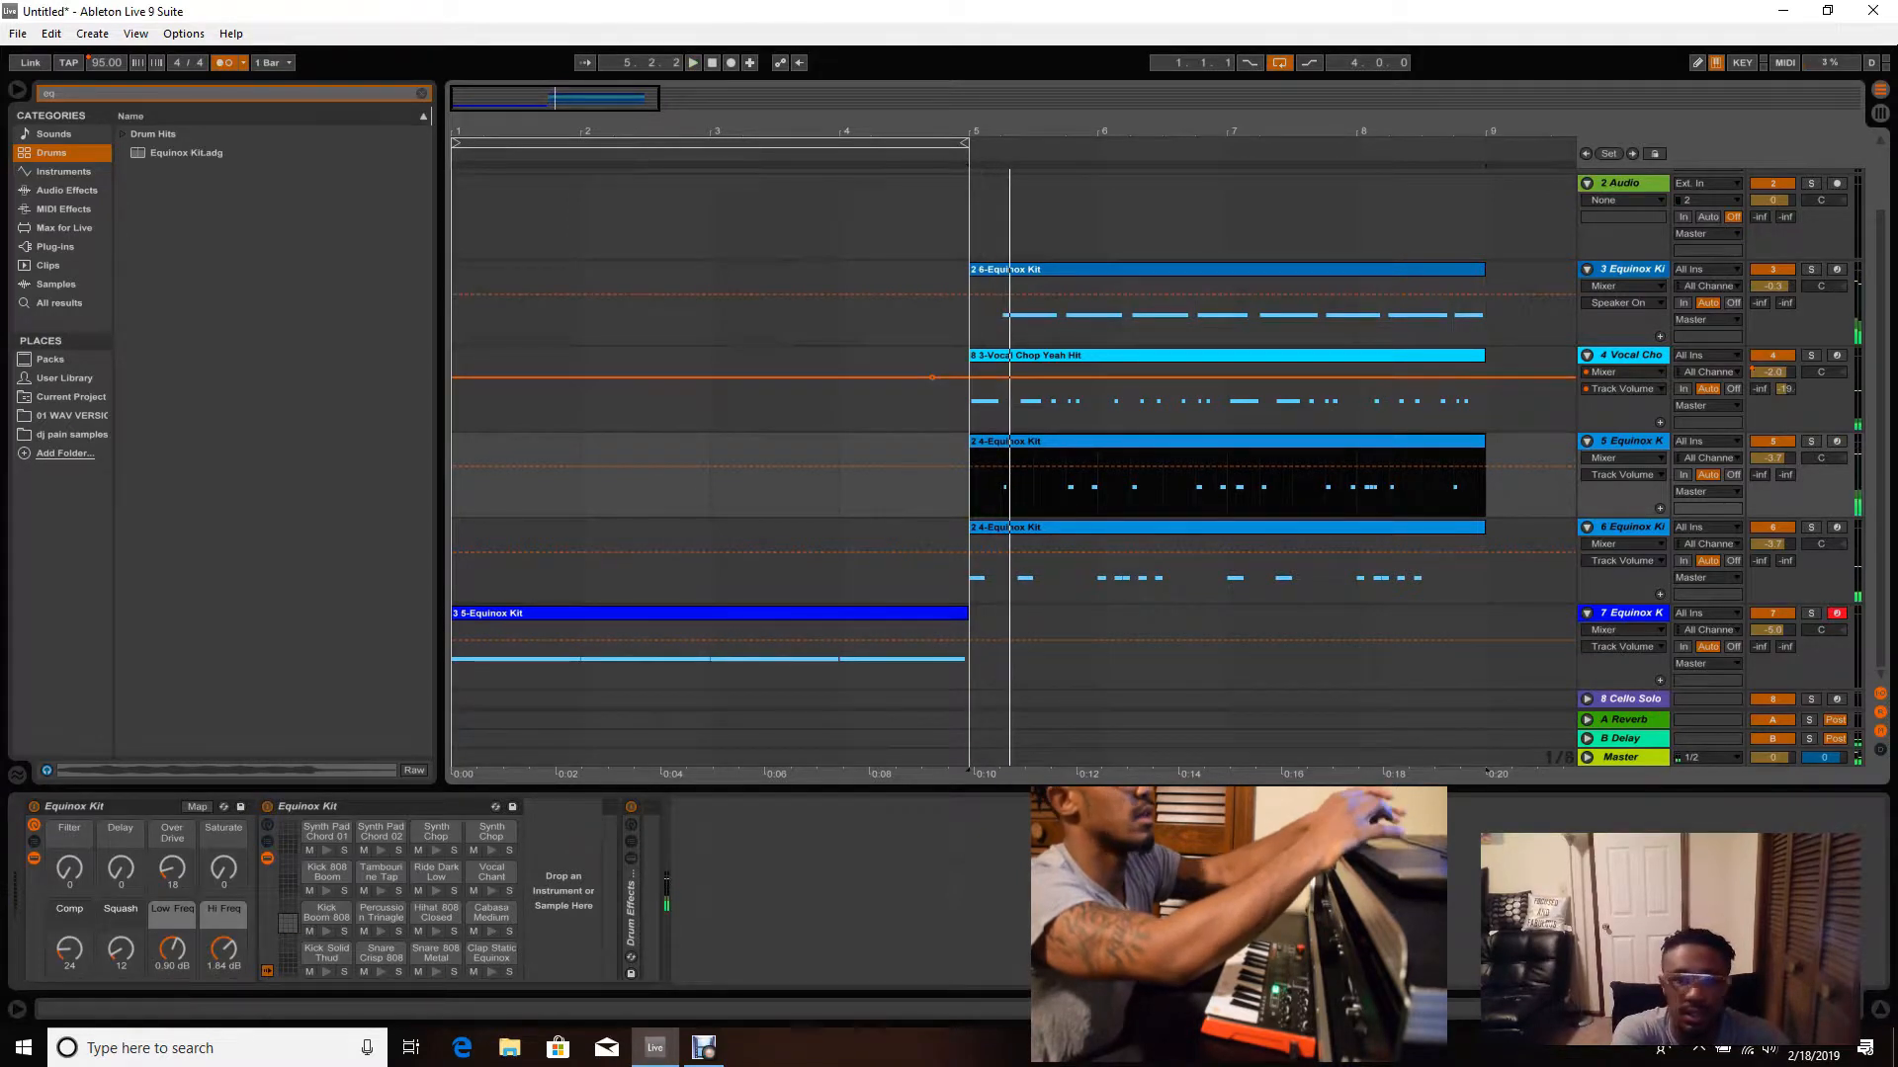
left_click(1811, 441)
key("space")
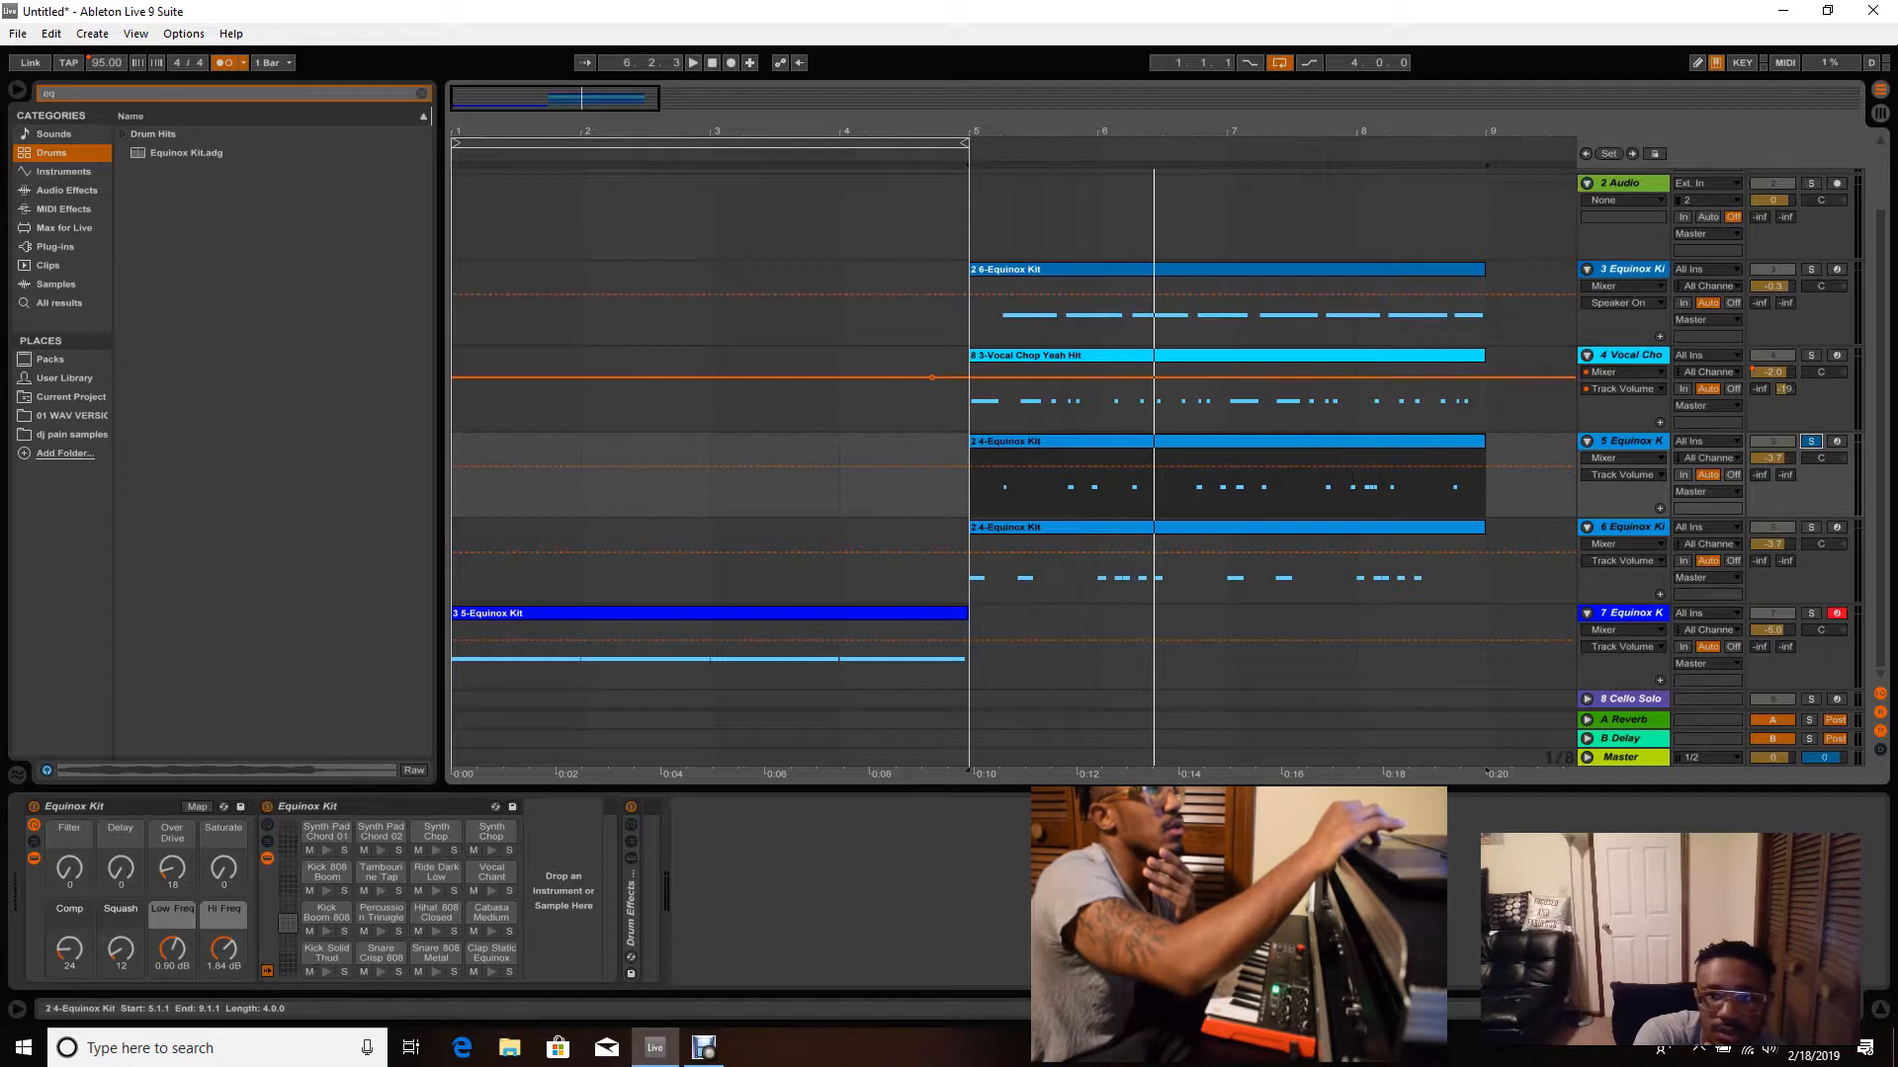
- Move track 5's Equinox Kit clip from bar 5 to bar 1
left_click(1227, 441)
left_click_drag(1226, 441, 1065, 442)
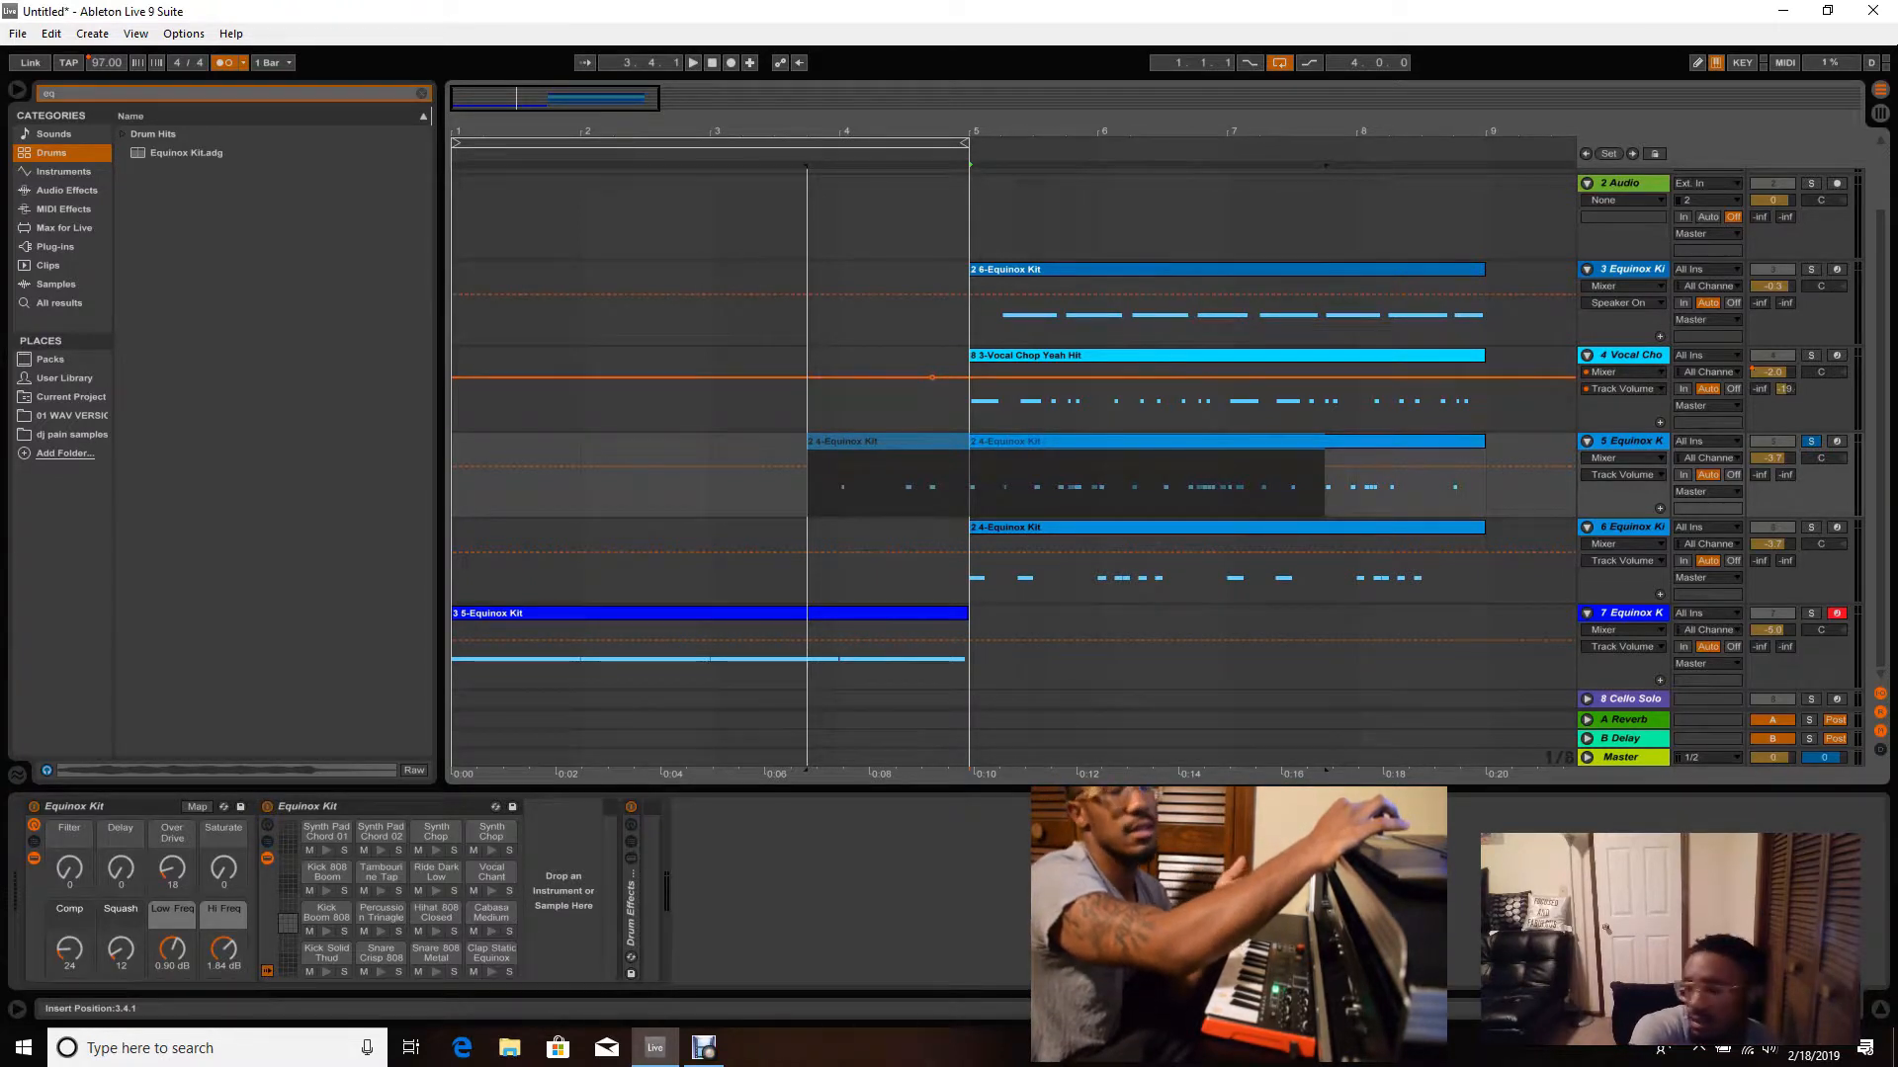
left_click_drag(1064, 442, 773, 442)
left_click_drag(609, 441, 546, 442)
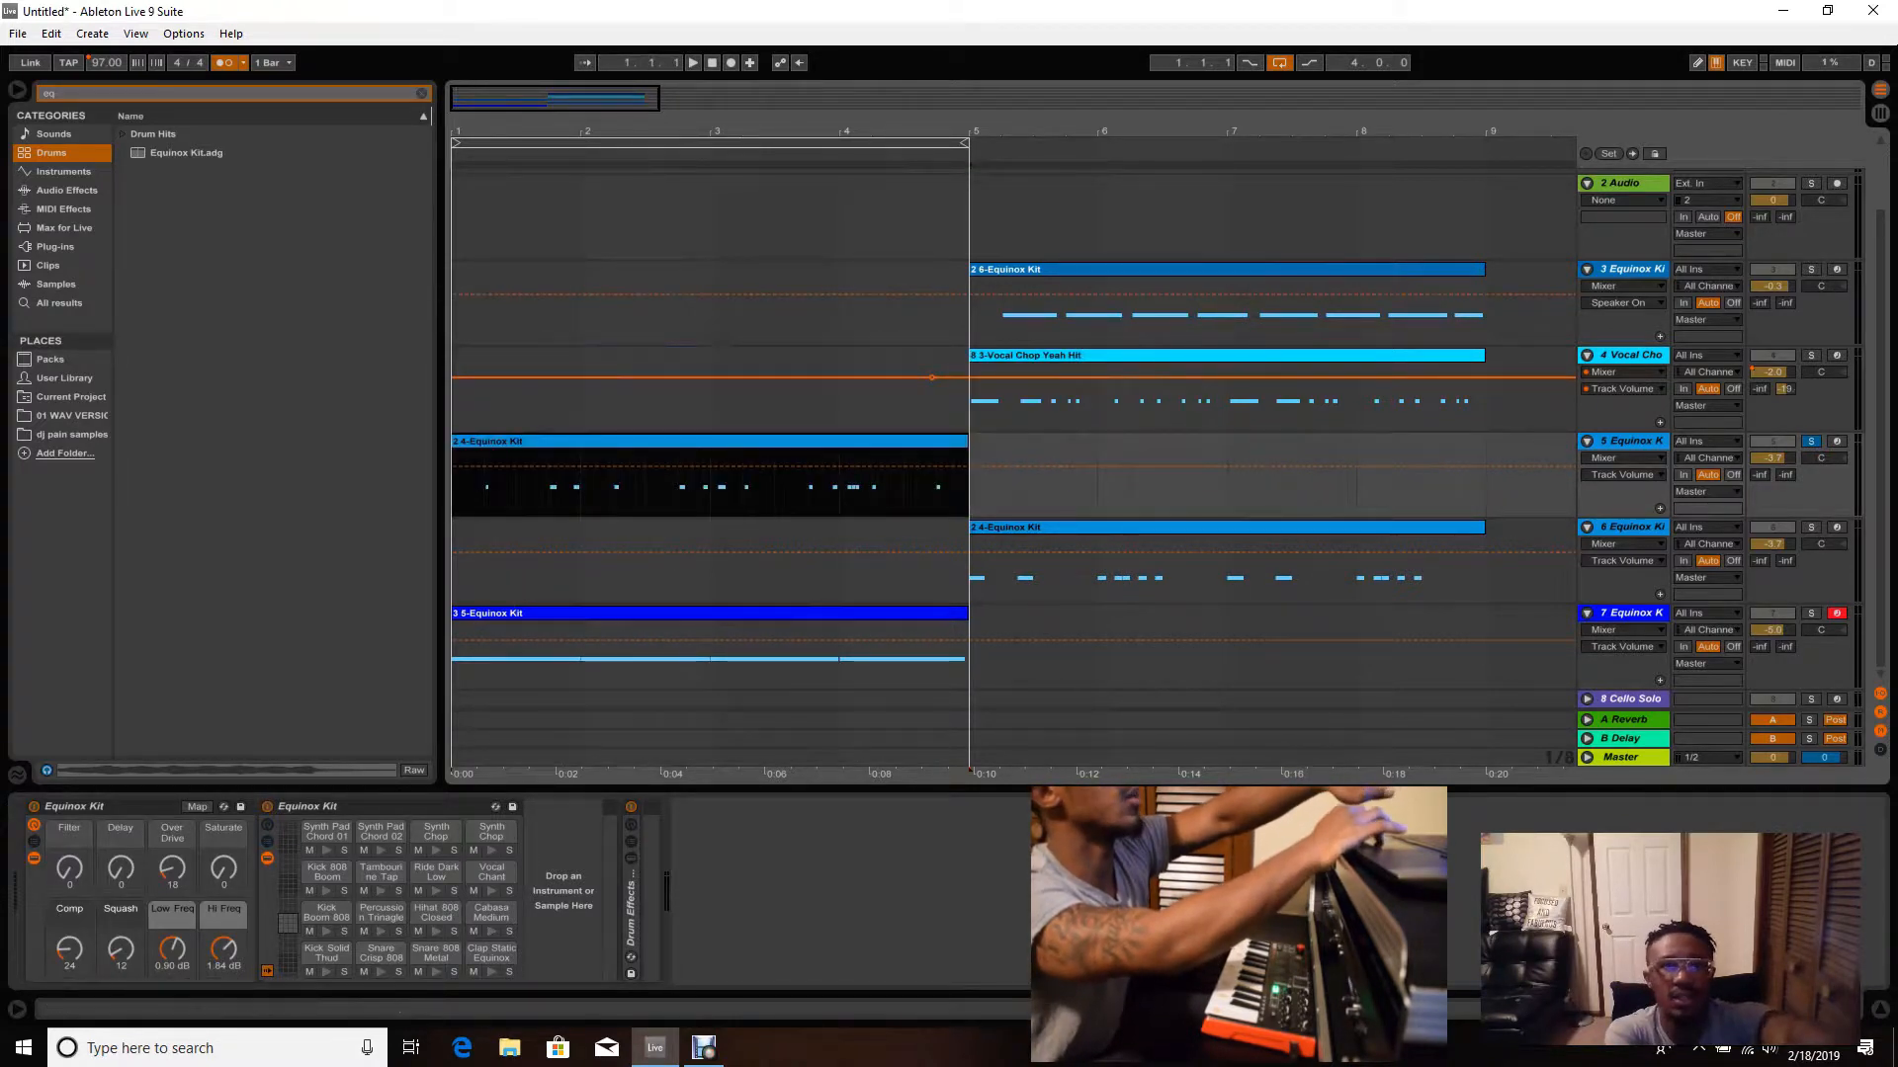
- Arm the soloed track 5 and audition its moved clip from bar 1
left_click_drag(861, 131, 940, 148)
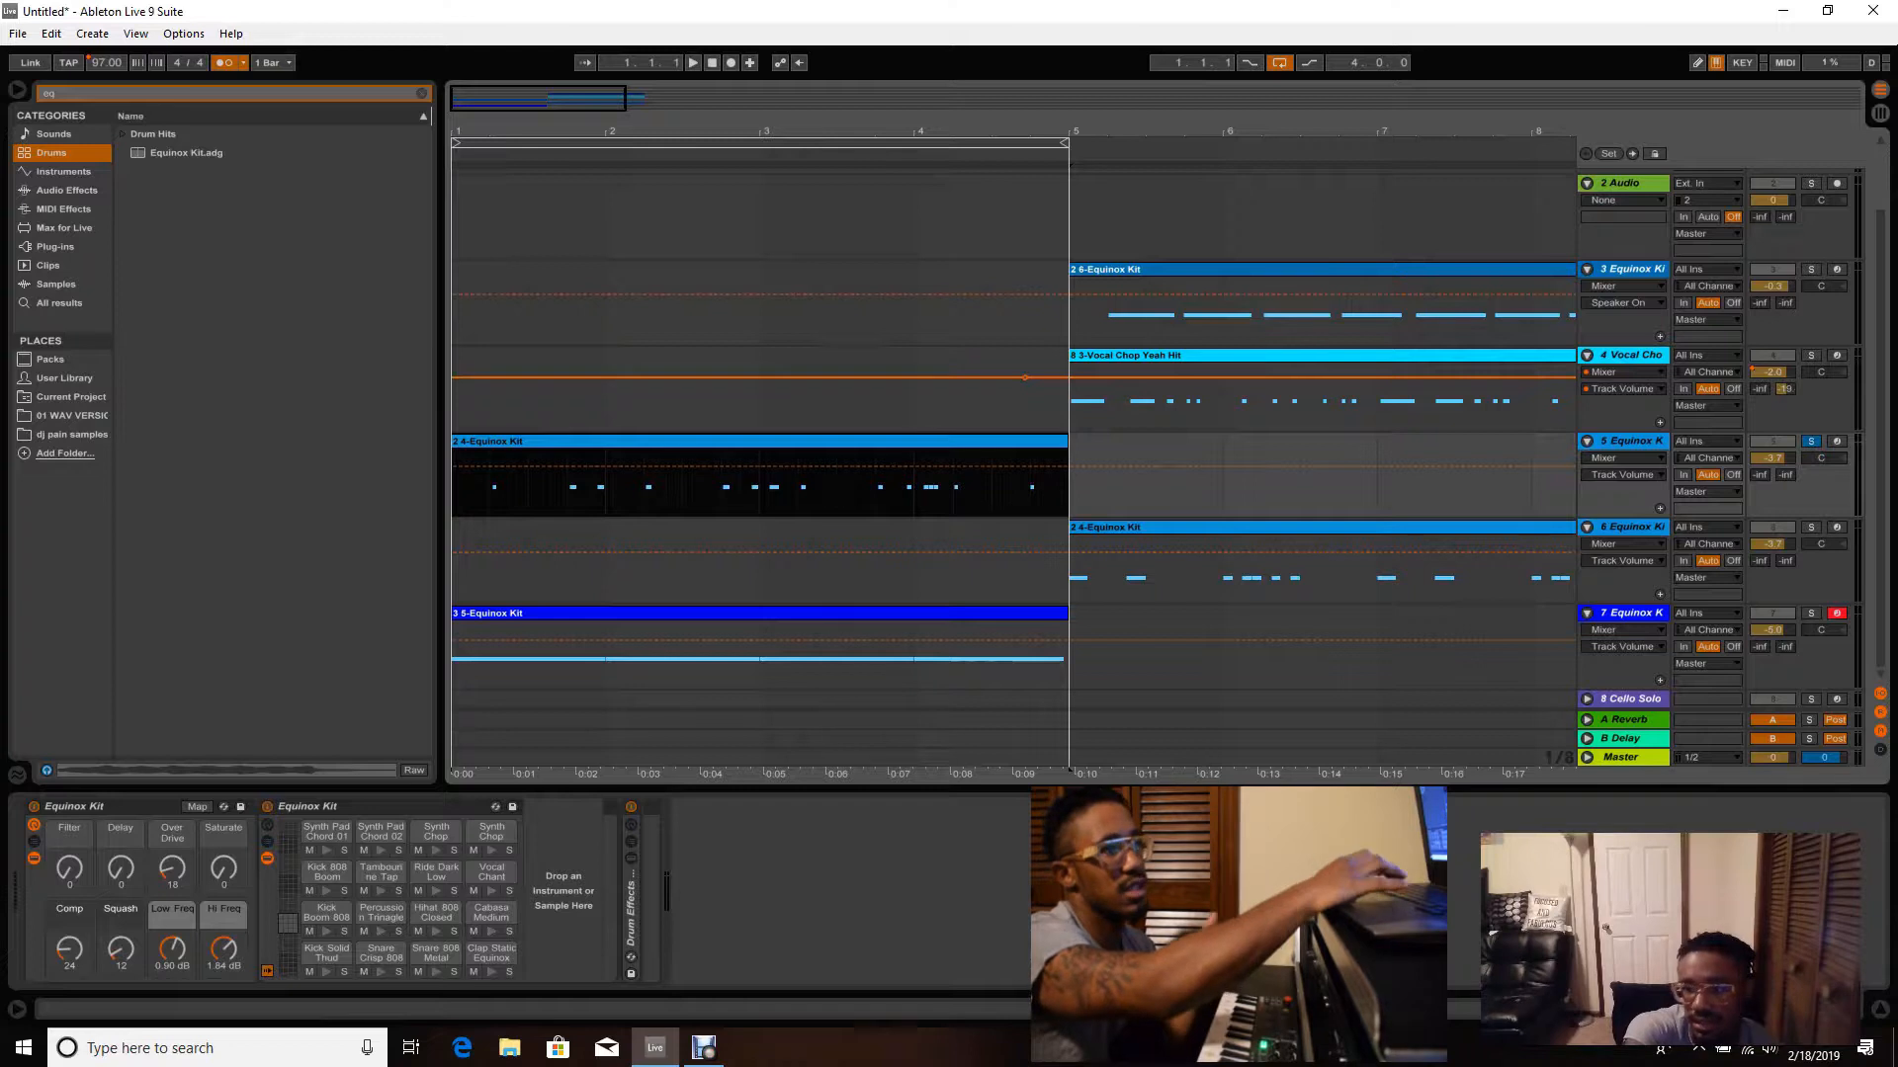
key("space")
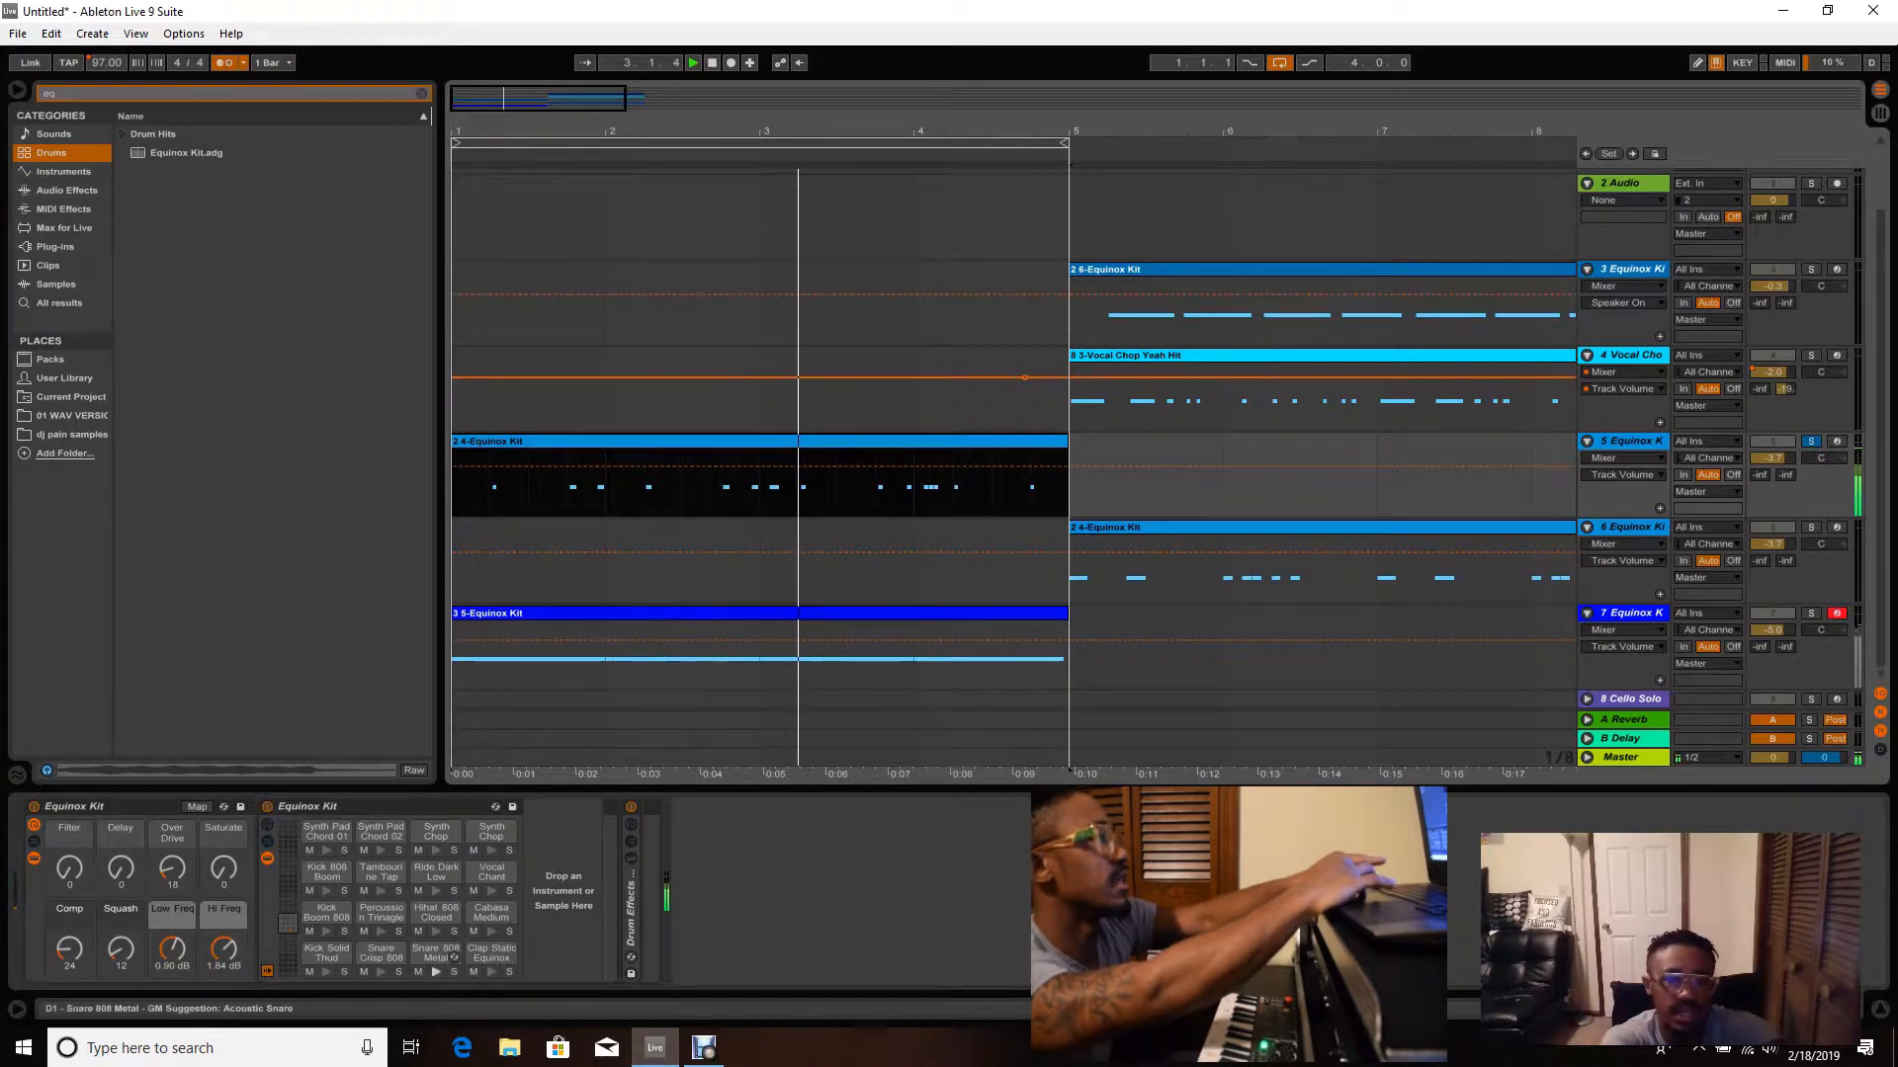
key("space")
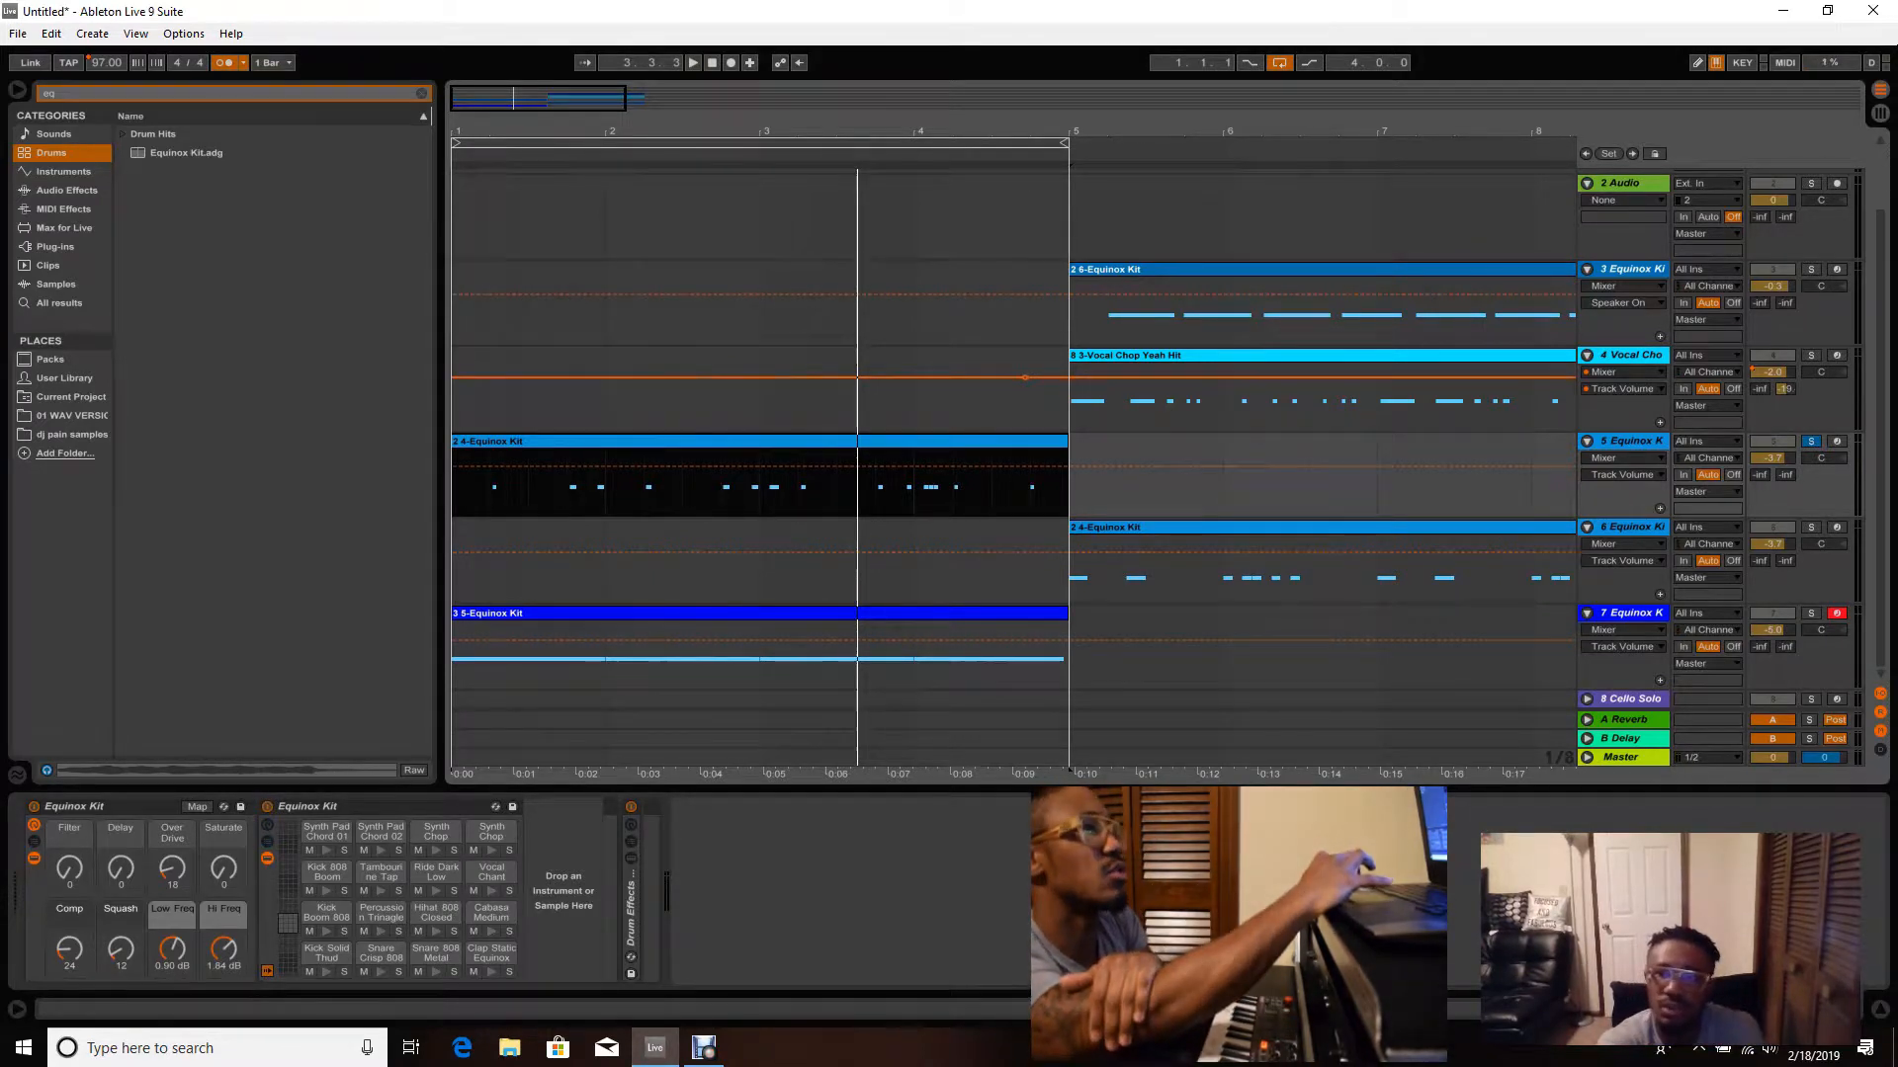
left_click(1836, 441)
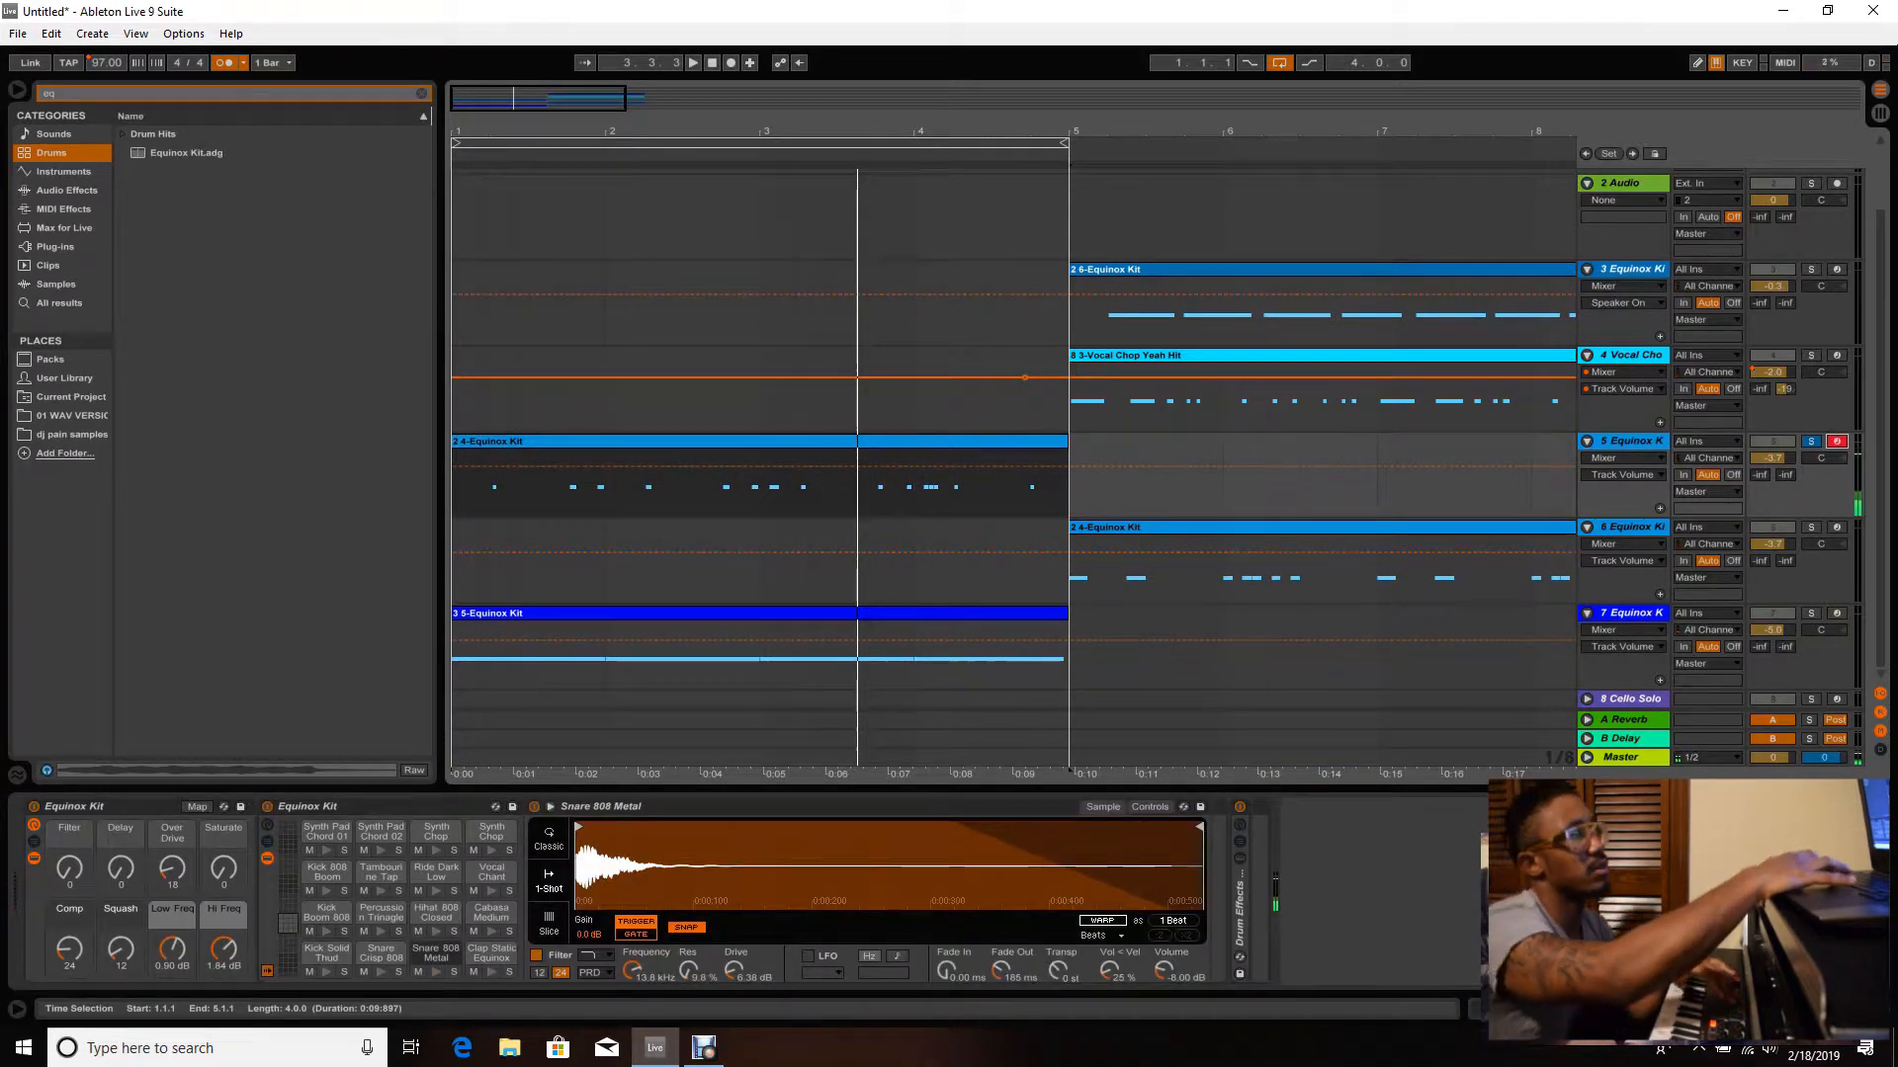
key("space")
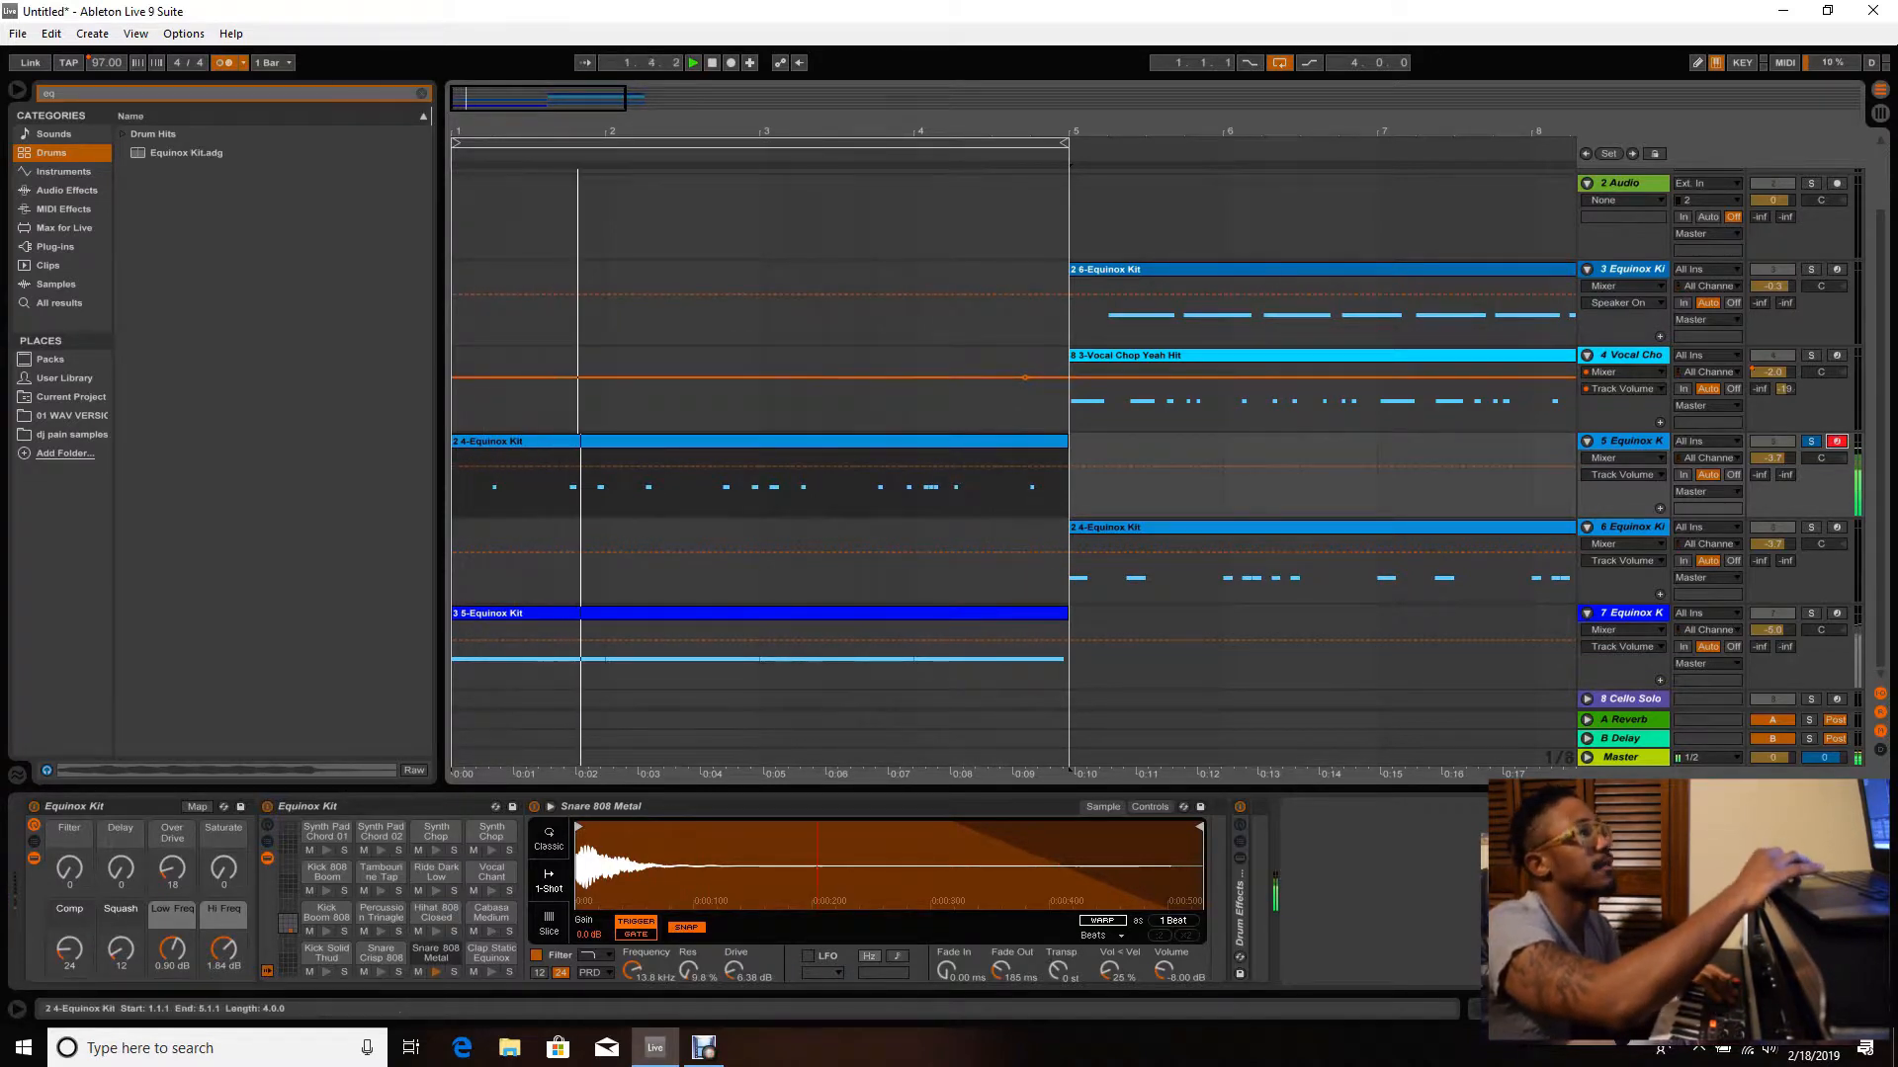
- Open track 5's Equinox Kit clip and try deleting a Snare 808 Metal note in its fourth bar
double_click(606, 481)
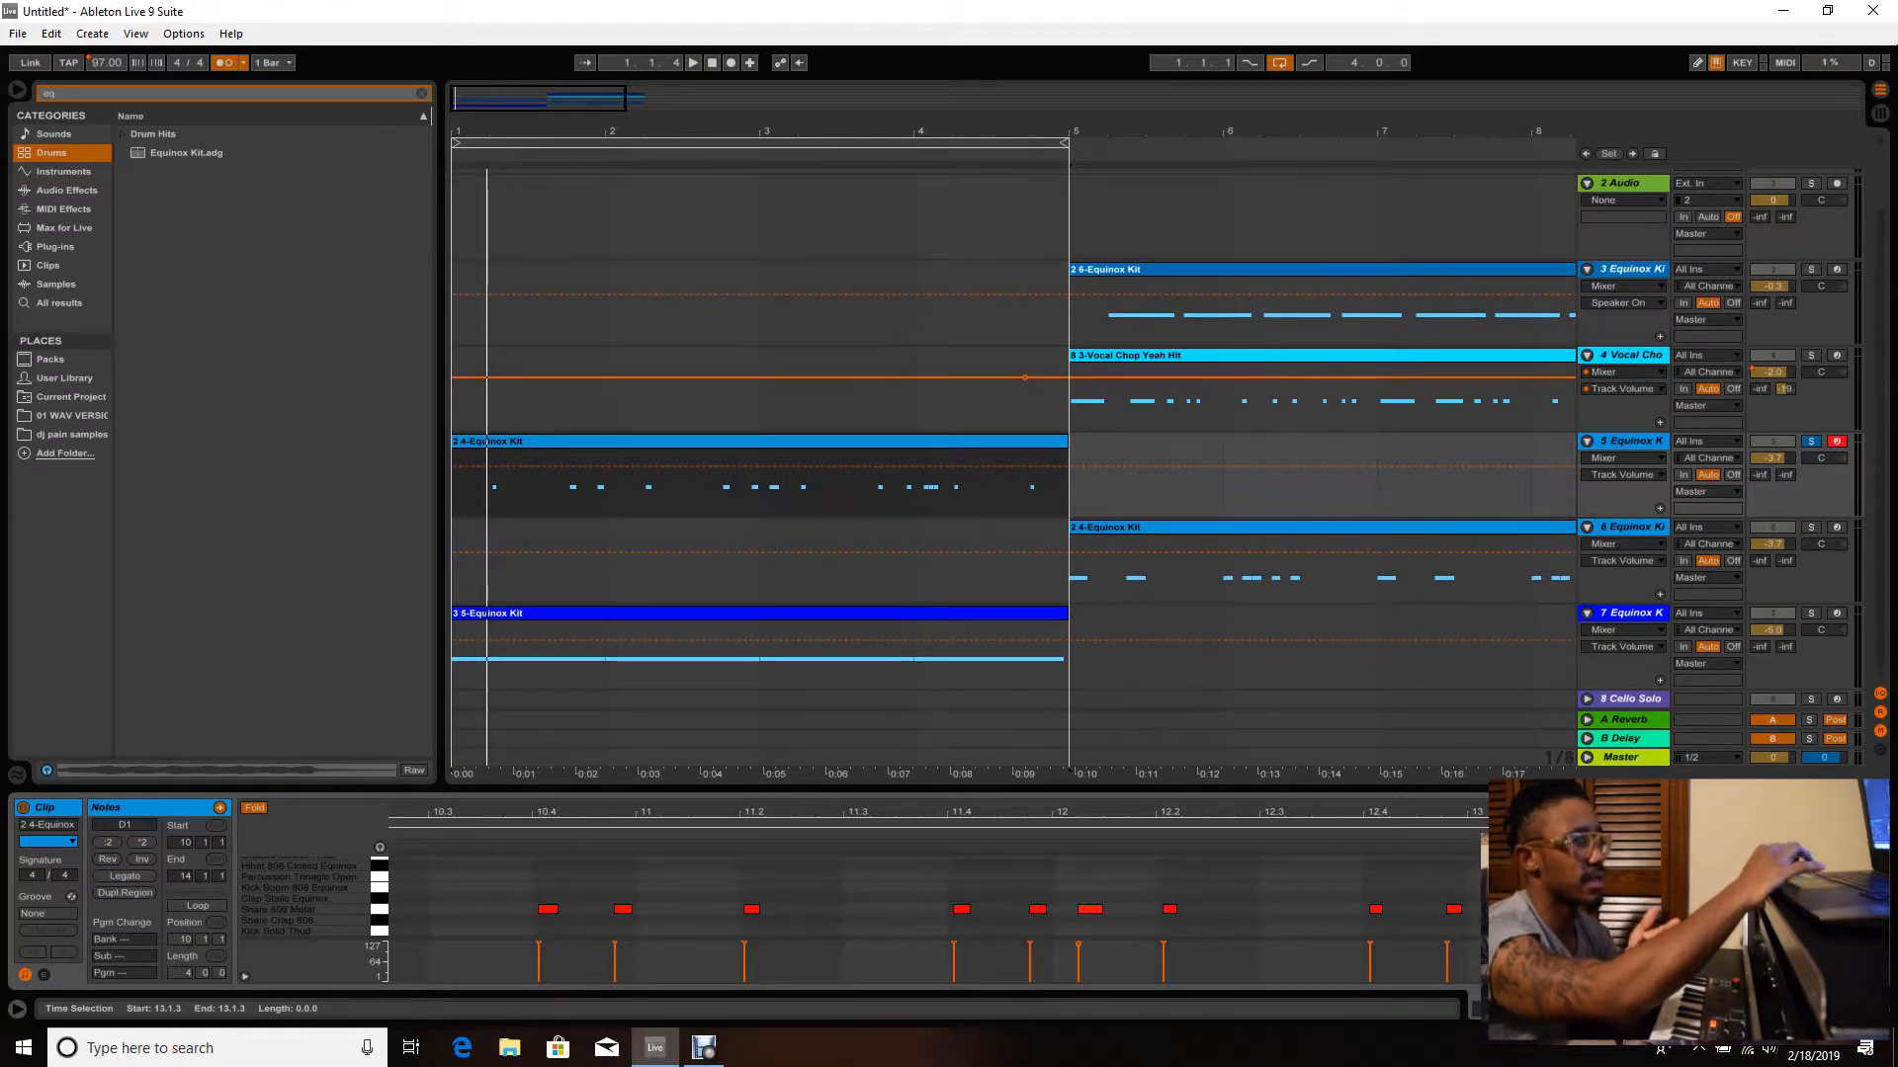
key("Delete")
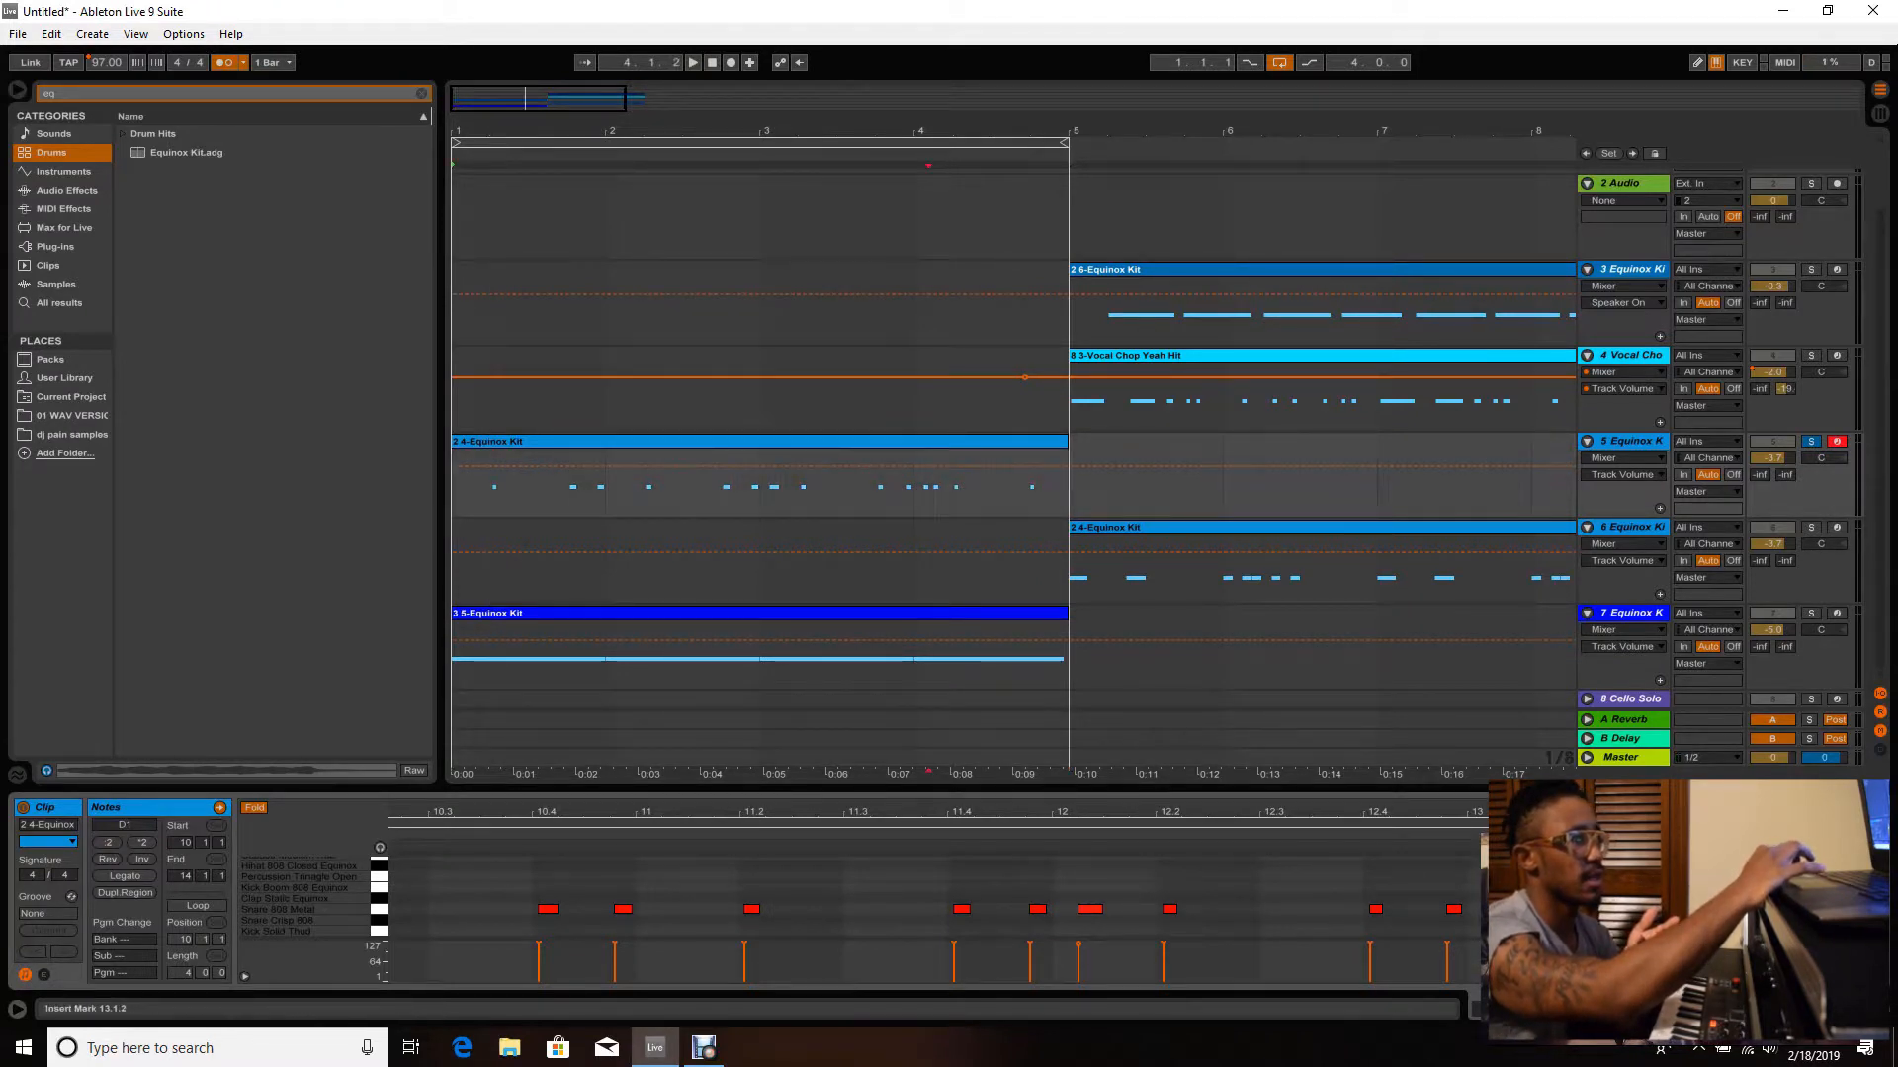
key("ctrl+z")
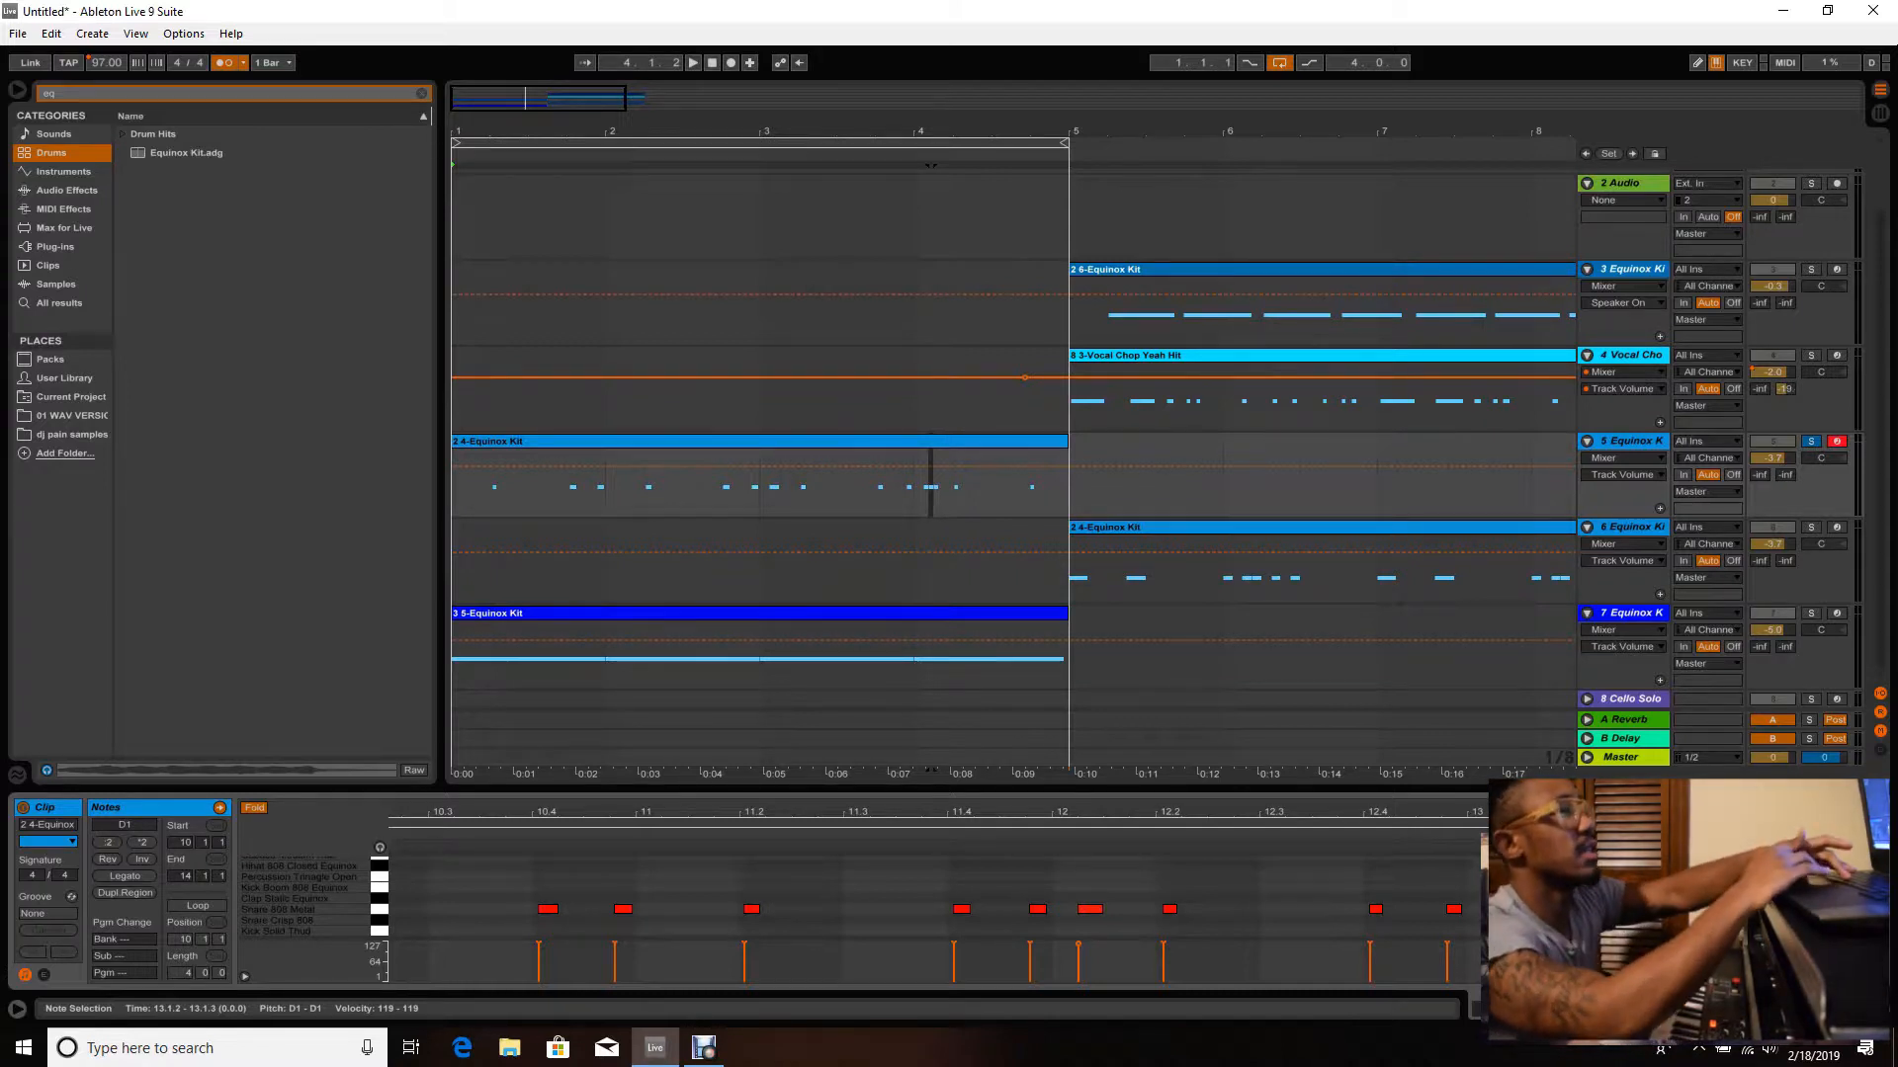
key("ctrl+b")
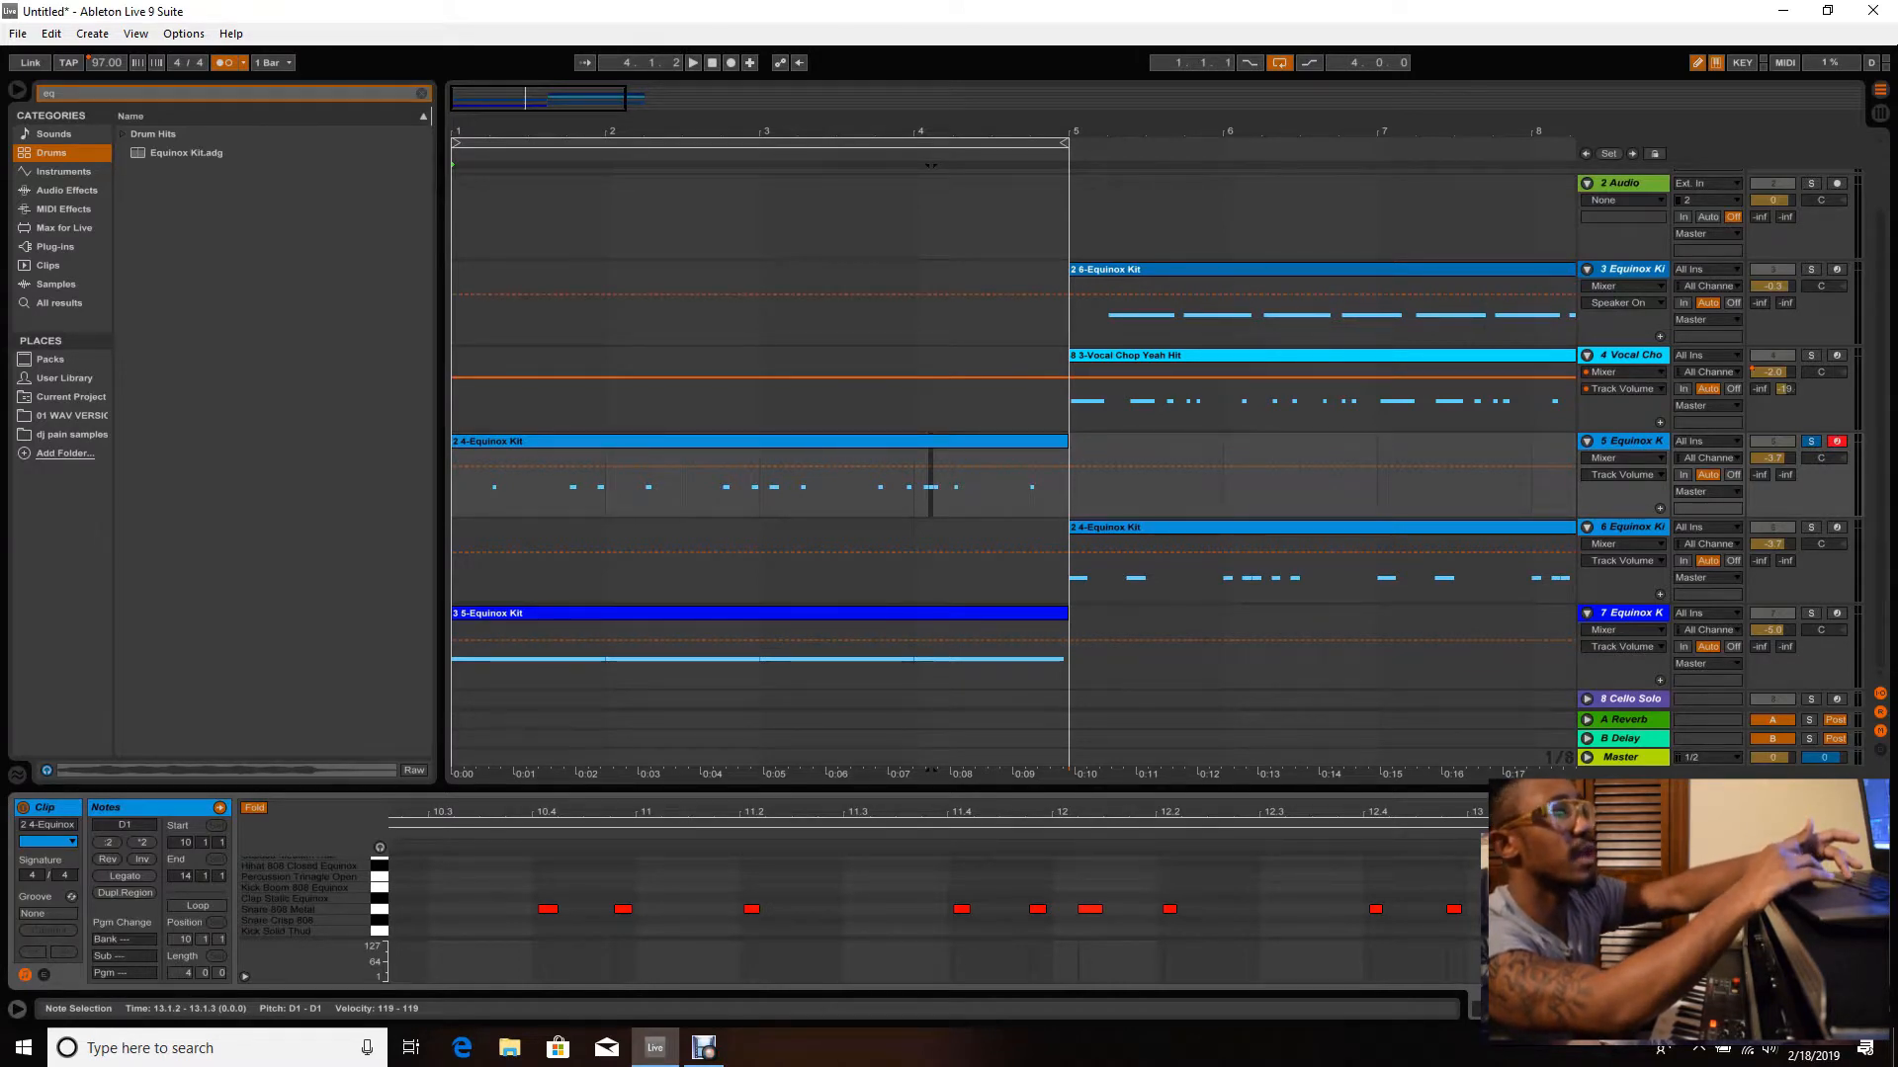
key("ctrl+b")
key("ctrl+b")
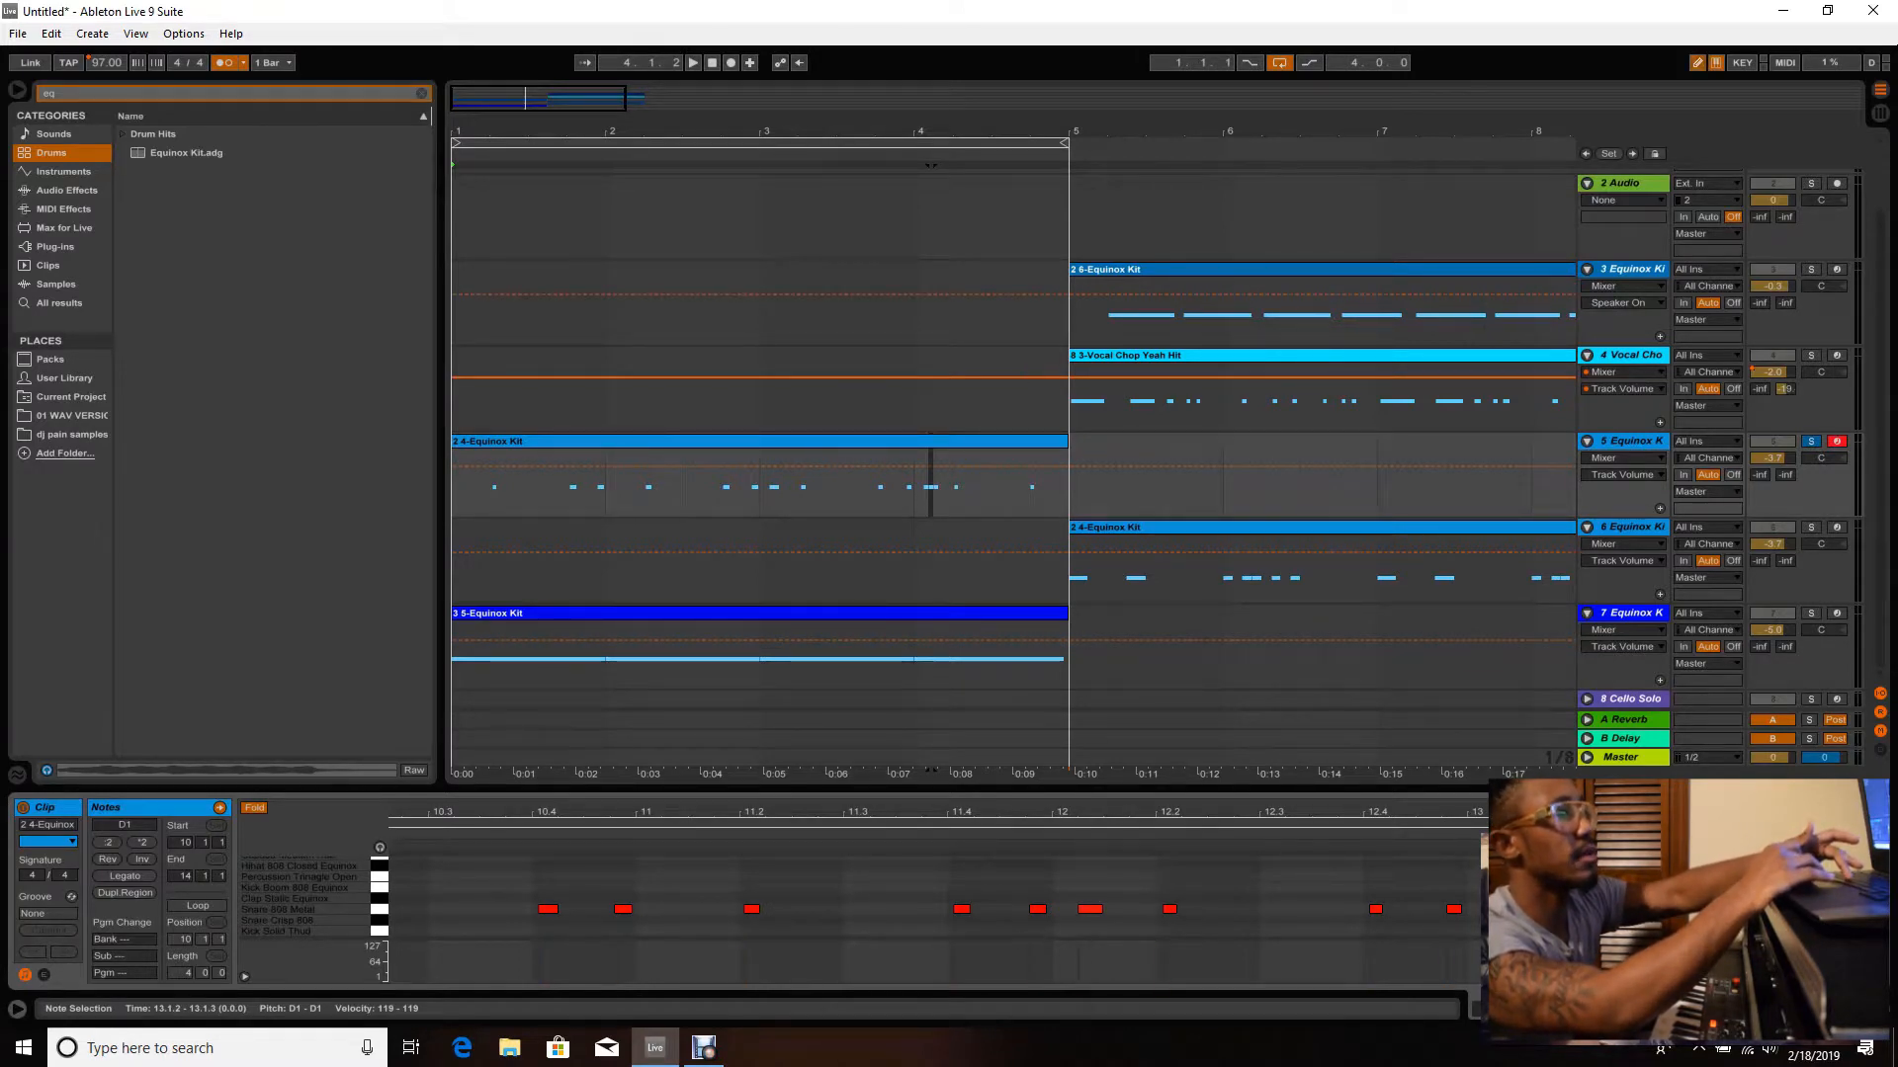
key("Delete")
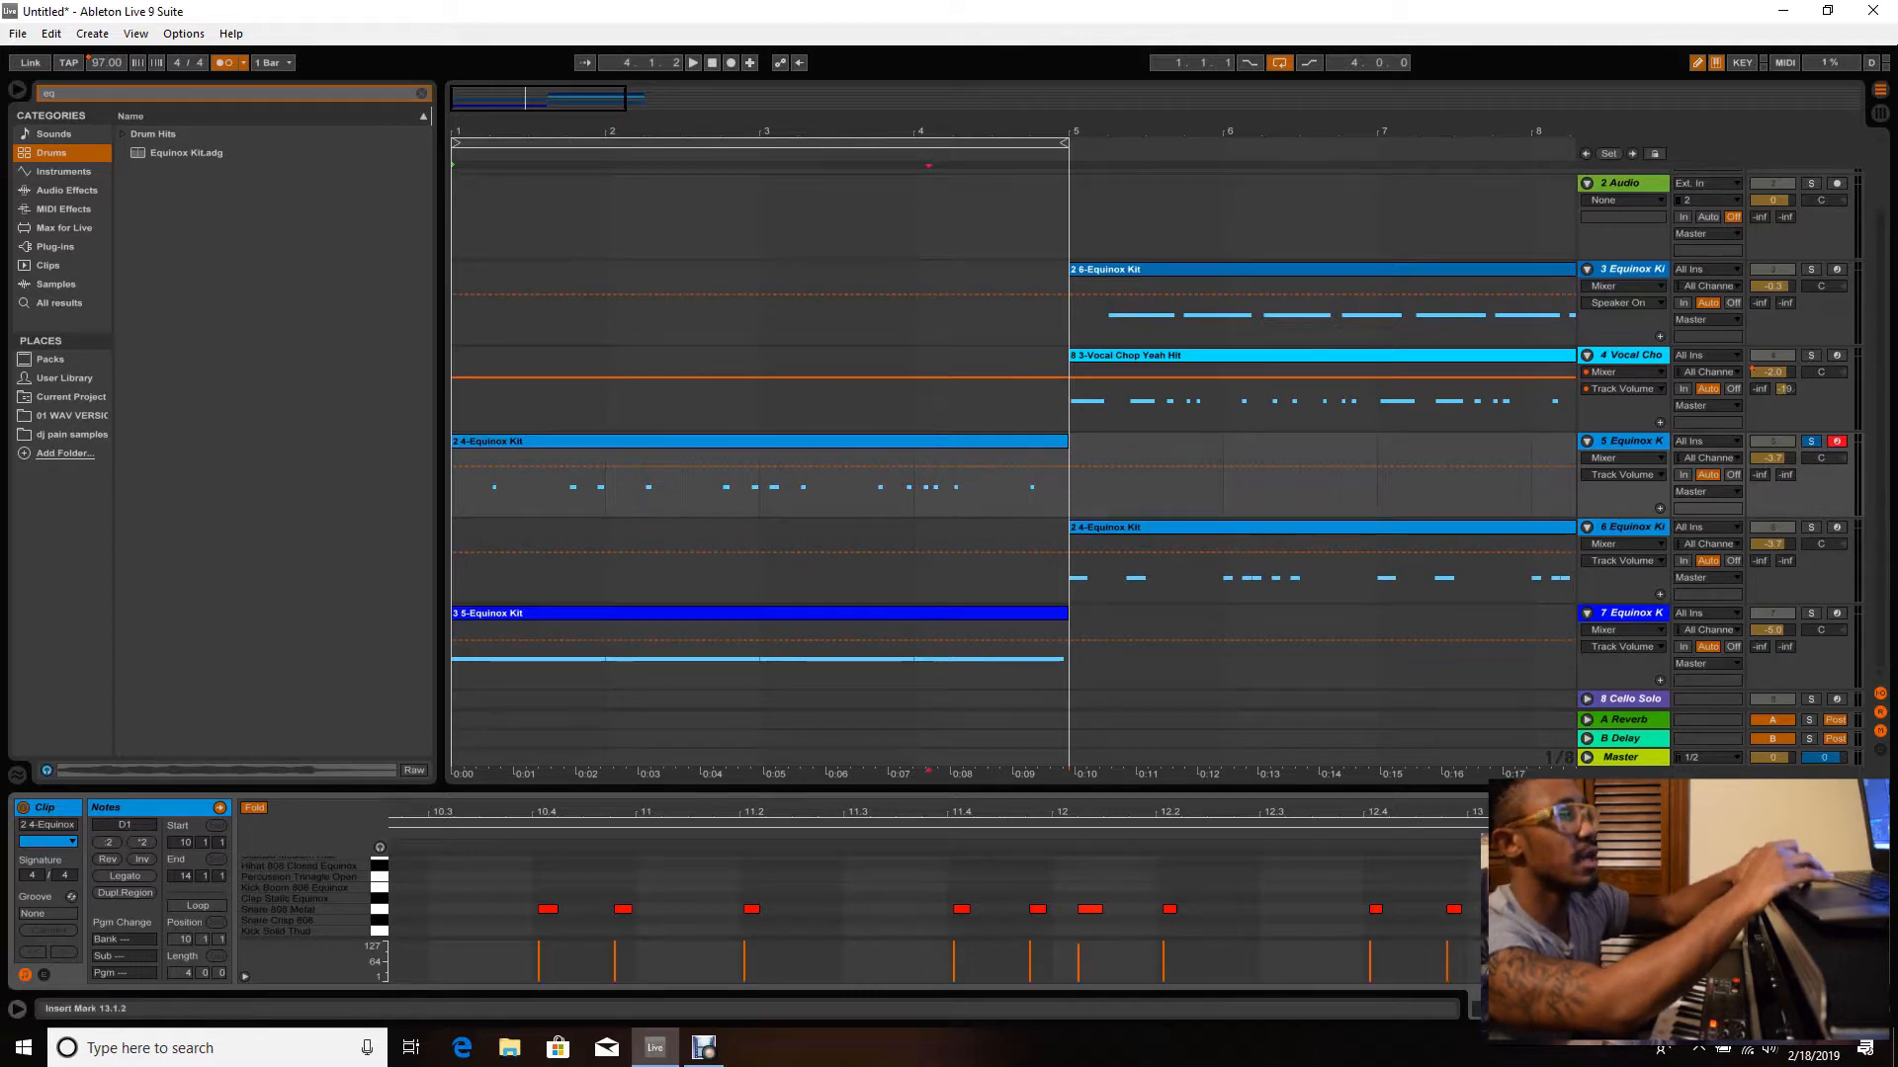
key("ctrl+z")
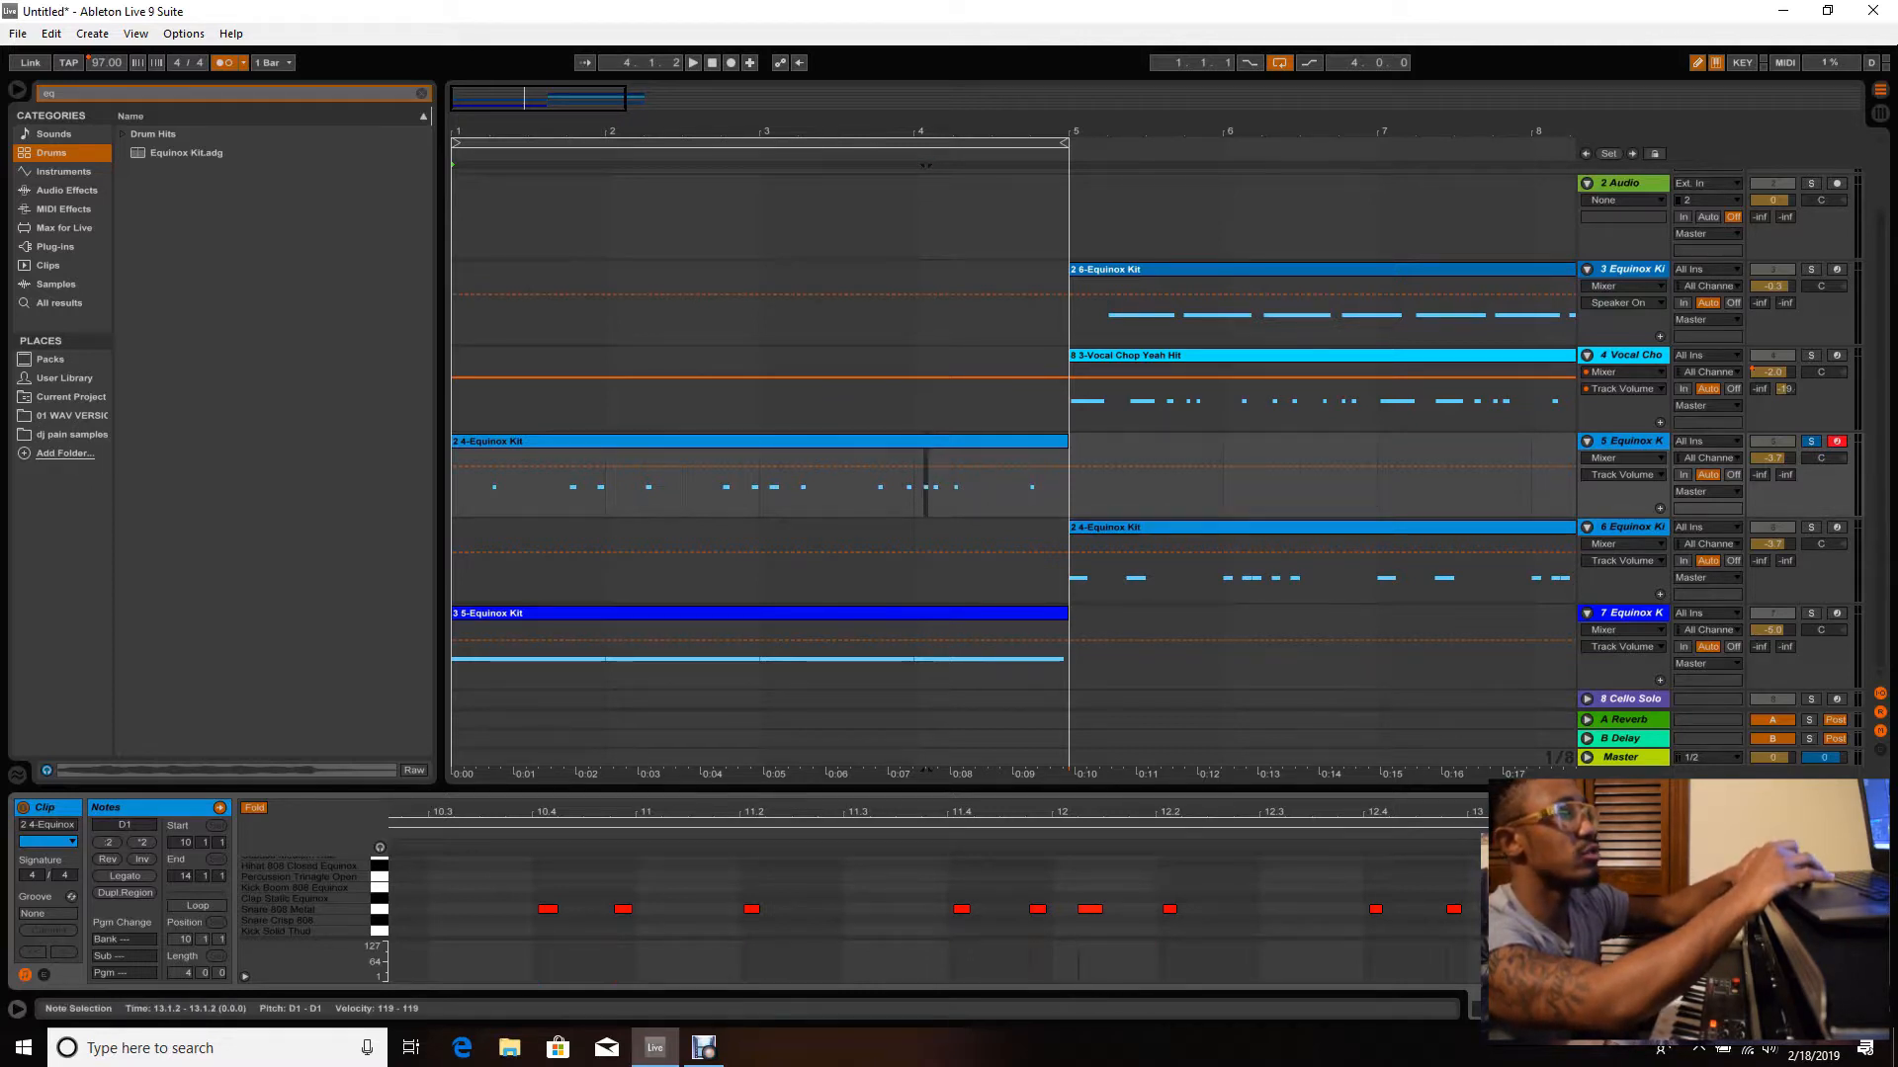
key("ctrl+z")
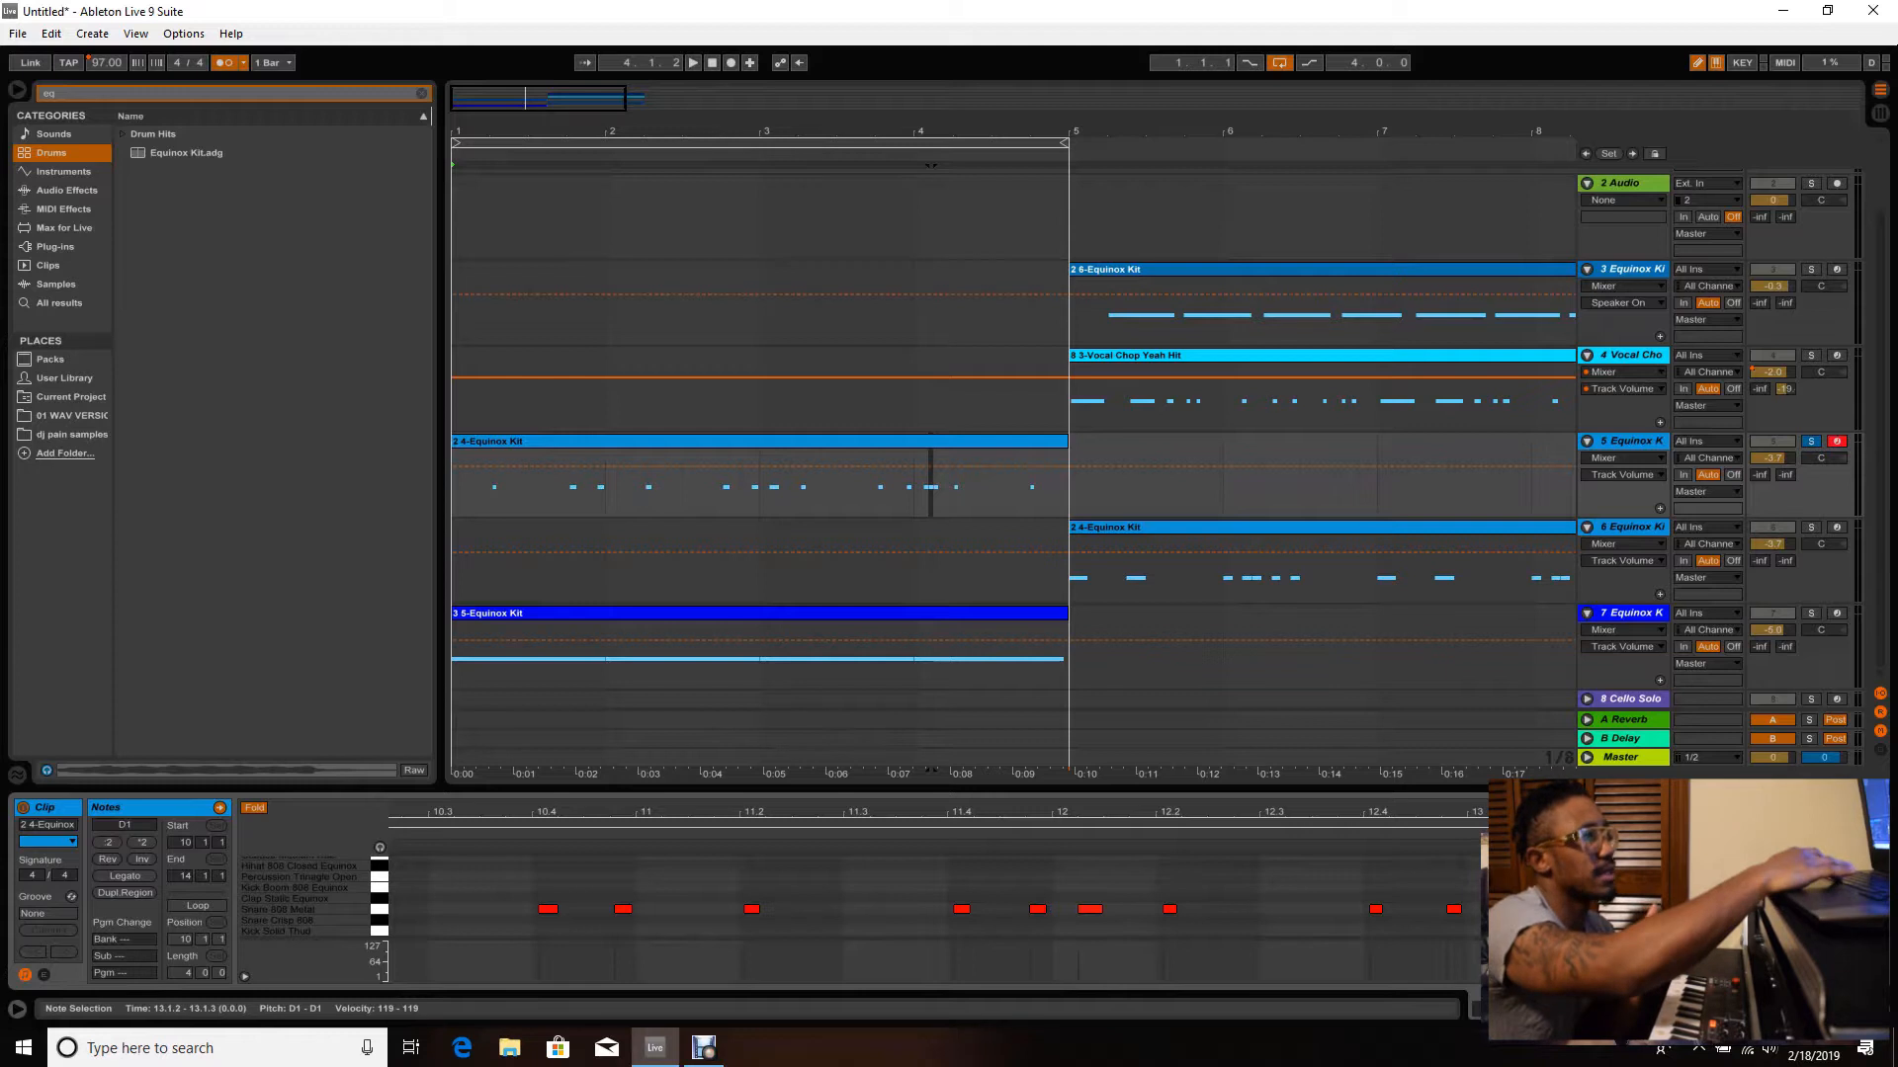
- Unsolo track 5, mute tracks 3, 4 and 6, and play the remaining parts over the first four bars
key("space")
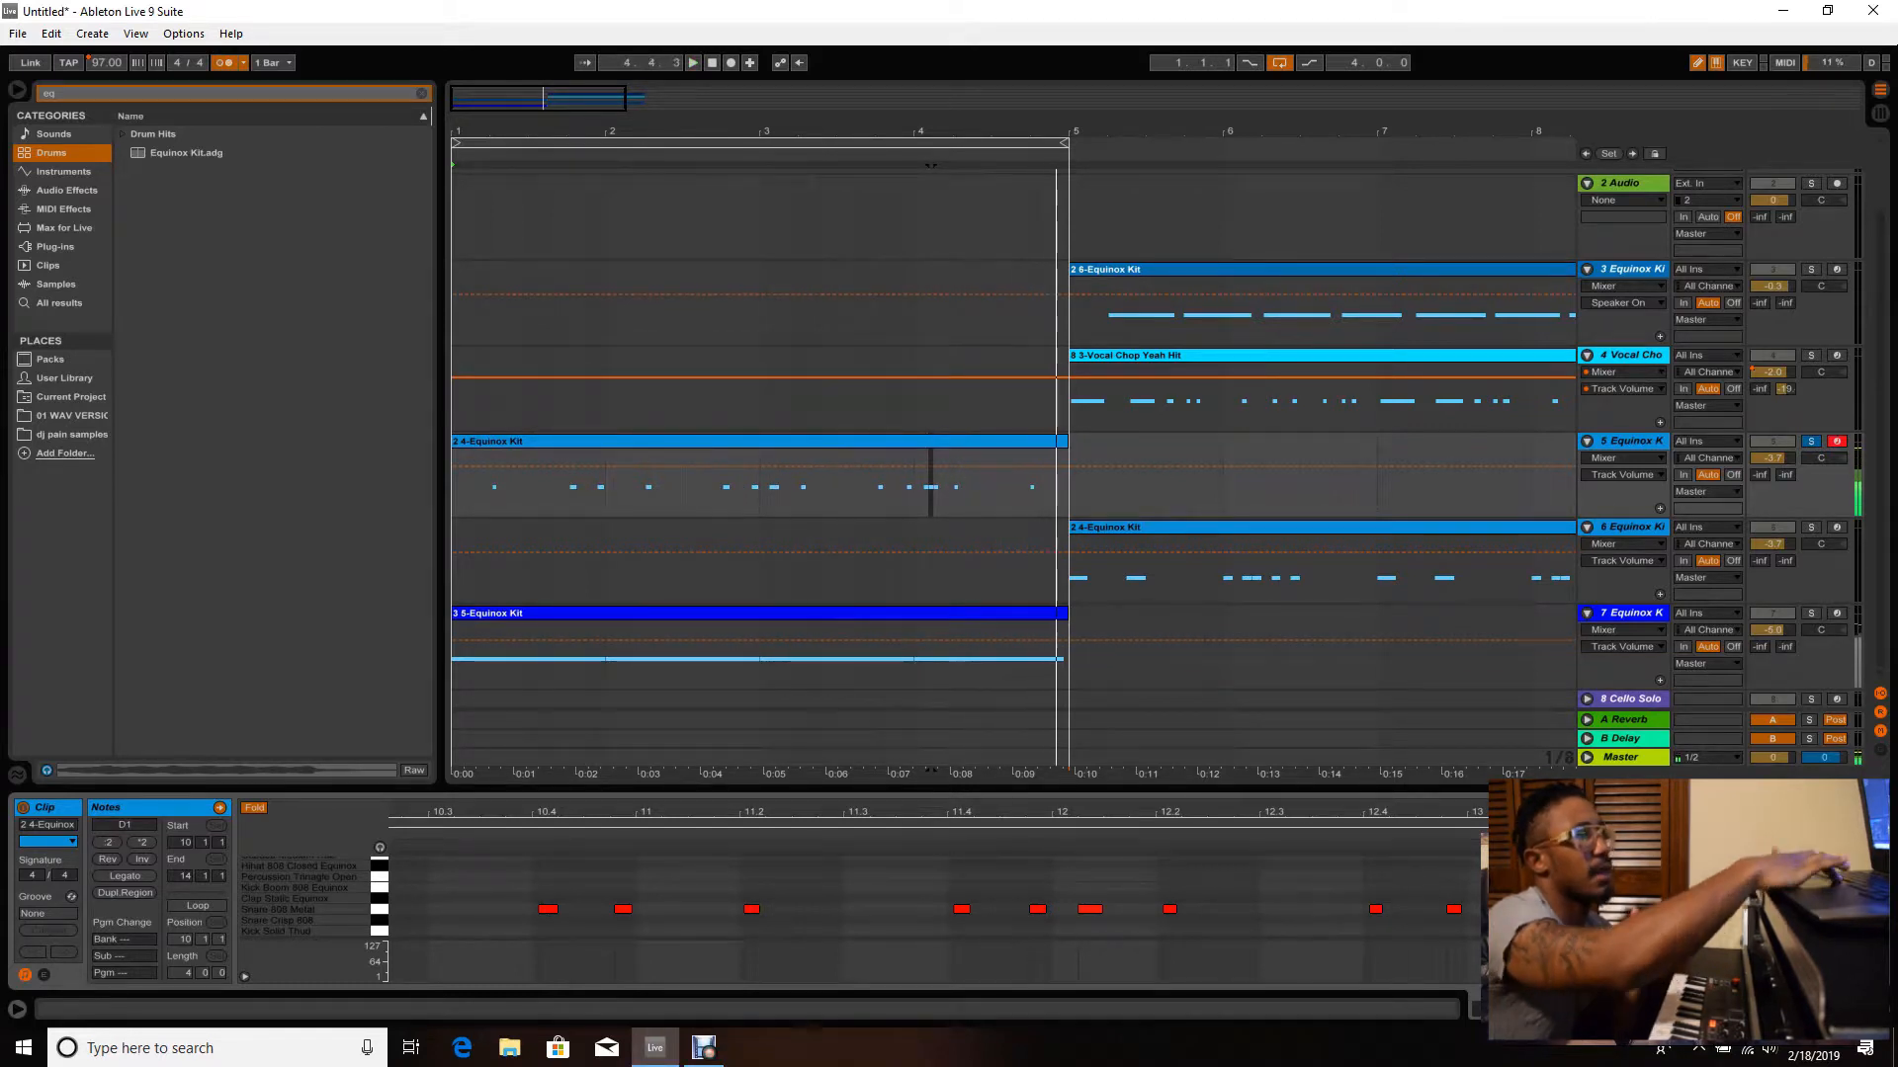
left_click(1810, 440)
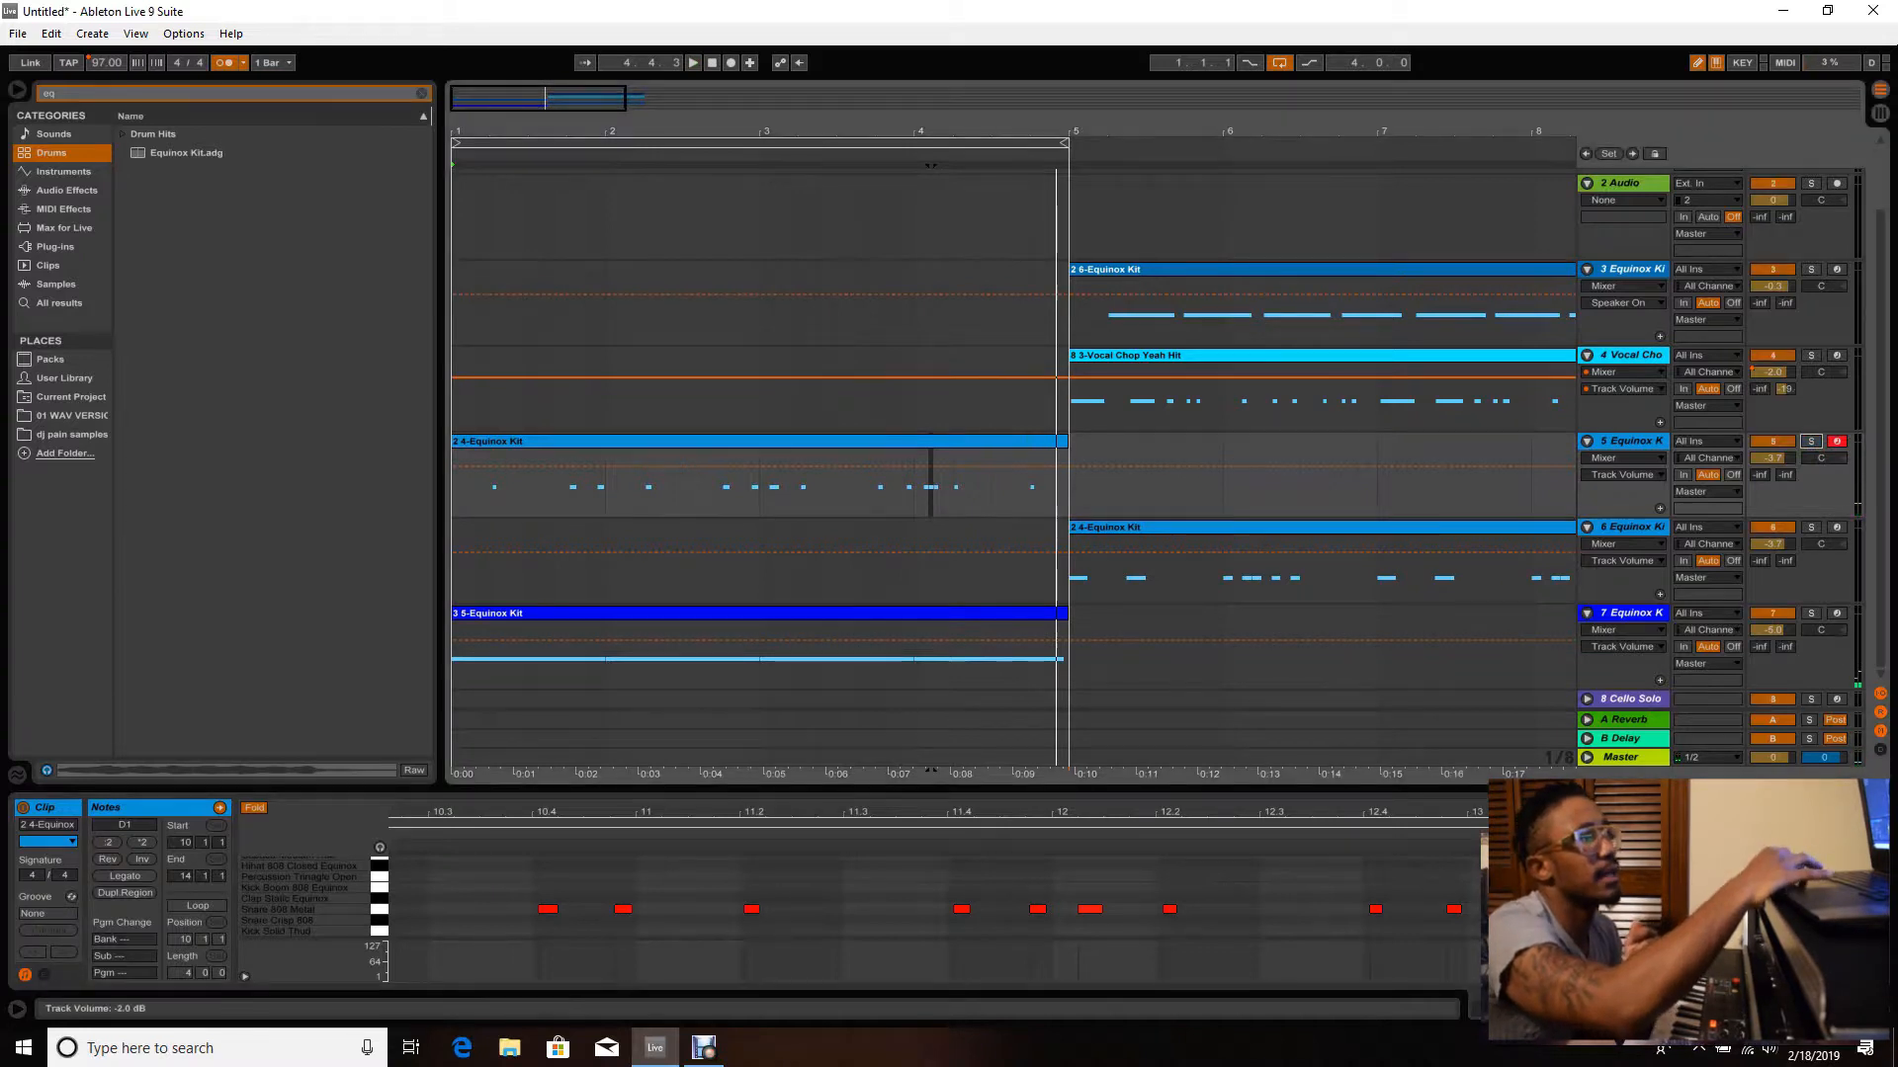
left_click(1772, 355)
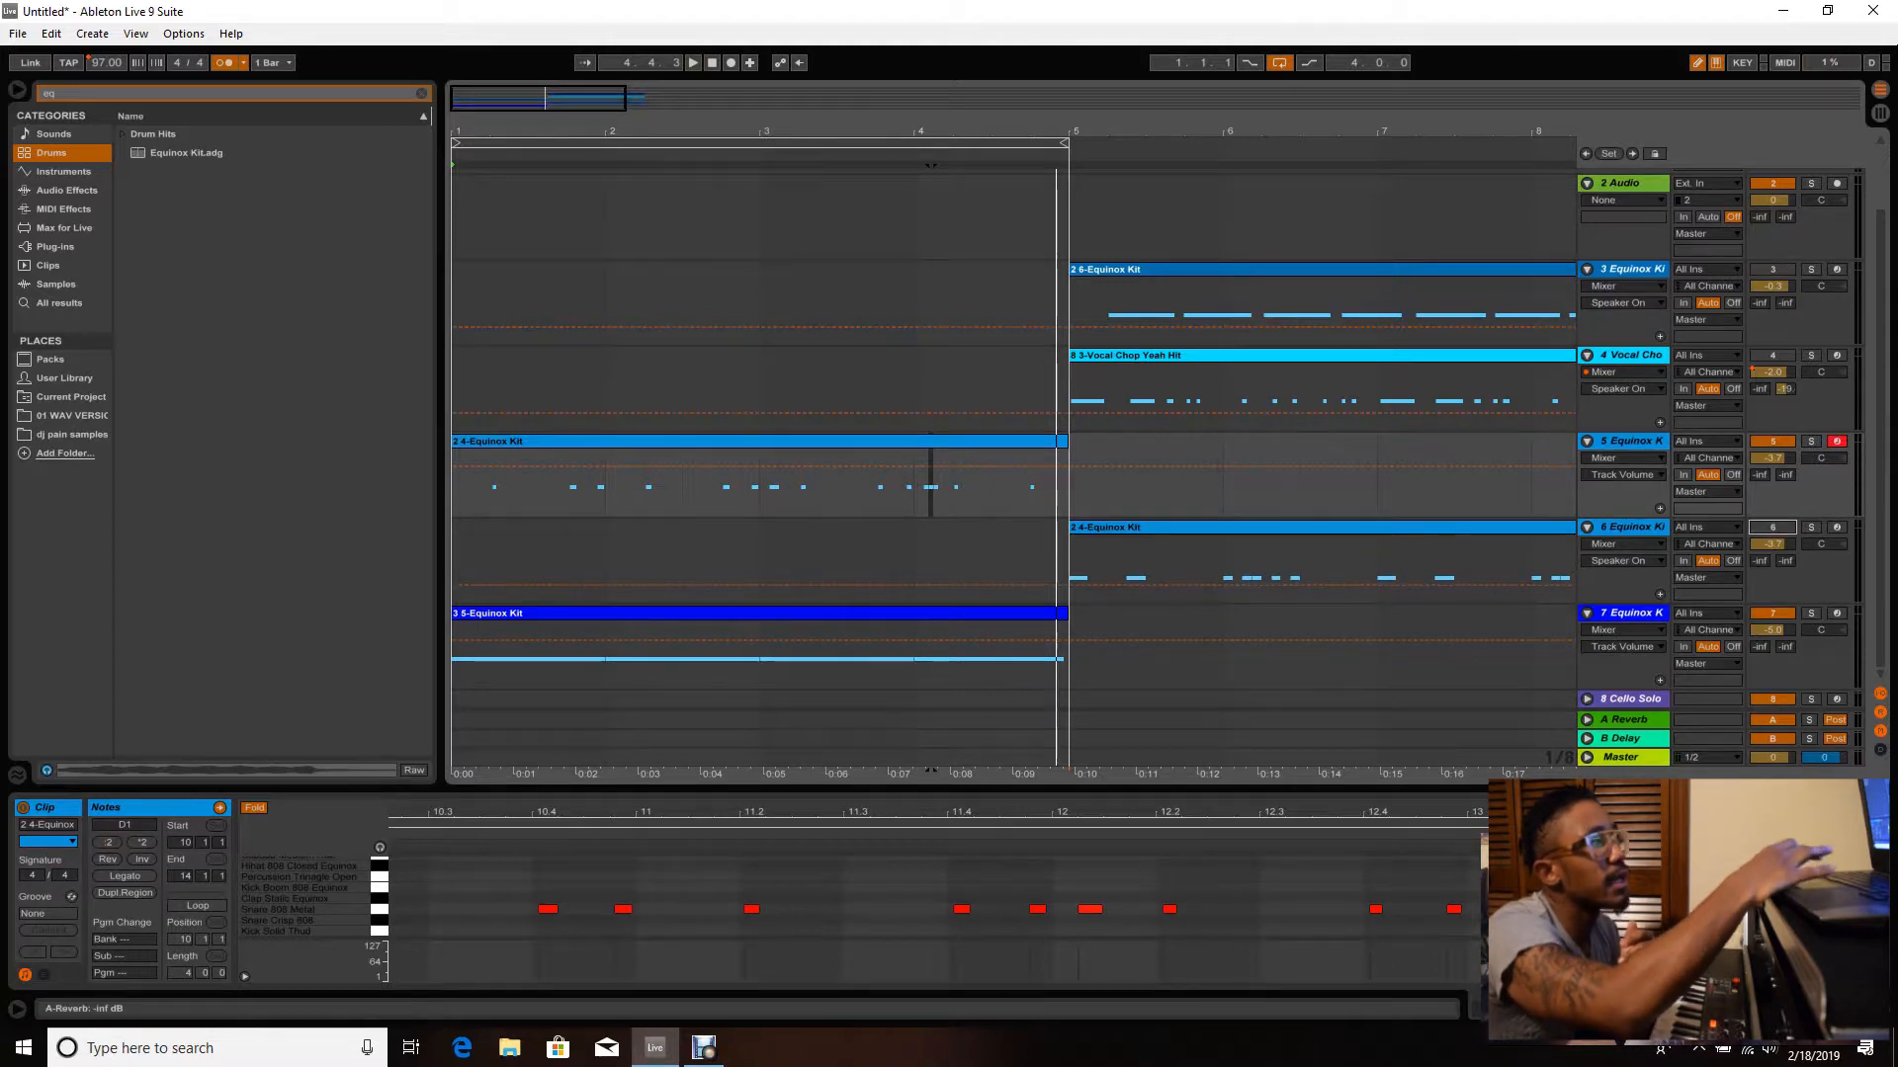
key("space")
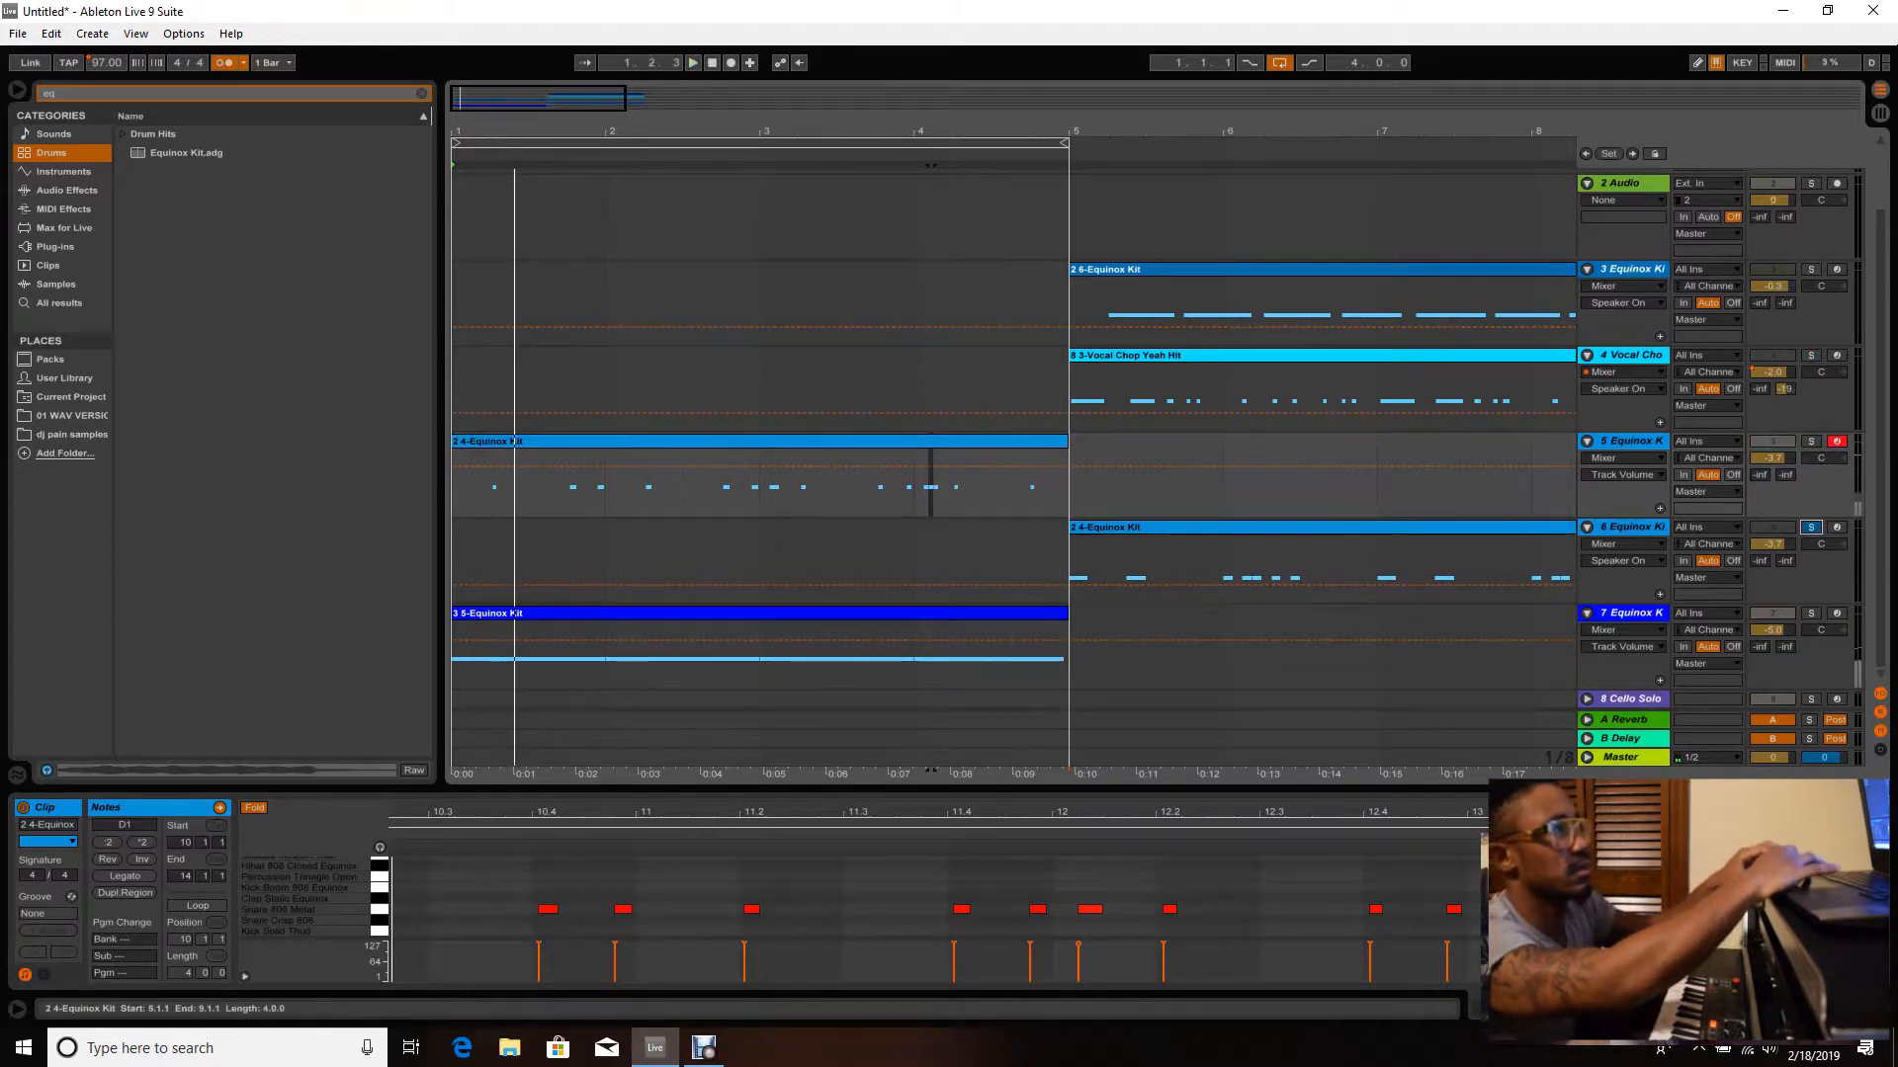
- Audition the track 6 and track 3 Equinox Kit clips from bar 5, soloing each track in turn
key("space")
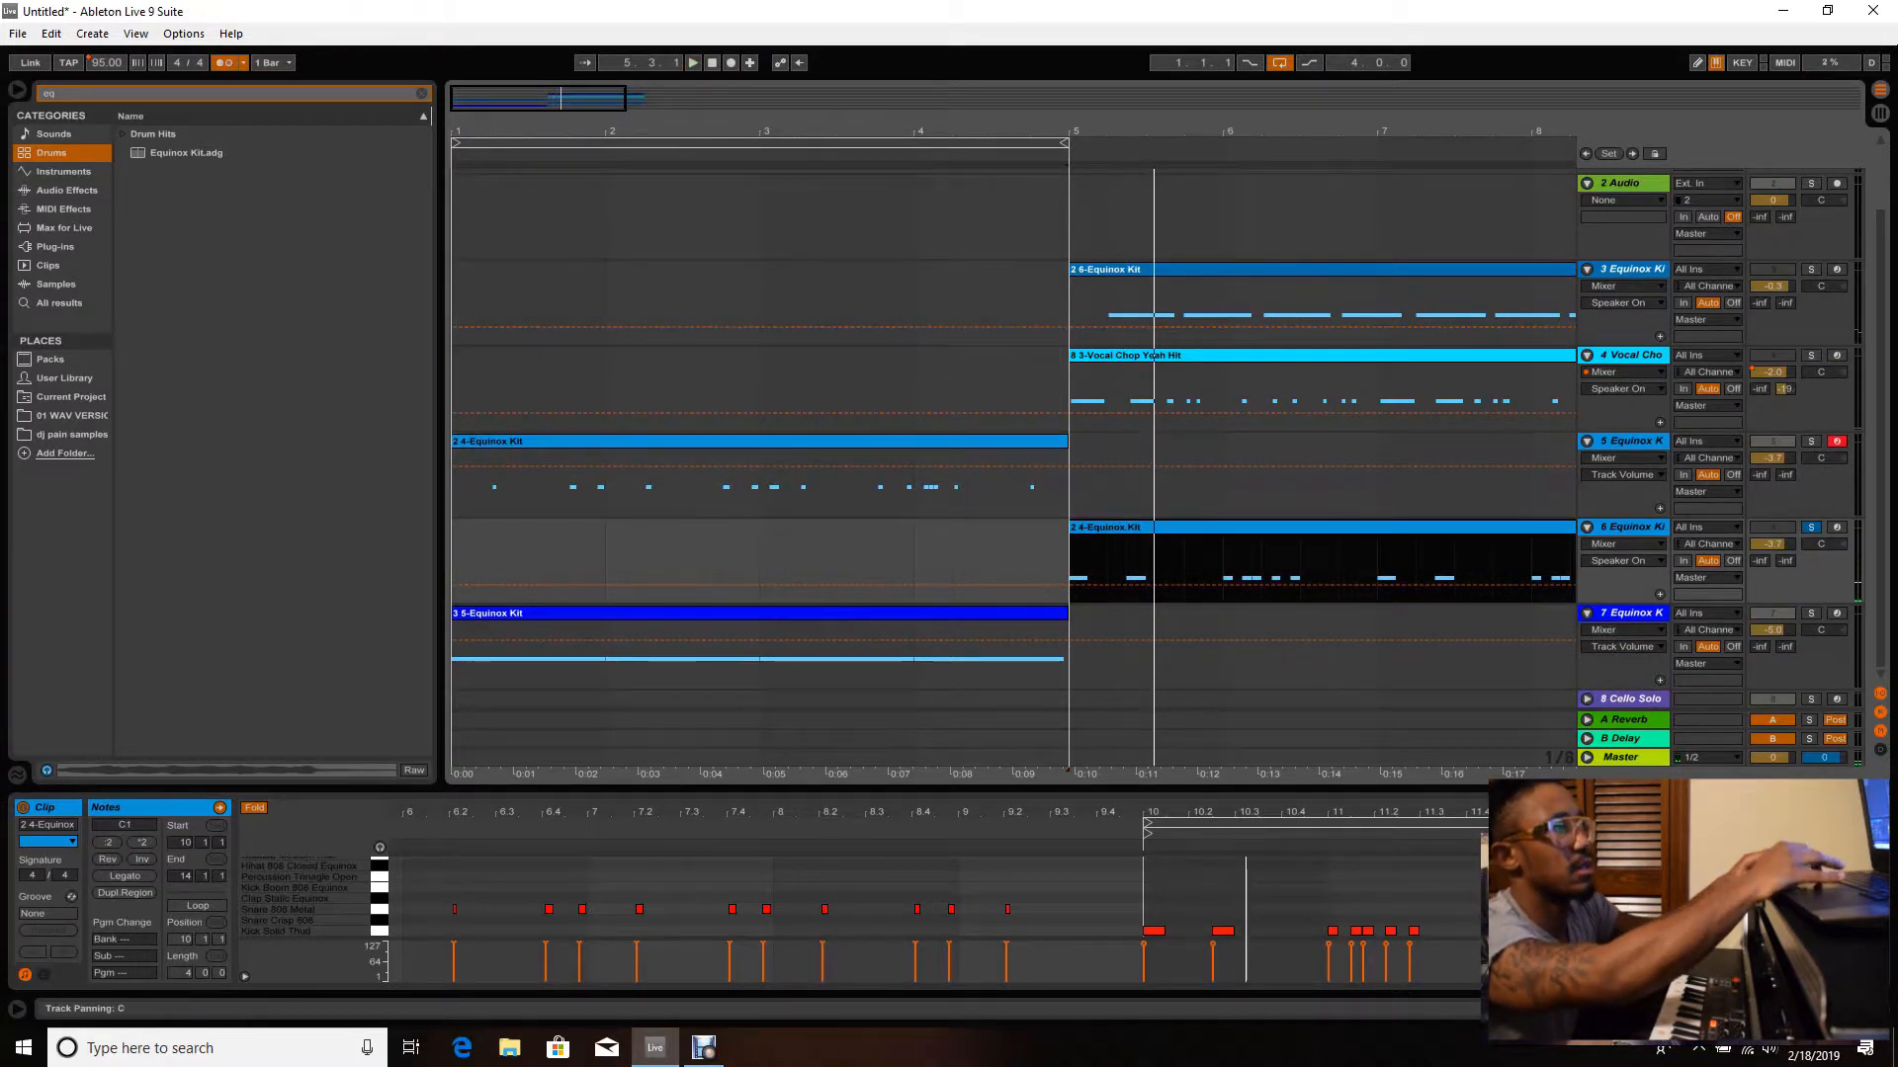
left_click(1811, 269)
key("space")
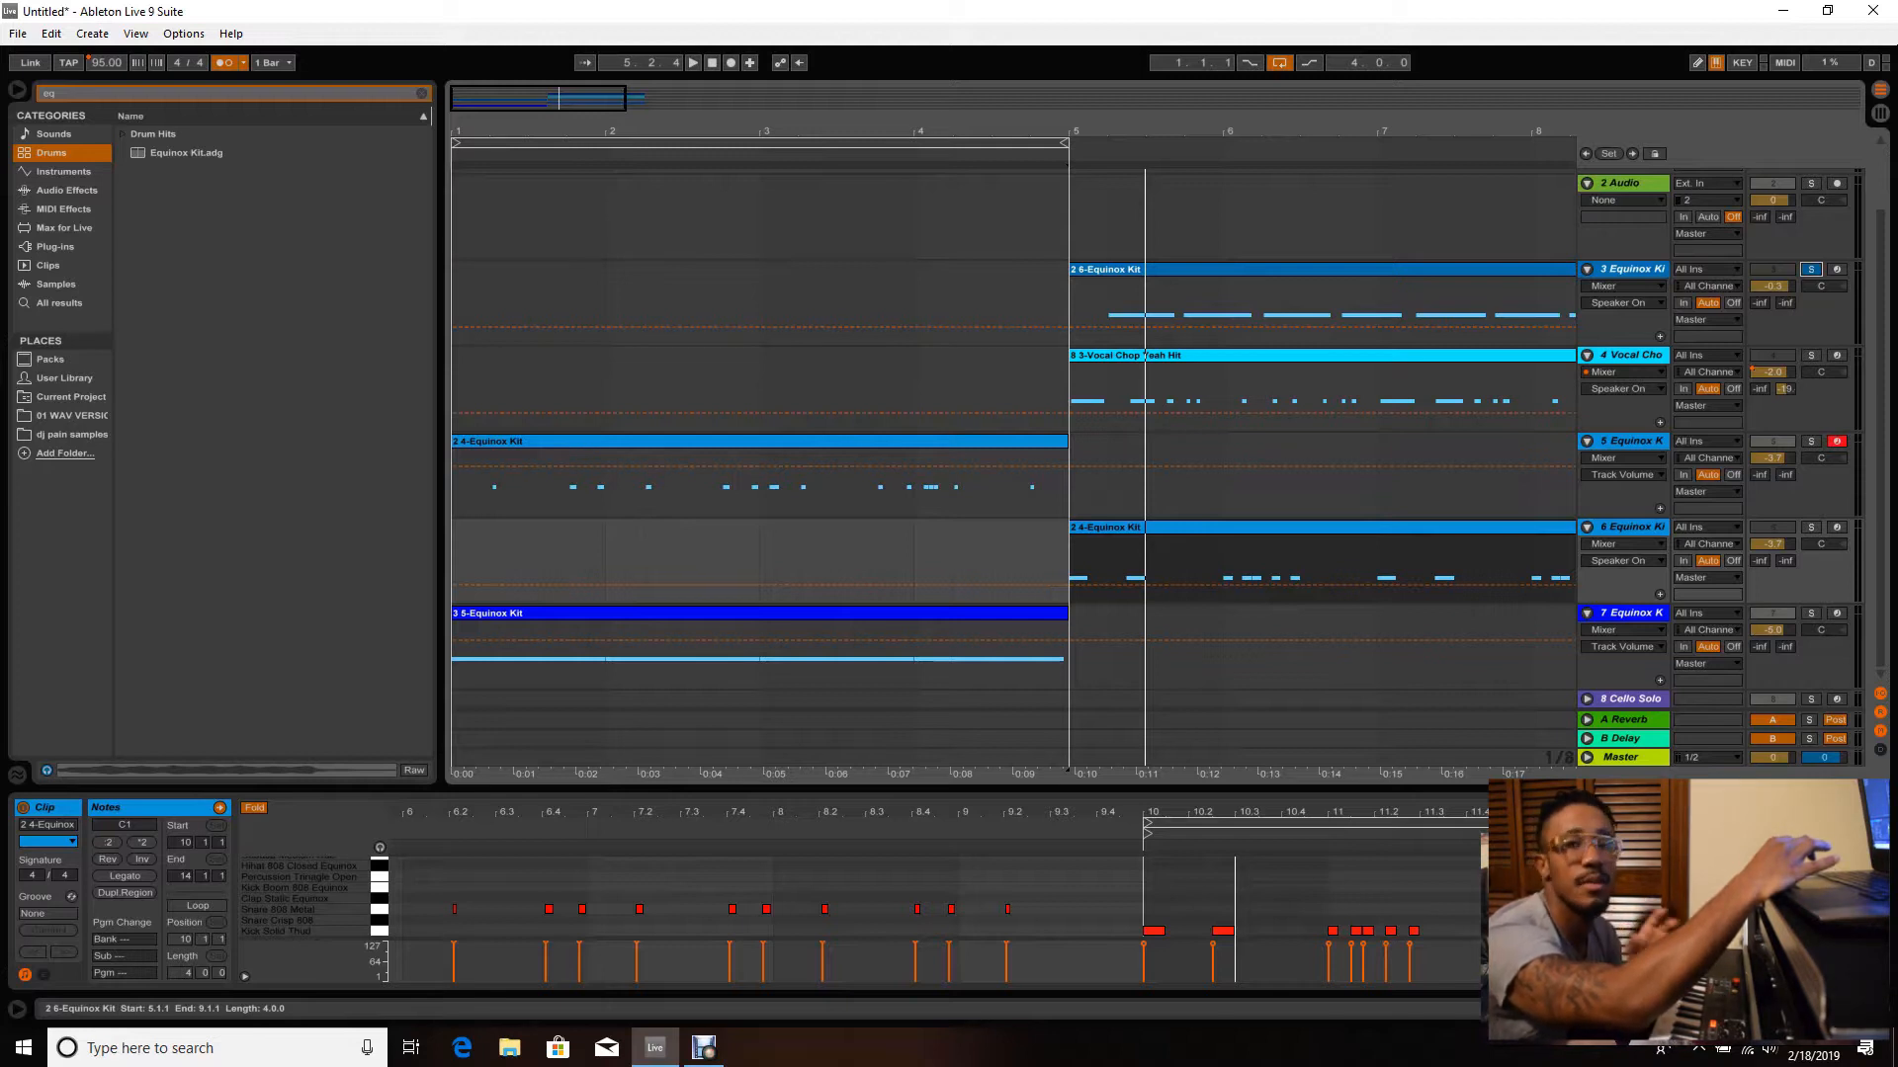
- Move track 3's Equinox Kit clip from bar 5 to bar 1, then unsolo and unmute the track
left_click_drag(1186, 269, 569, 269)
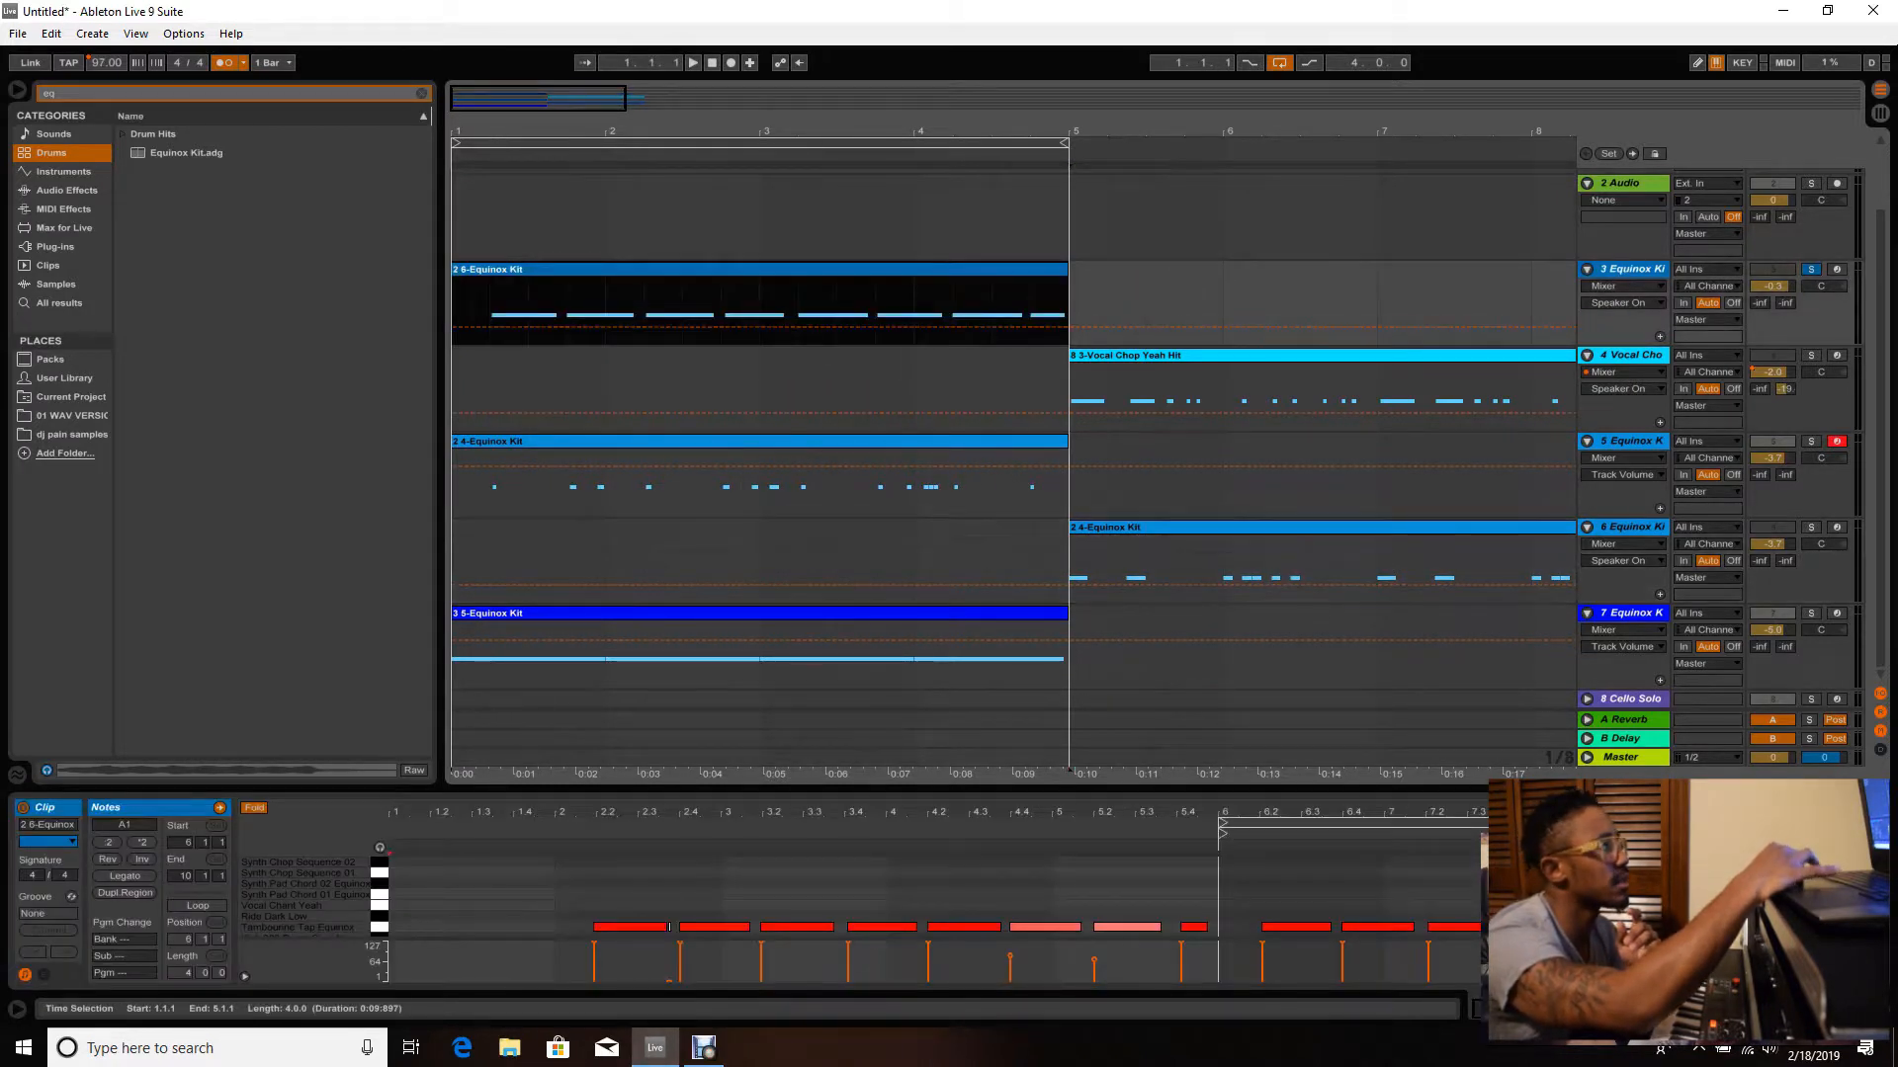
left_click(850, 812)
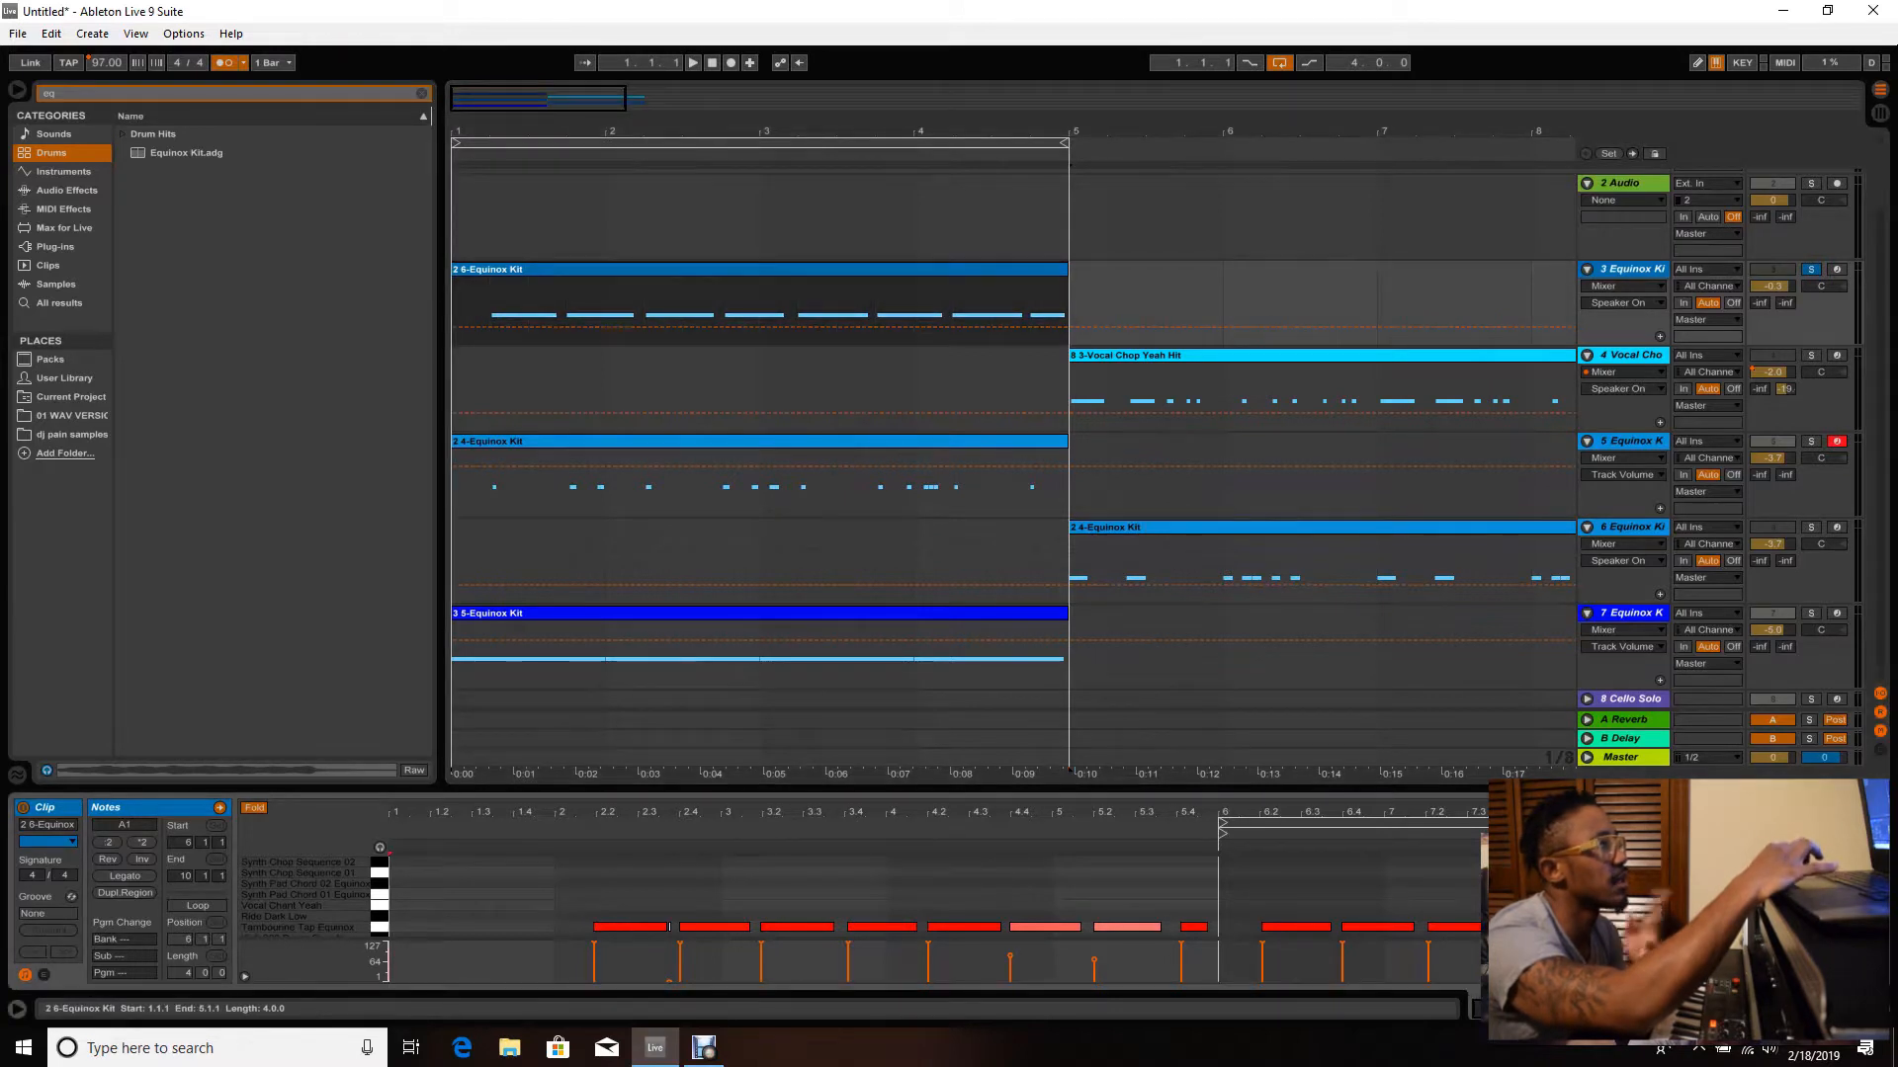
left_click(1811, 269)
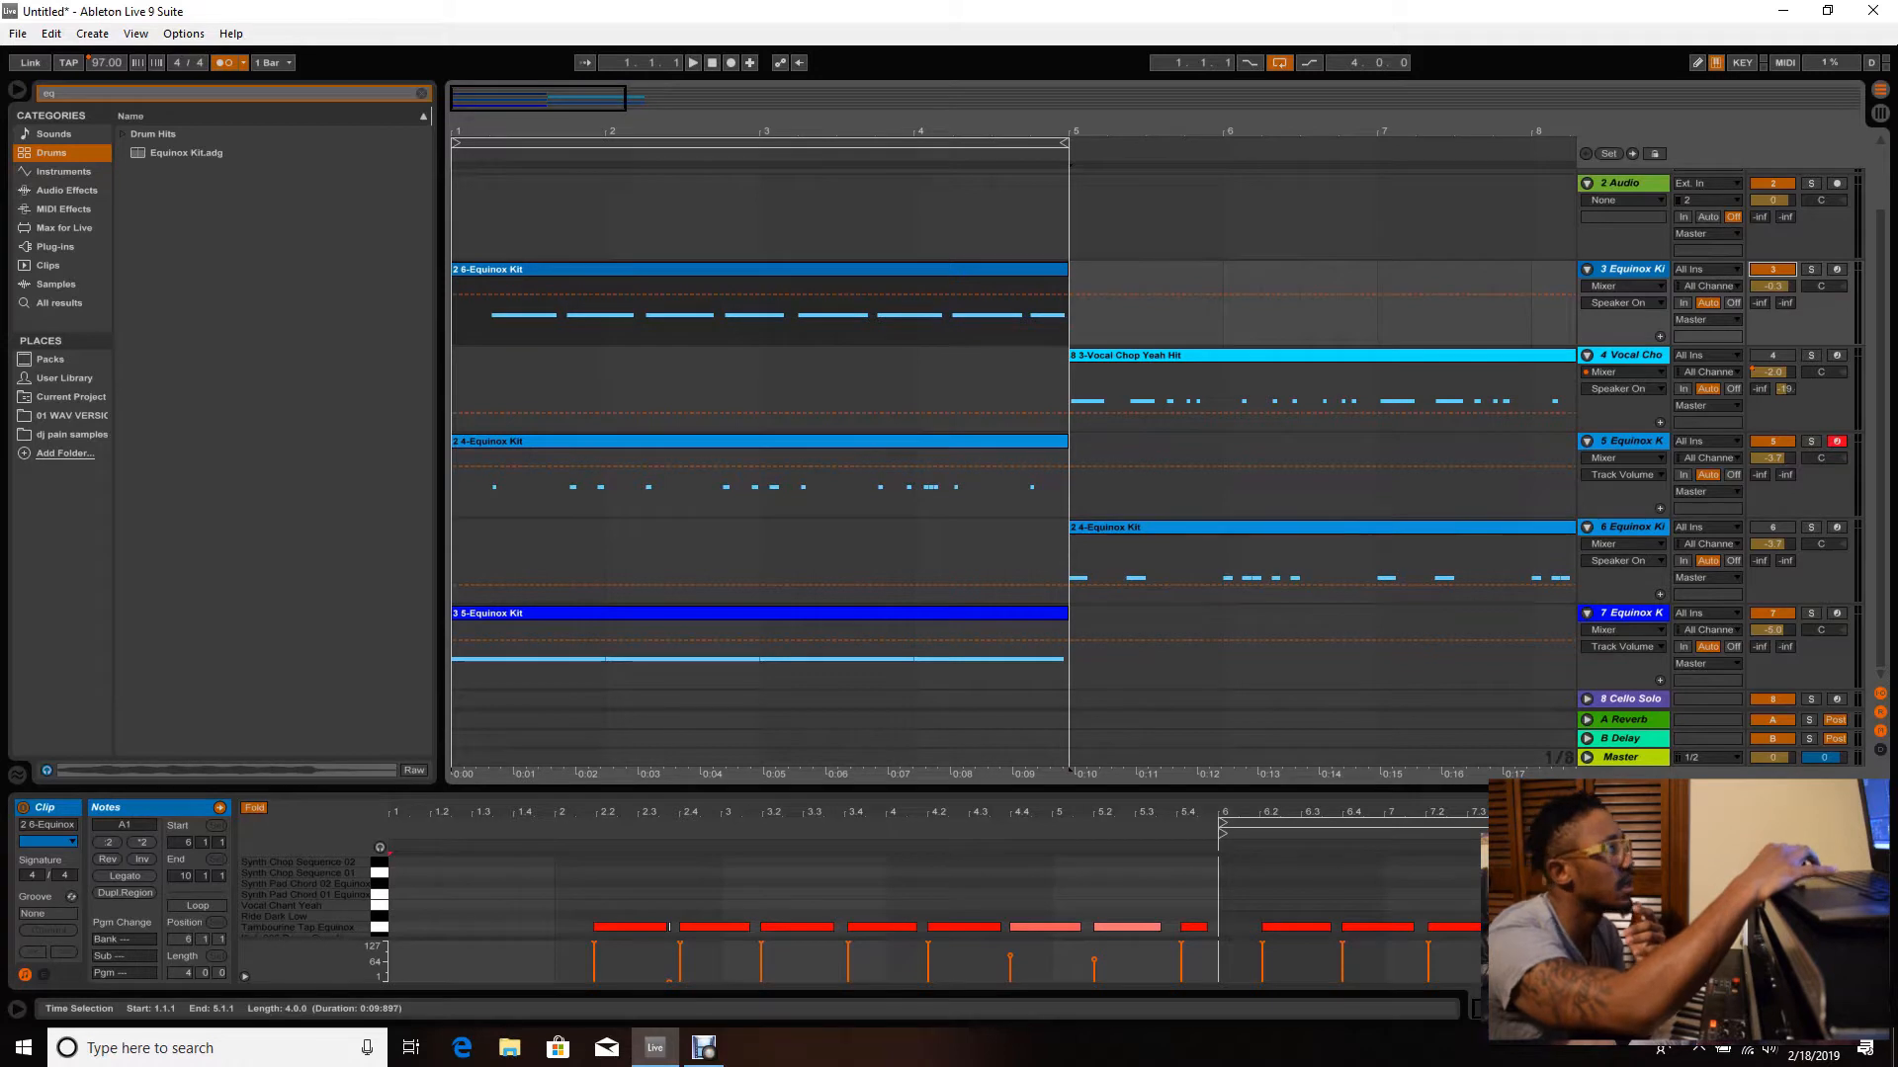
- Show track 3's Equinox Kit devices, play the first four bars with its moved clip, and unmute track 6
left_click(759, 269)
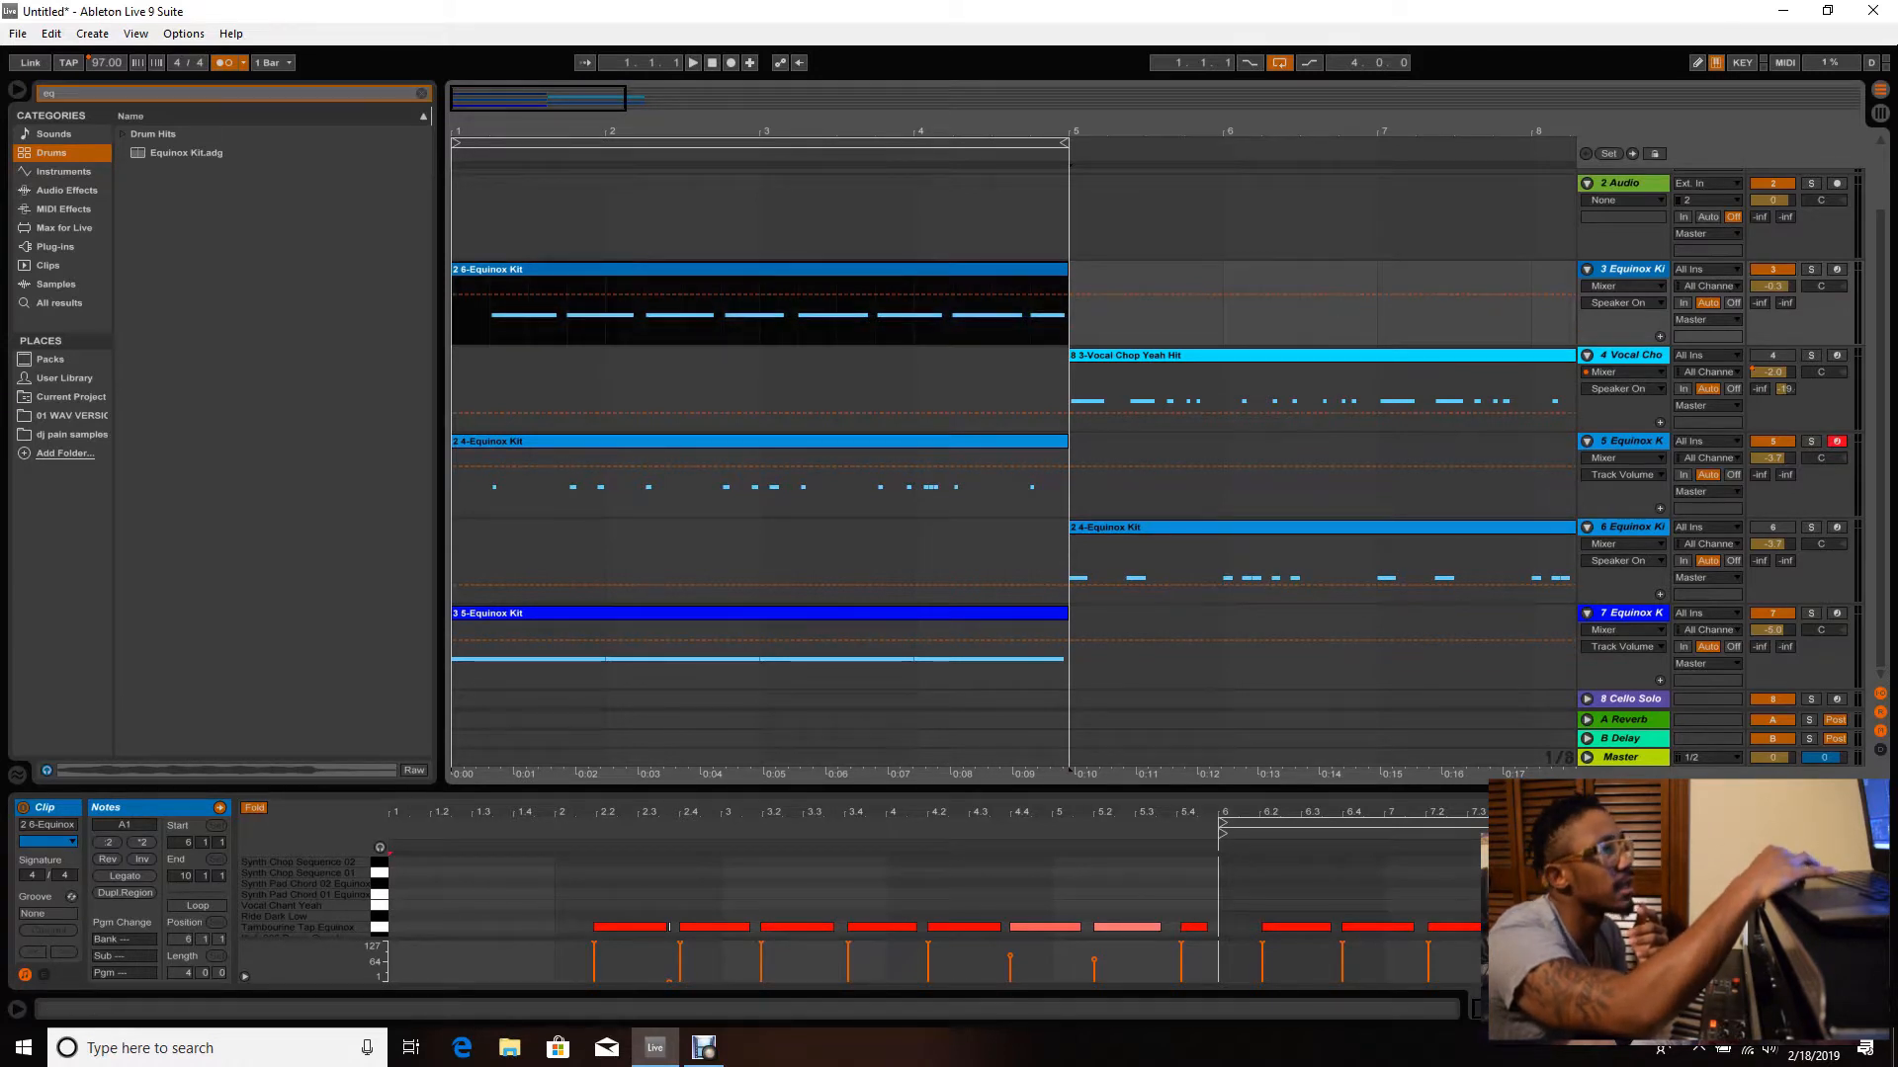
key("shift+Tab")
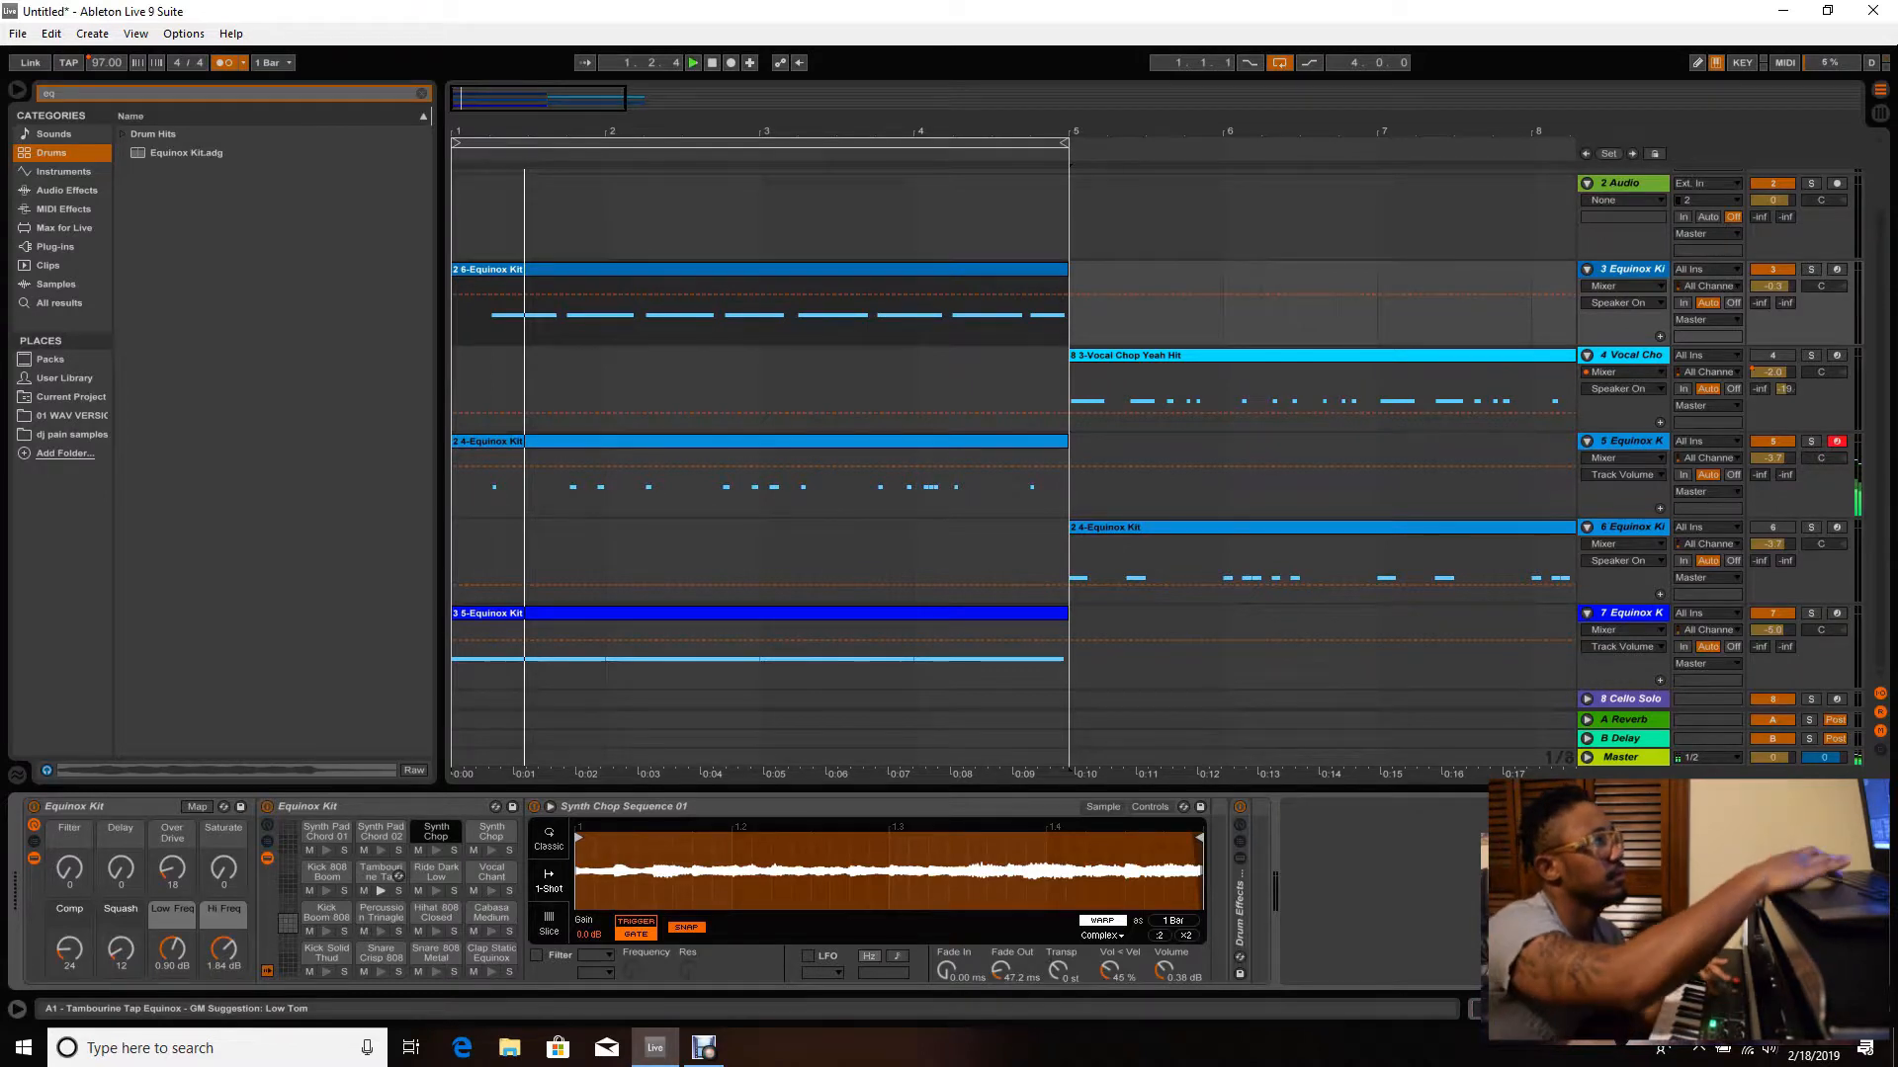
key("space")
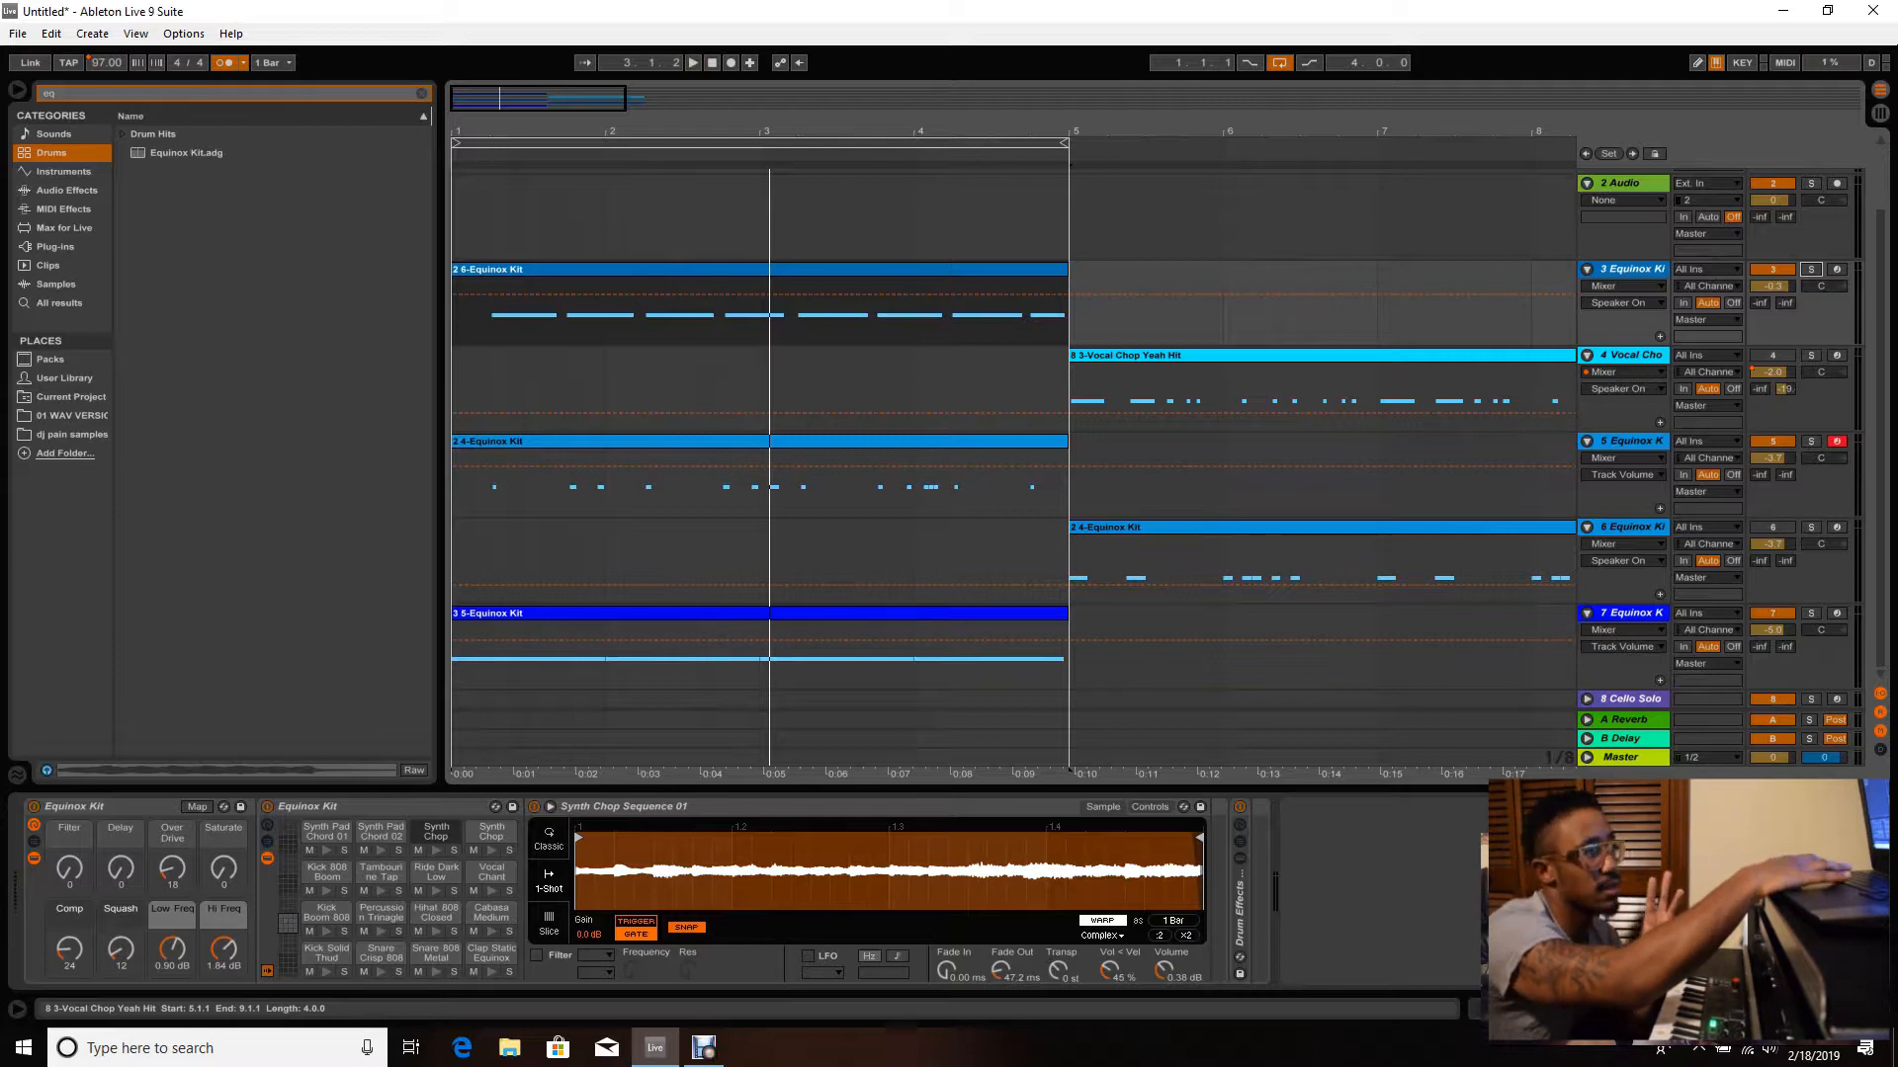
key("space")
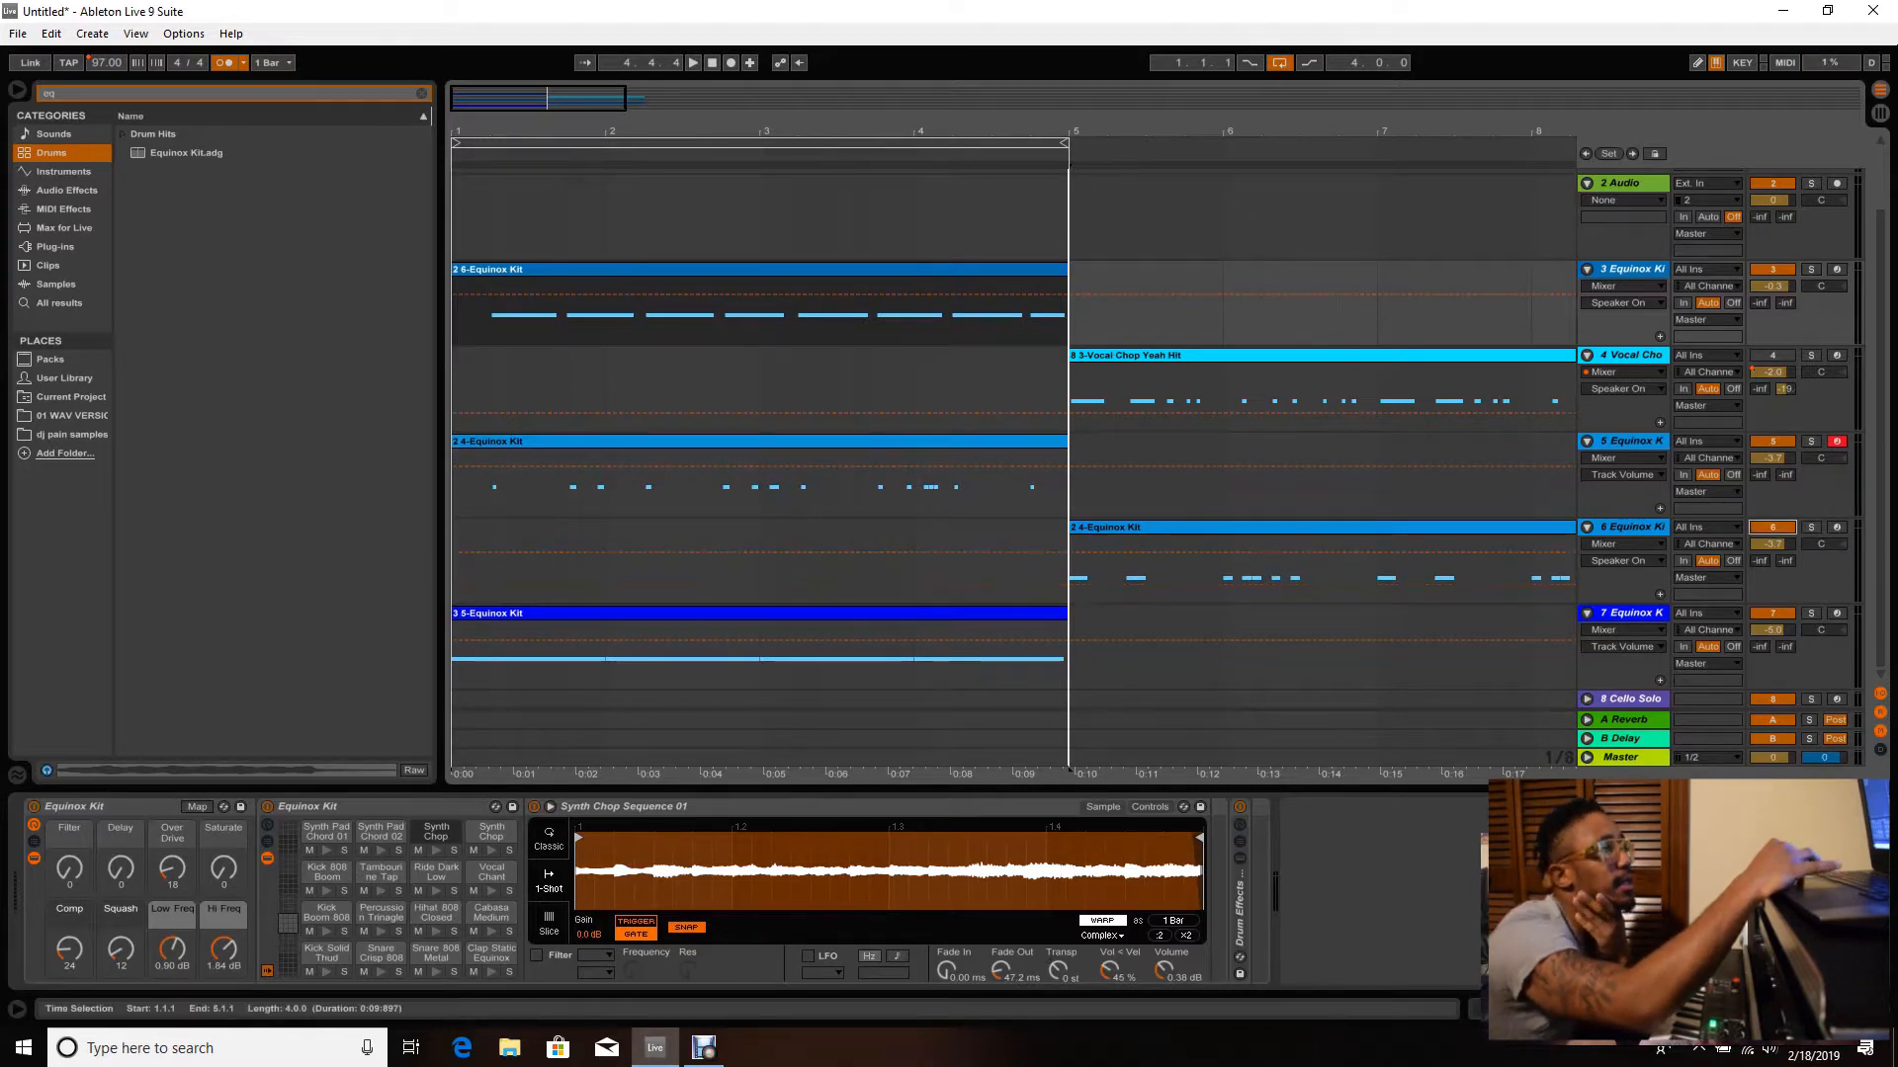
- Move track 6's Equinox Kit clip from bar 5 to bar 1 and display its notes
left_click(1305, 527)
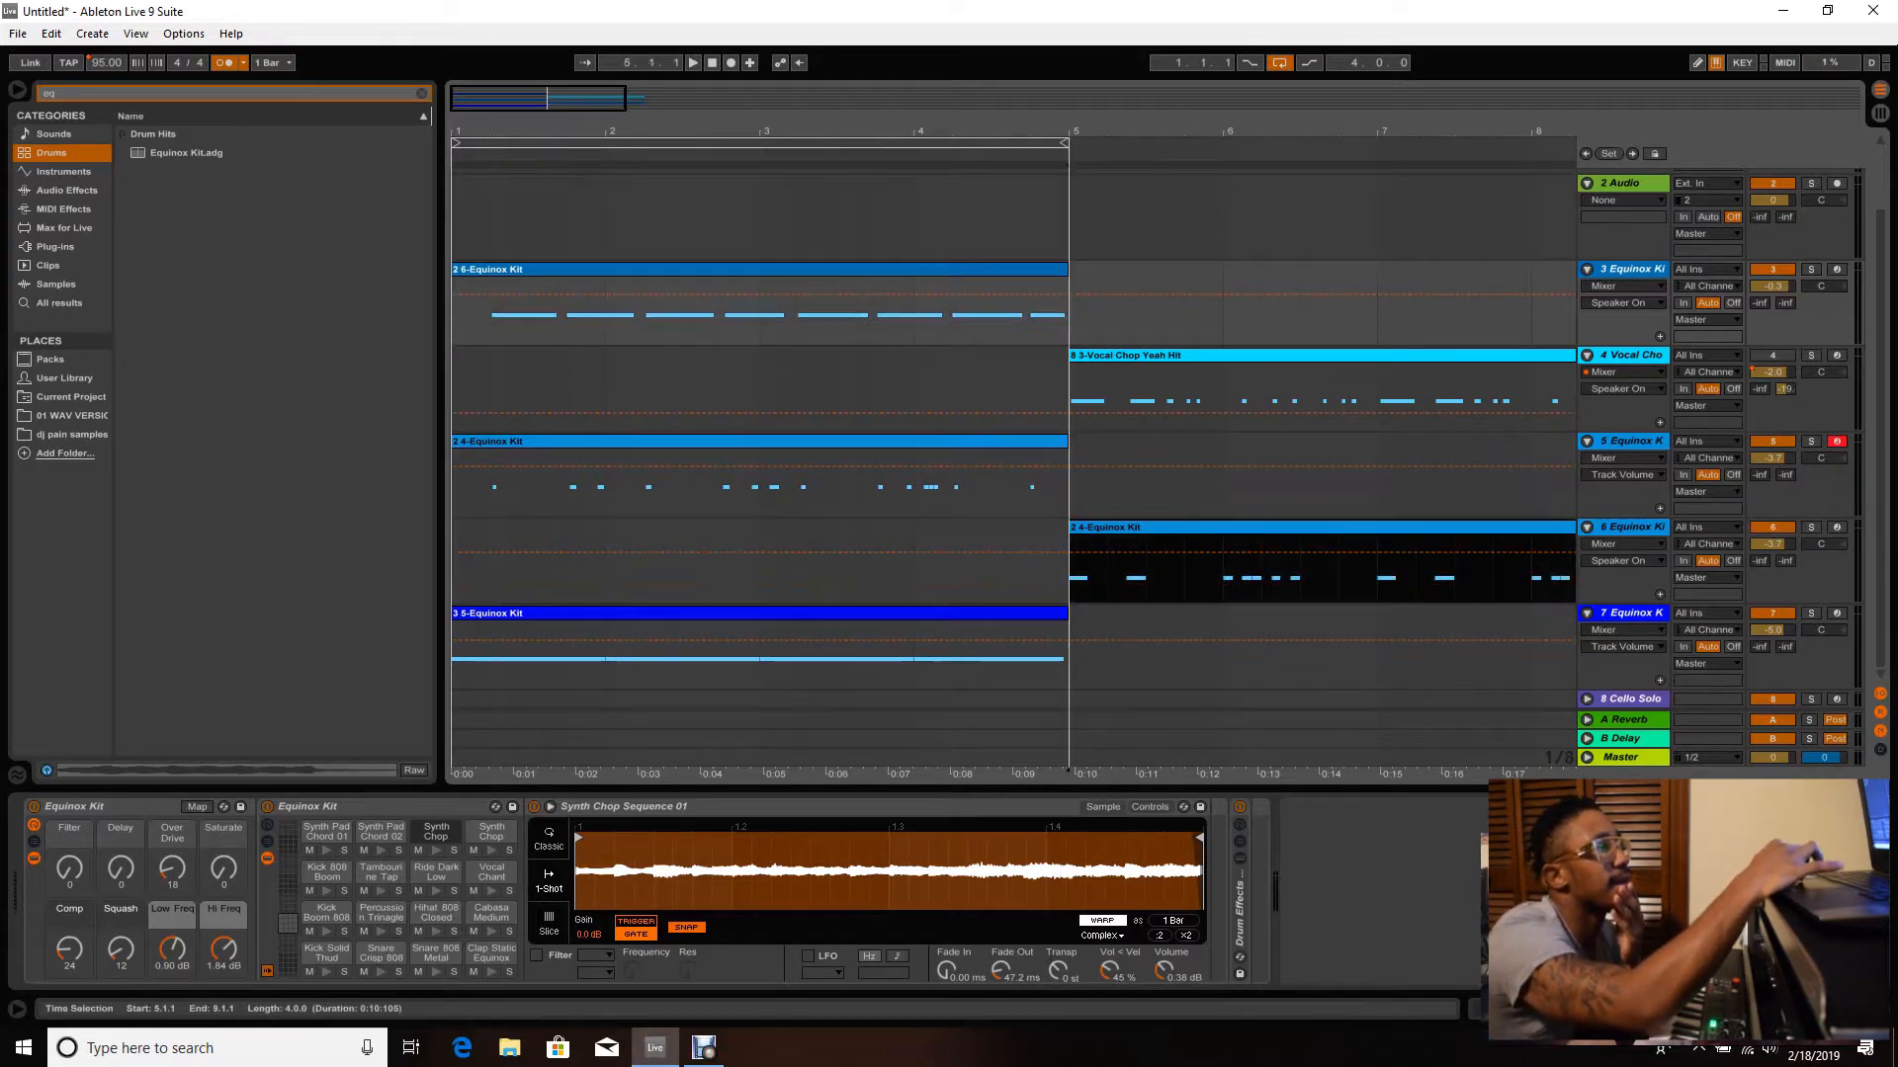
left_click_drag(1305, 528, 688, 527)
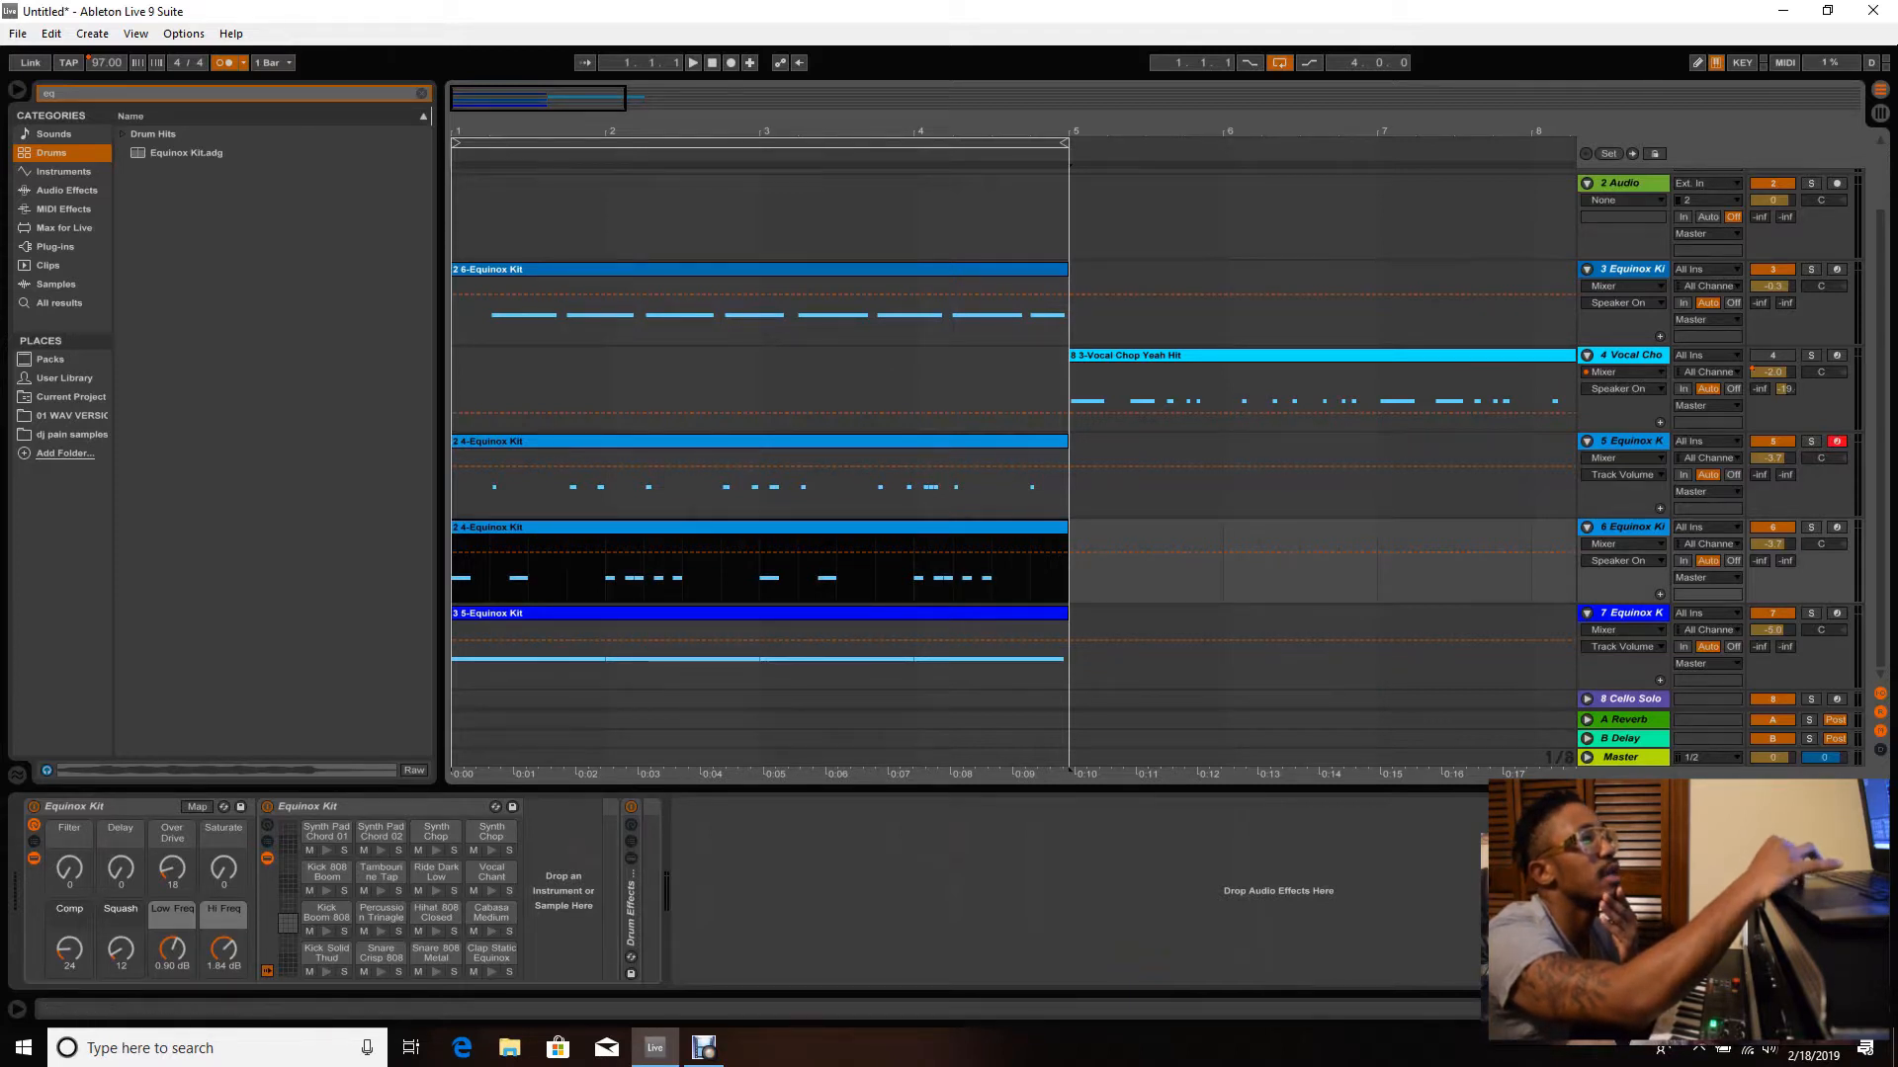
left_click(1067, 892)
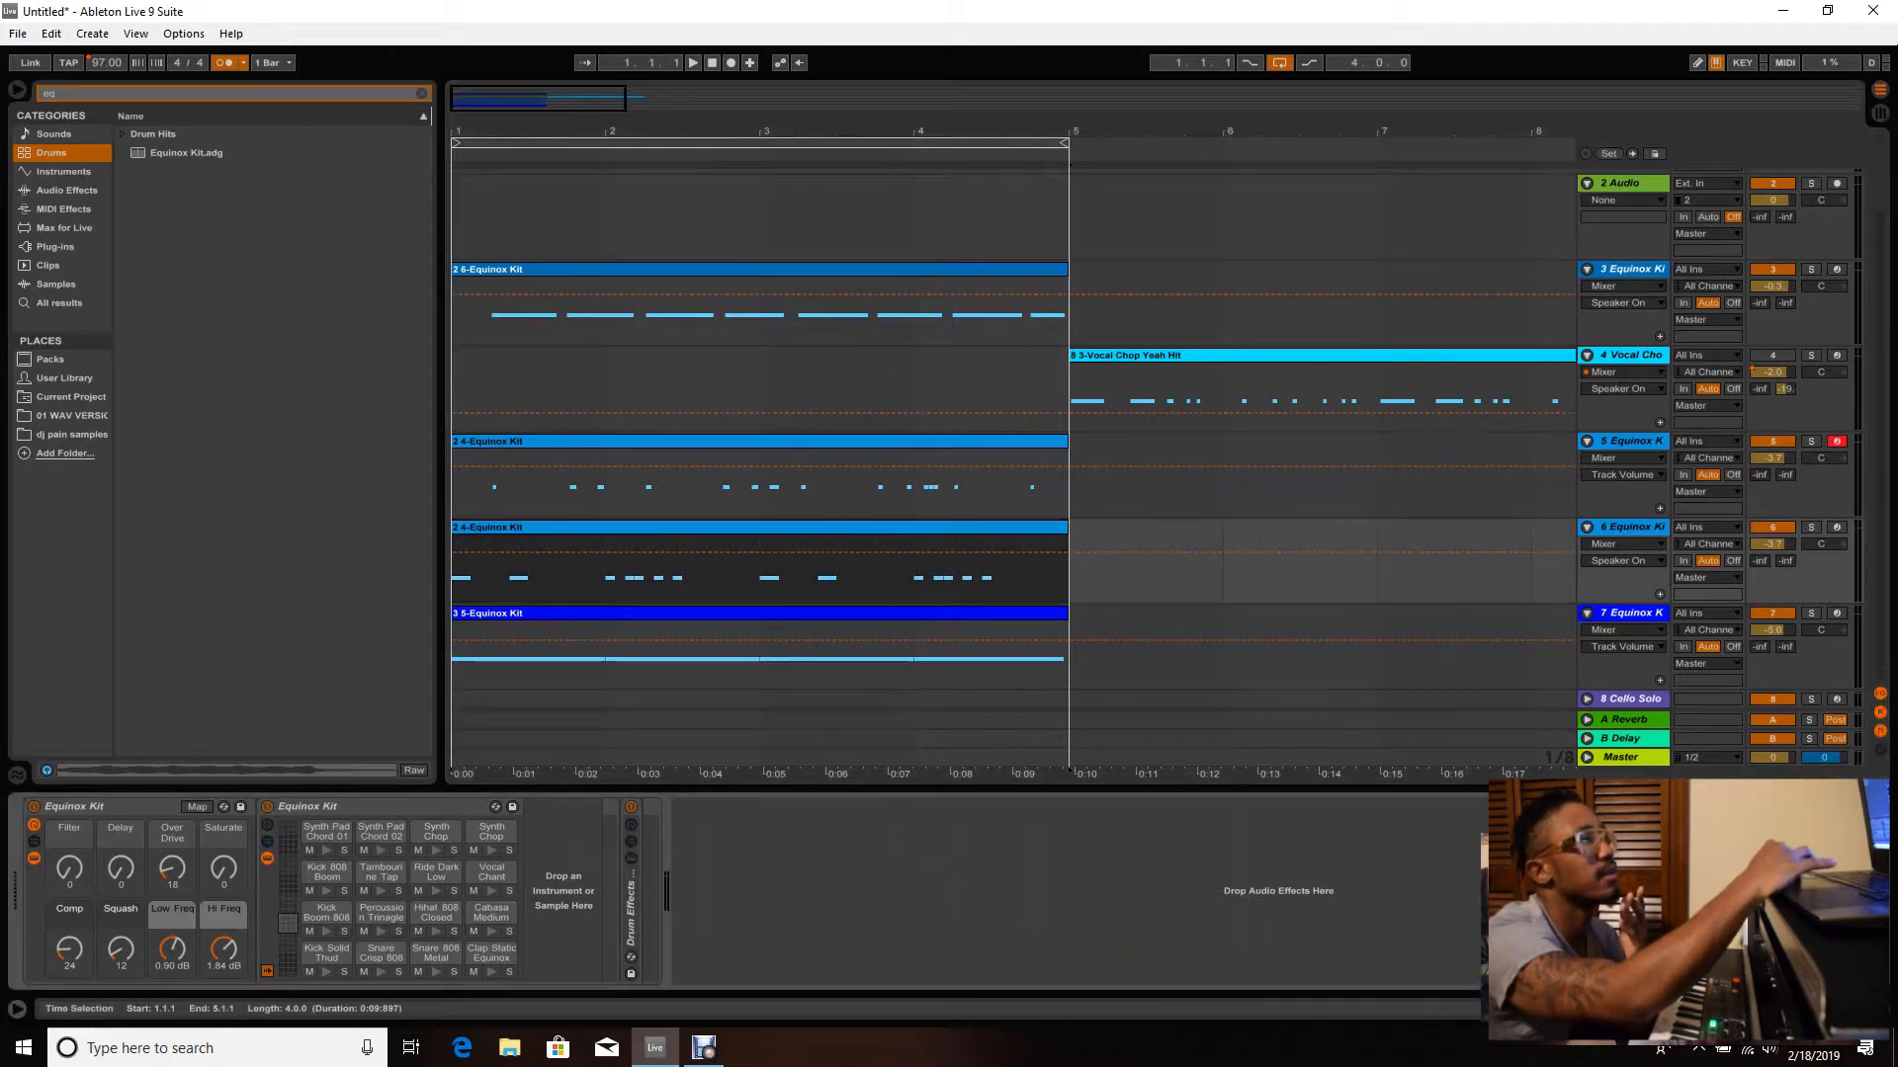
key("shift+Tab")
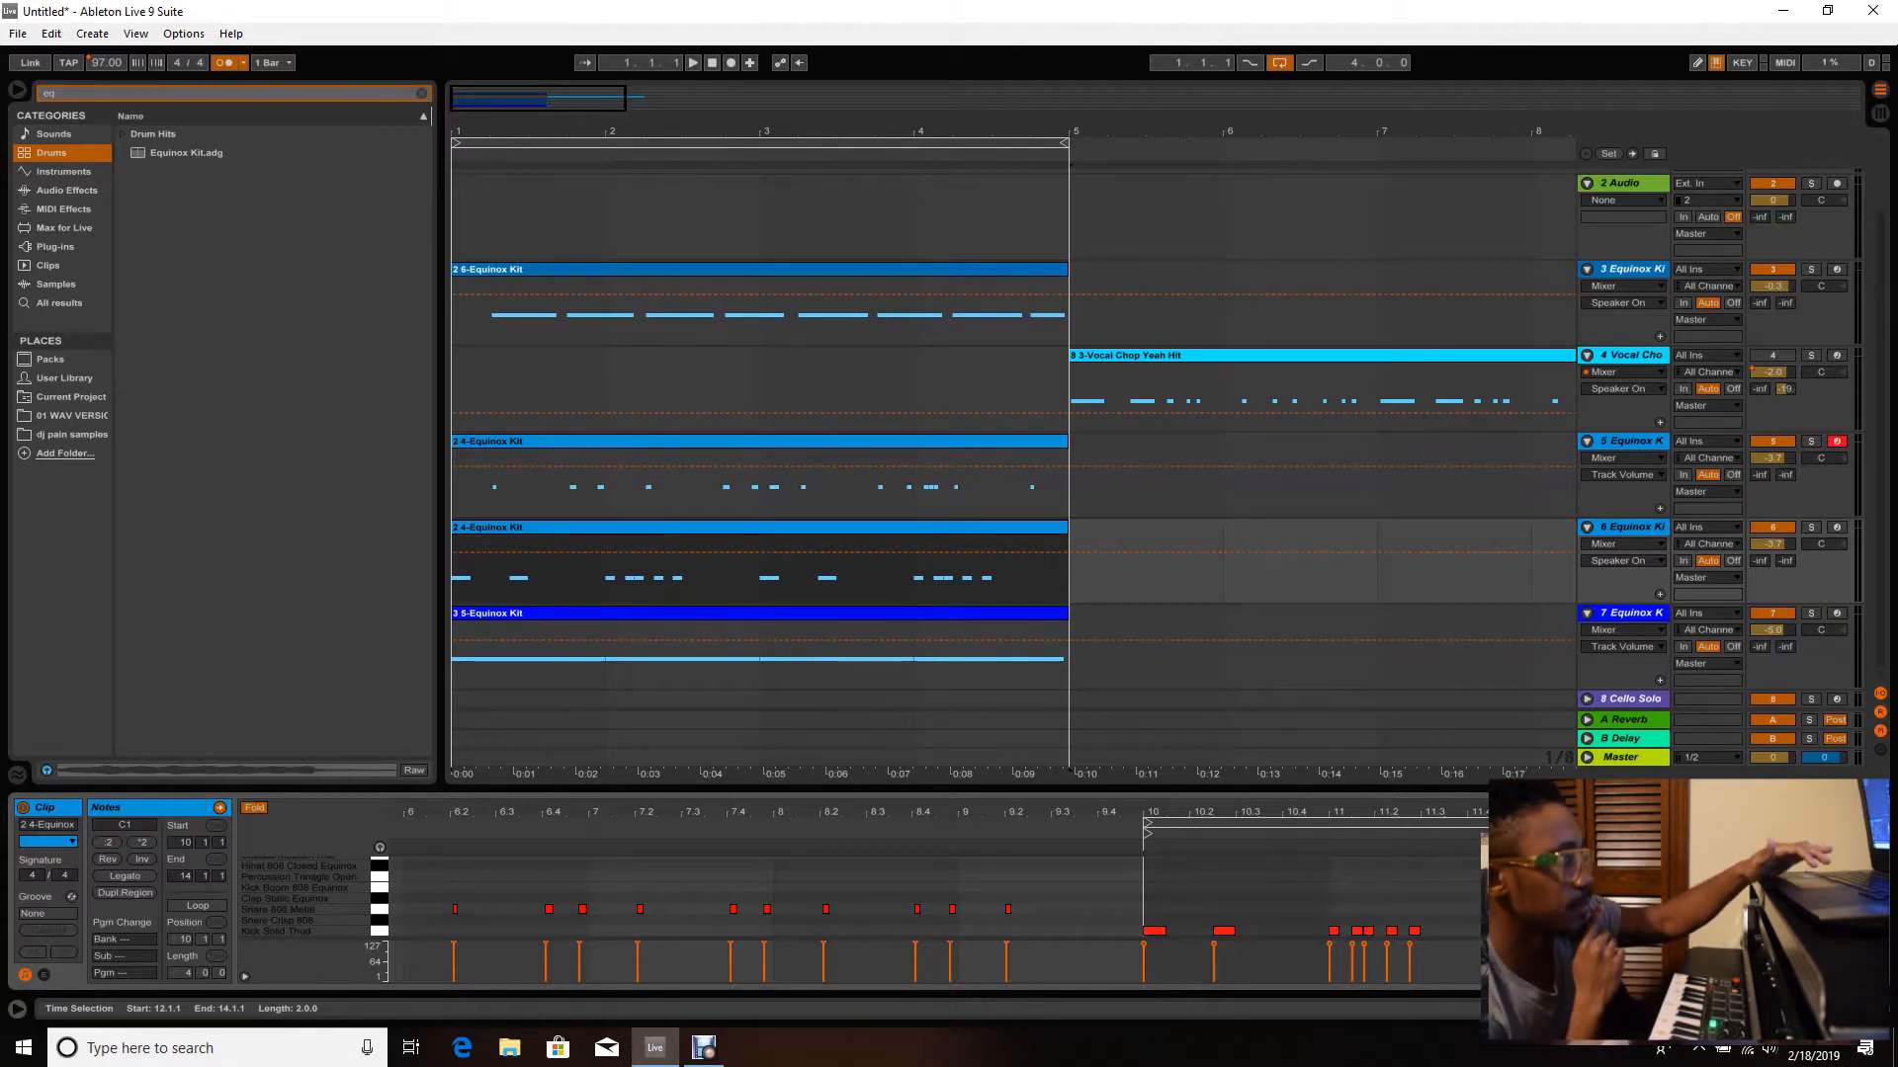
- Try removing and redrawing the first Kick Solid Thud note in track 6's clip
double_click(1158, 931)
double_click(1160, 931)
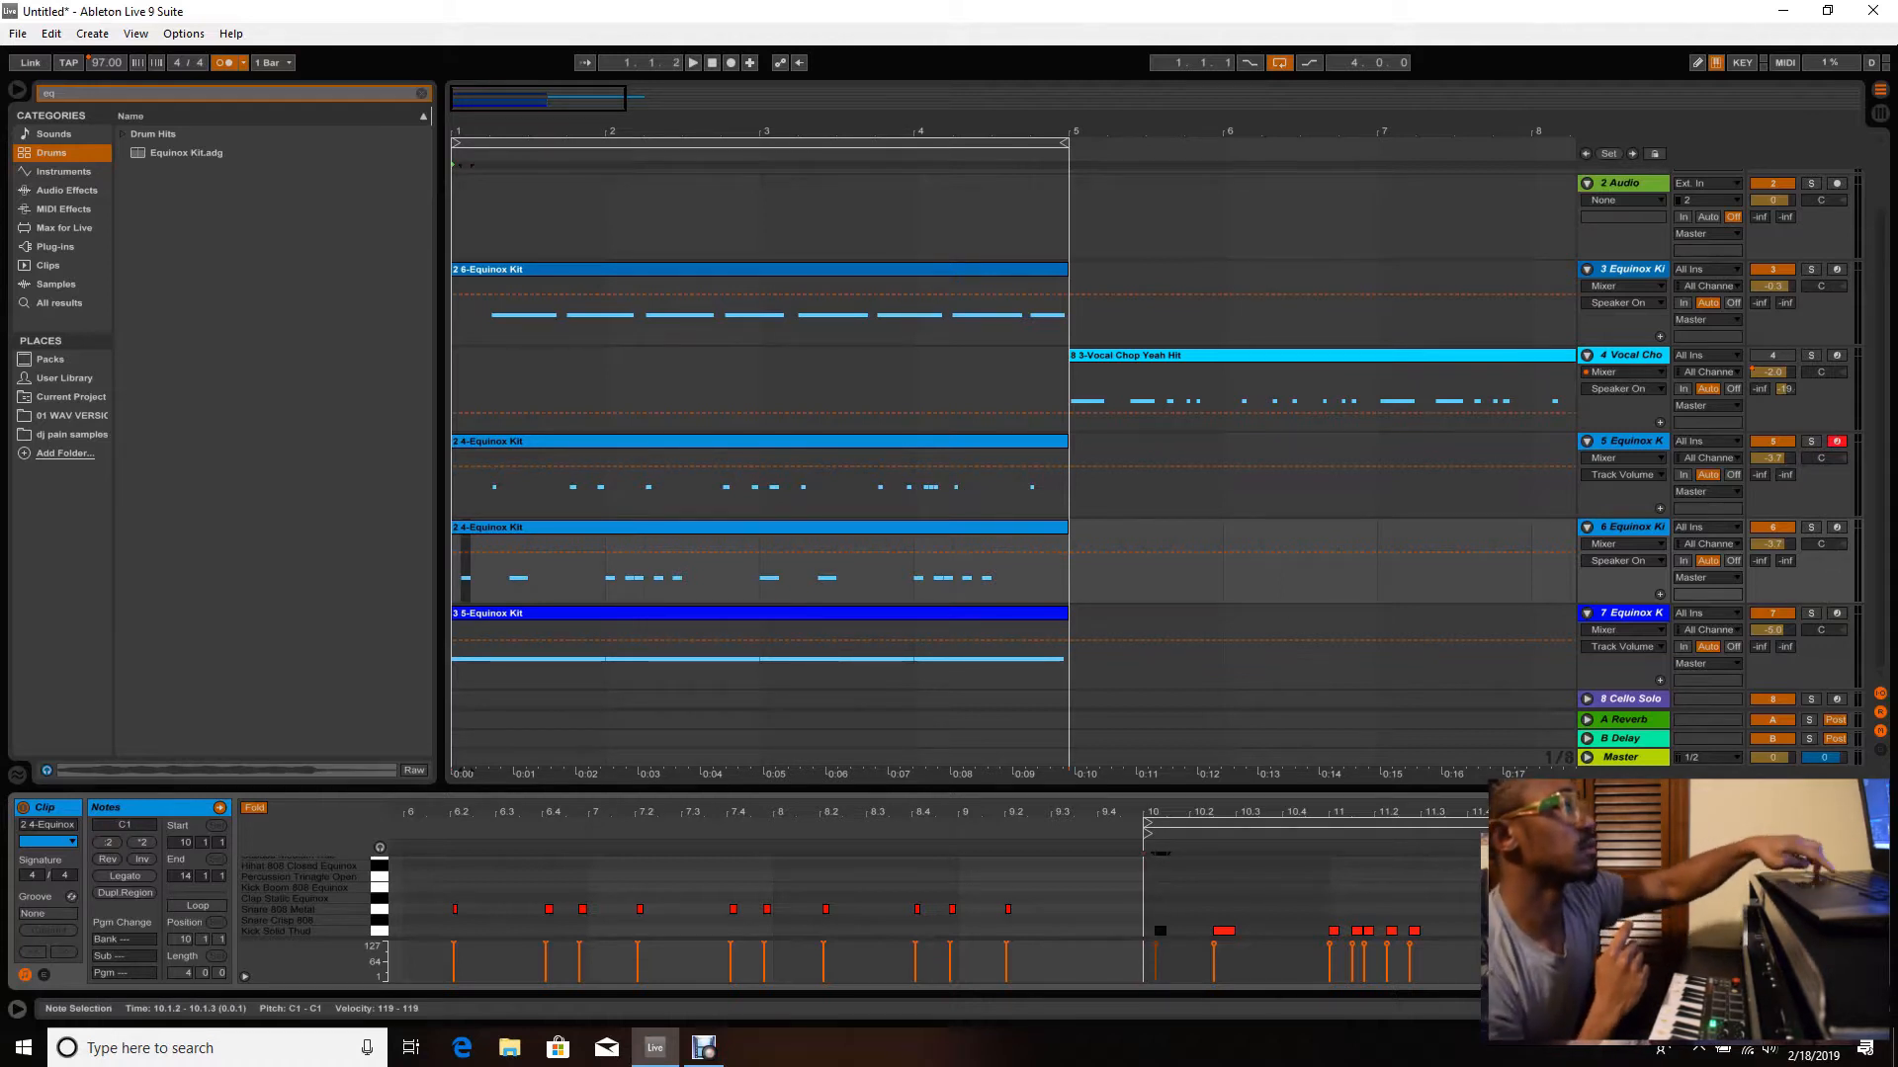
key("ctrl+z")
key("ctrl+z")
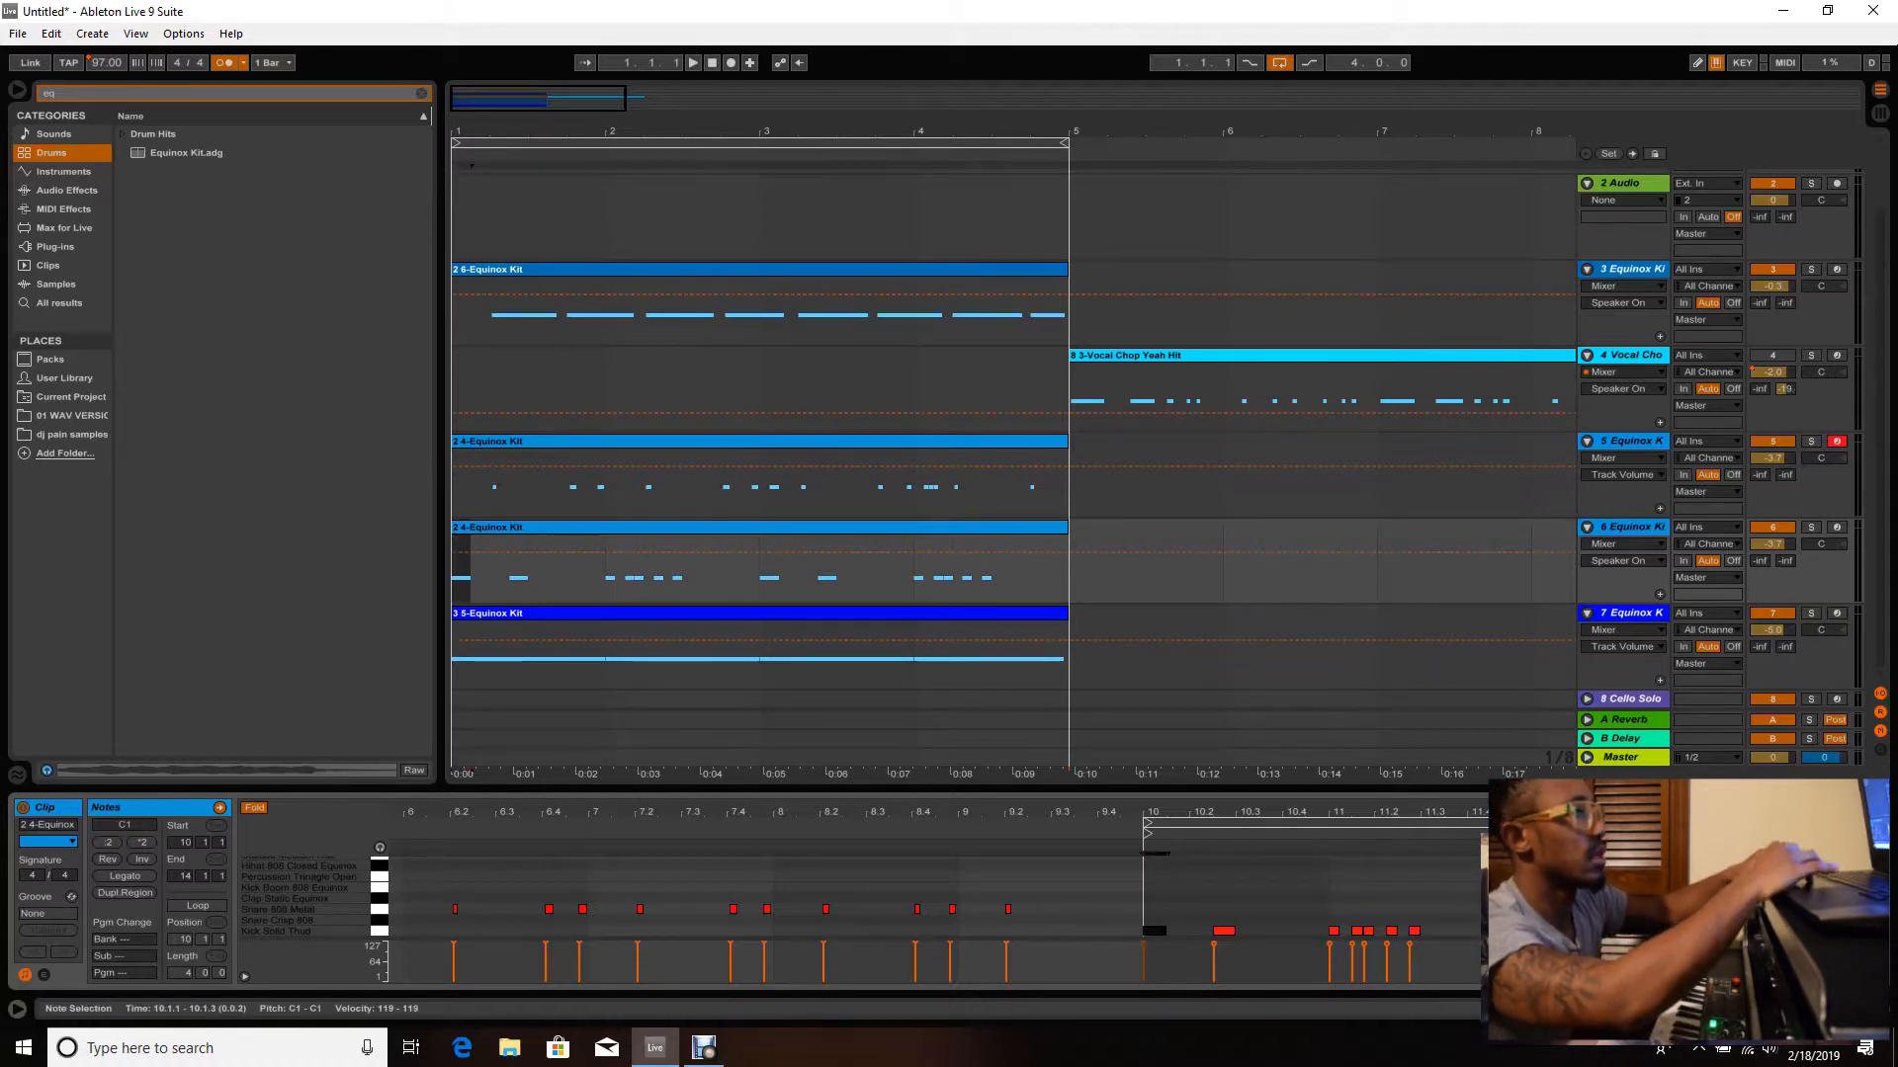
- Set the note grid to 1/4, redraw the first kick note at that length, and delete it
left_click_drag(1144, 813, 634, 854)
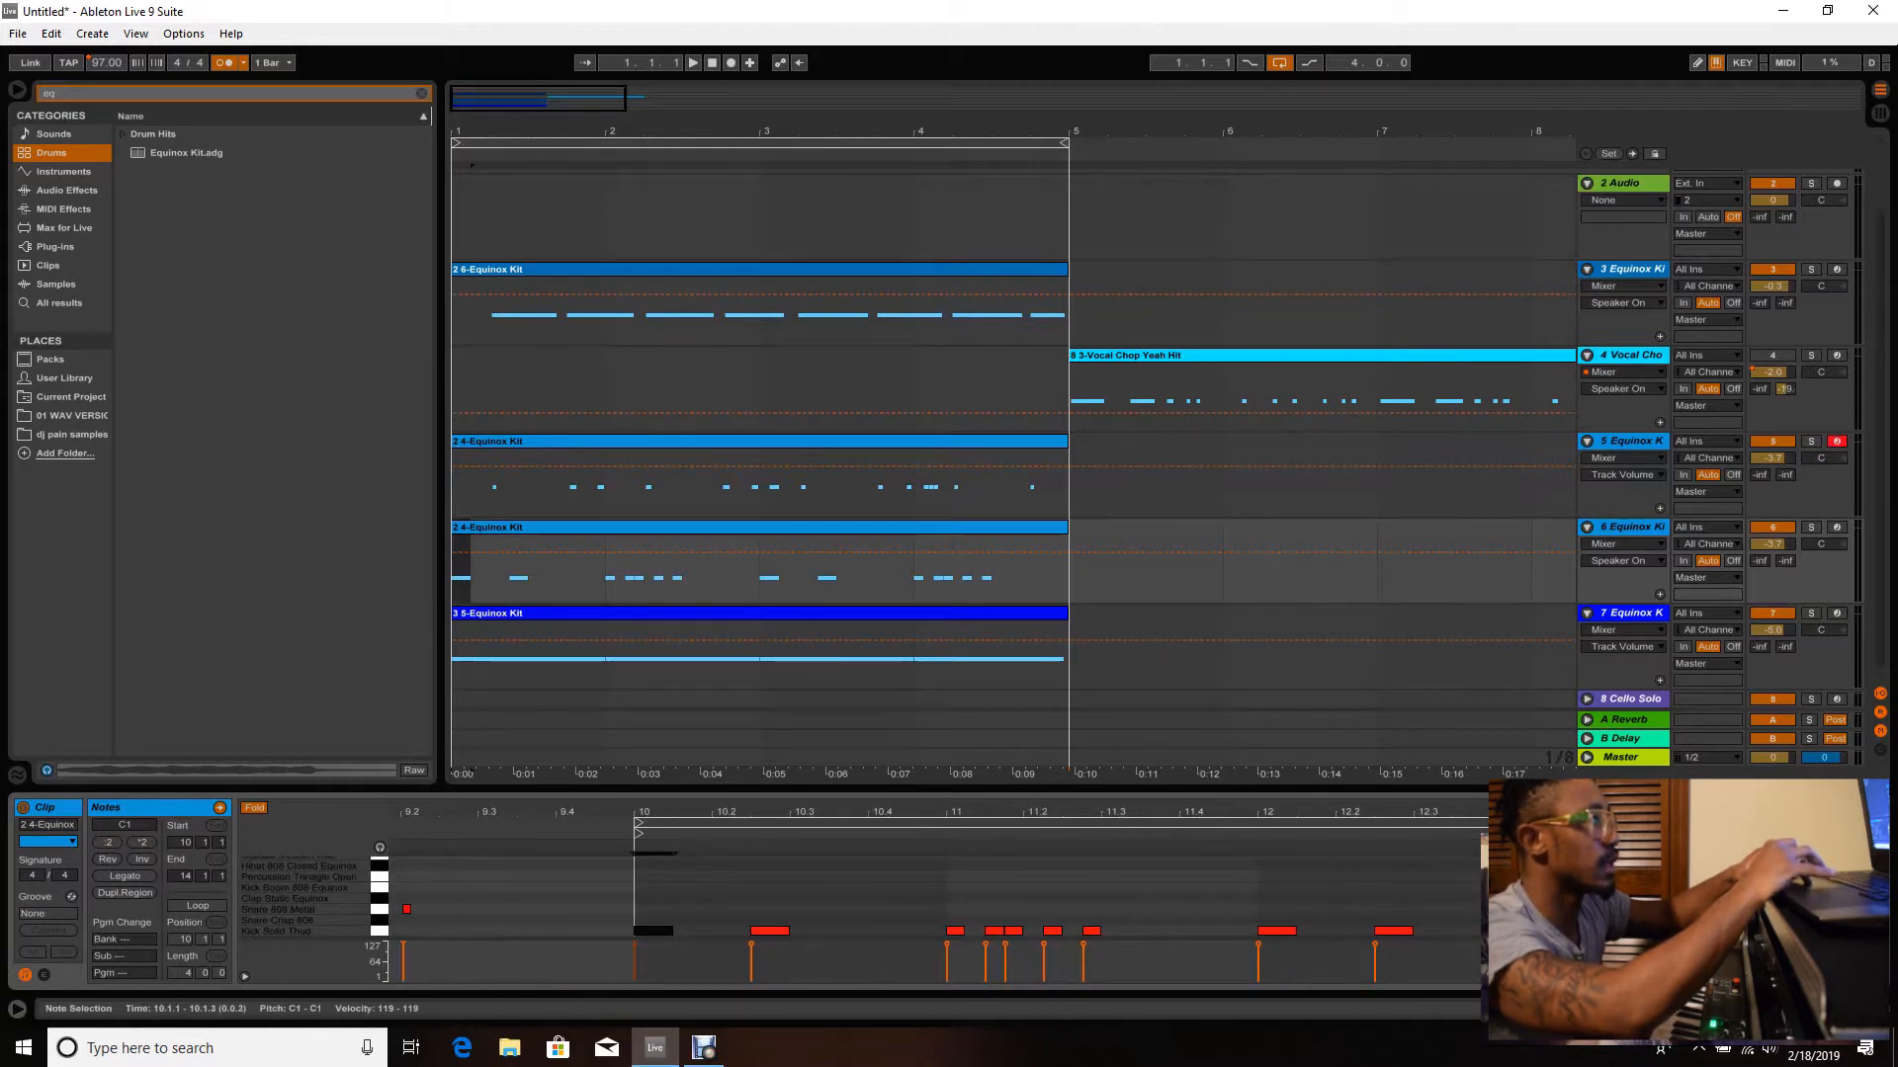
right_click(663, 860)
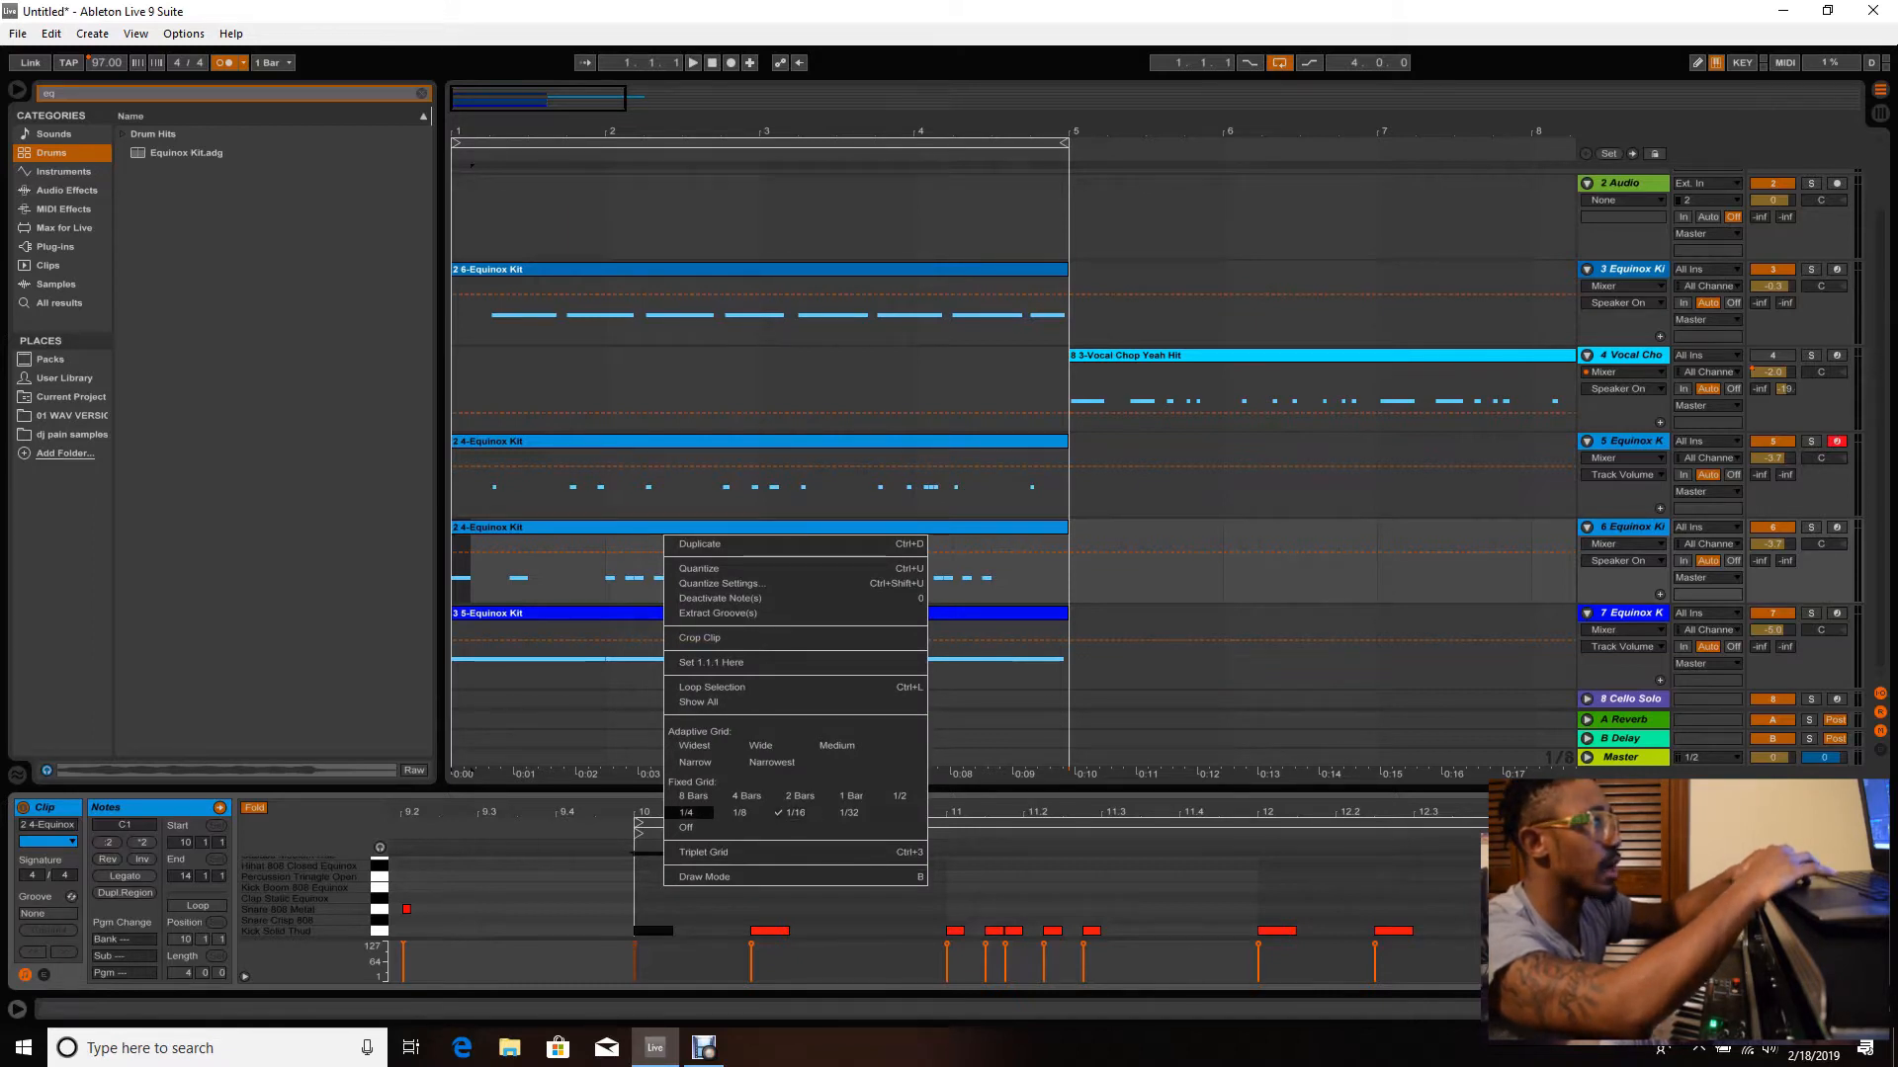
left_click(686, 813)
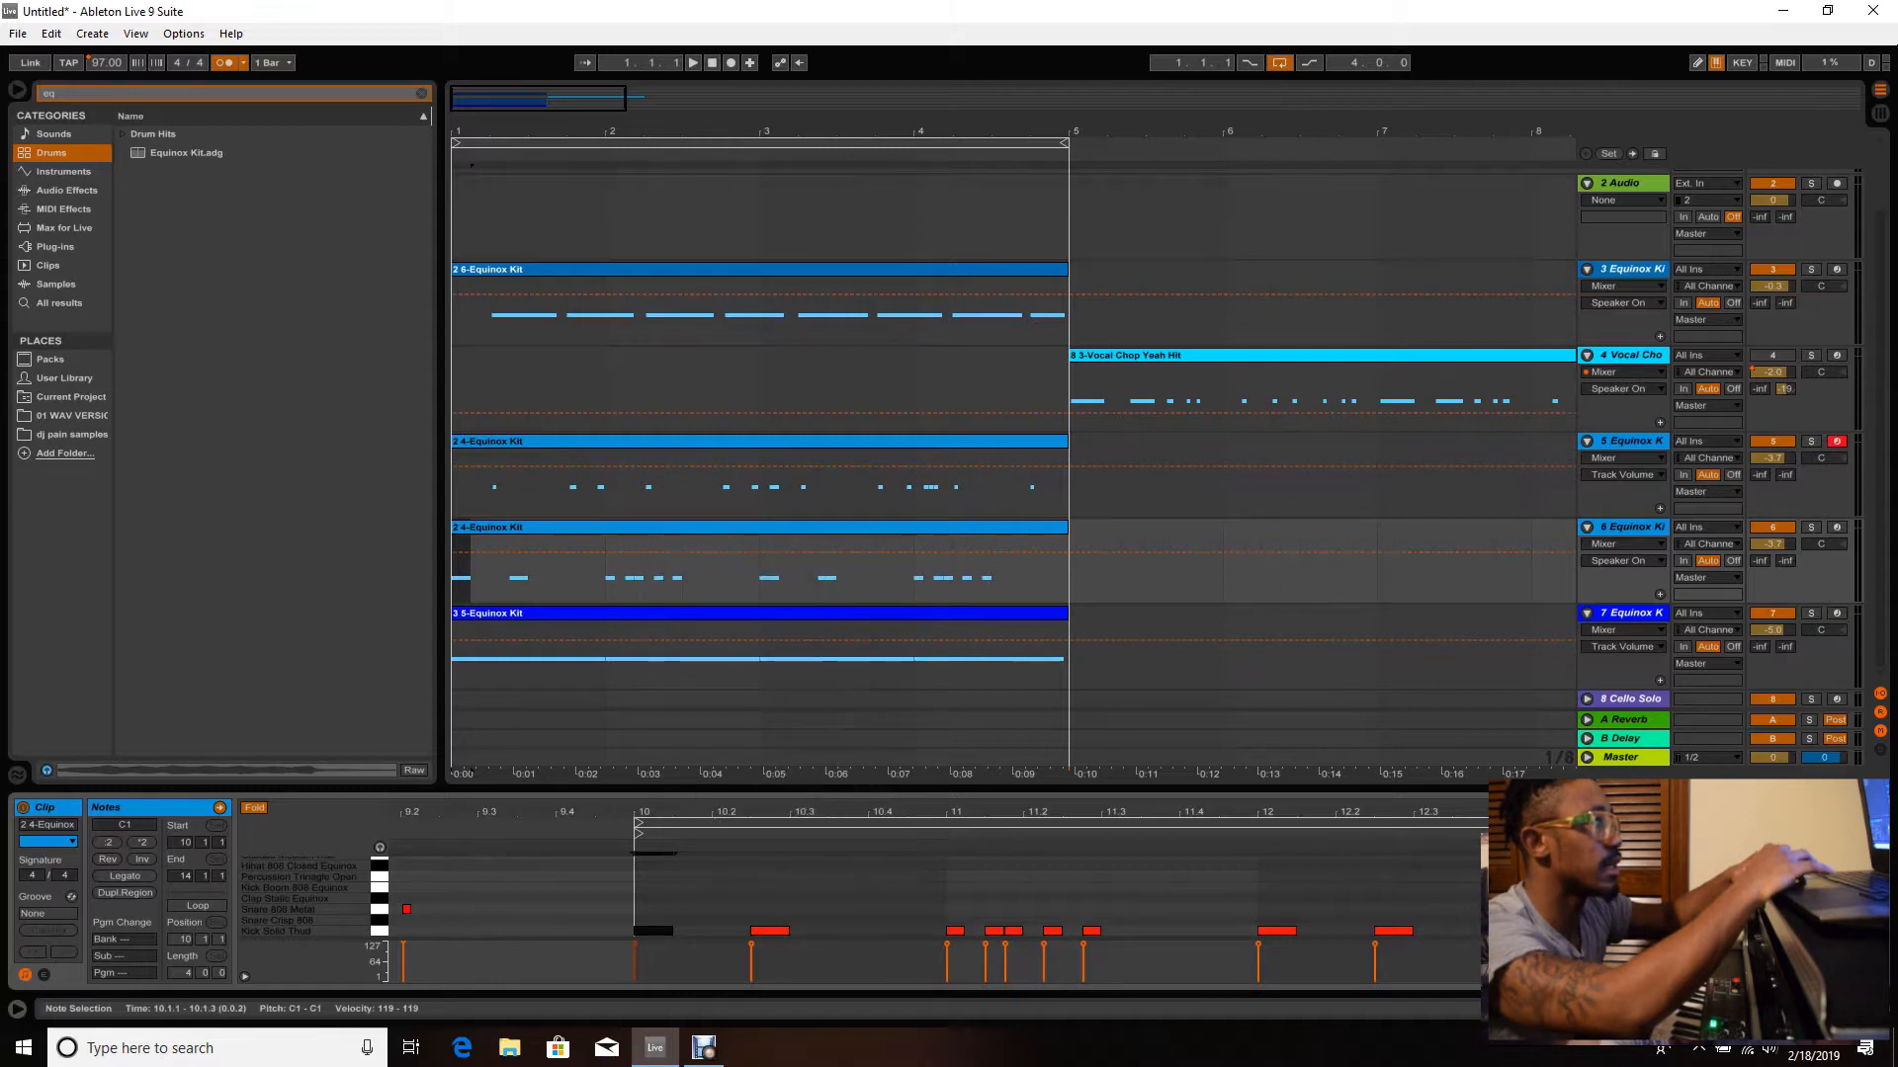
double_click(652, 931)
double_click(653, 931)
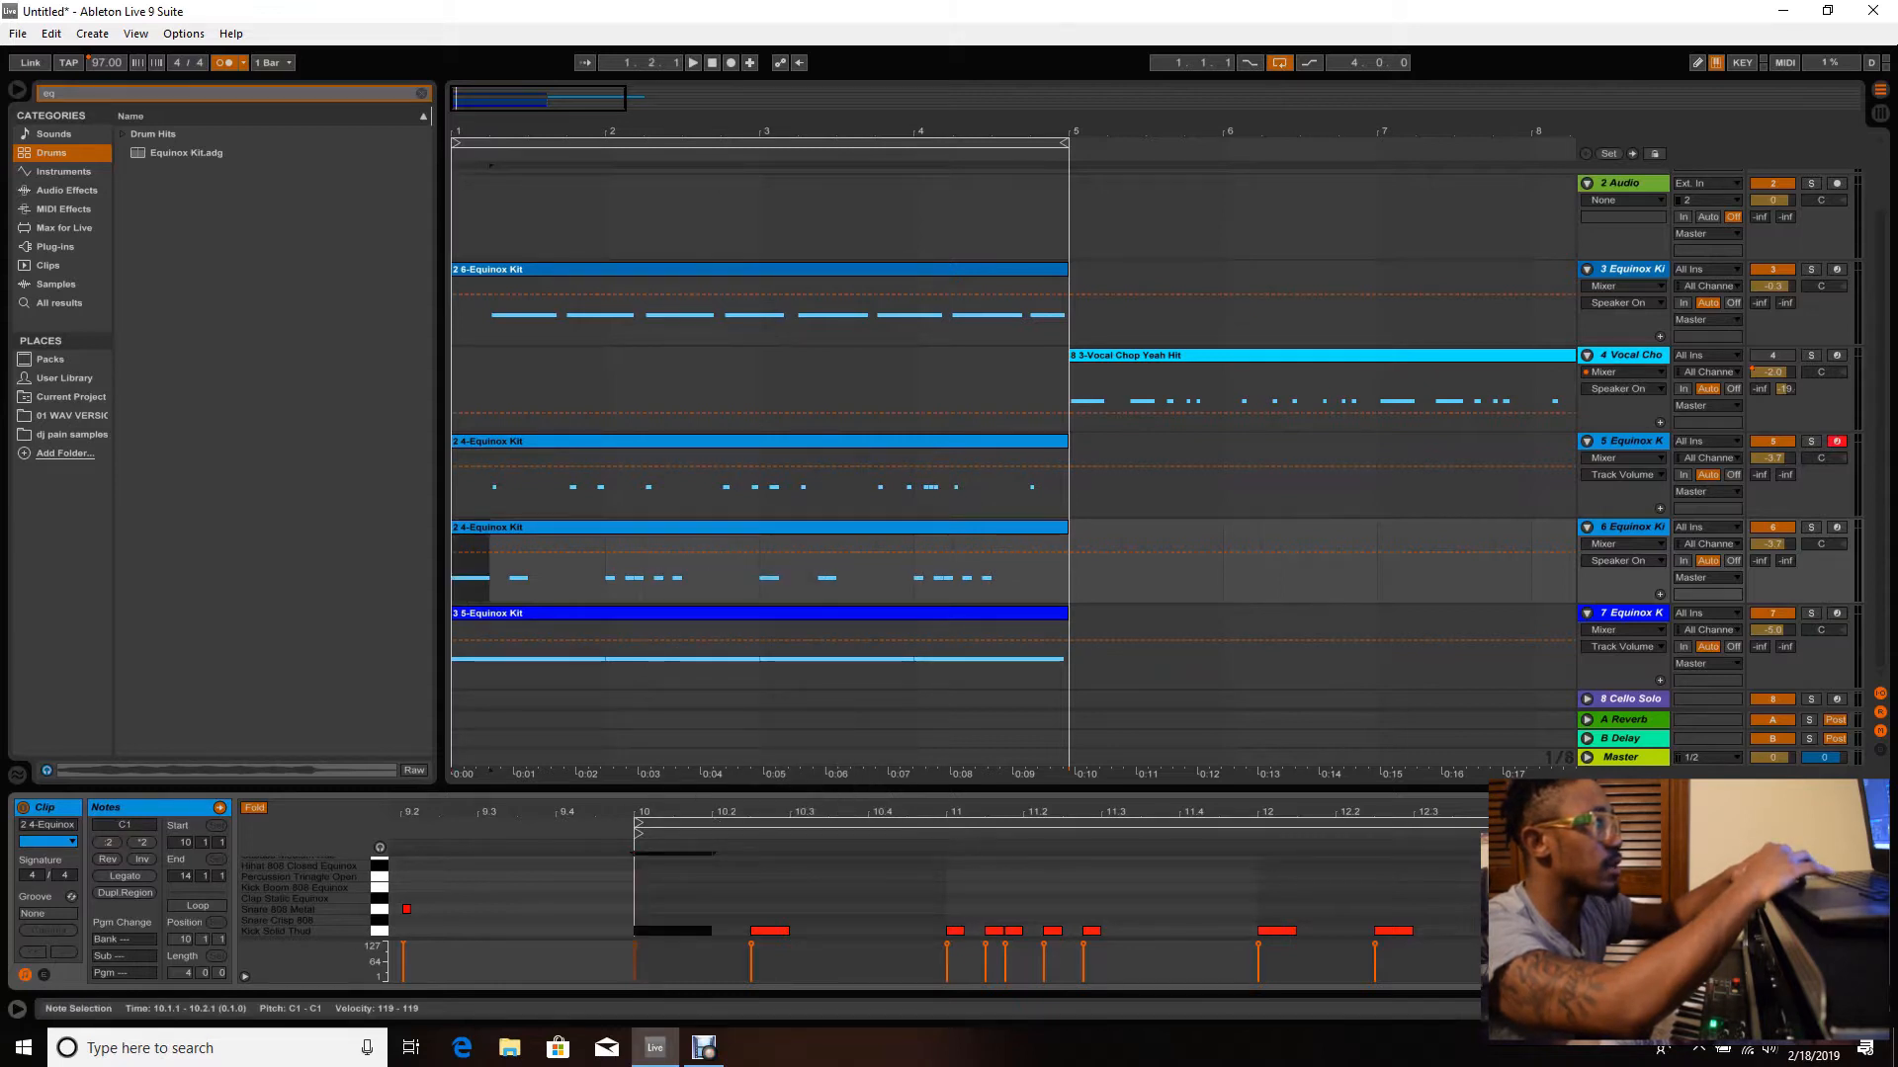
key("Delete")
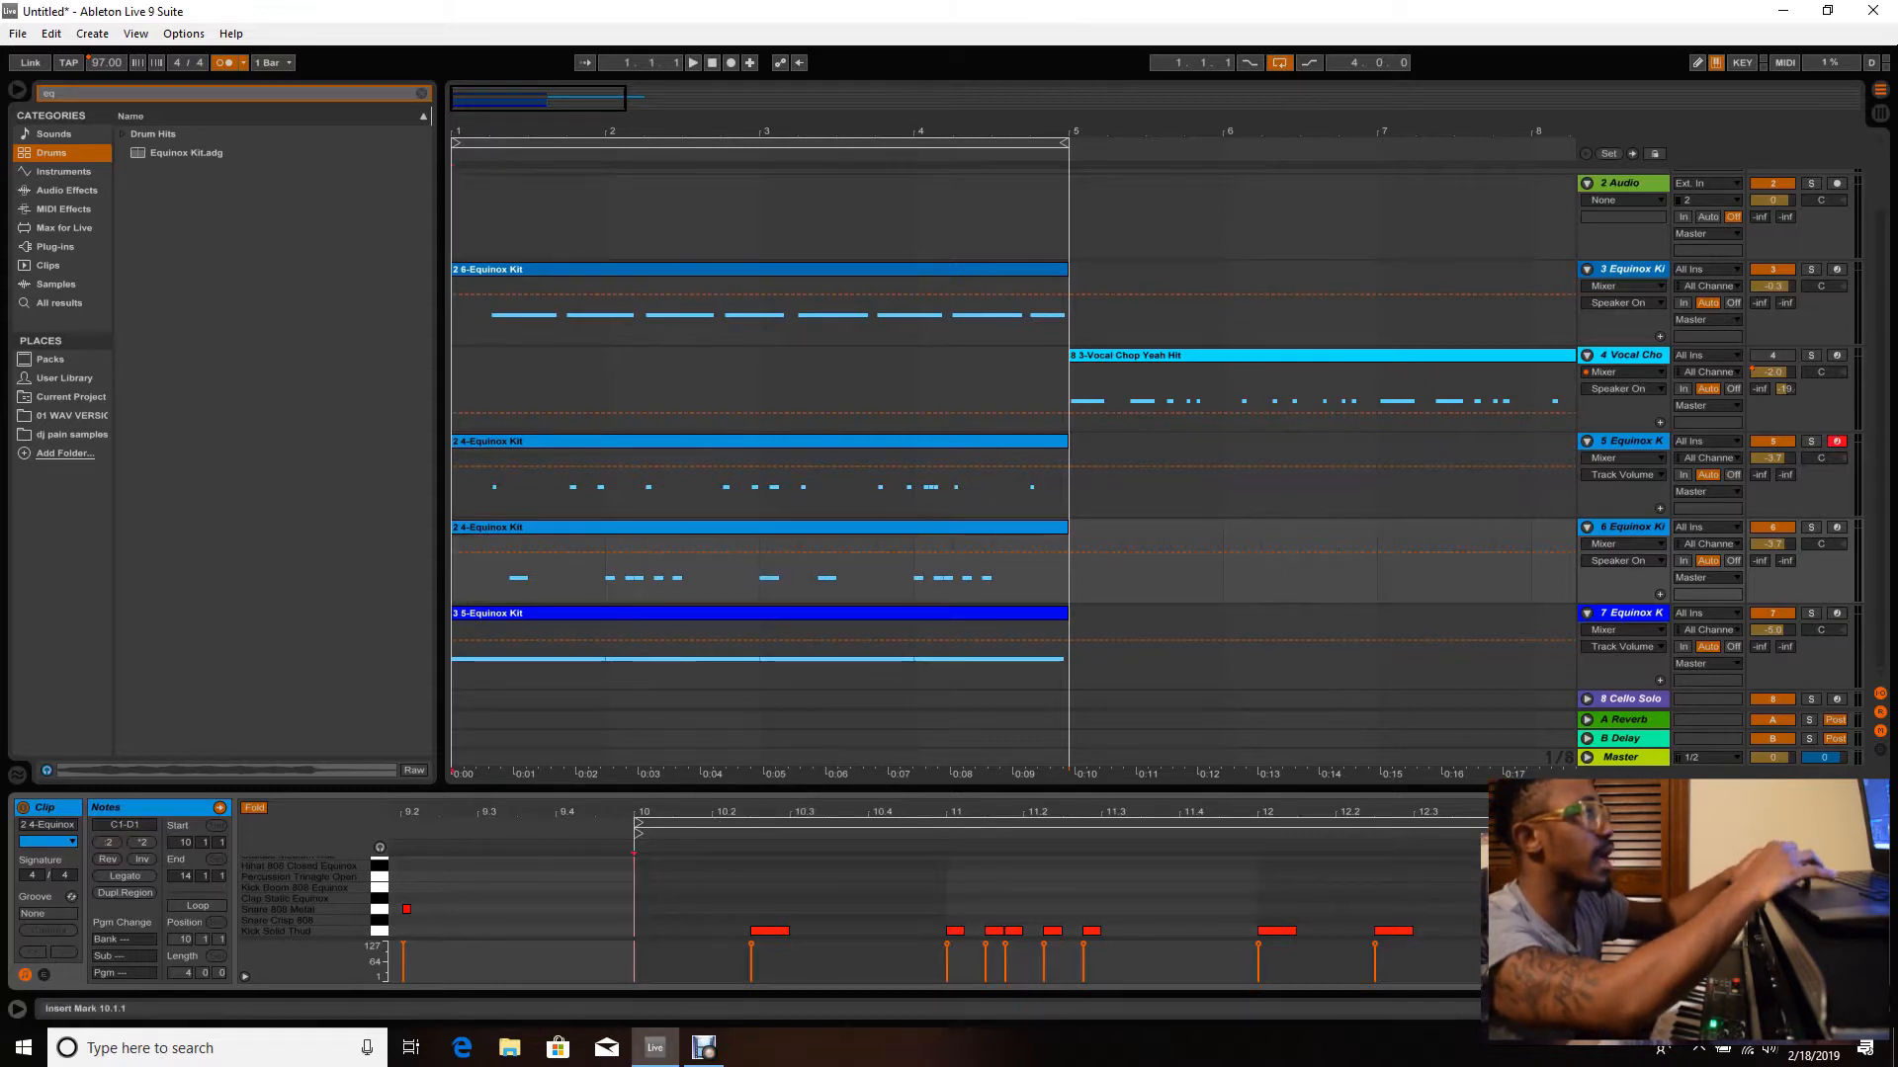
- Set the note grid to 1/8 and add a Kick Solid Thud note at the start of track 6's clip
right_click(658, 913)
left_click(736, 840)
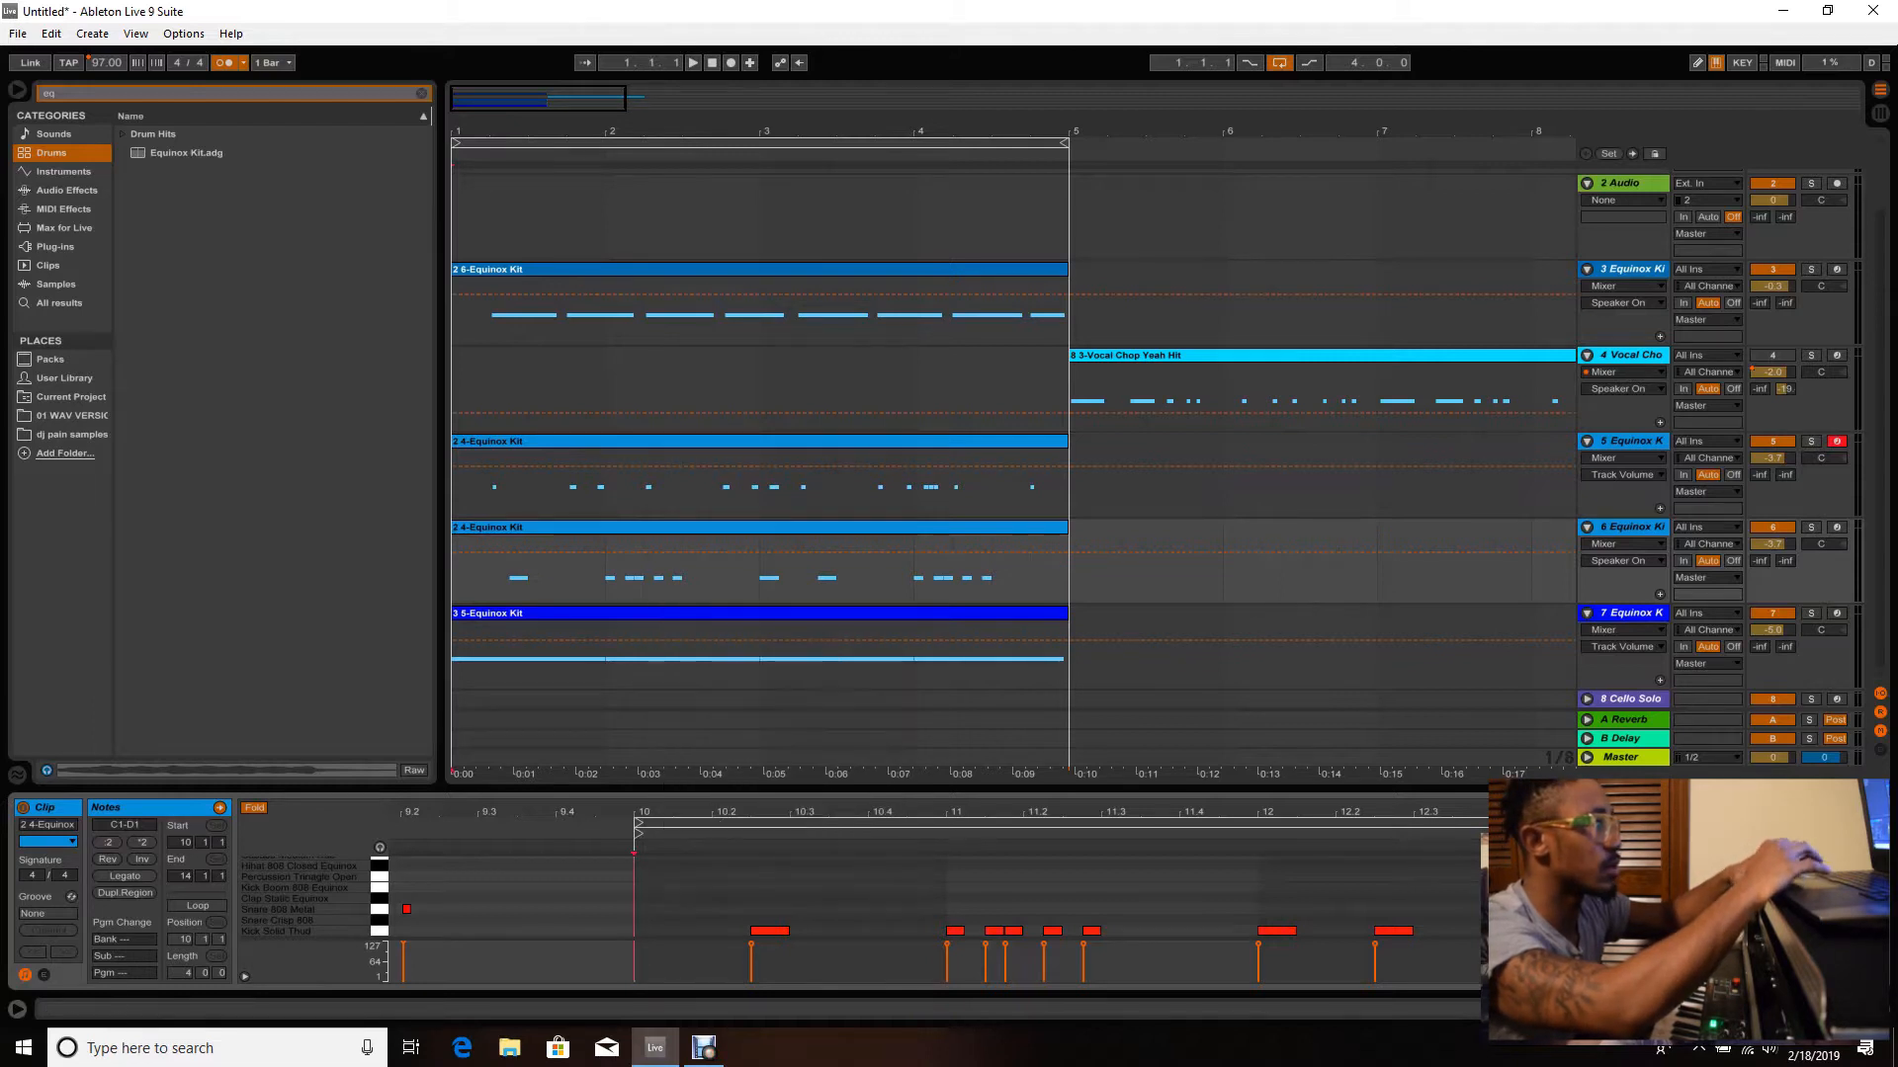
key("ctrl+v")
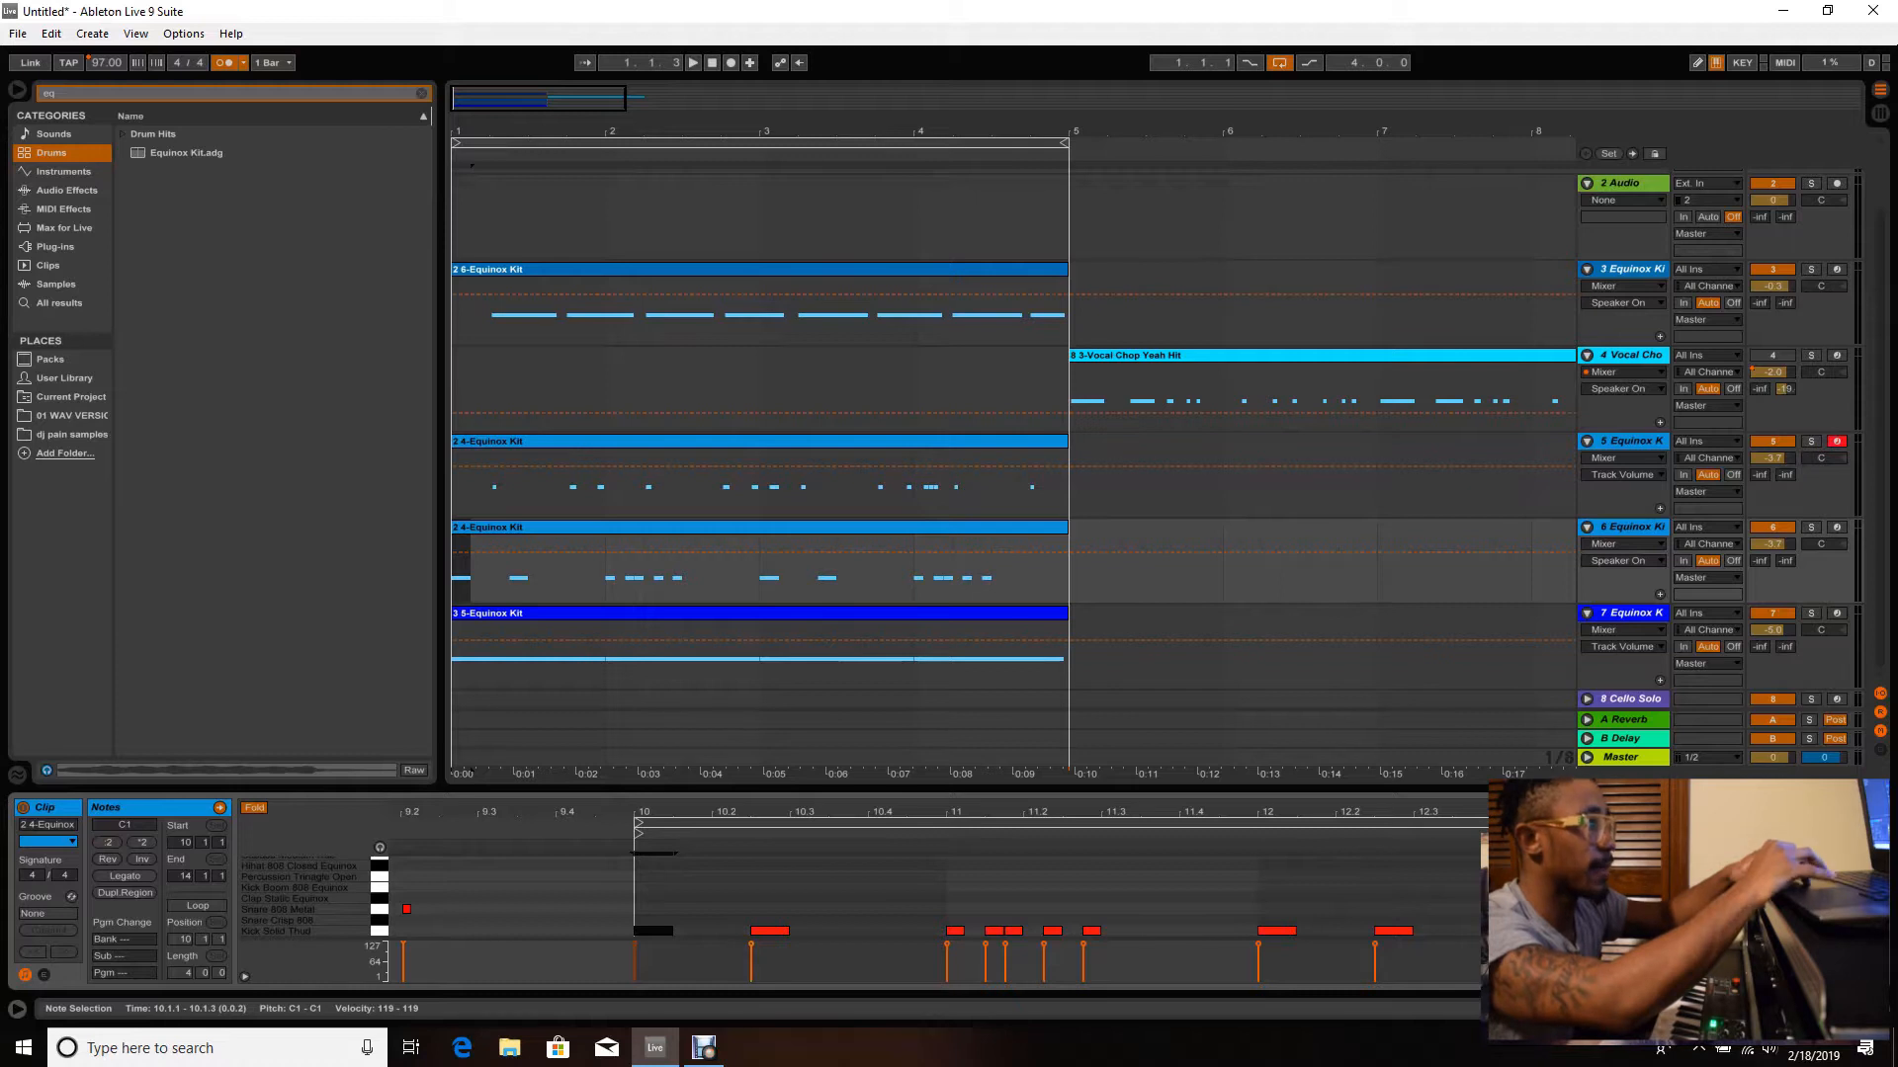
- Set the note grid to 1/16 and try a short note just after the start of bar 11 in track 6's clip
right_click(940, 521)
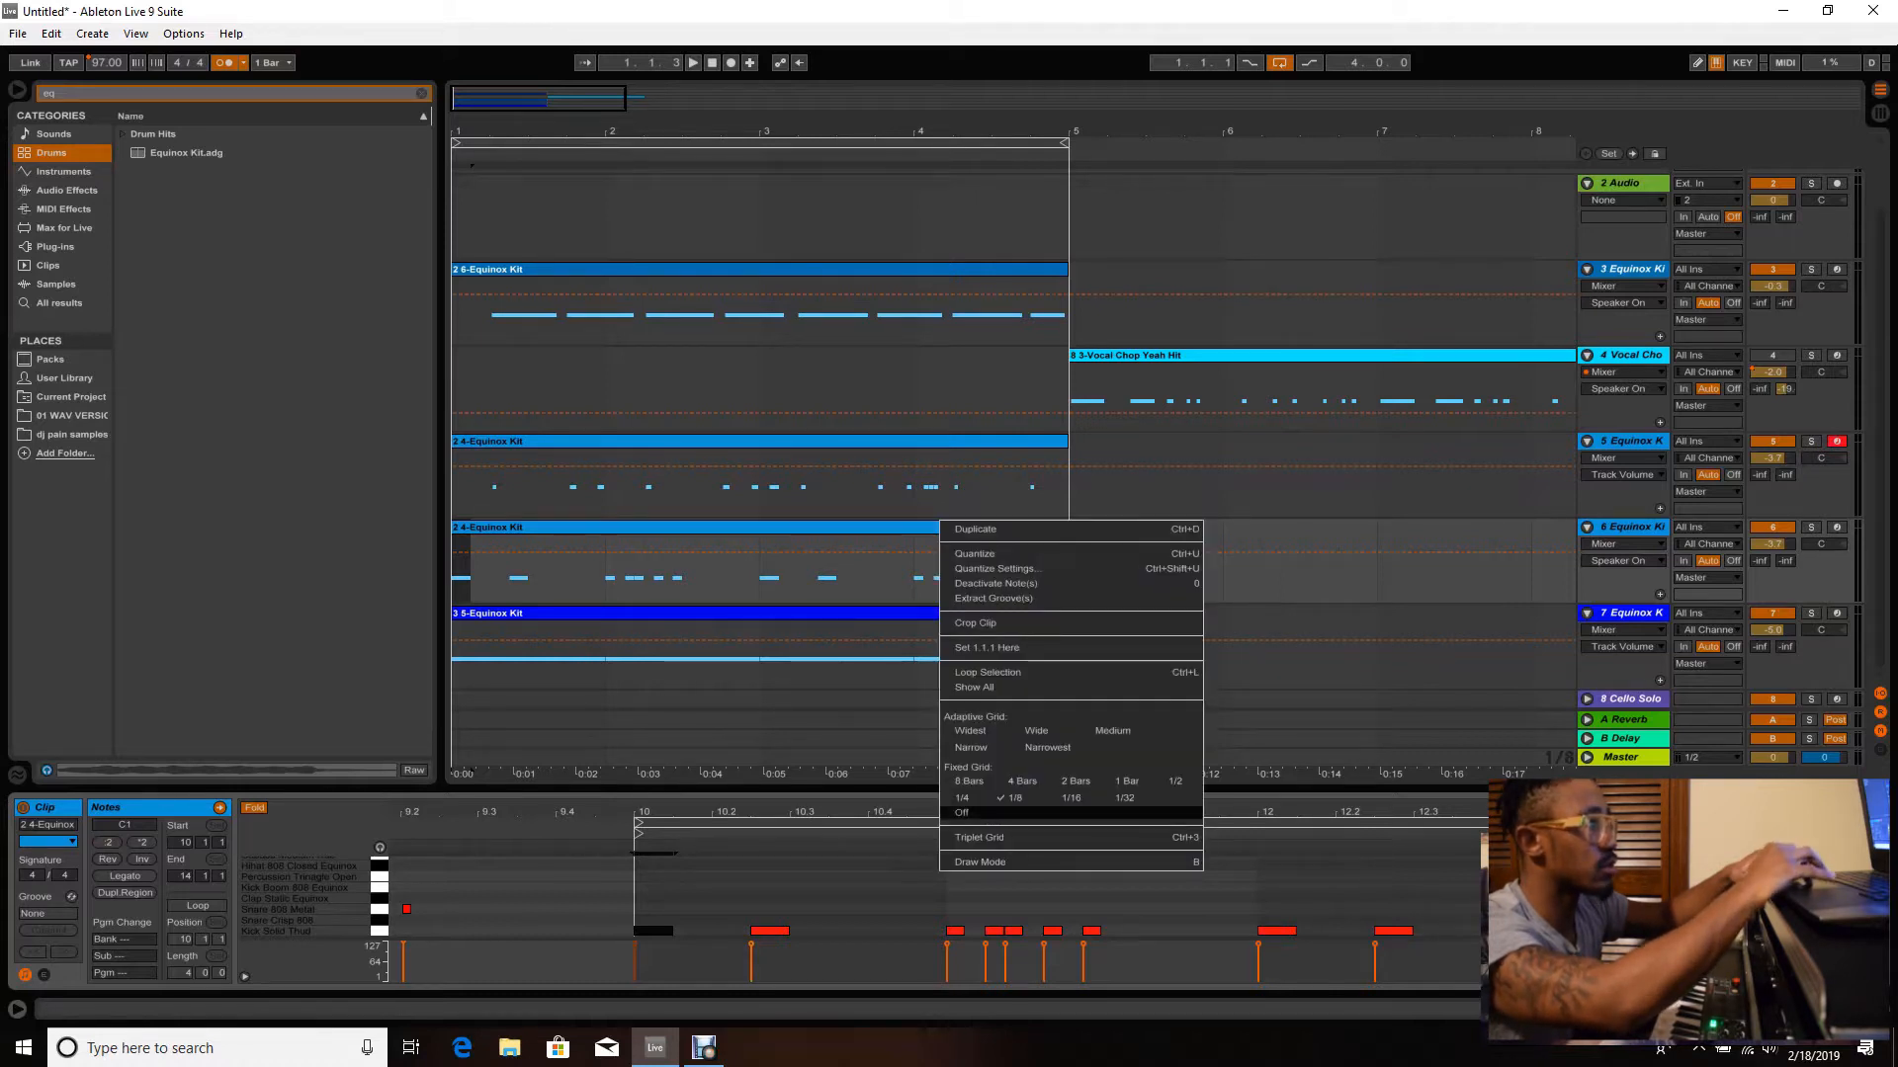
left_click(1071, 798)
double_click(973, 878)
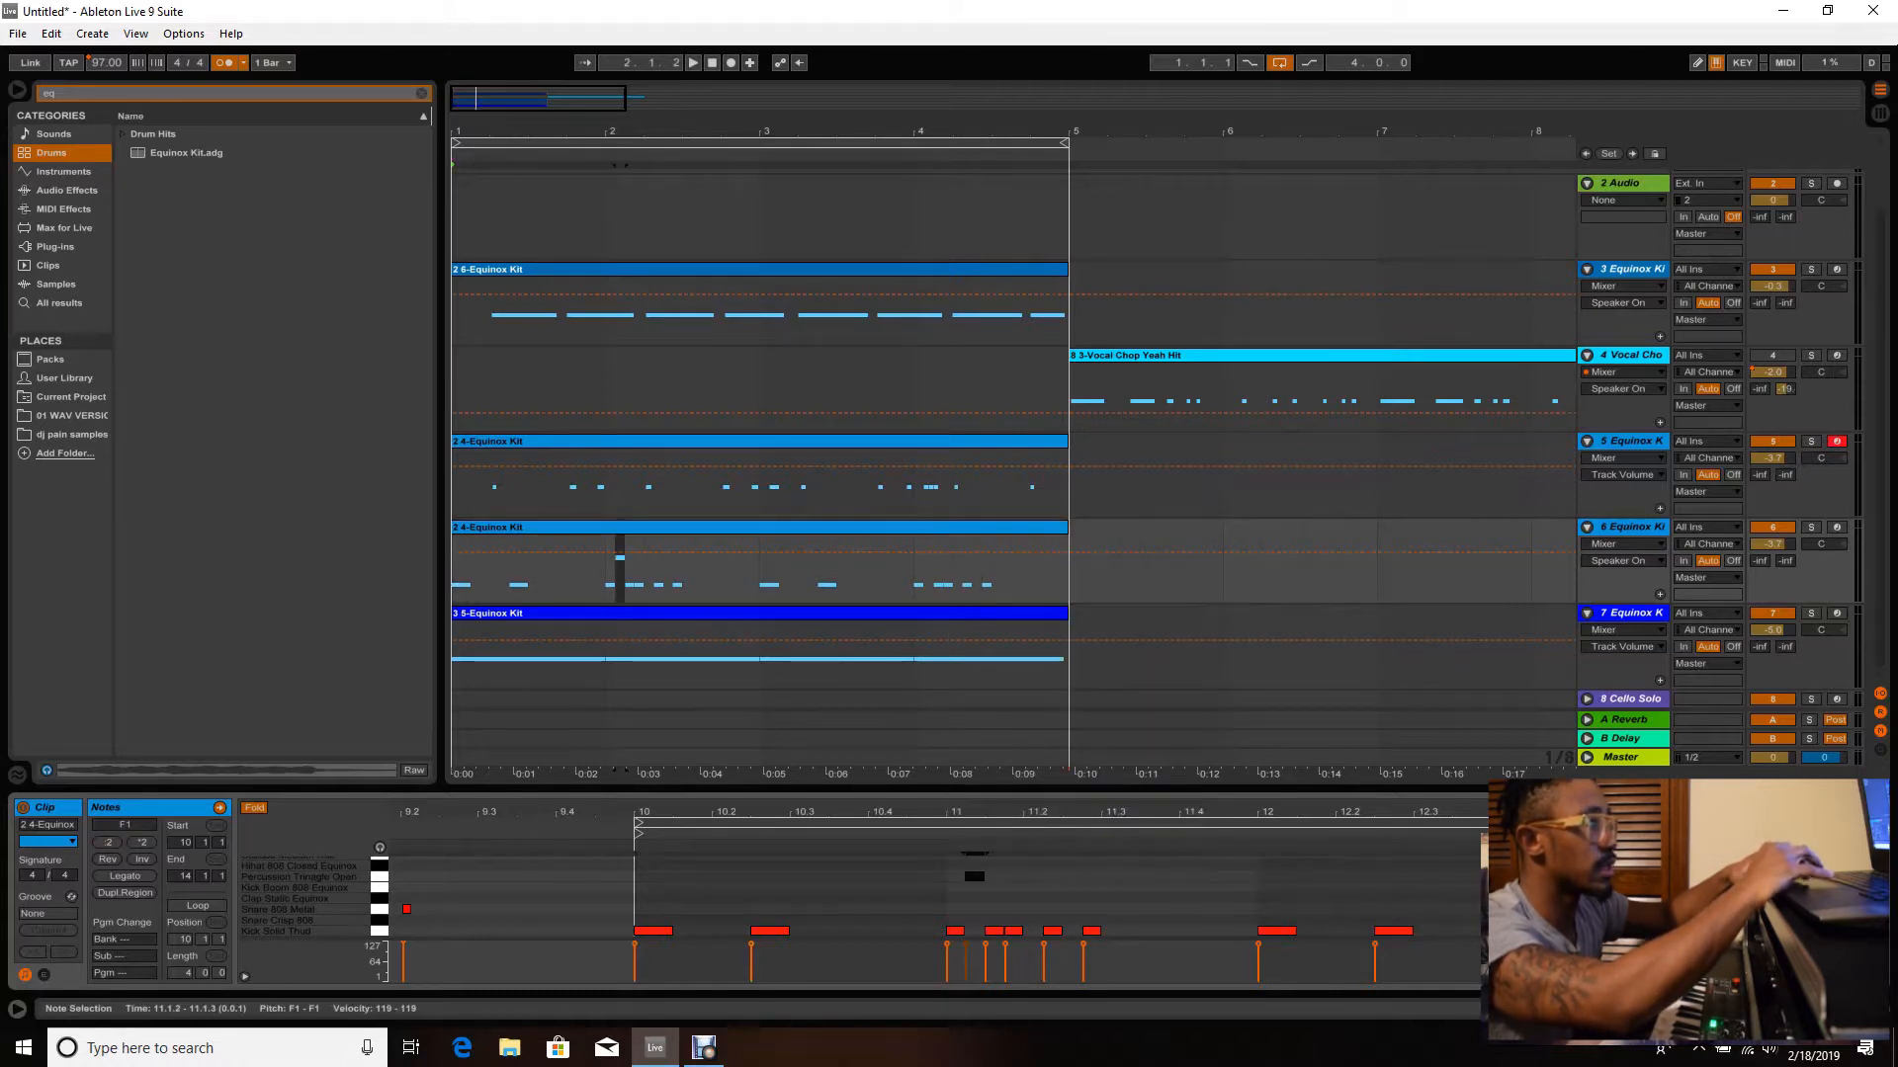
key("Delete")
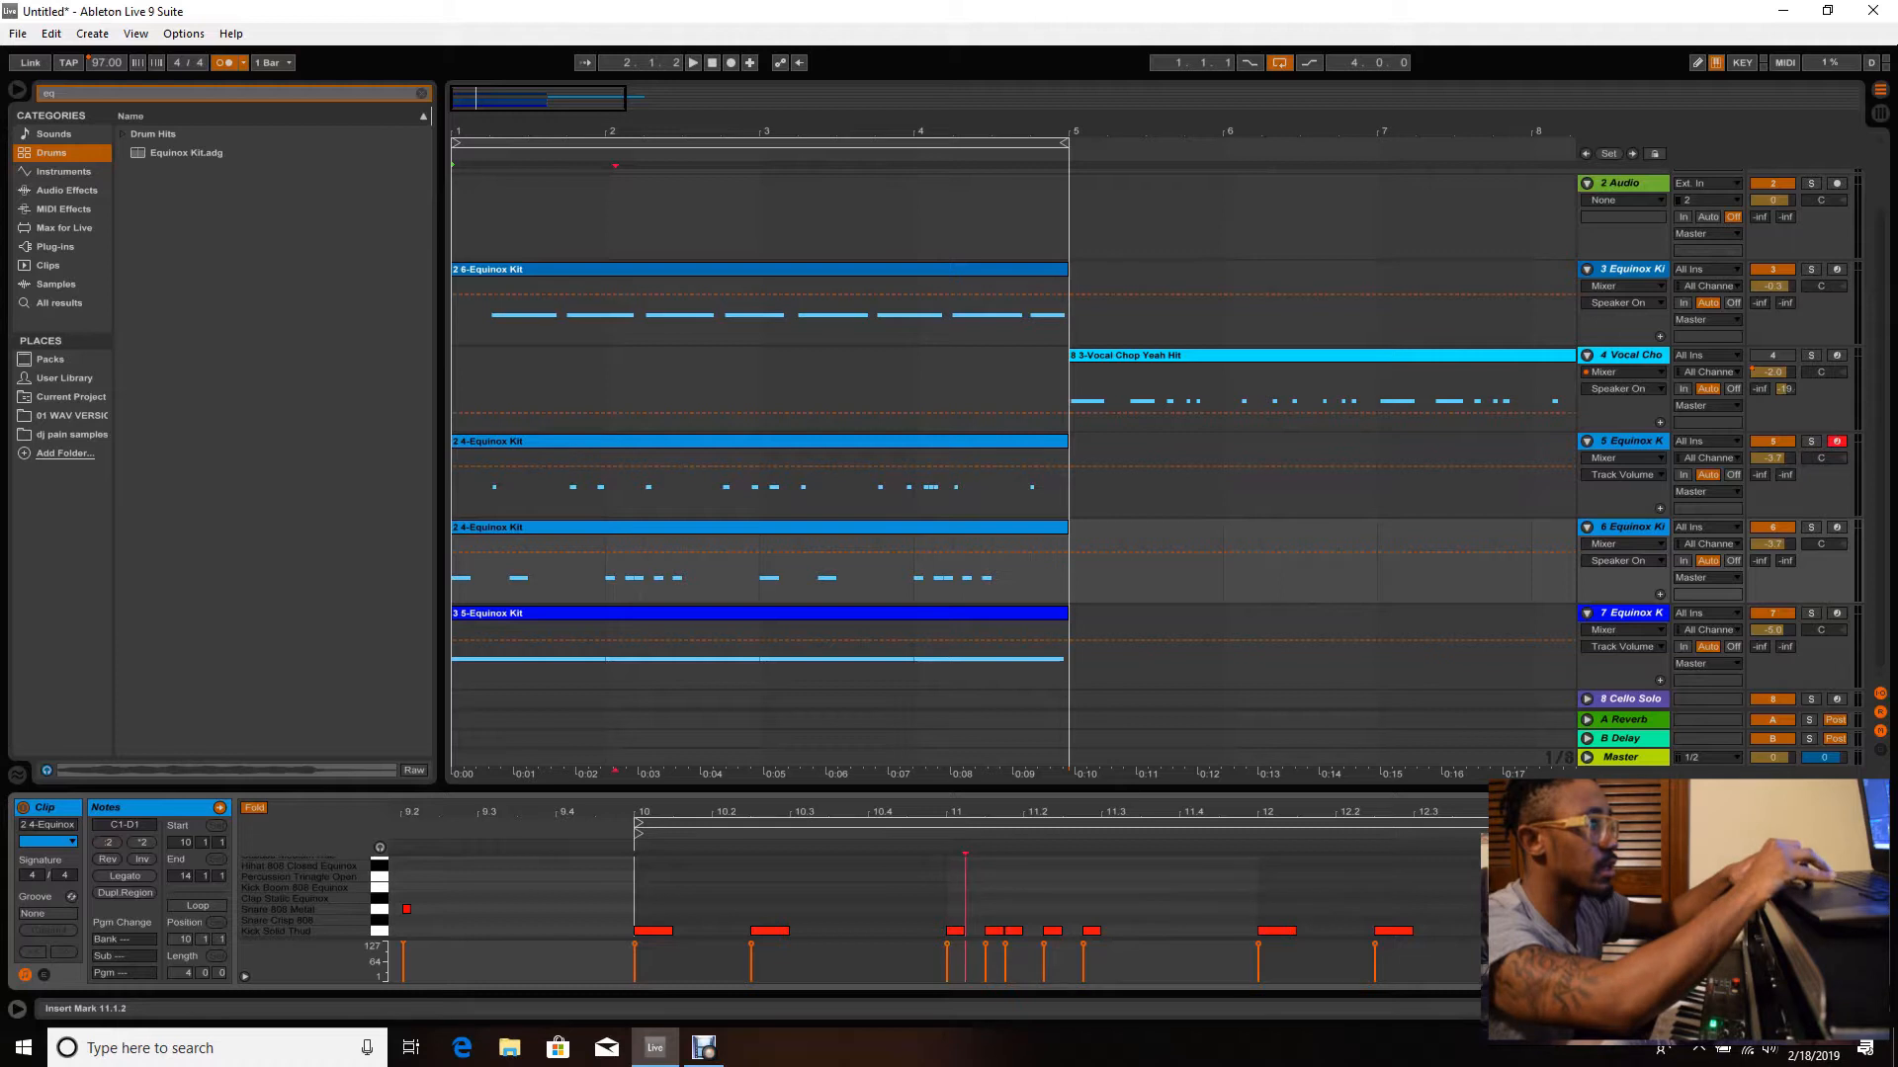
- Set the note grid to 1/8 and try Snare Crisp 808 and Snare 808 Metal notes at the start of bar 12
right_click(1328, 583)
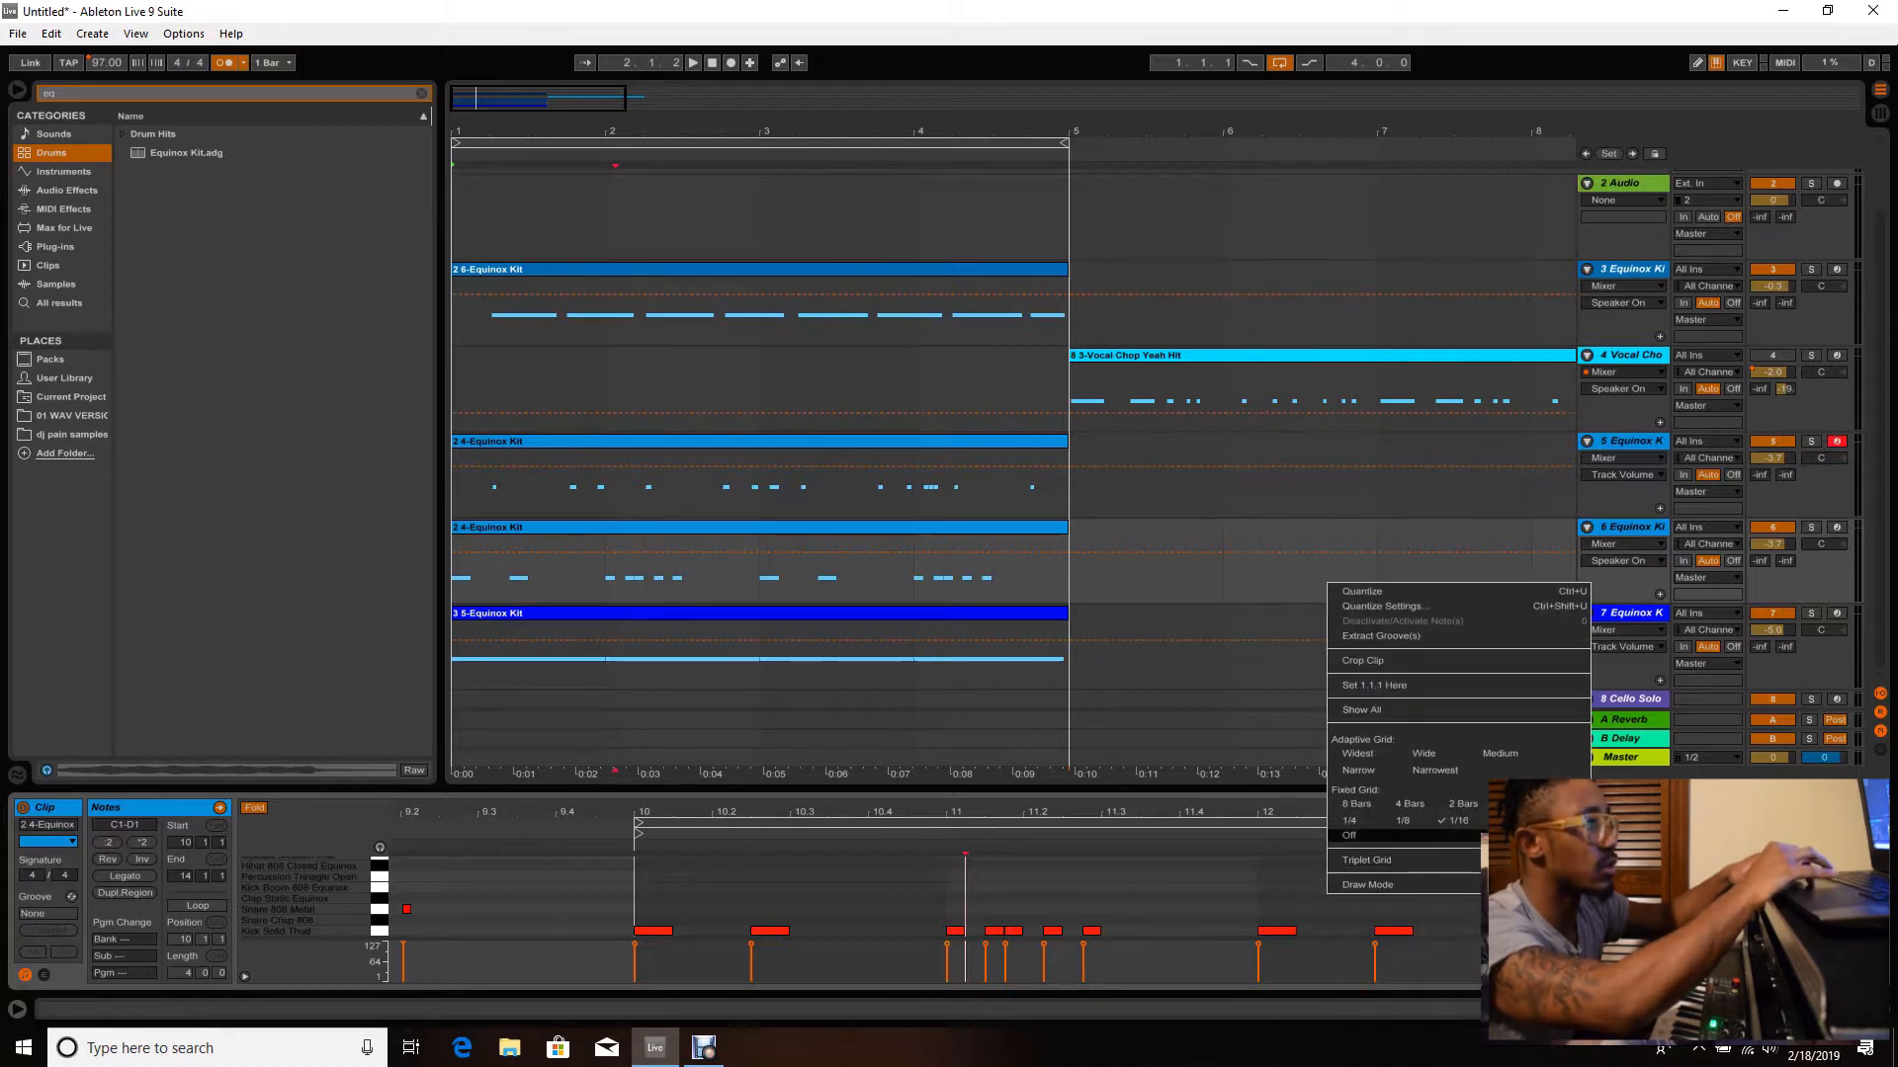
left_click(1403, 820)
double_click(1276, 920)
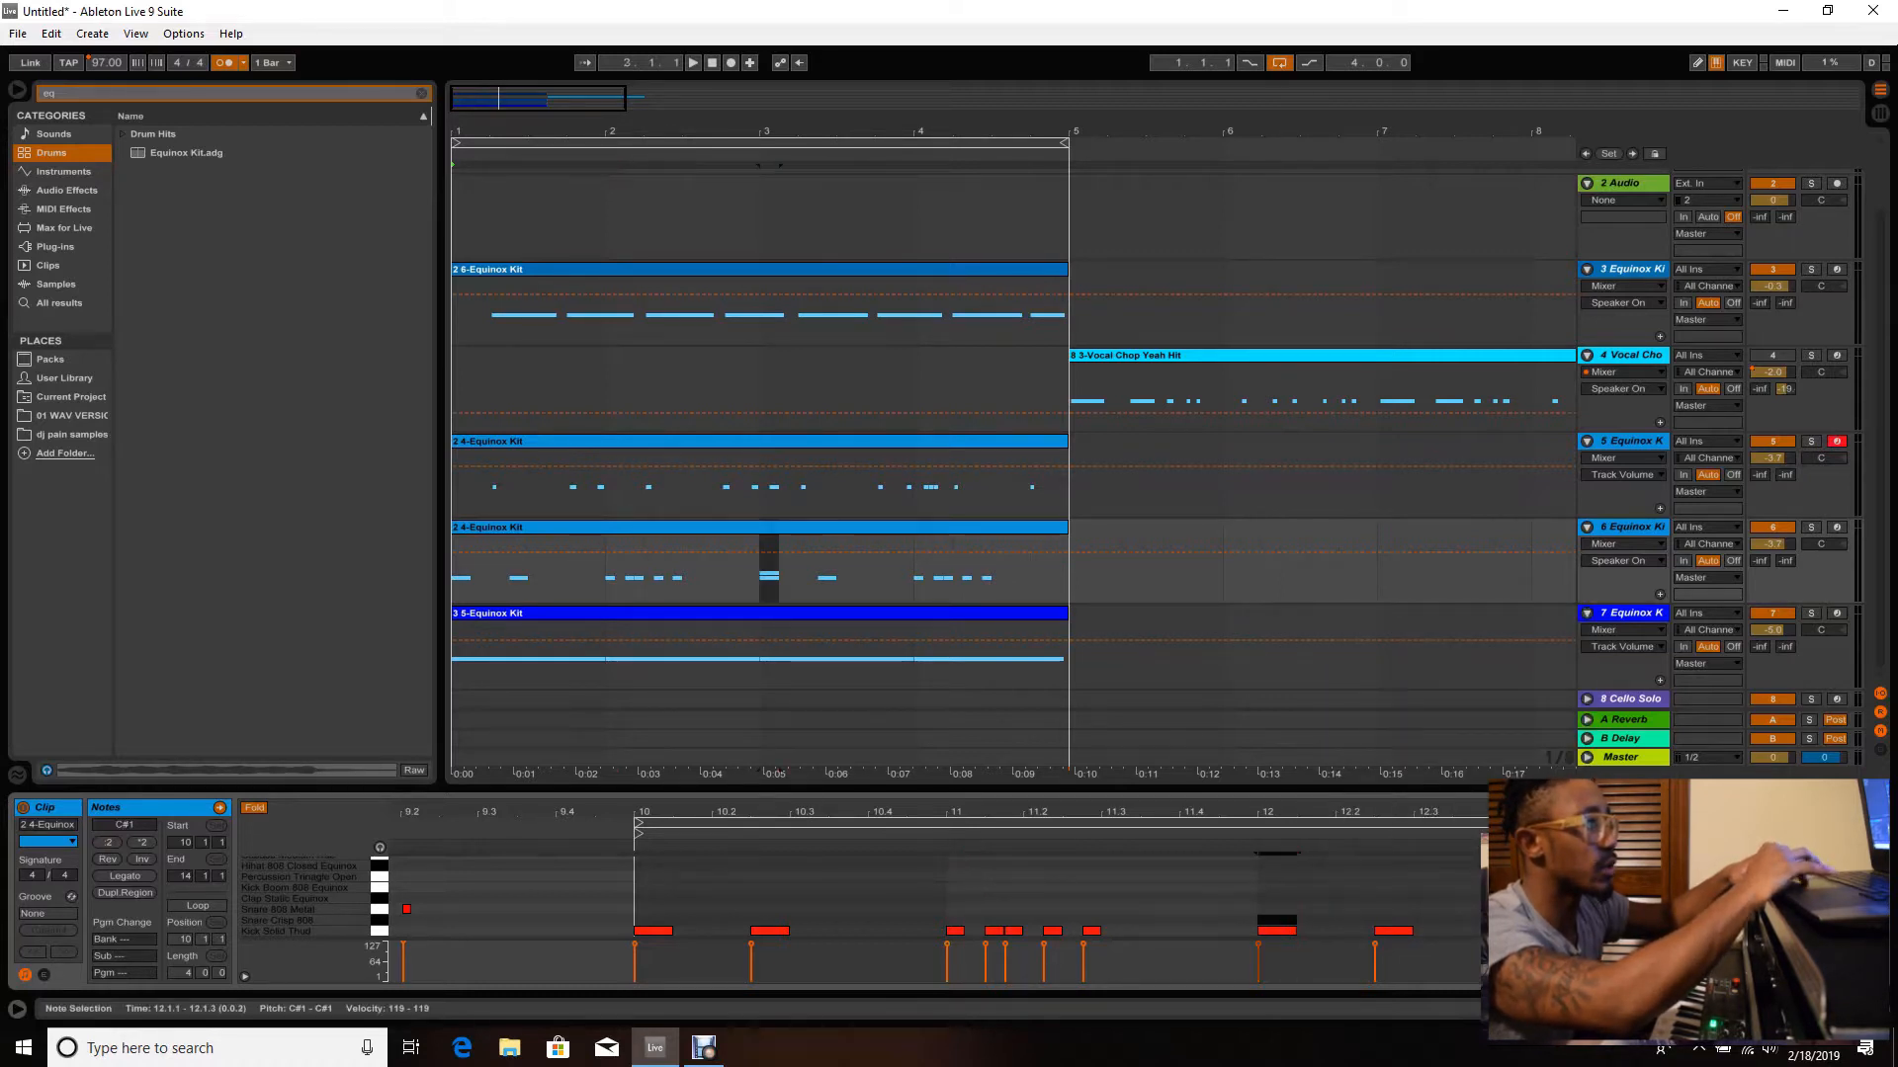
double_click(1270, 910)
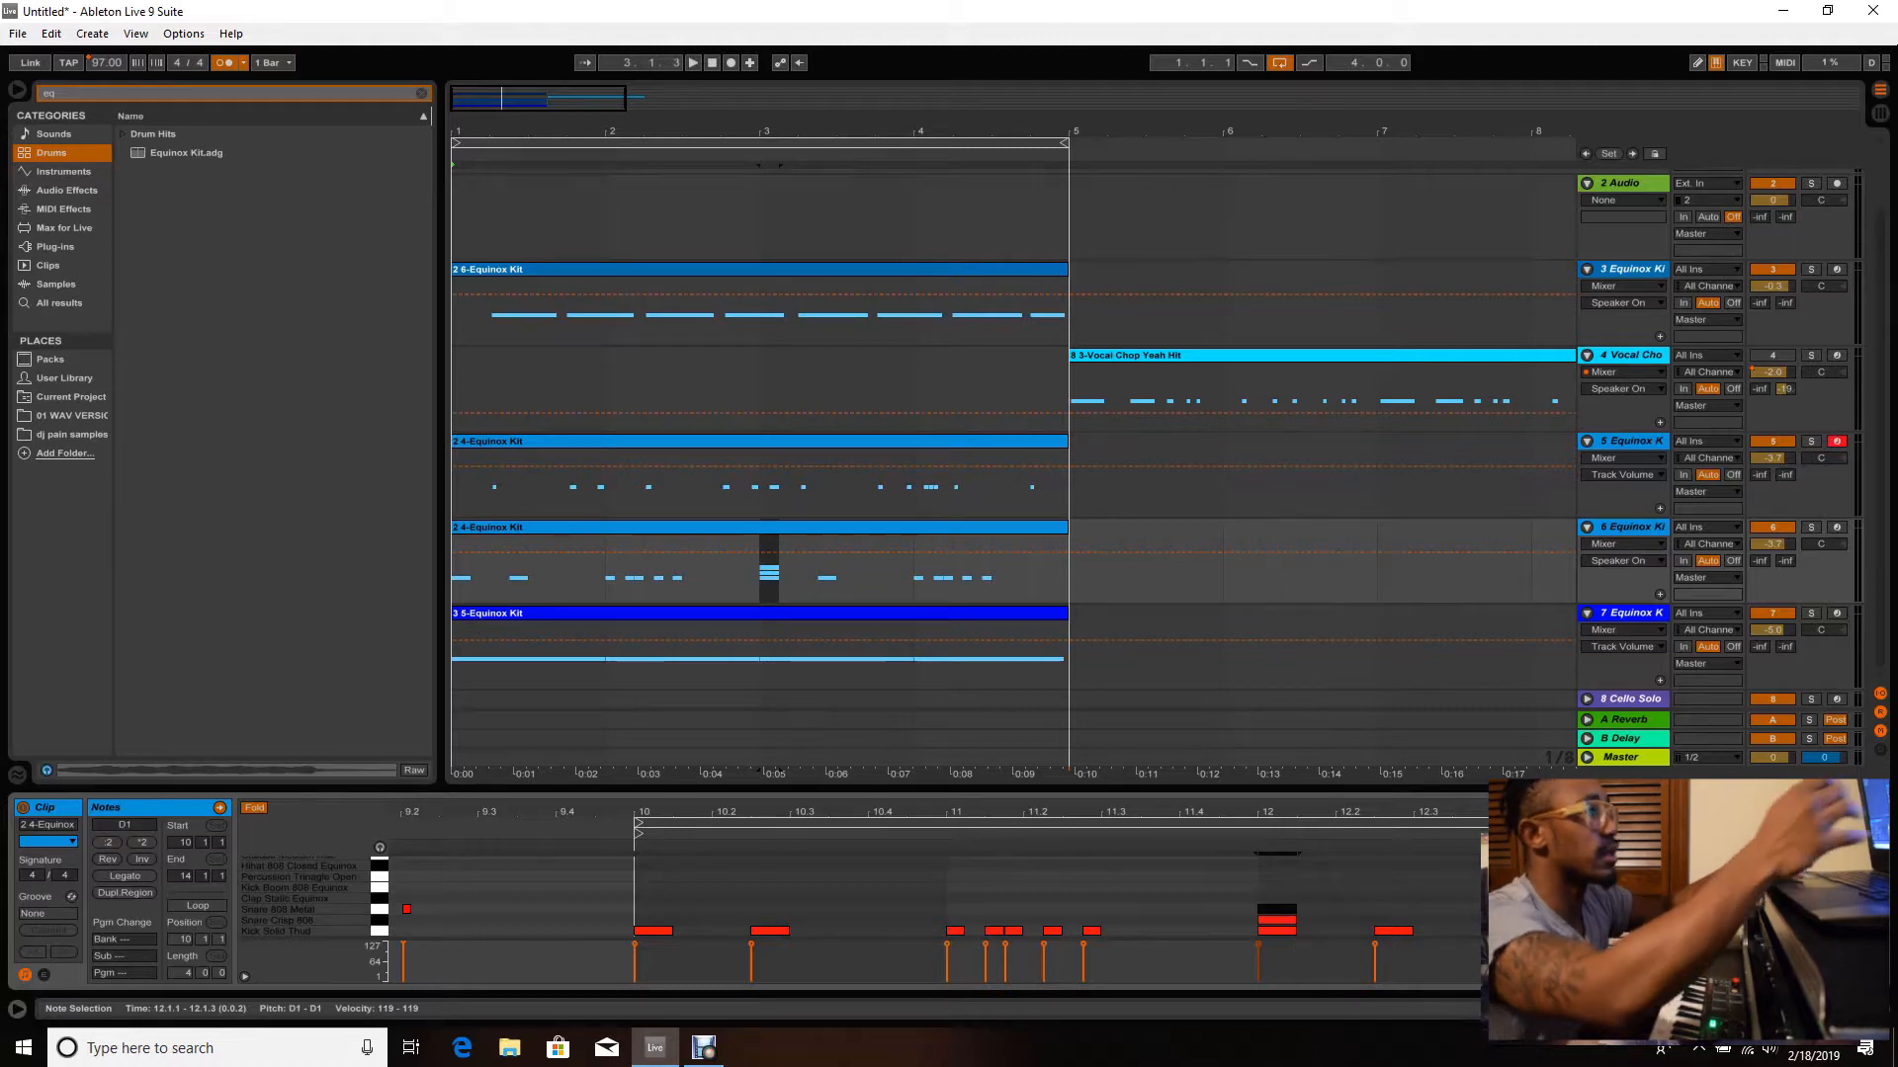
- Delete all notes from bar 12 to the end of track 6's clip
left_click(1266, 887)
left_click_drag(1266, 888, 1761, 890)
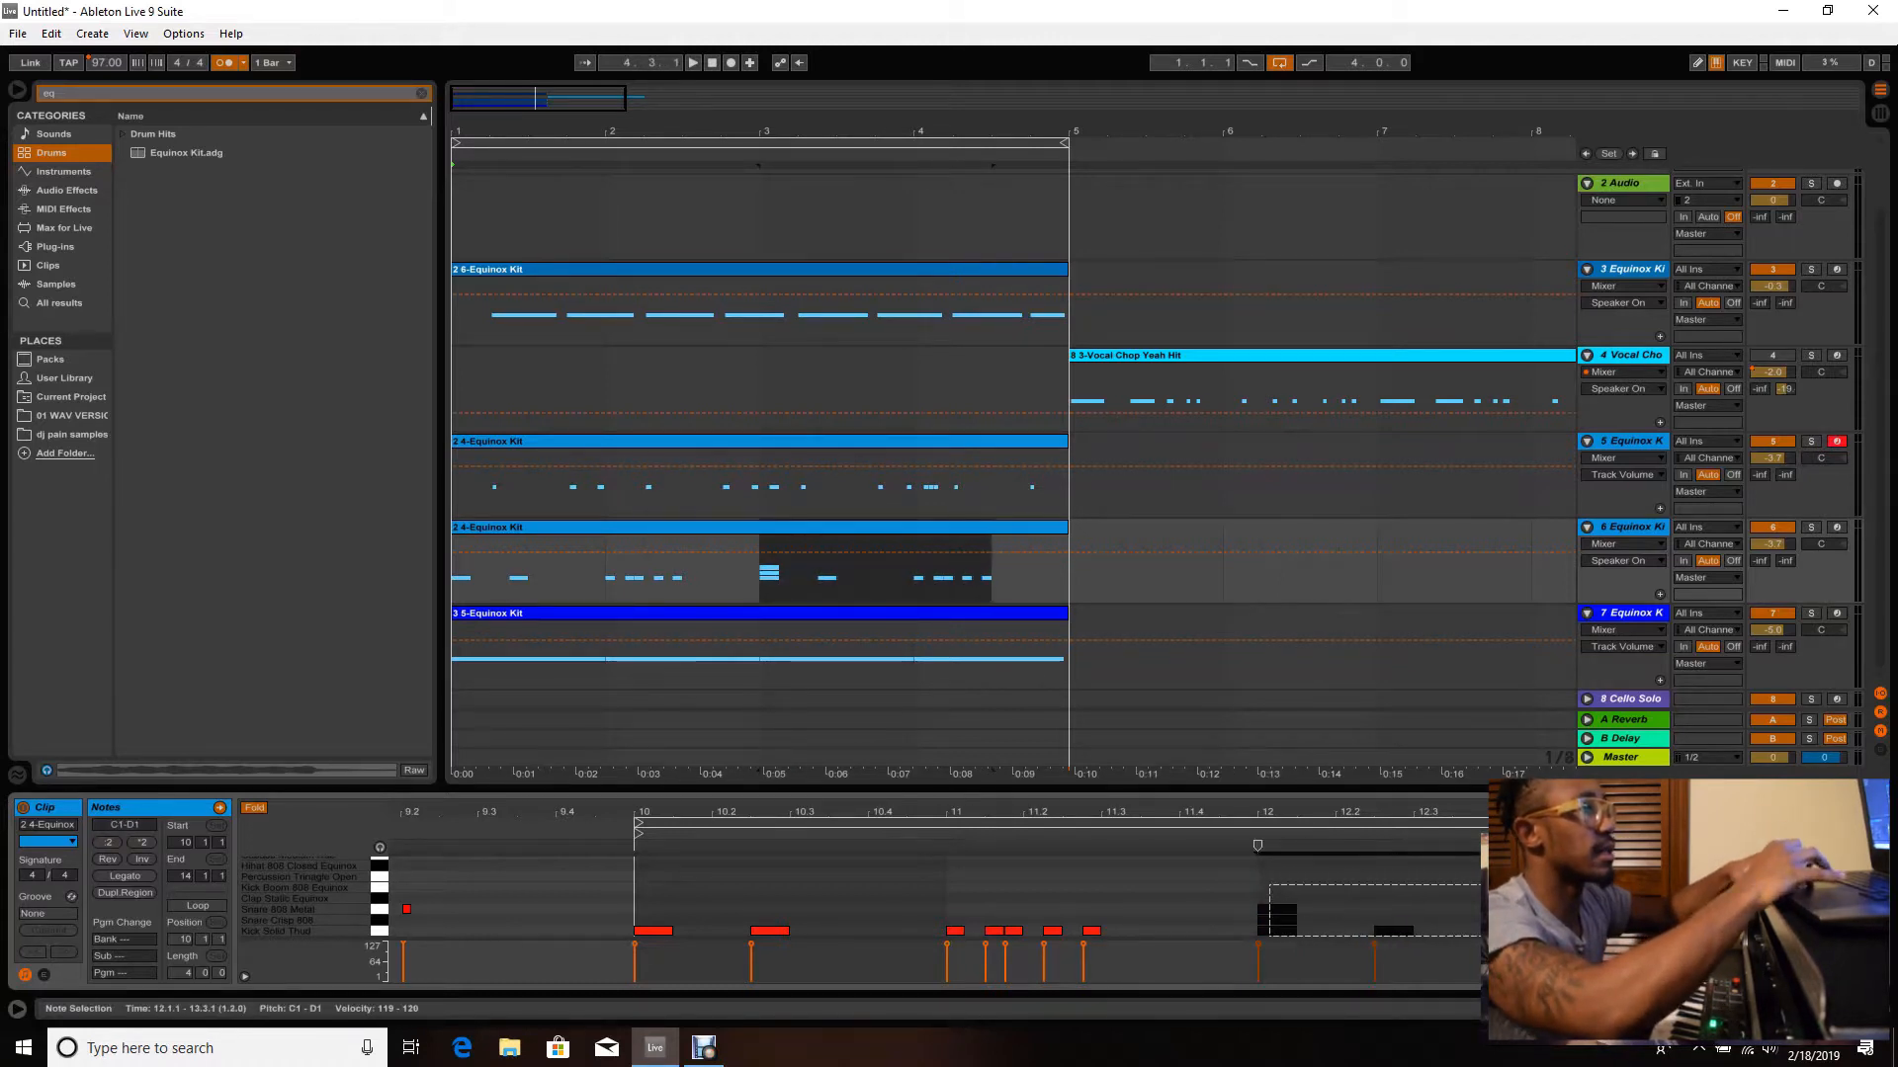
key("Delete")
- Redraw the Kick Solid Thud notes at 12.1.1, 12.2.3 and in bar 13, using 1/16 notes for the short hits
left_click(1261, 887)
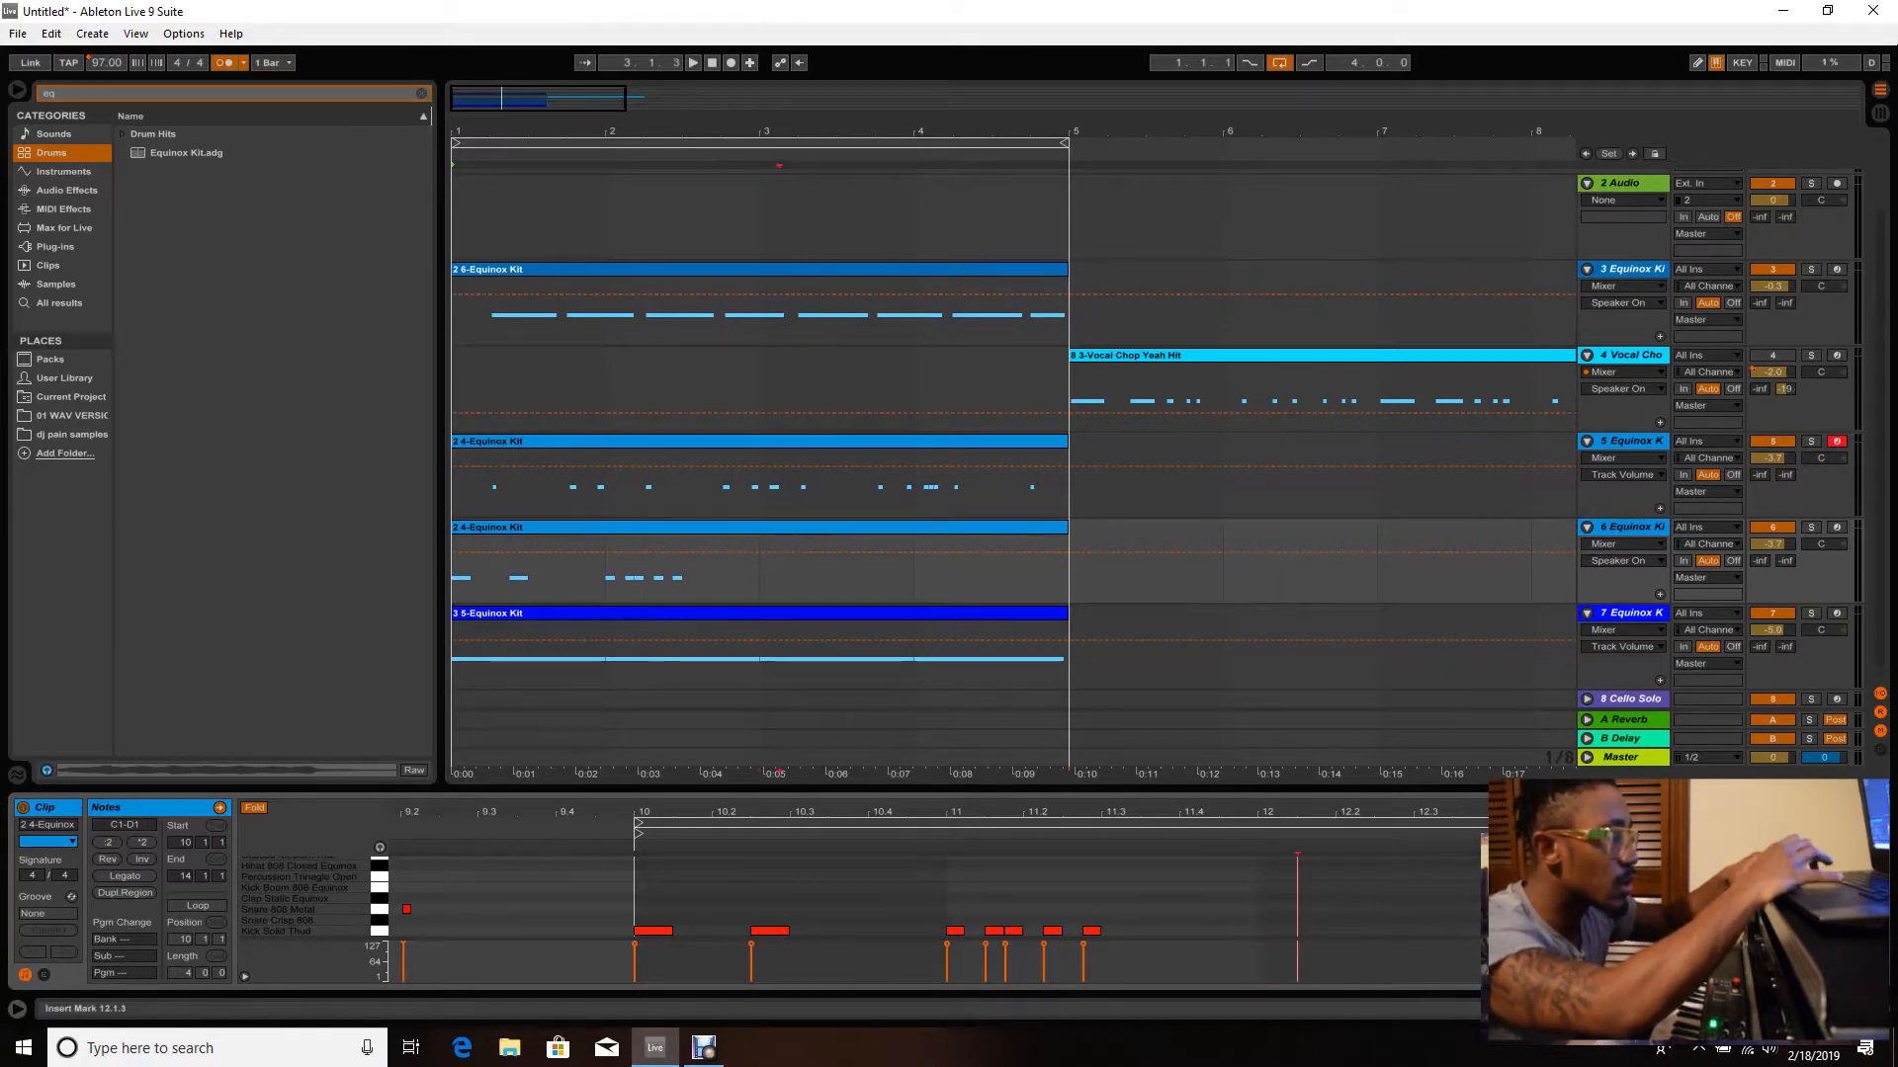
key("ctrl+v")
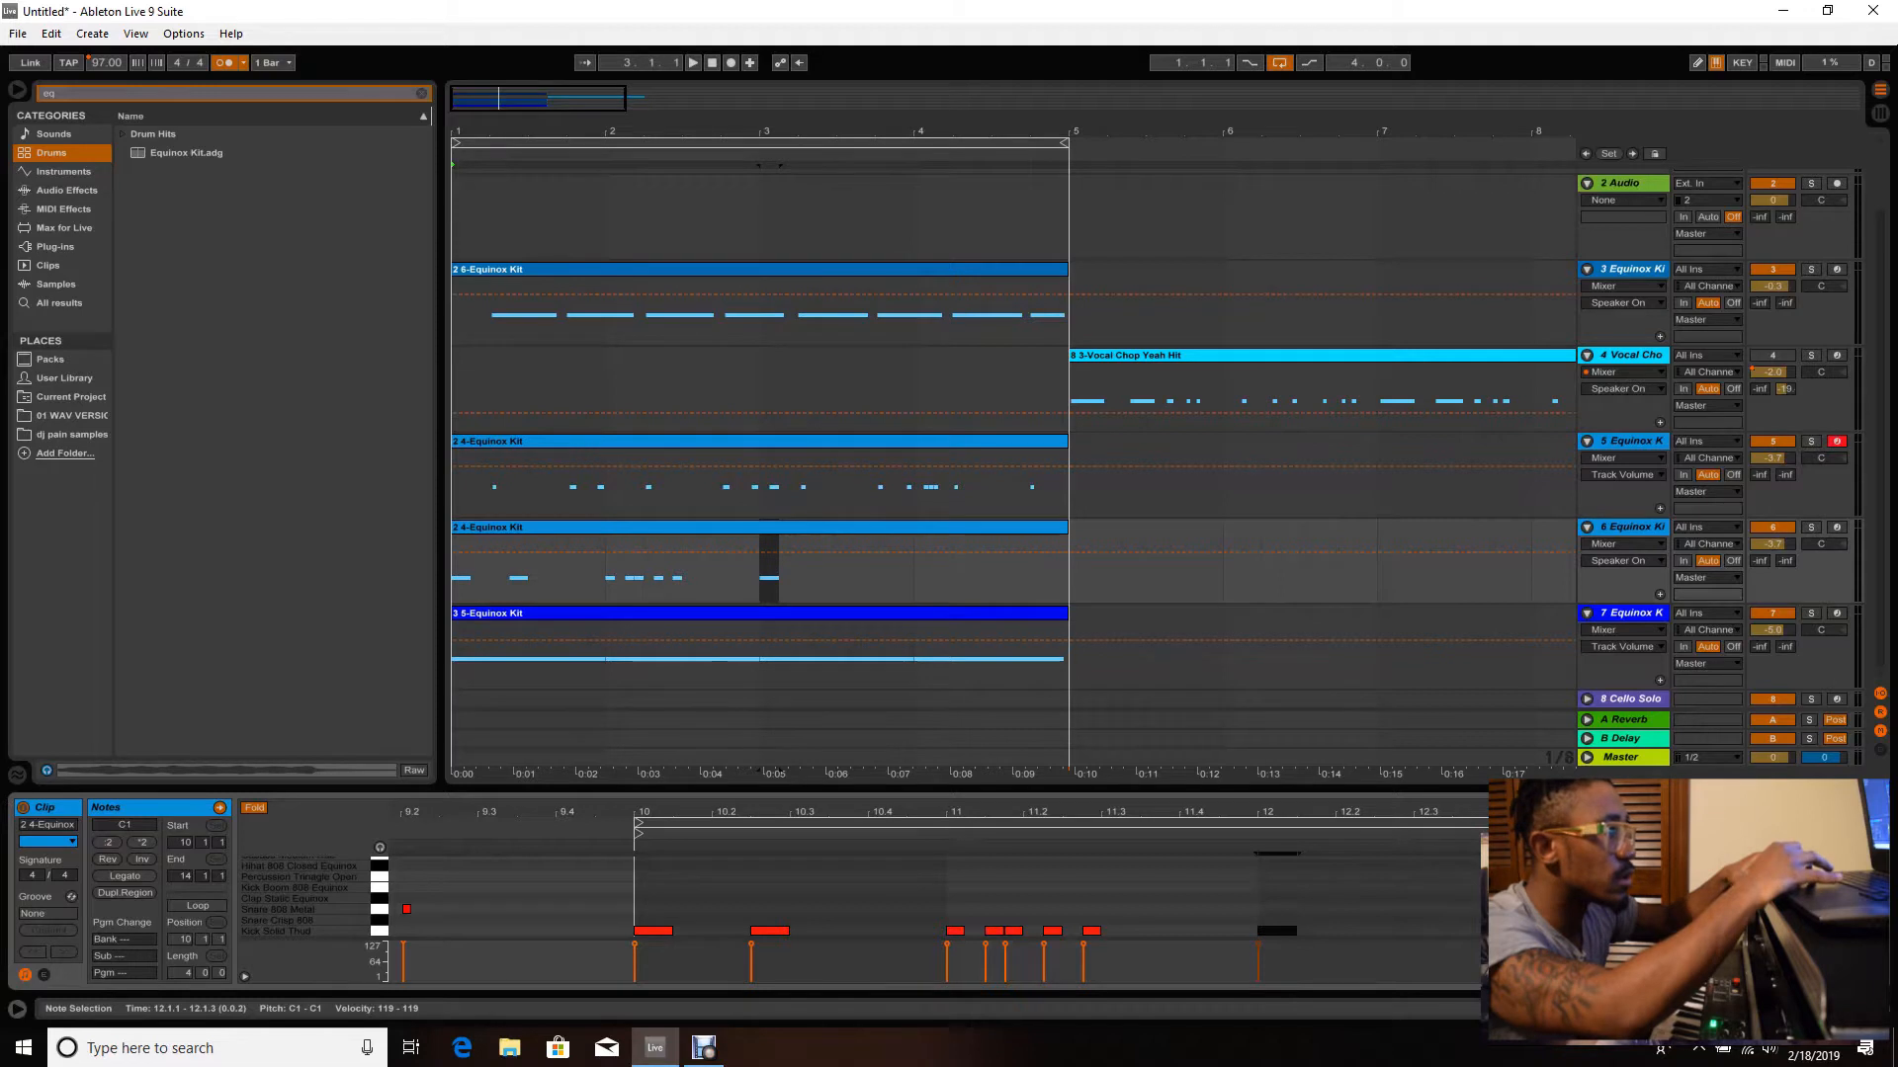
key("ctrl+v")
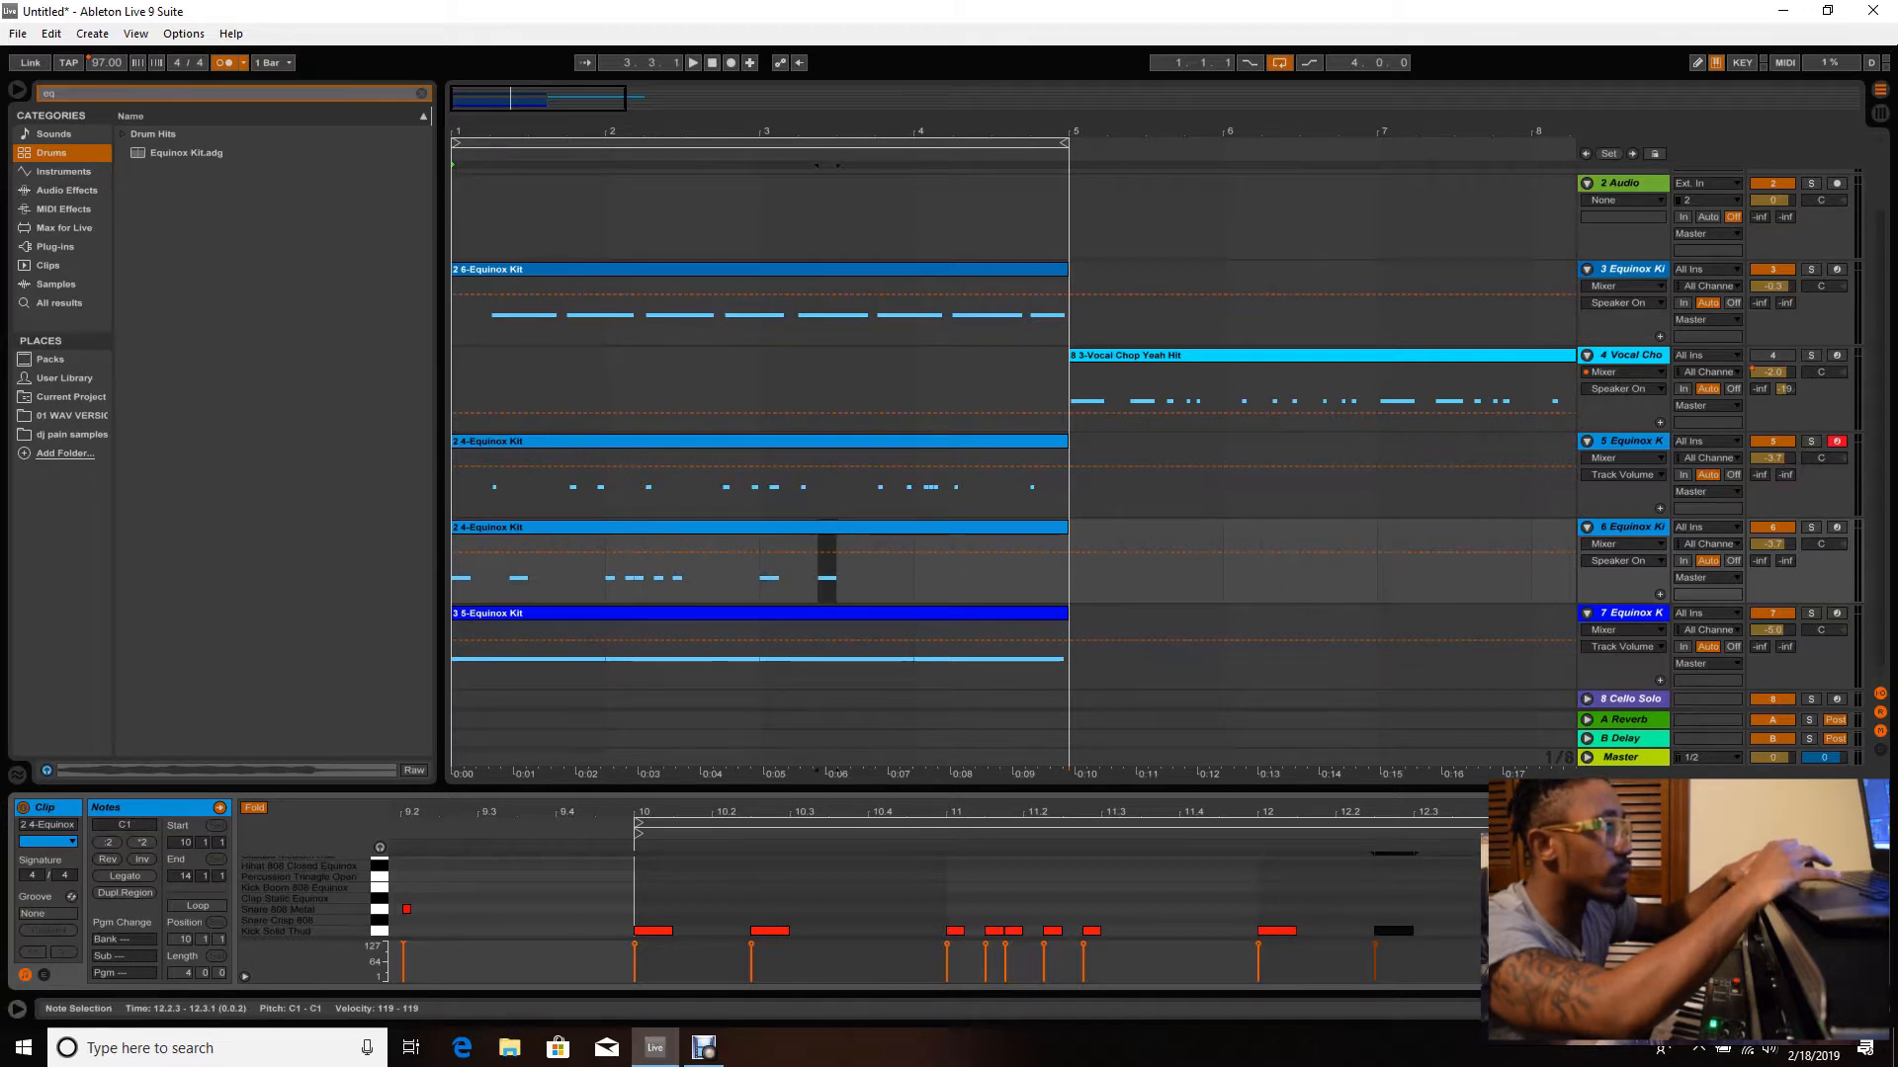
right_click(1581, 900)
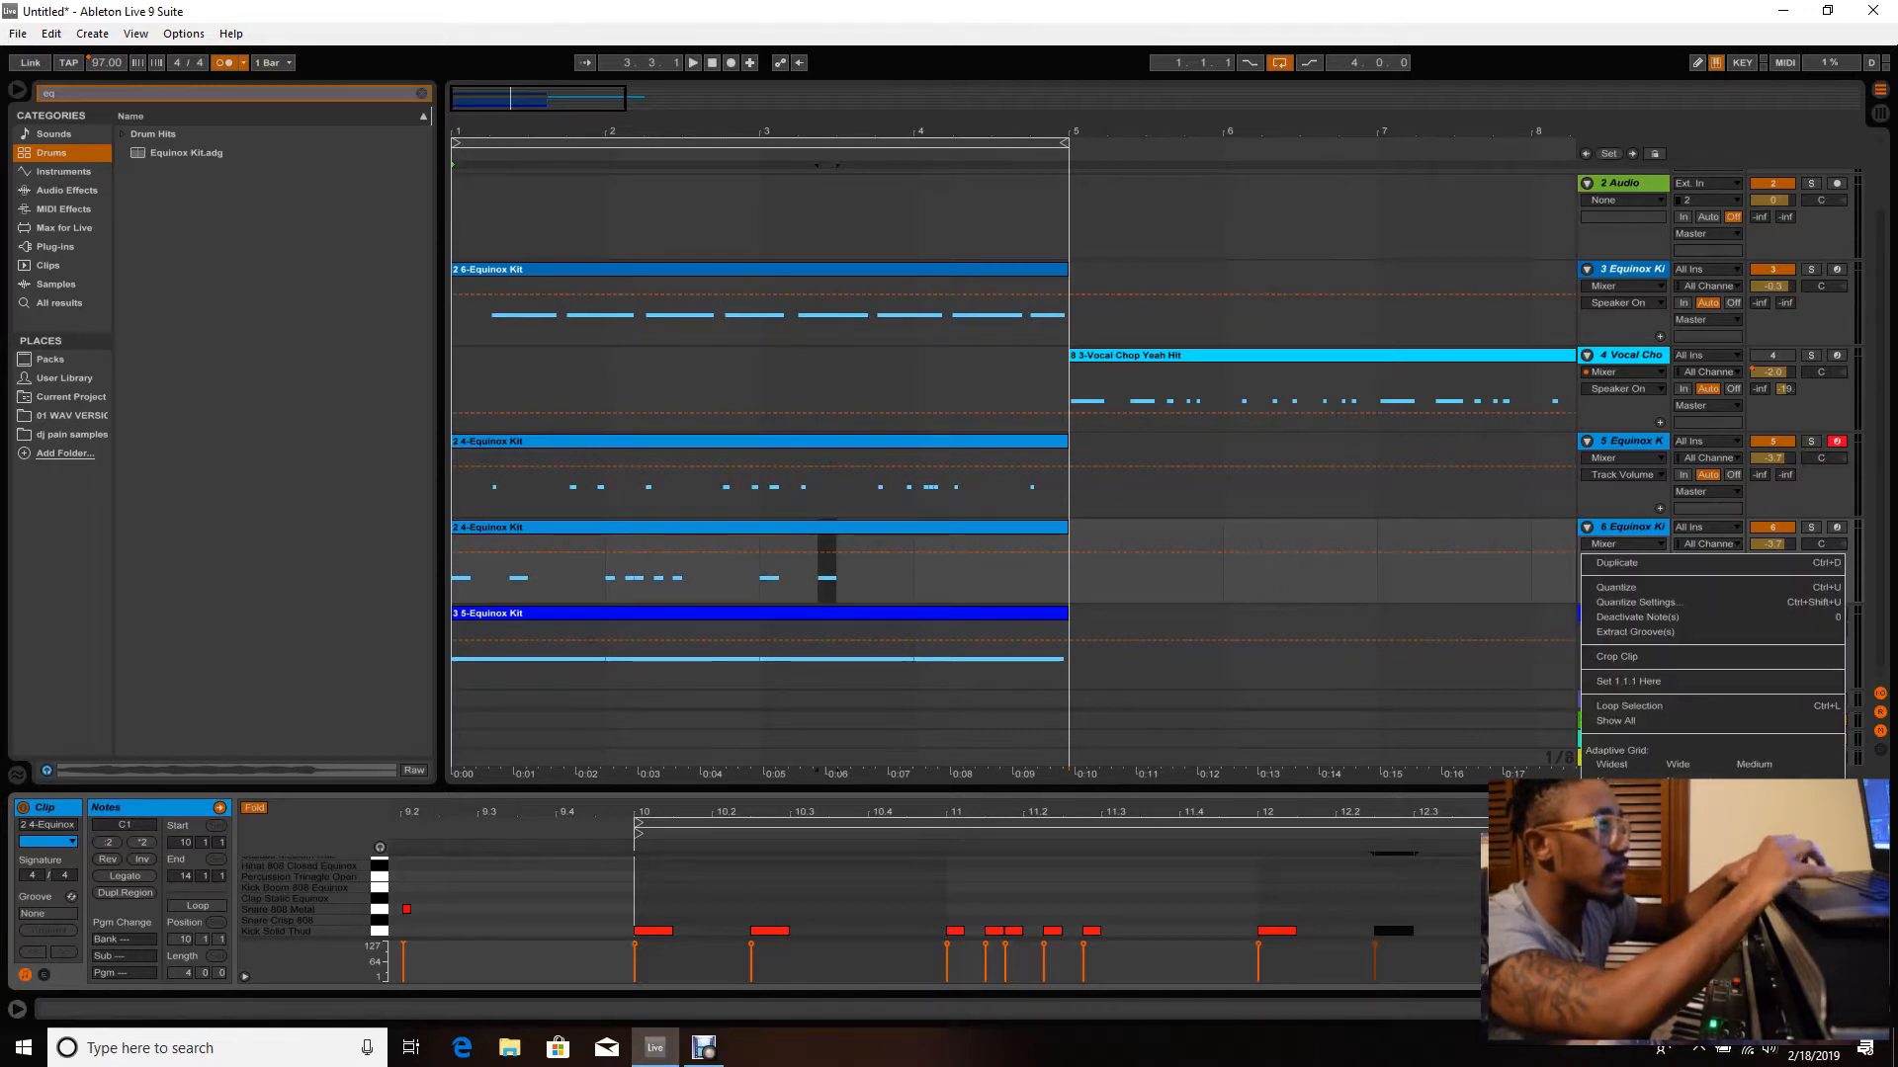
left_click(1677, 840)
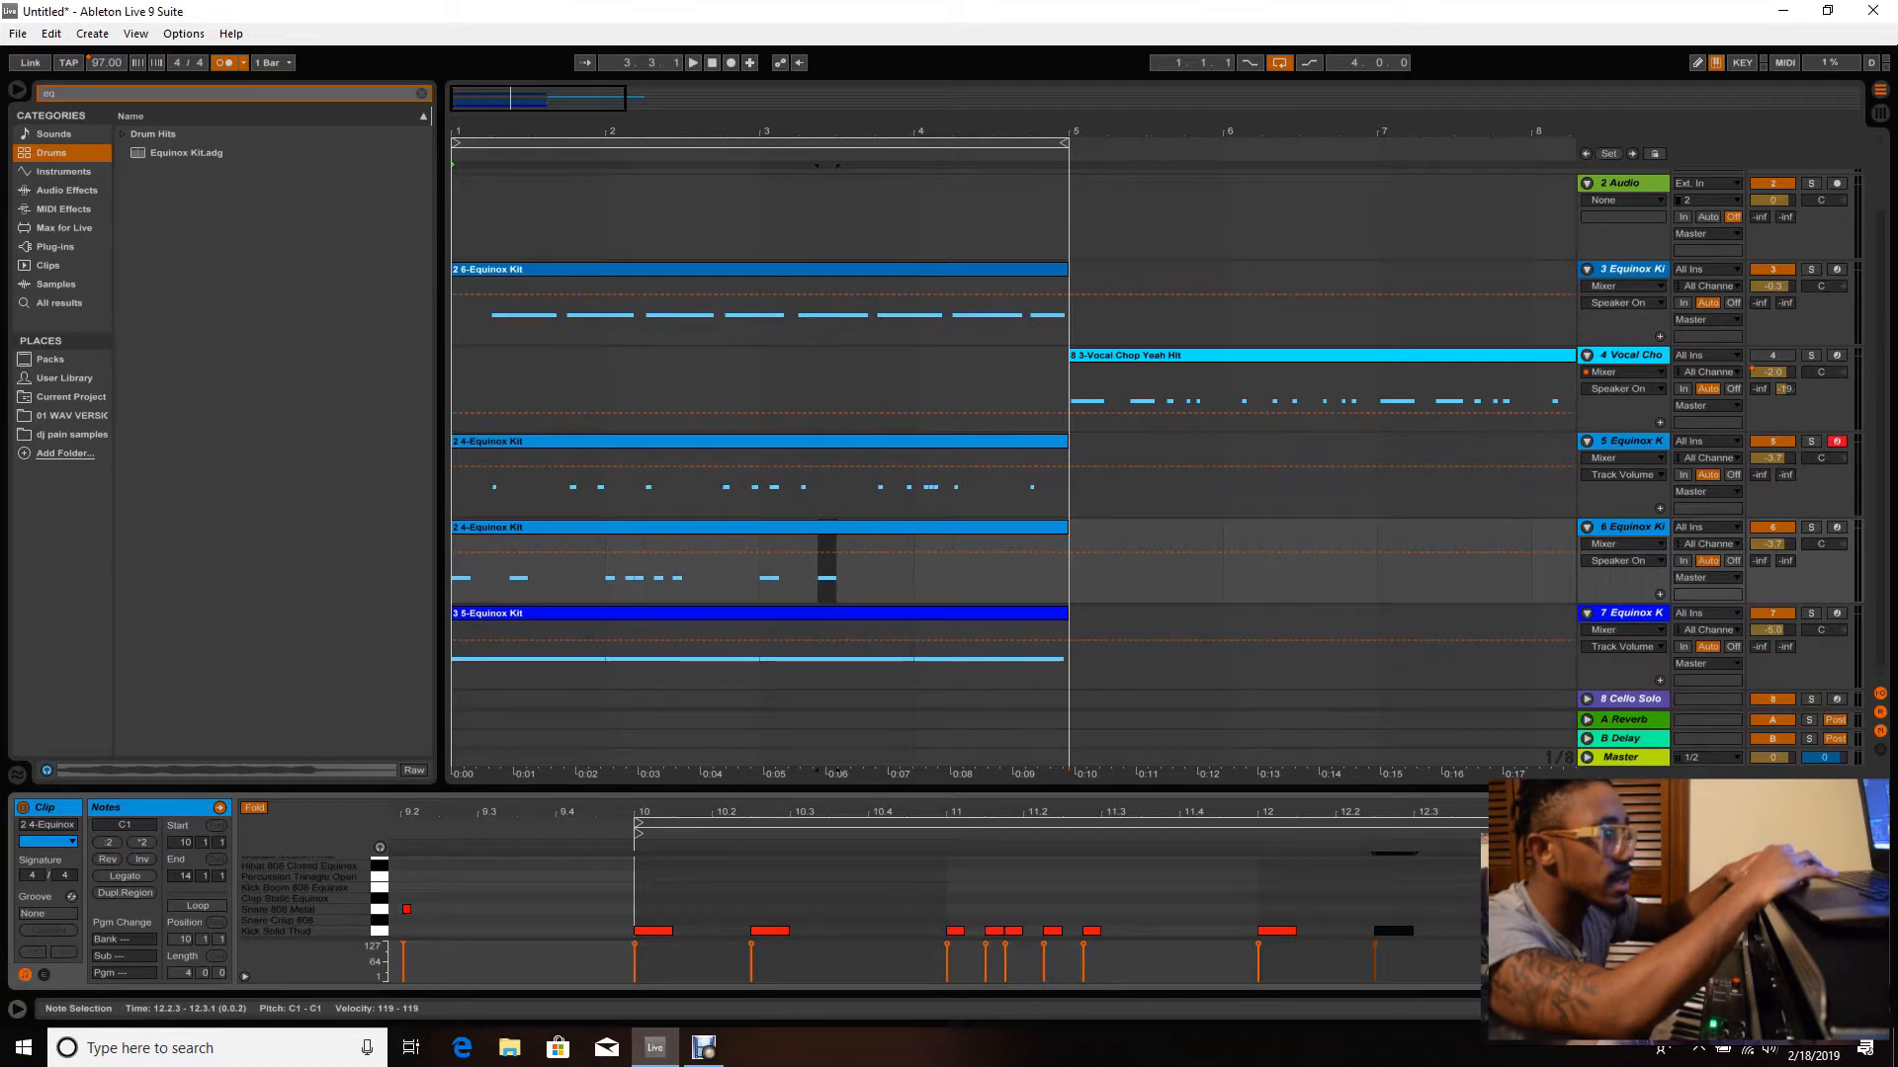
double_click(1578, 931)
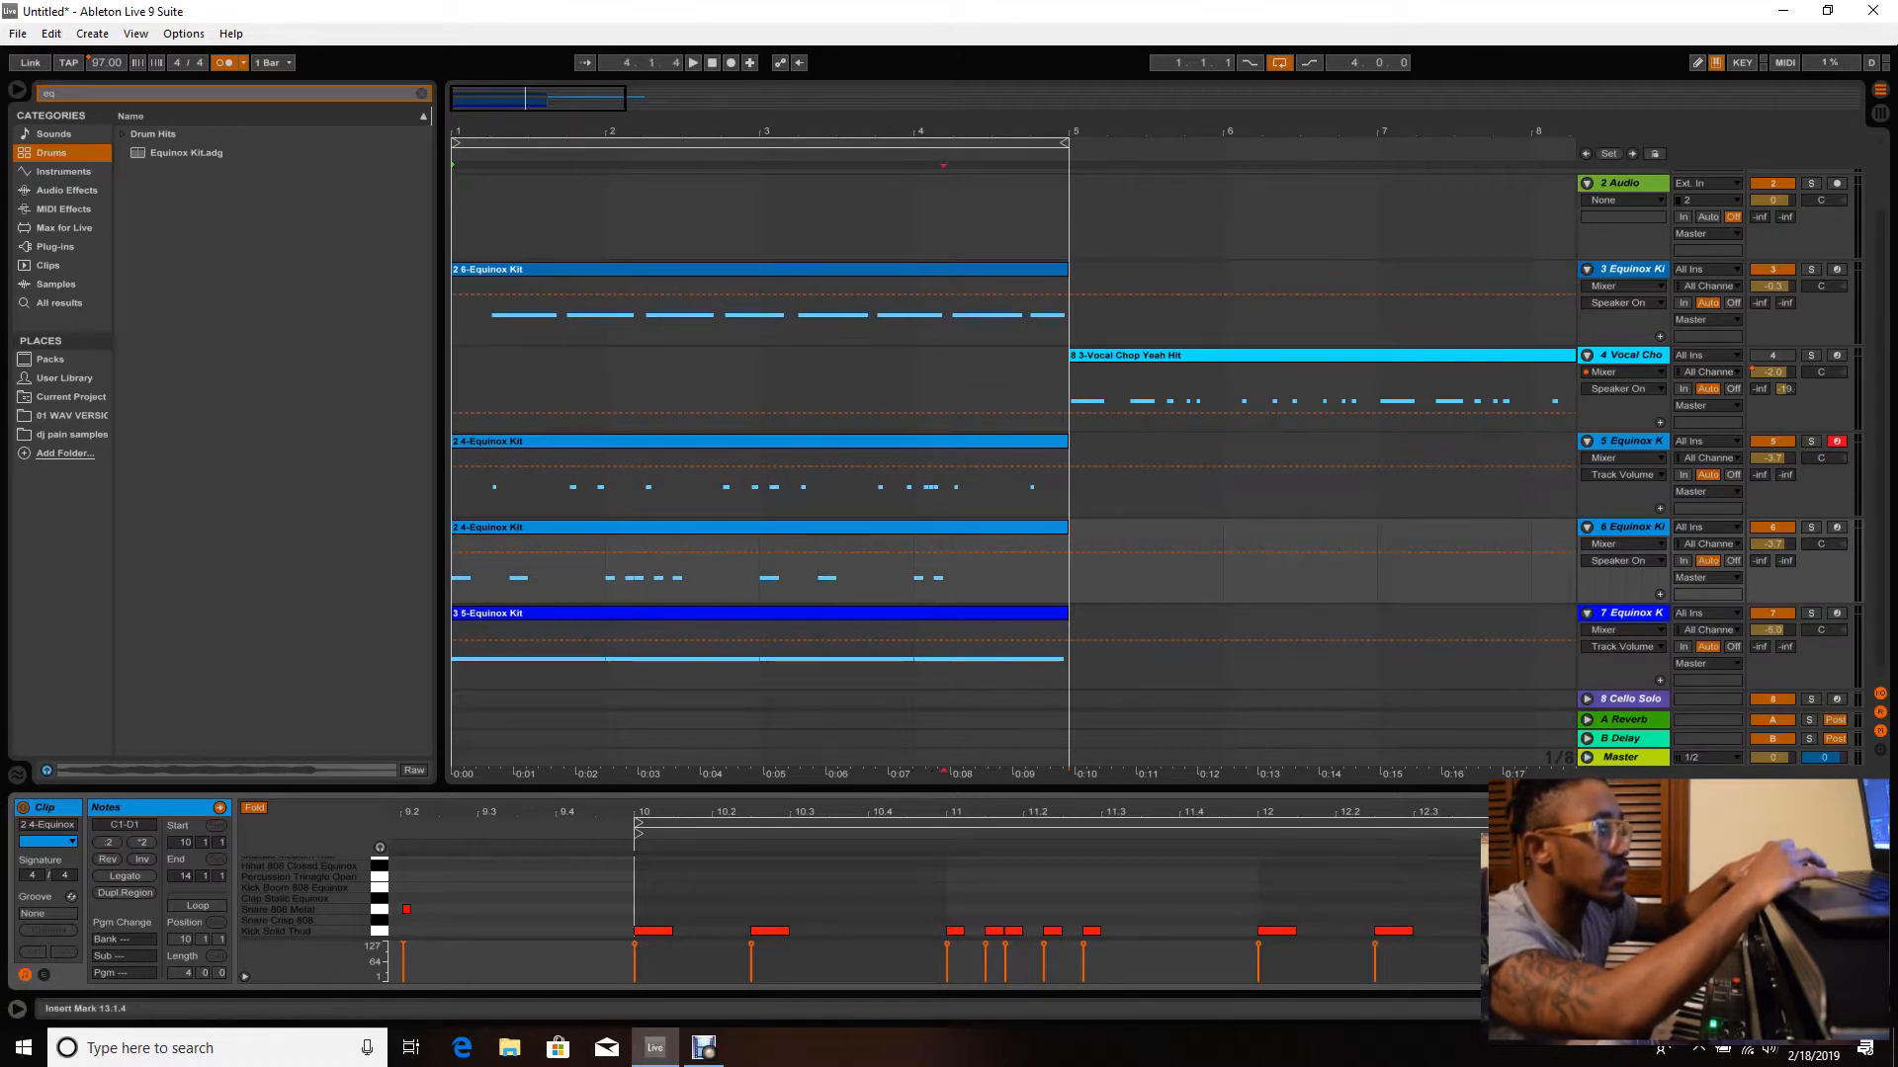
key("b")
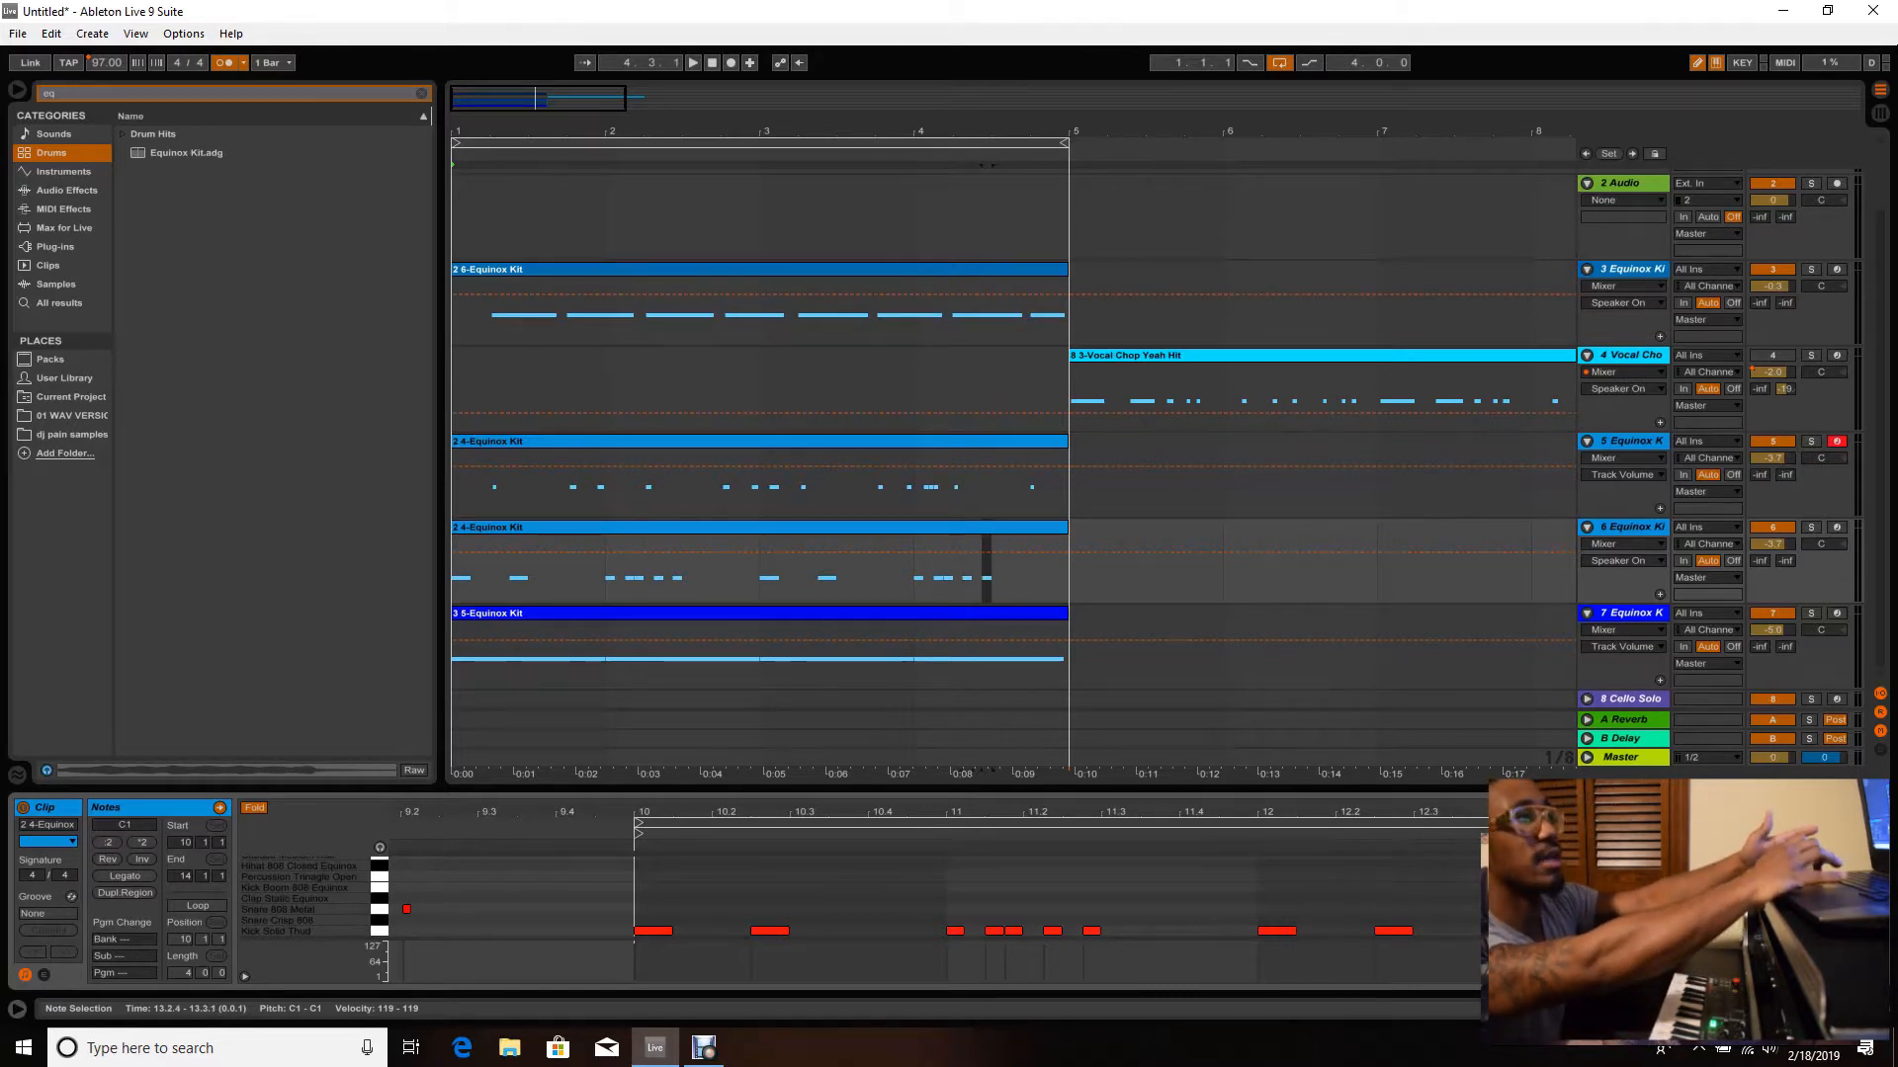
key("b")
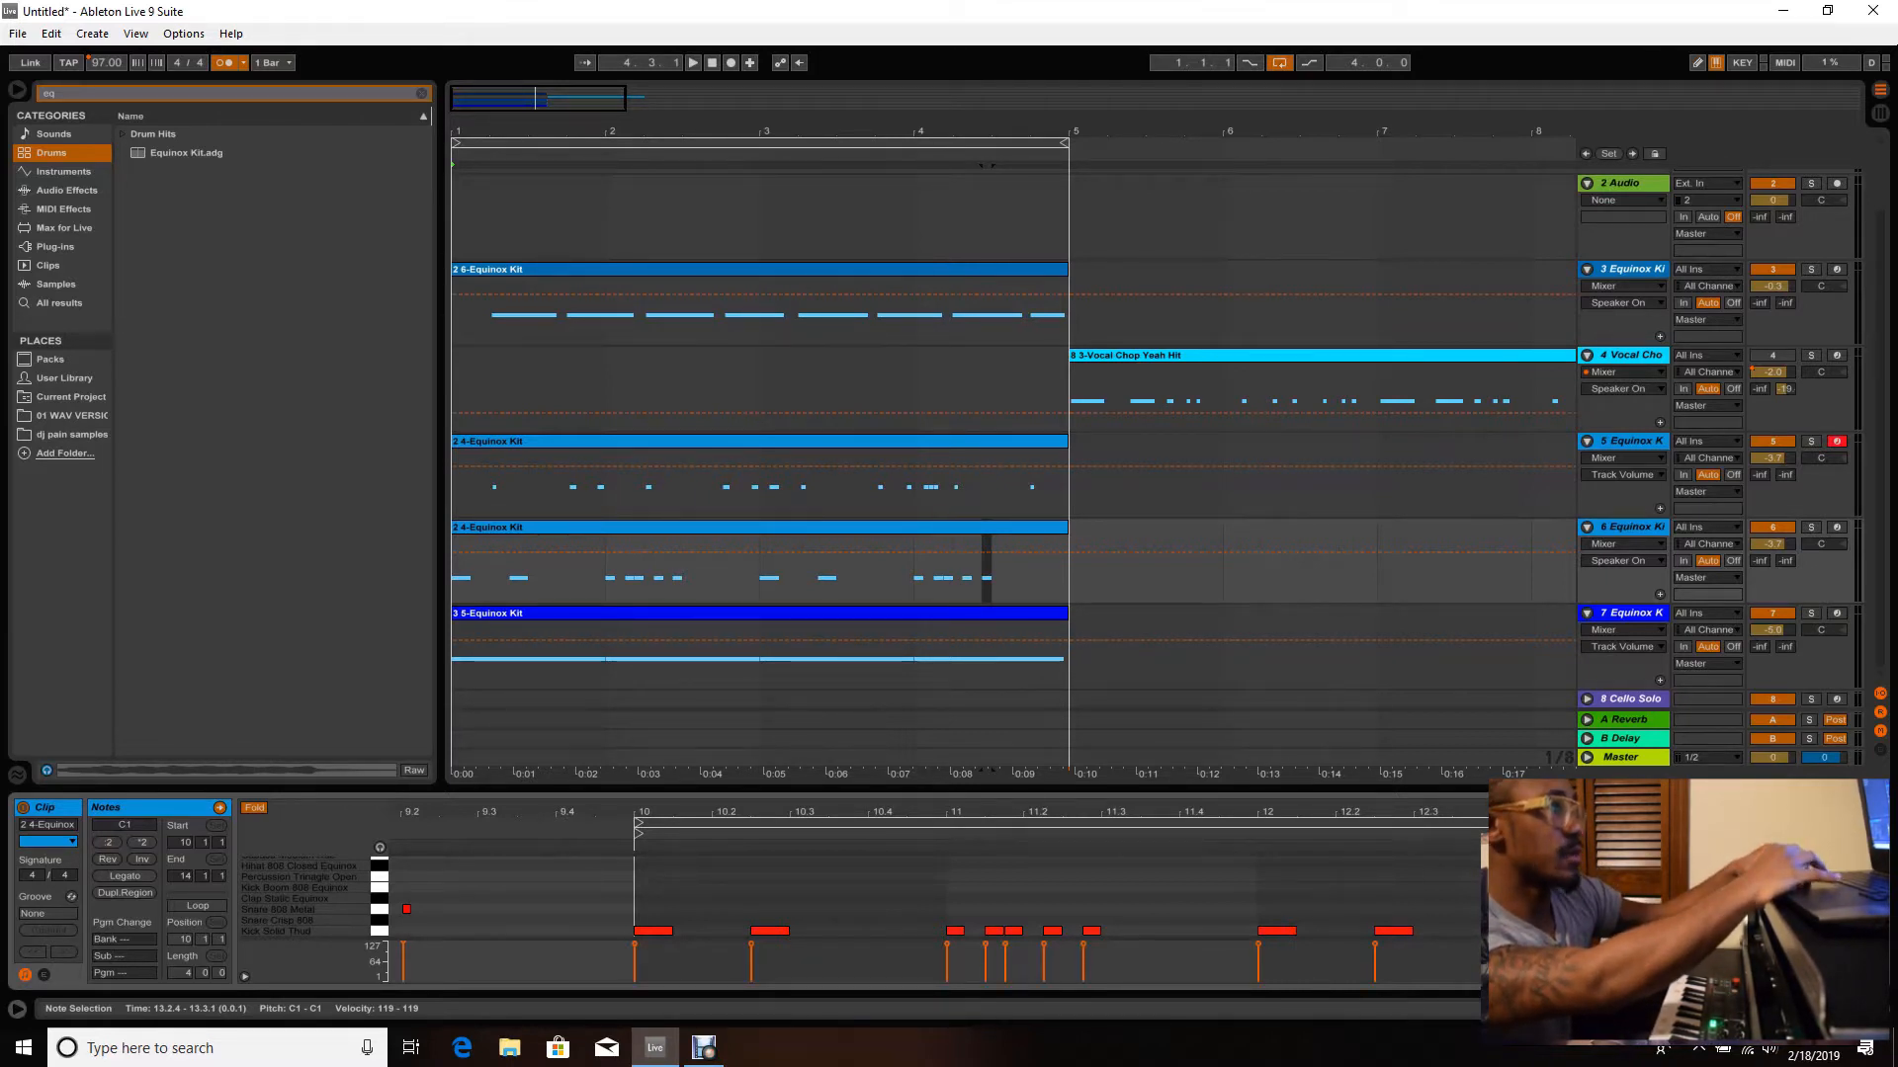
- Replace the notes from bar 12 onward in track 6's clip with a duplicate of the notes in bars 10 and 11
left_click_drag(1261, 883, 1854, 933)
key("Delete")
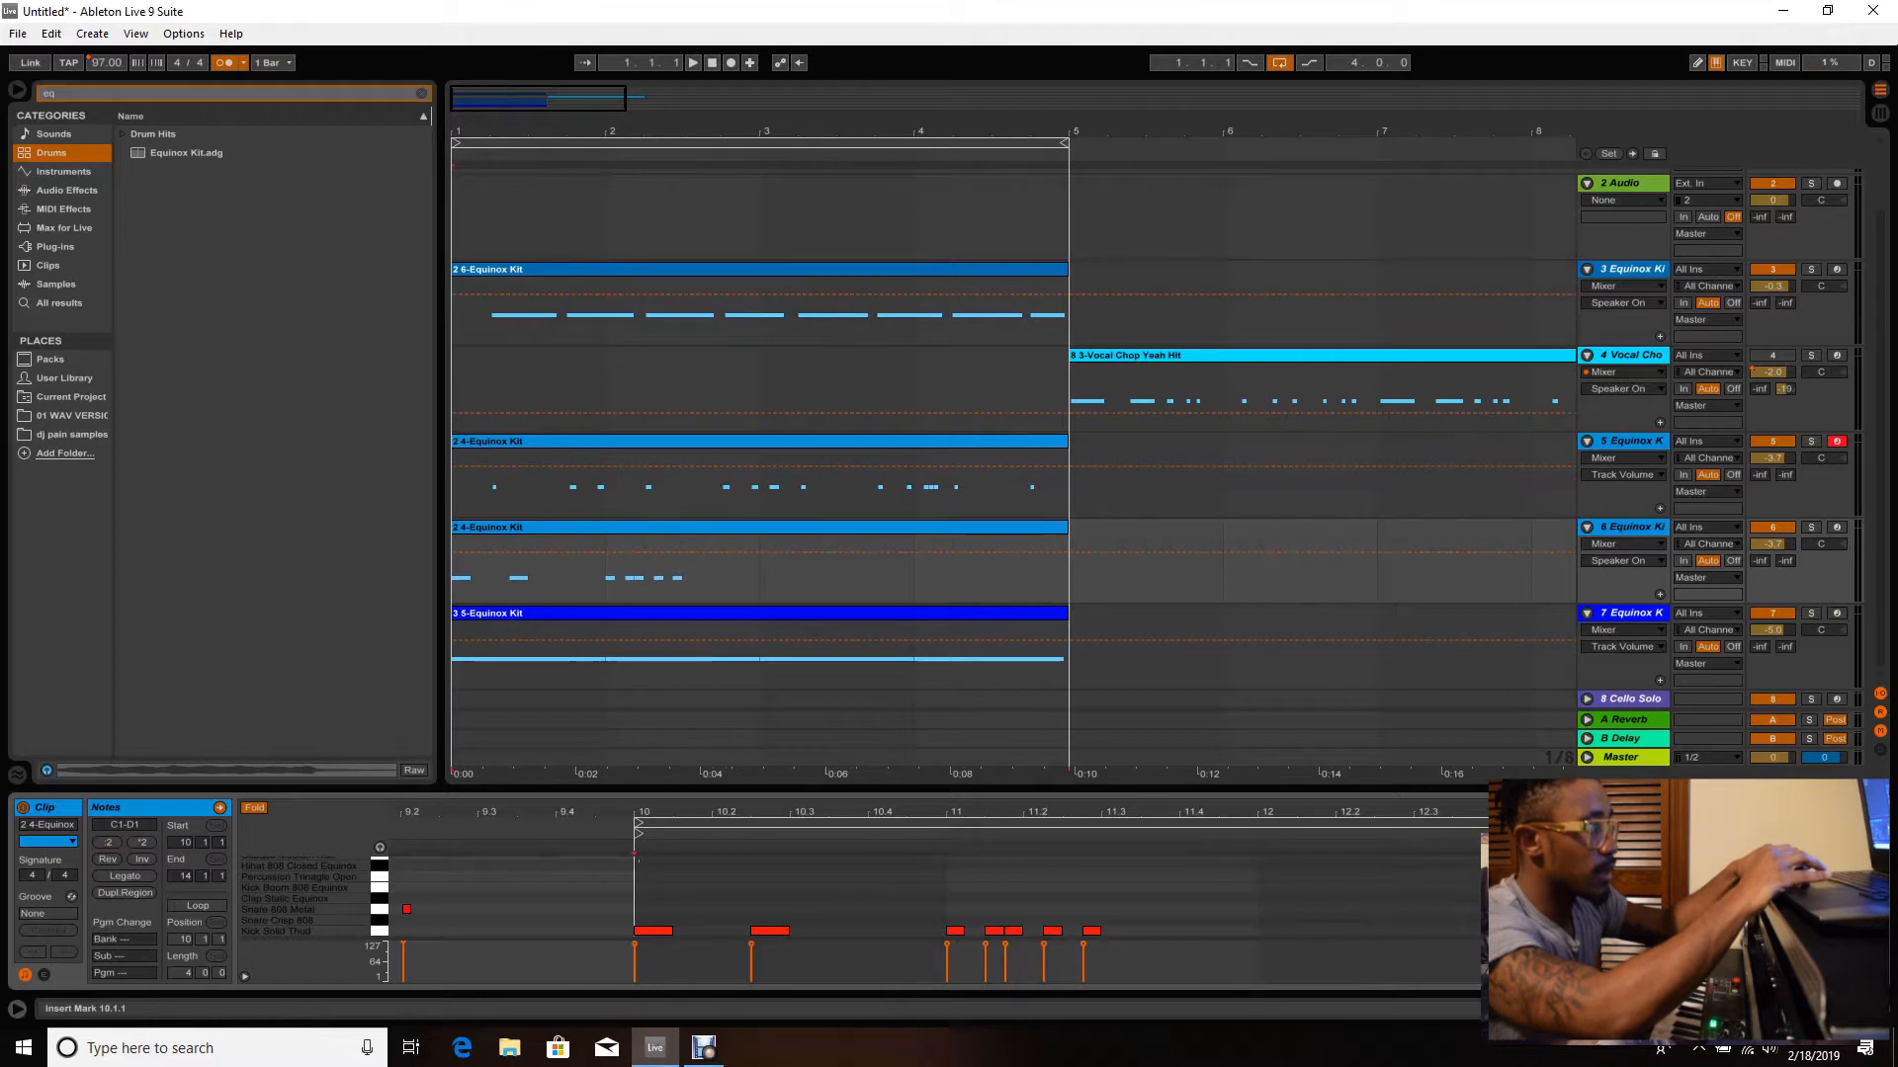
left_click_drag(637, 857, 1255, 935)
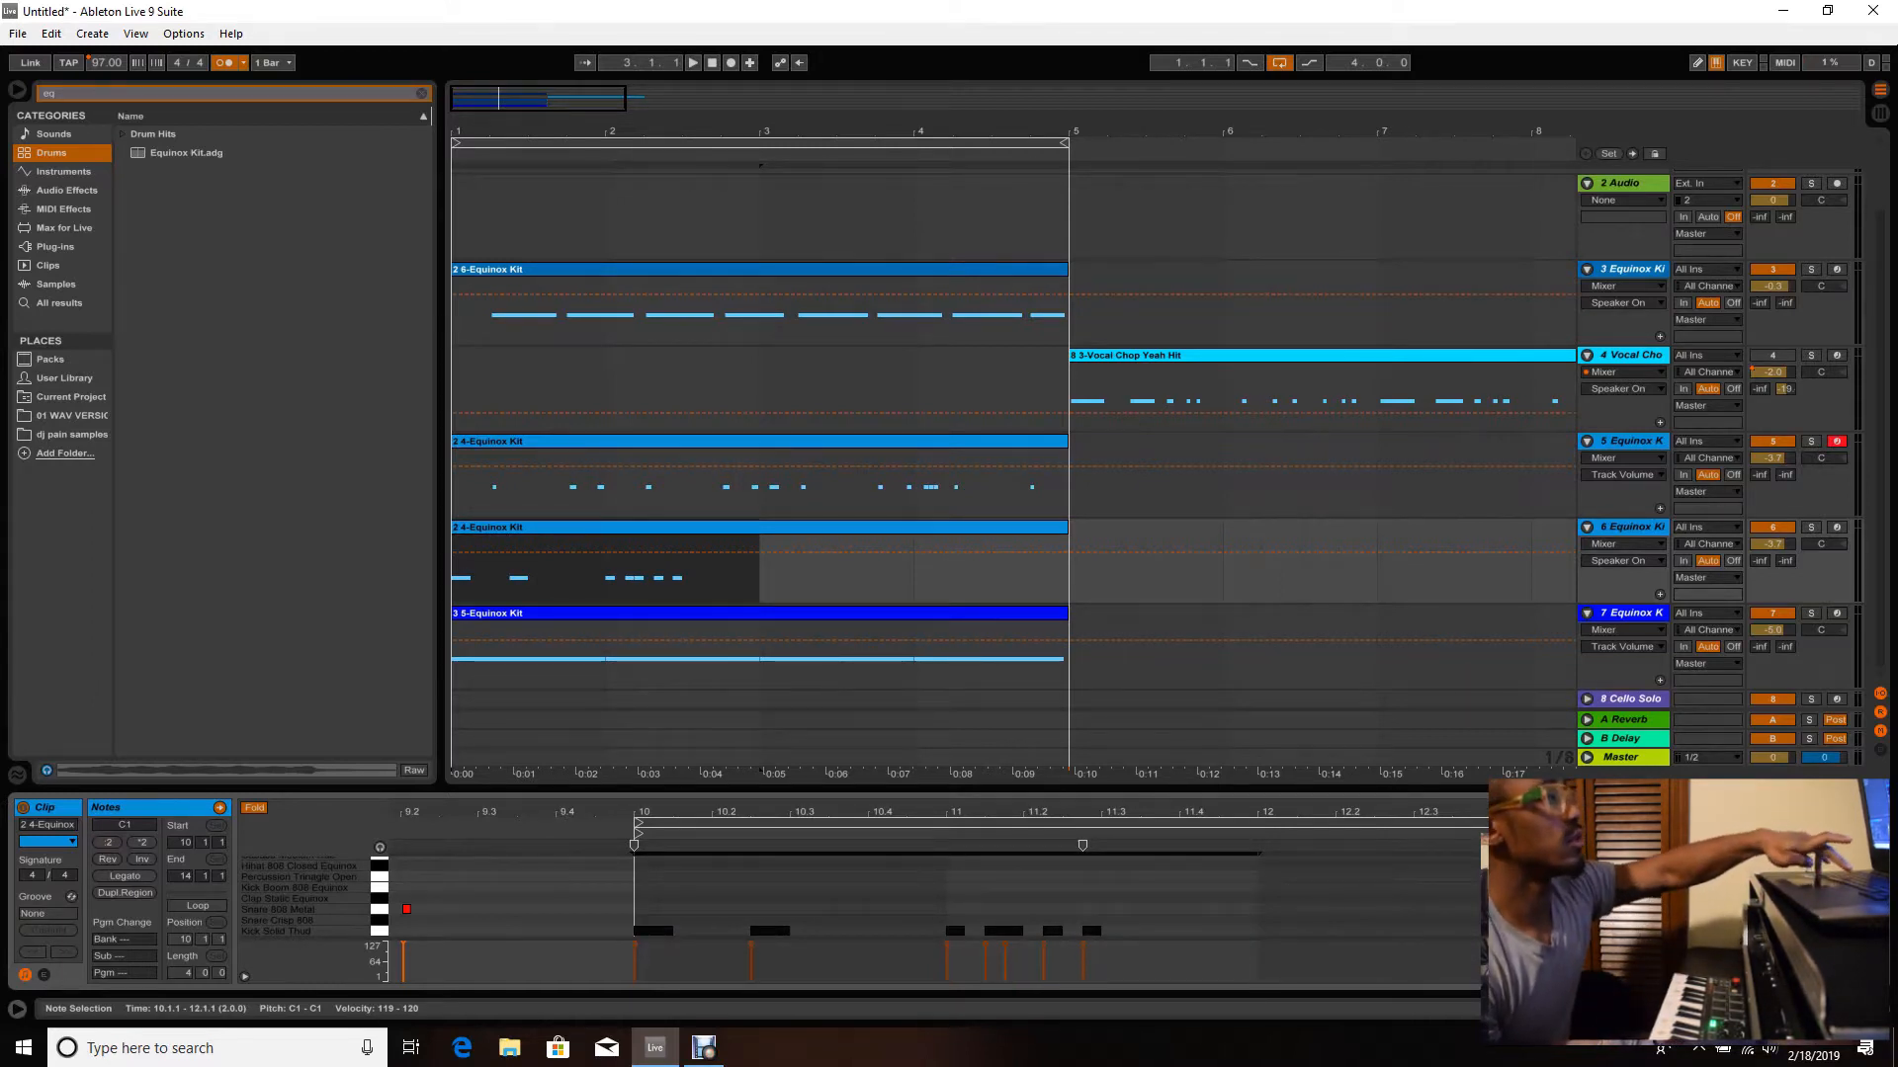
key("ctrl+d")
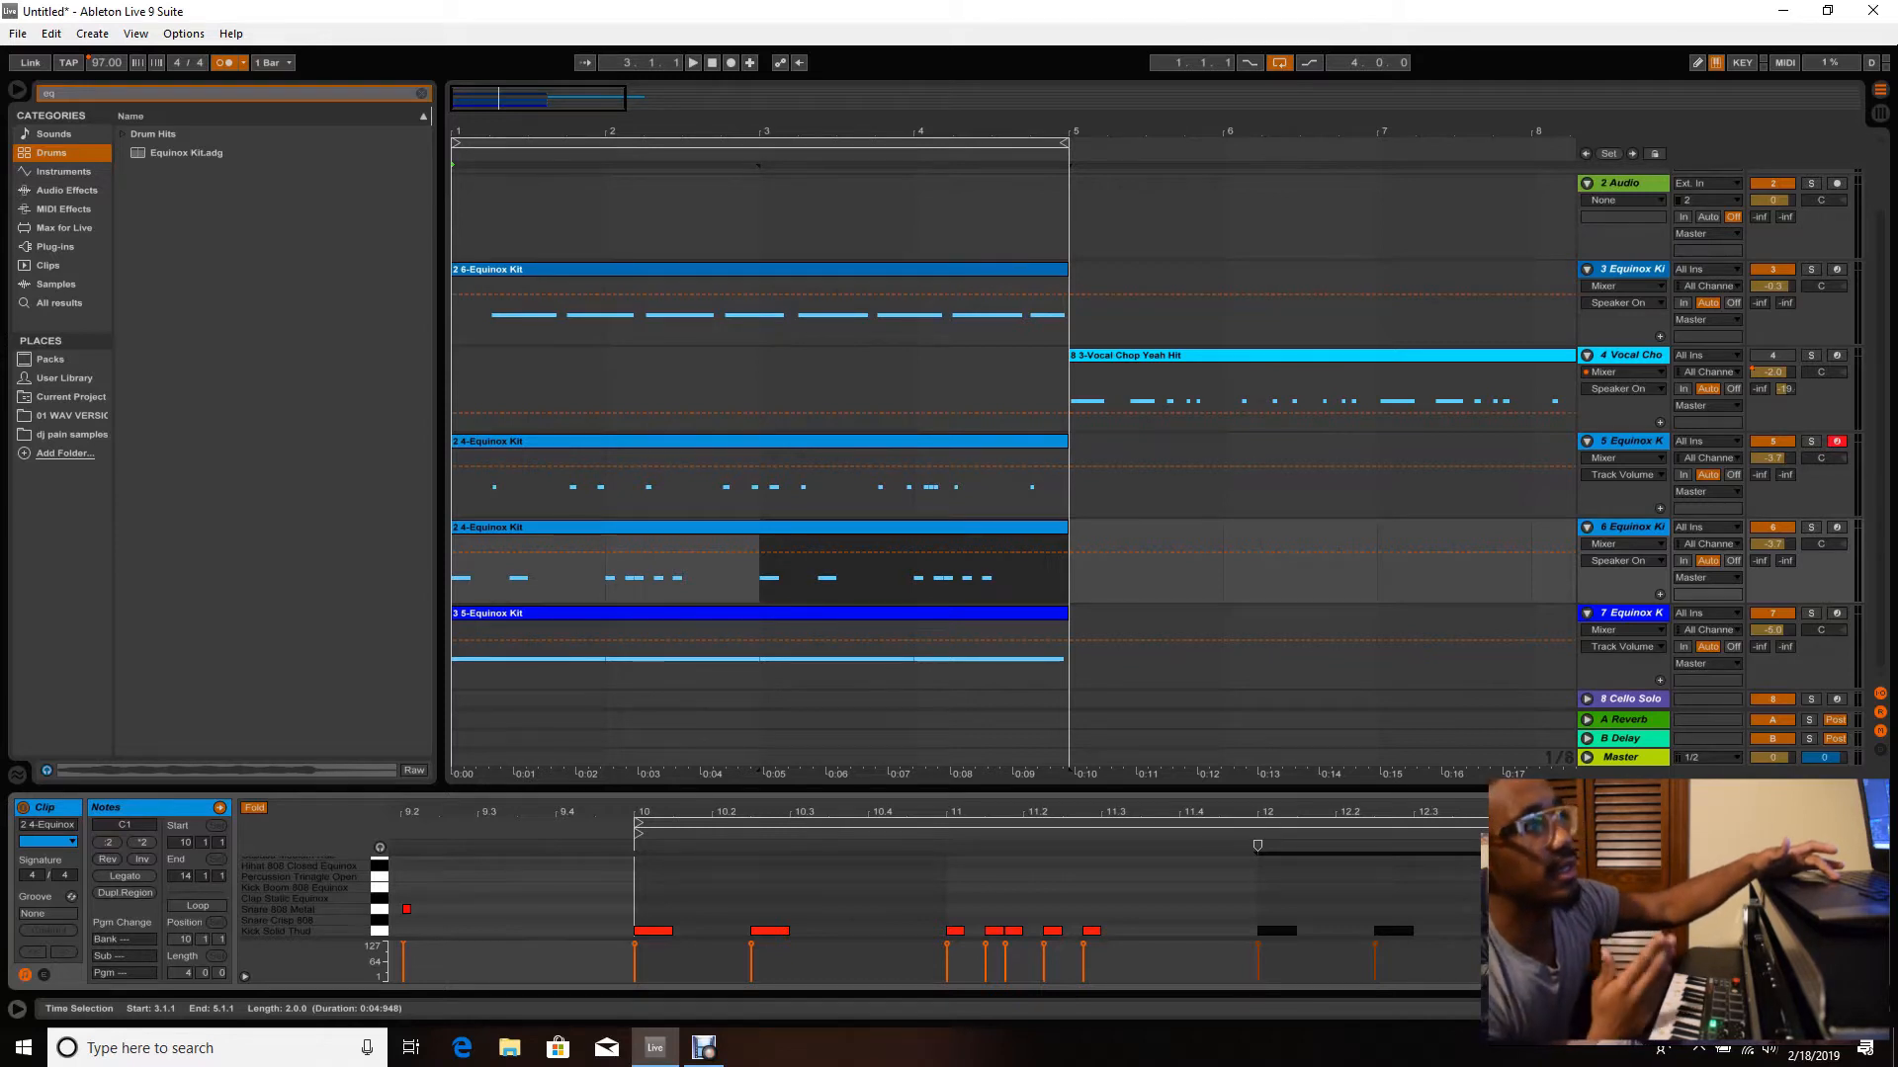
- Activate and record-arm track 4, and move its Vocal Chop Yeah Hit clip from bar 5 to bar 1
key("space")
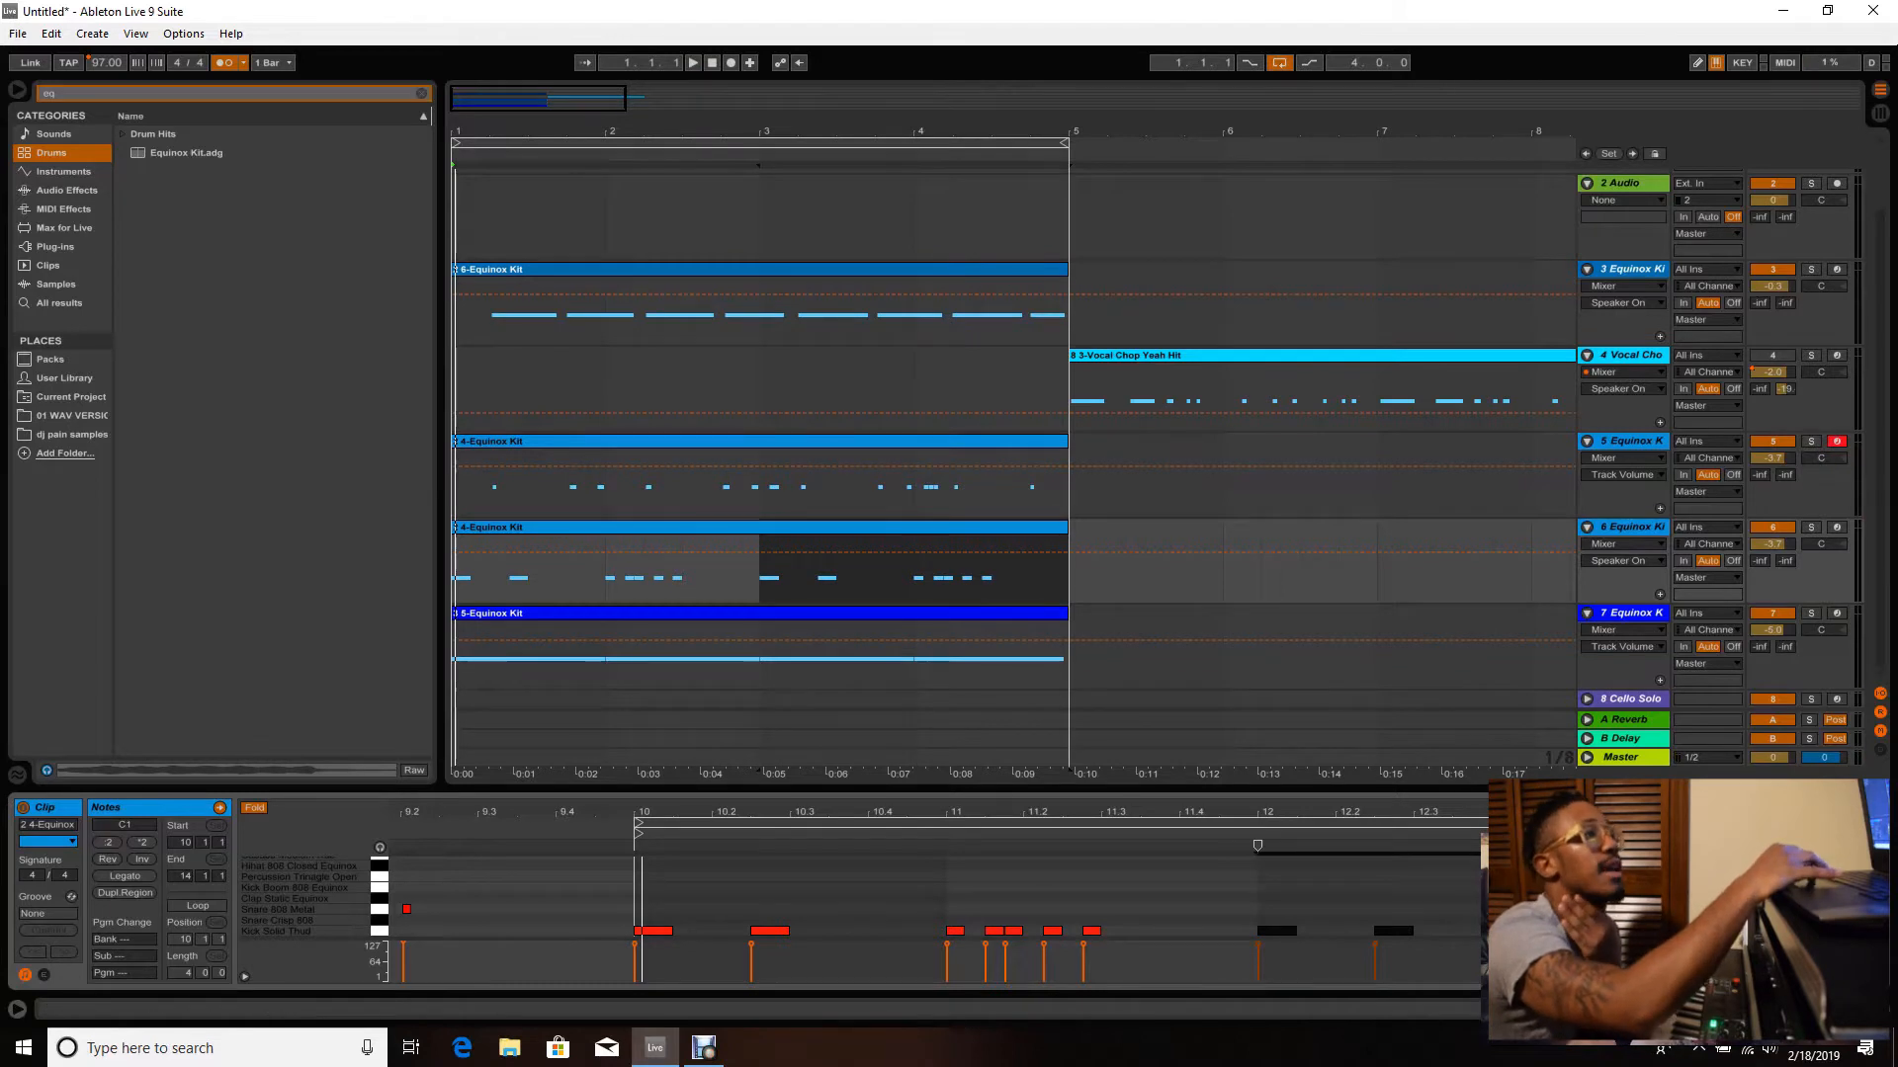
left_click(1772, 356)
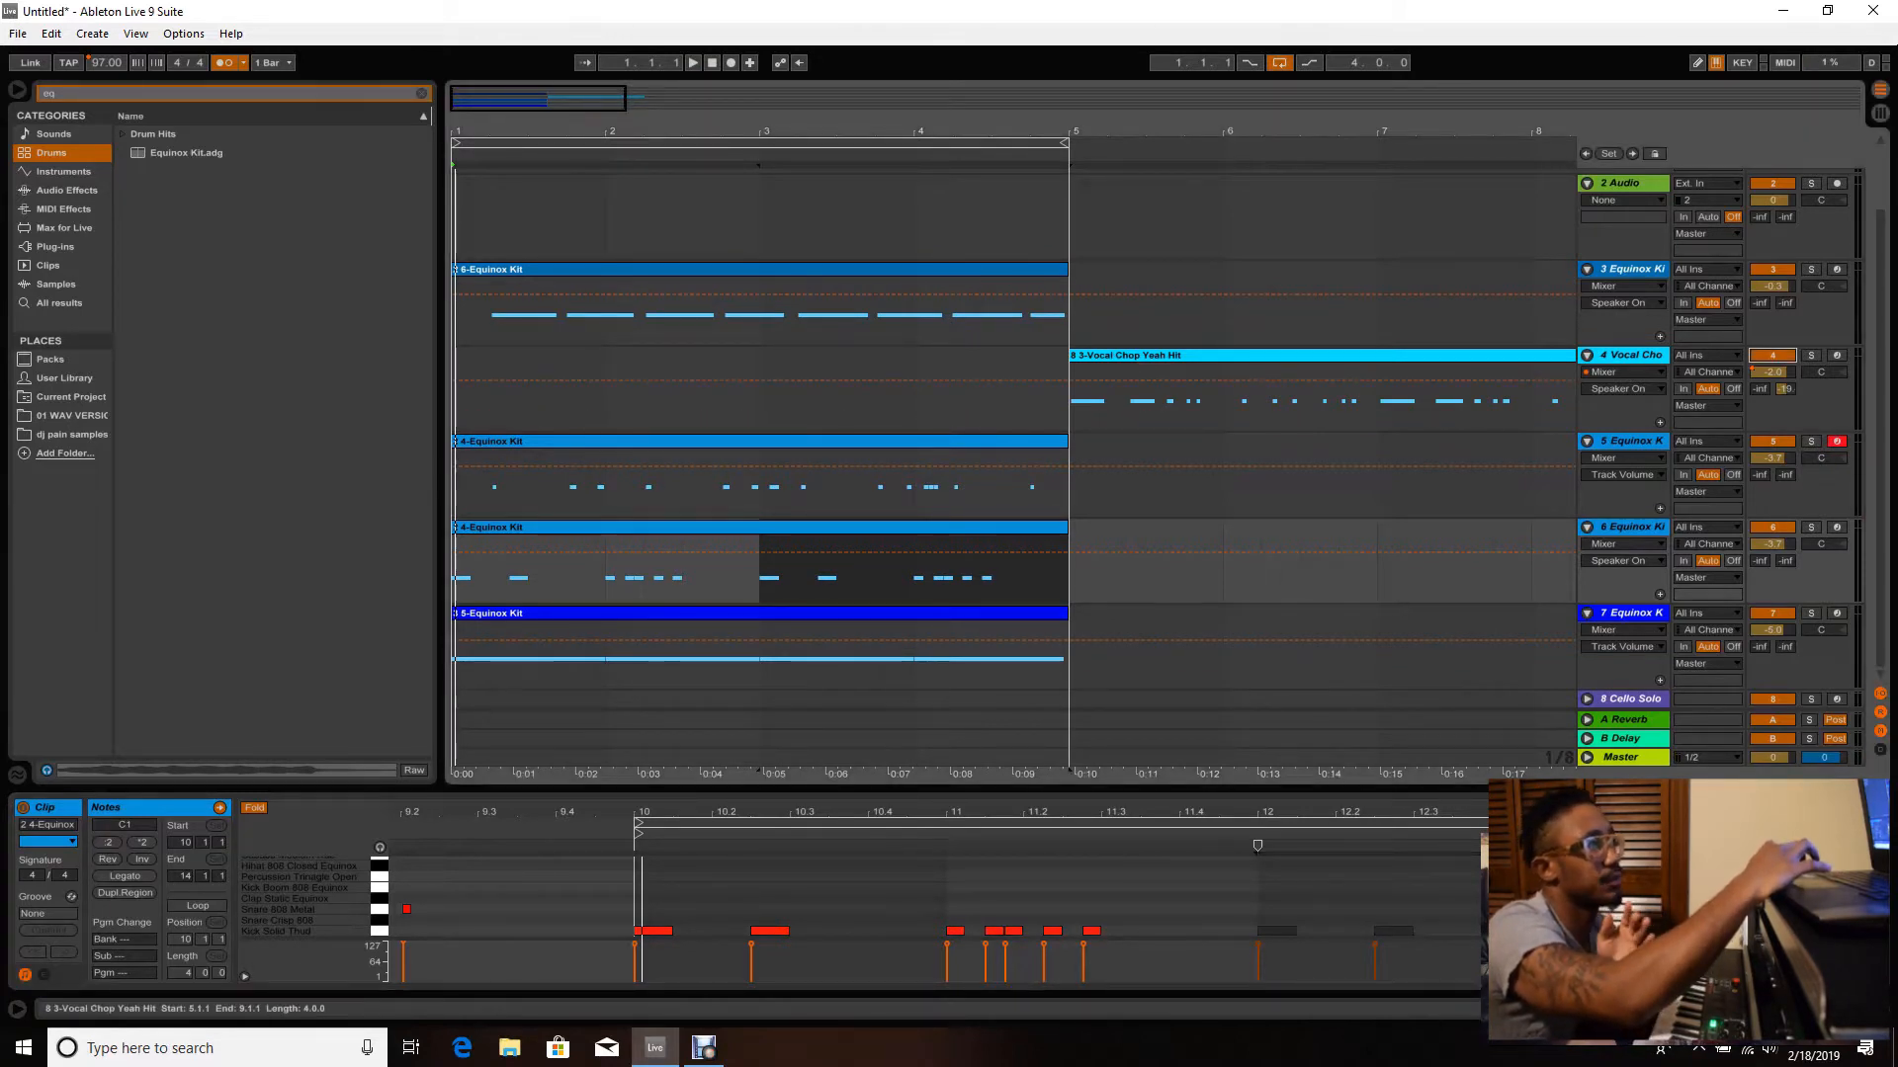
left_click_drag(1285, 355, 667, 356)
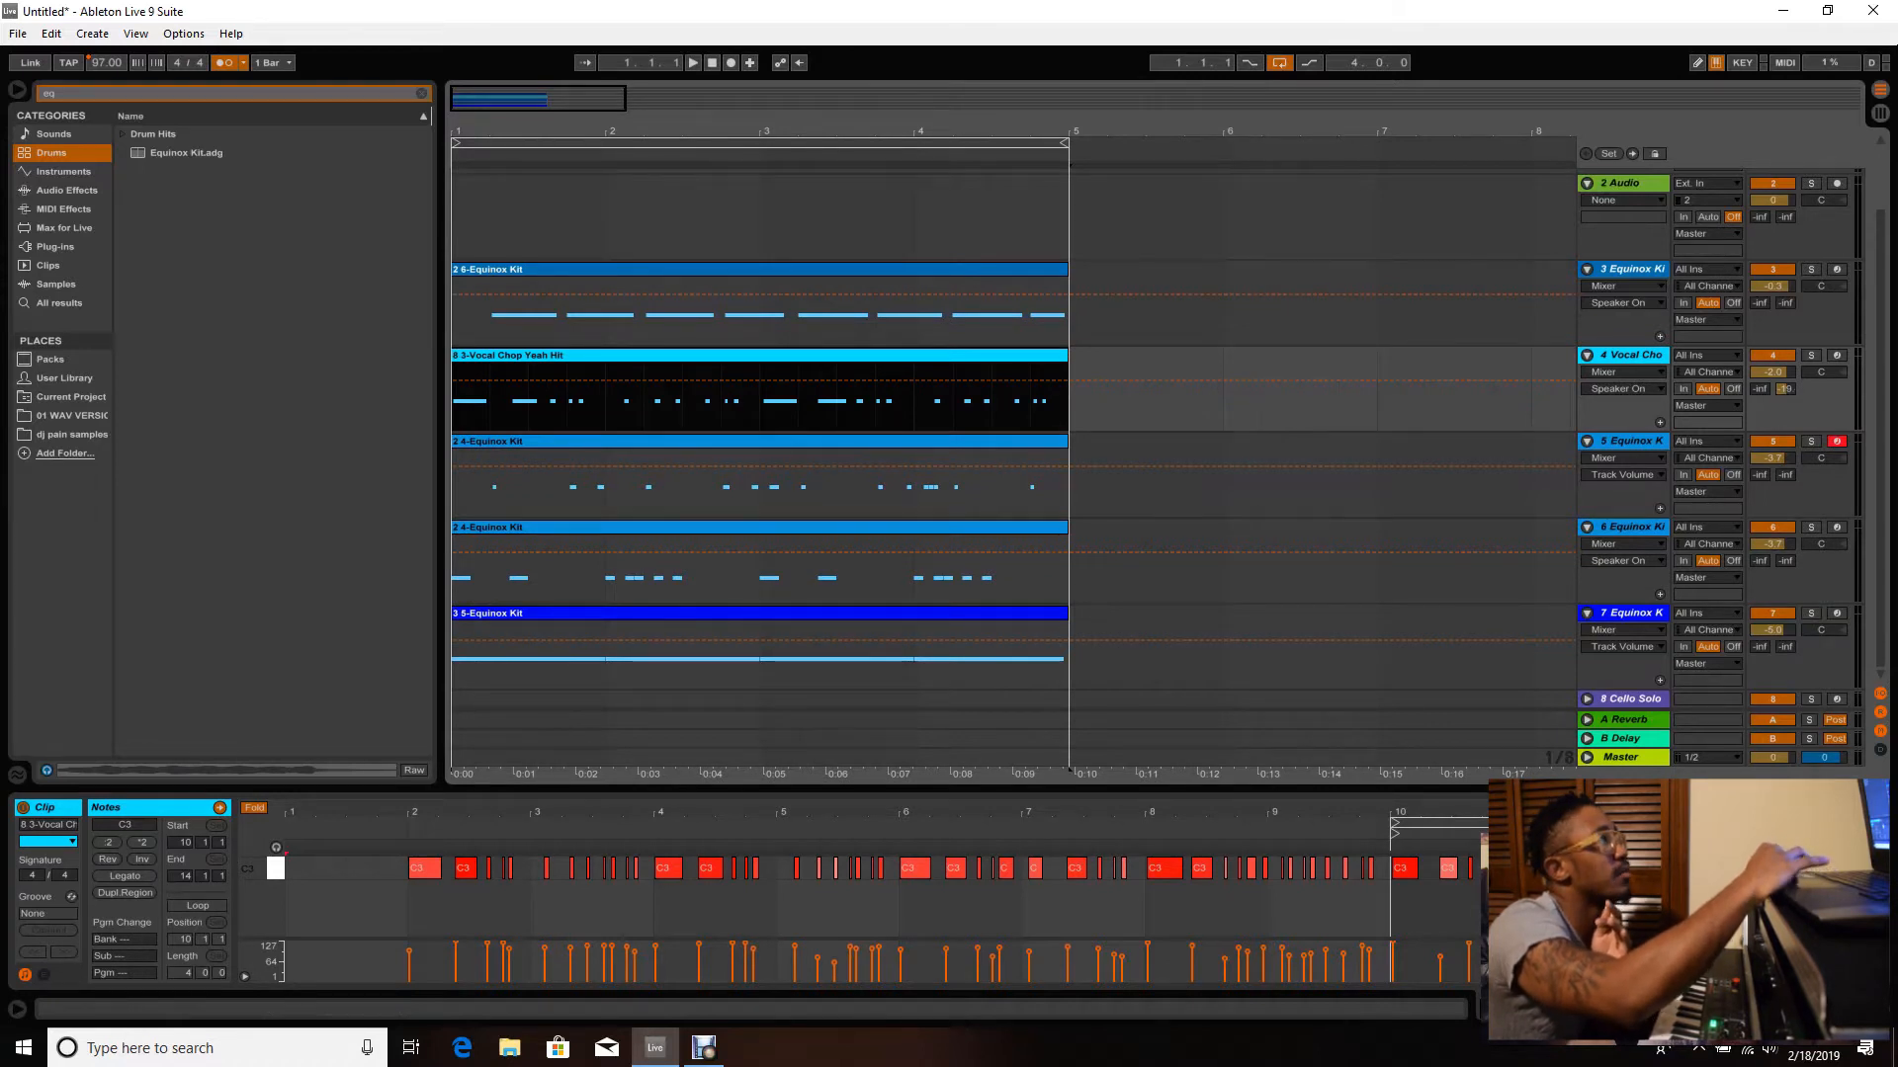
left_click(421, 93)
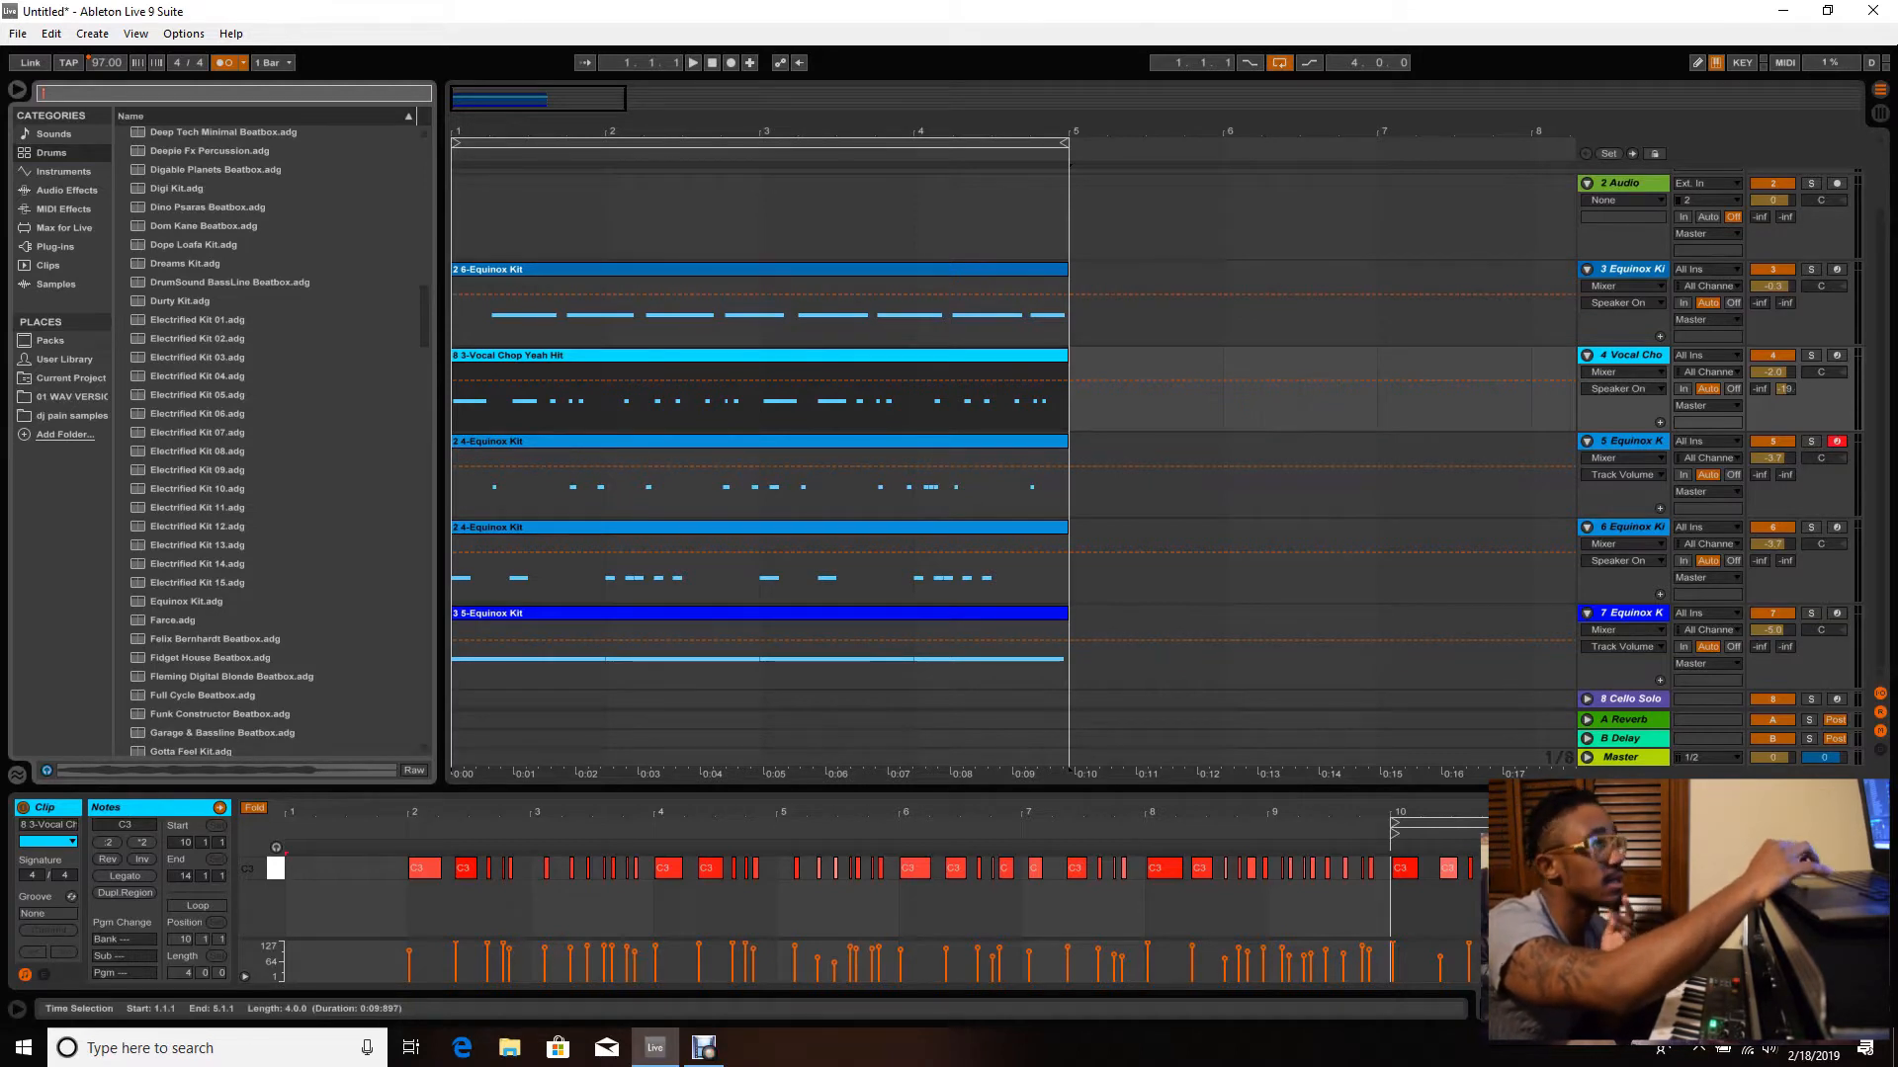
left_click(1837, 356)
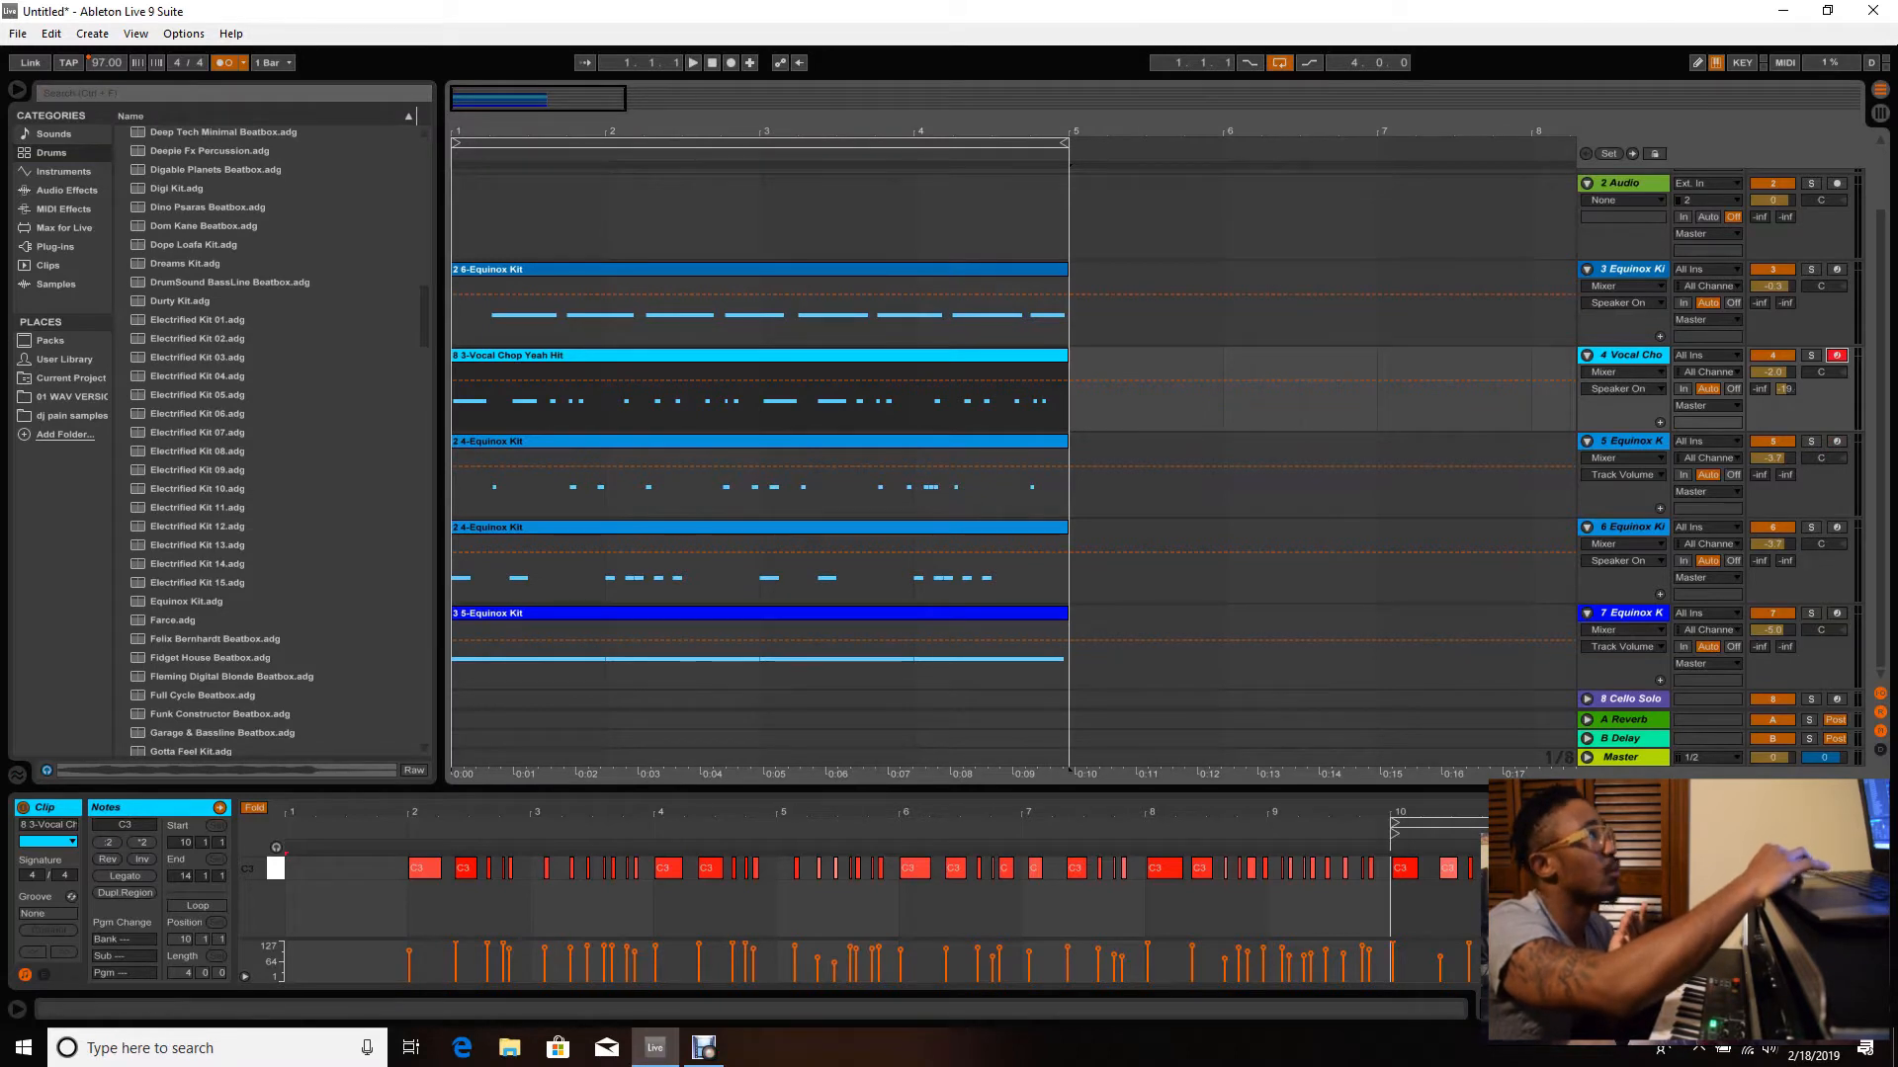
- Try loading an empty Drum Rack onto track 4 in place of the vocal chop instrument, and undo it
left_click(53, 135)
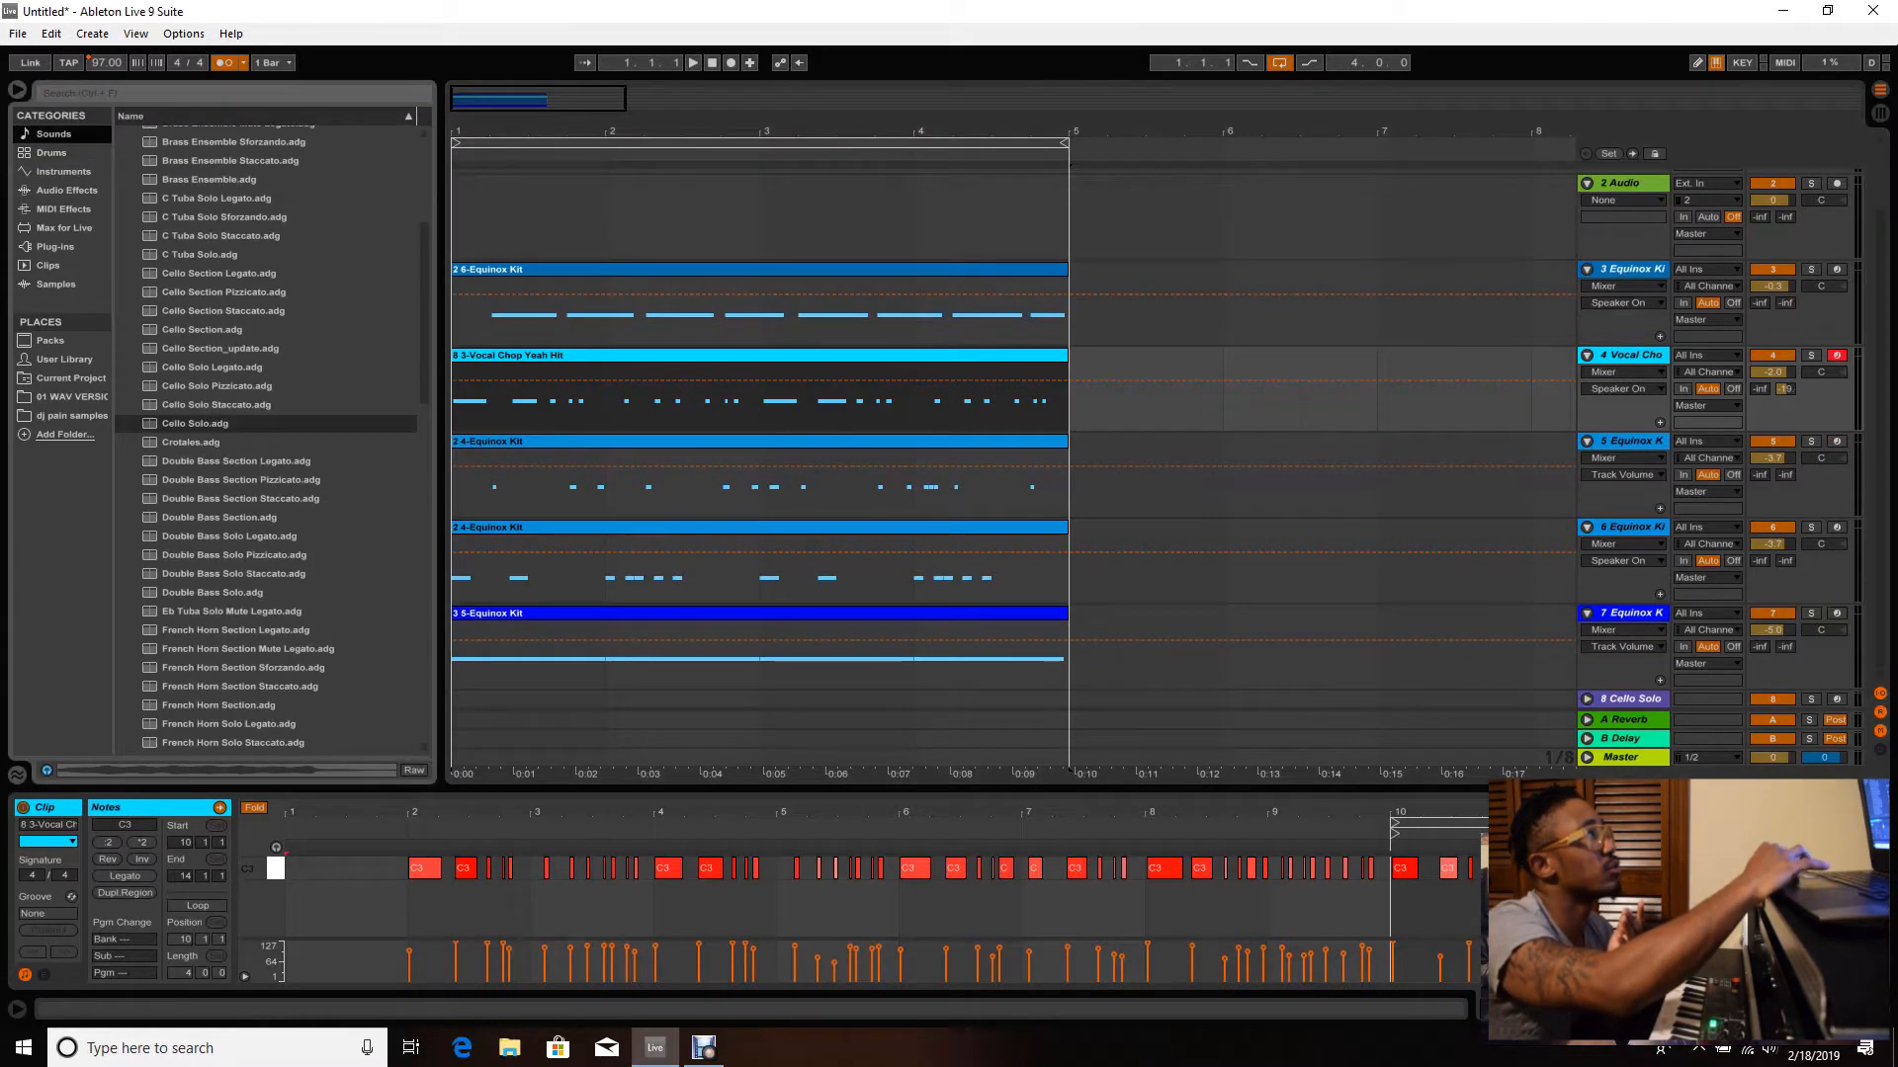
left_click(51, 153)
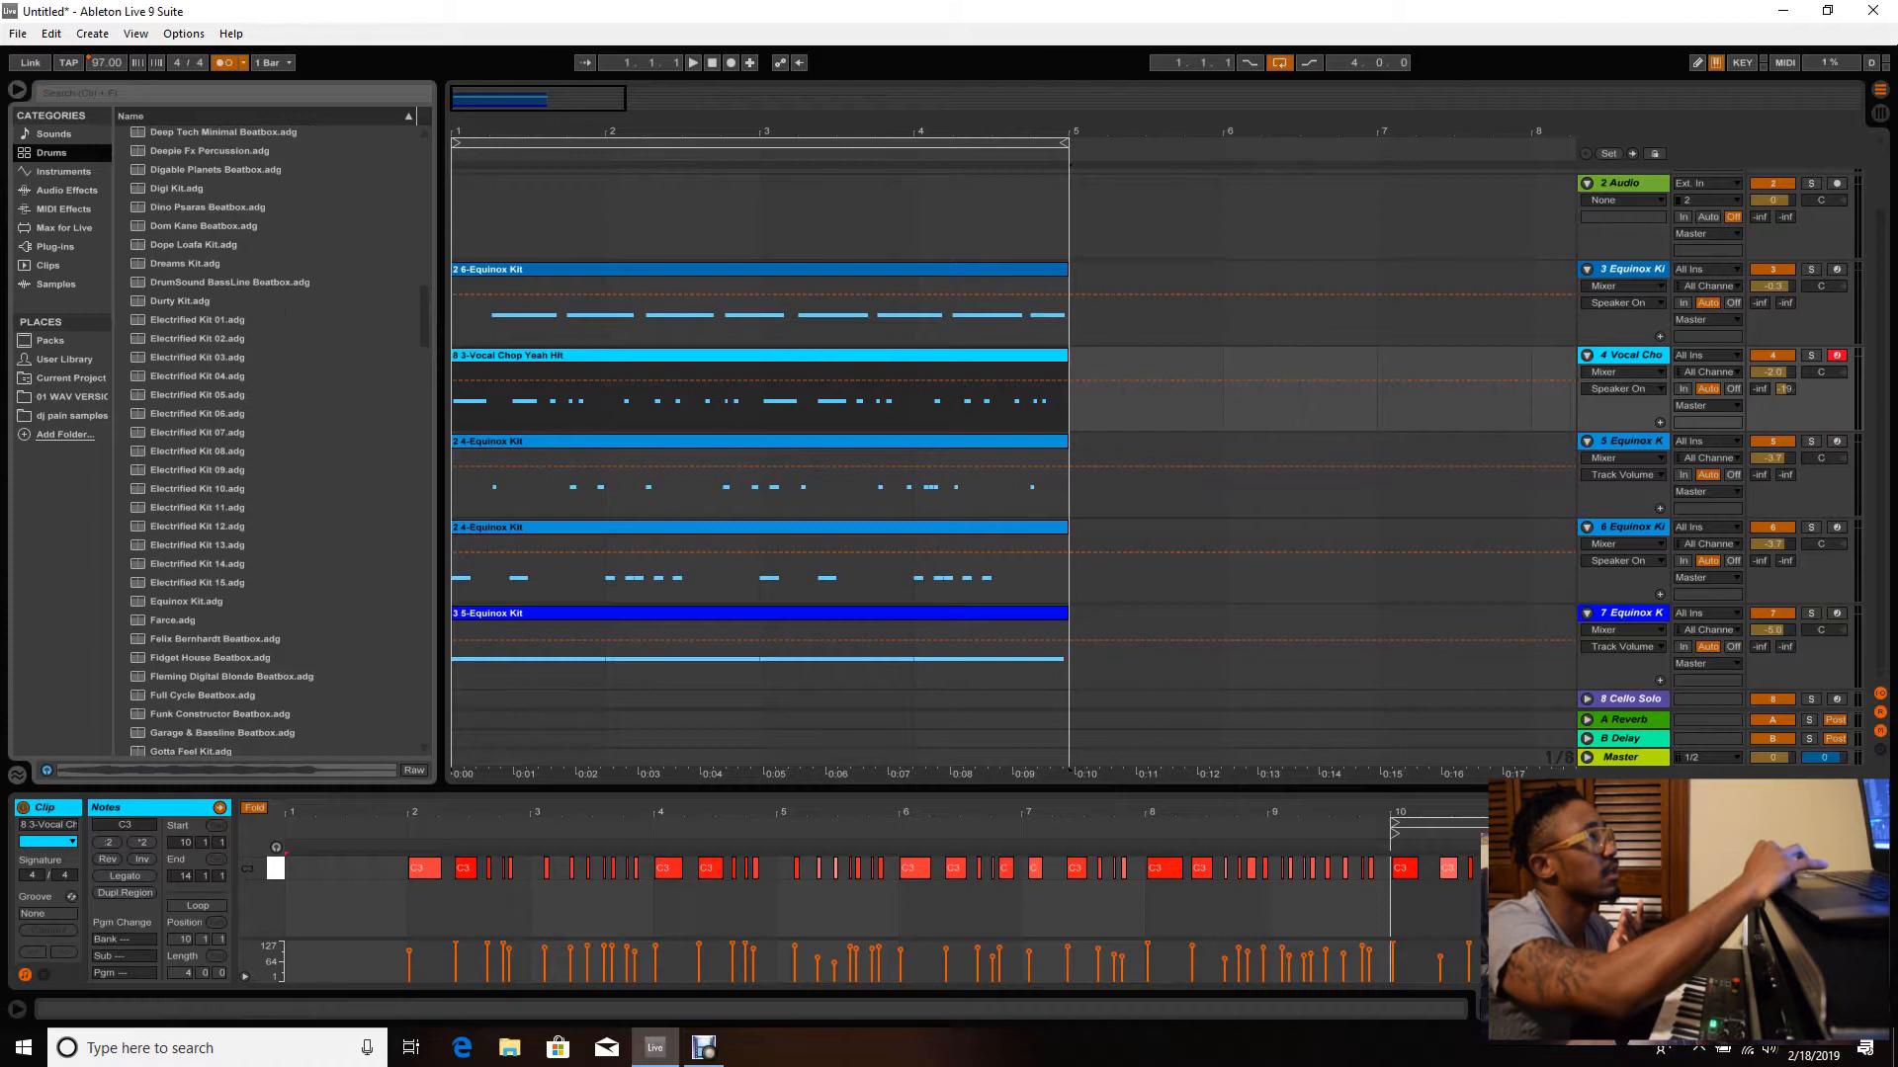
scroll(266, 434, "up", 15)
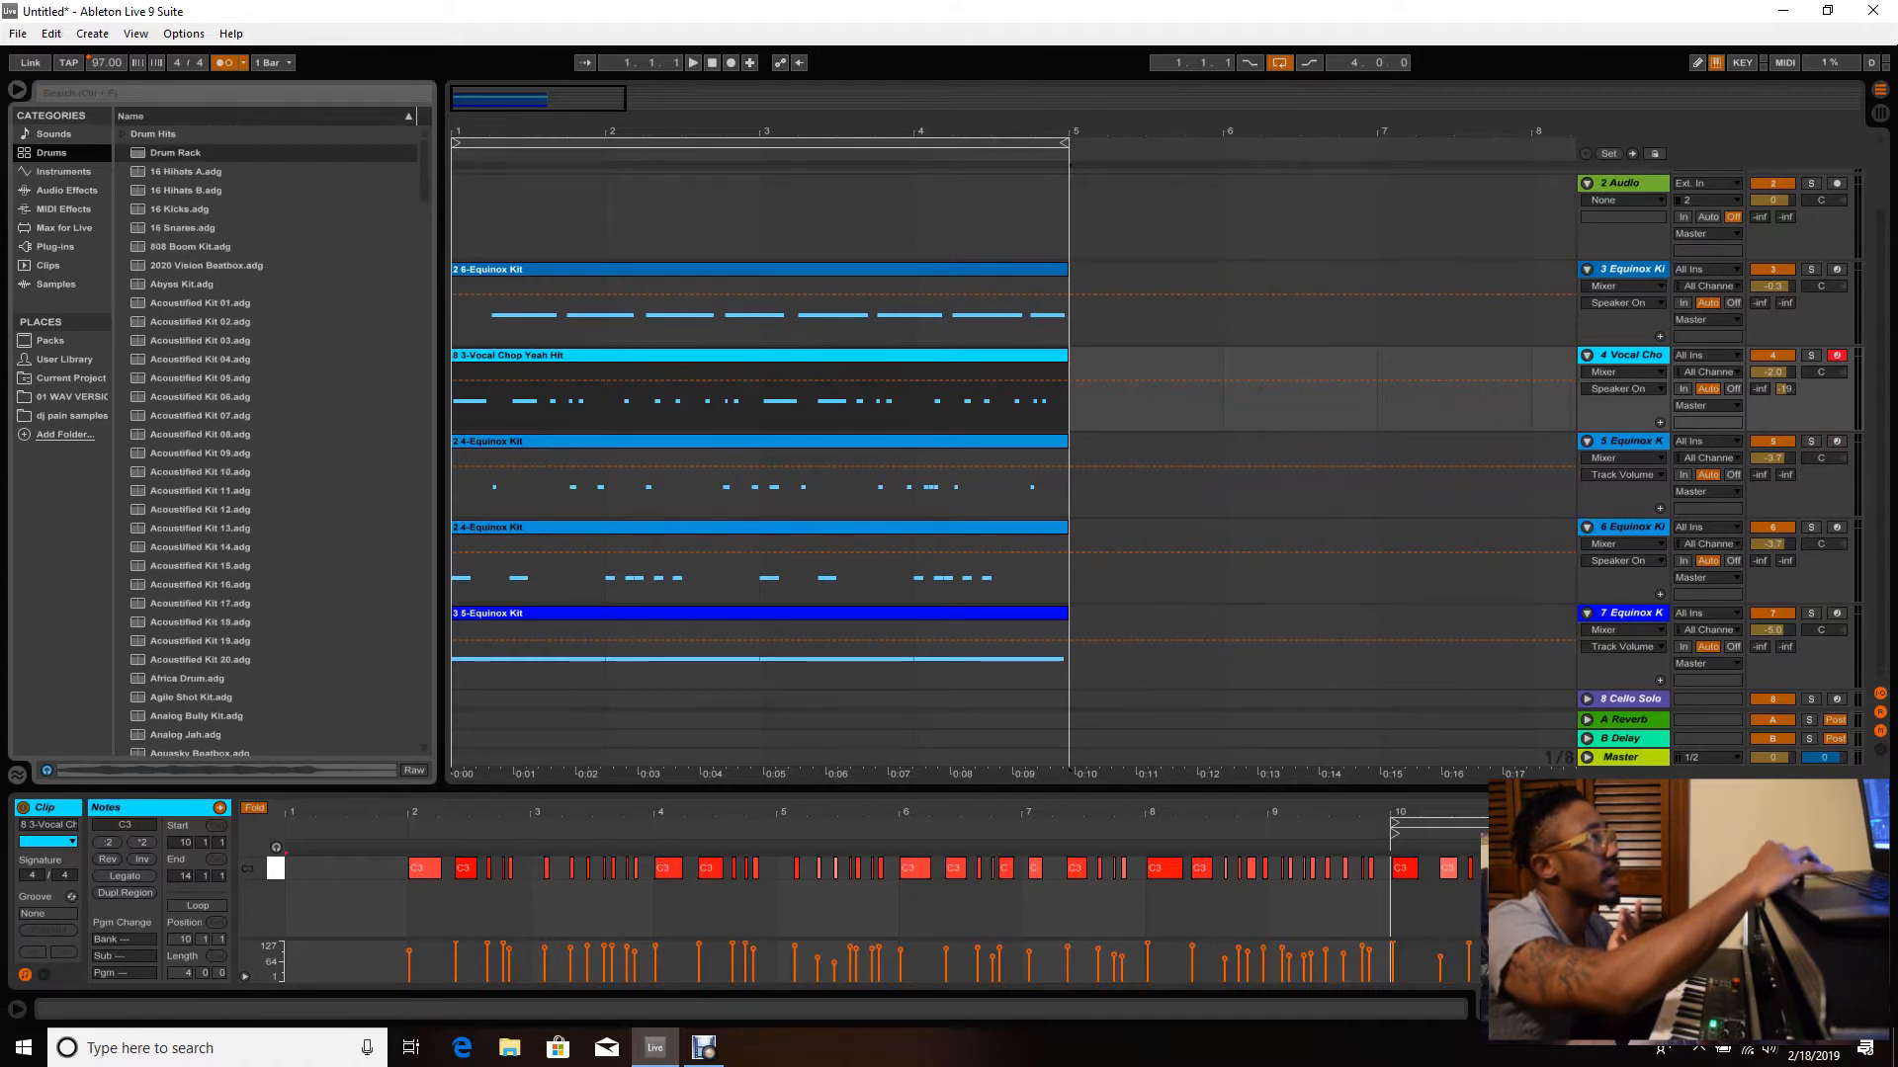
double_click(175, 153)
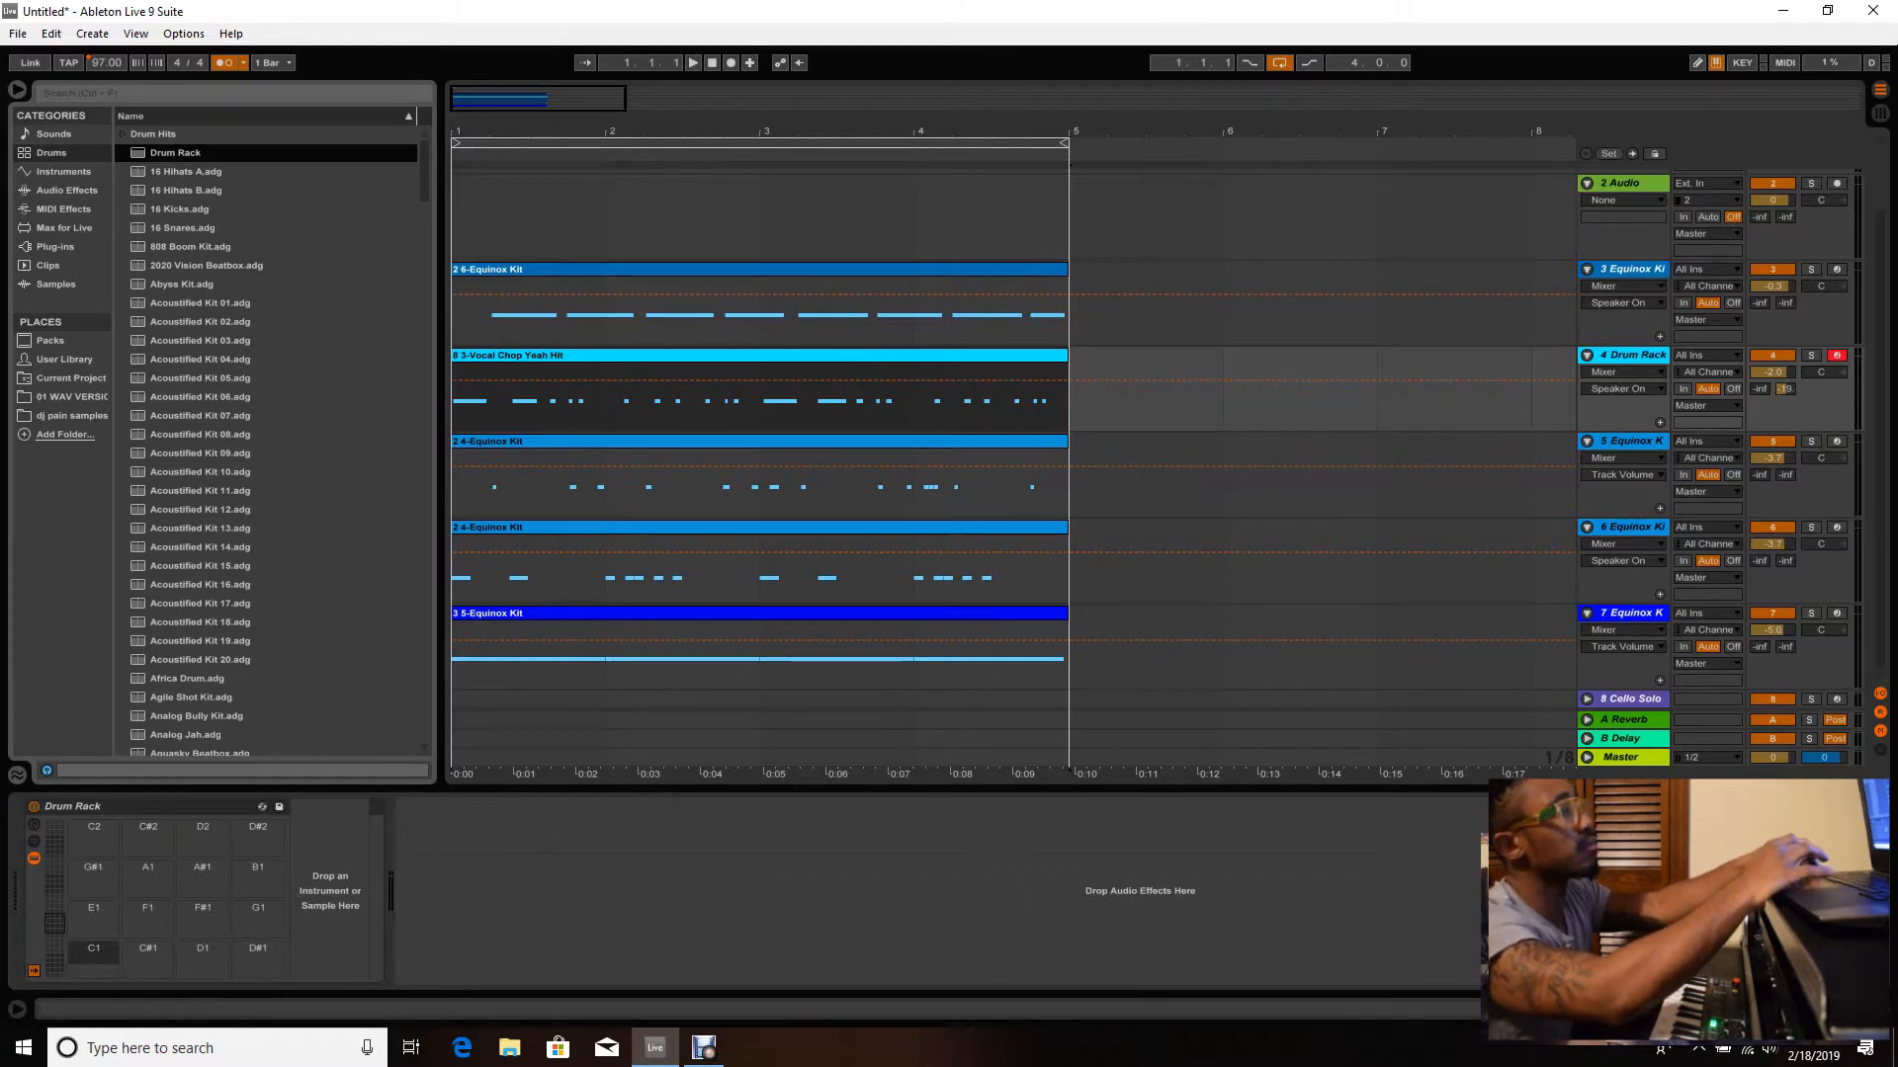
key("ctrl+z")
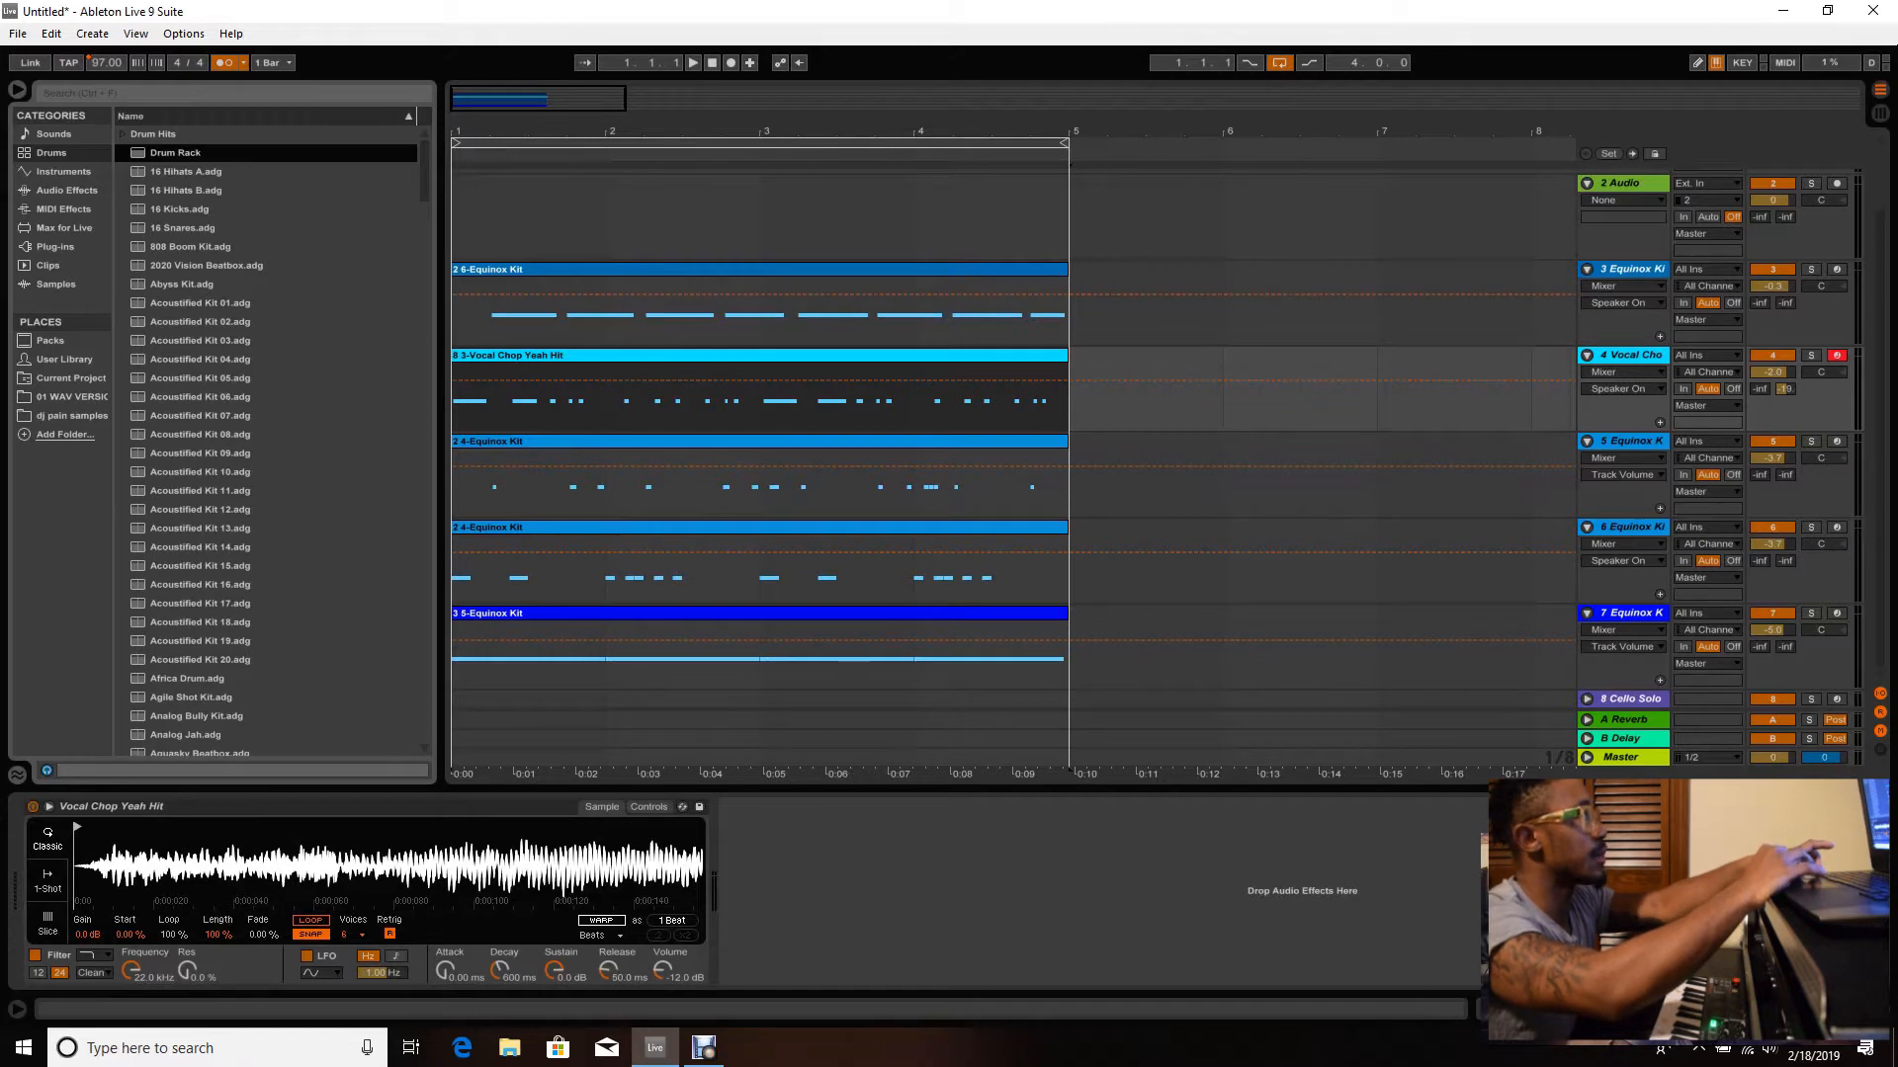
- Search the sample library for "yea"
left_click(57, 285)
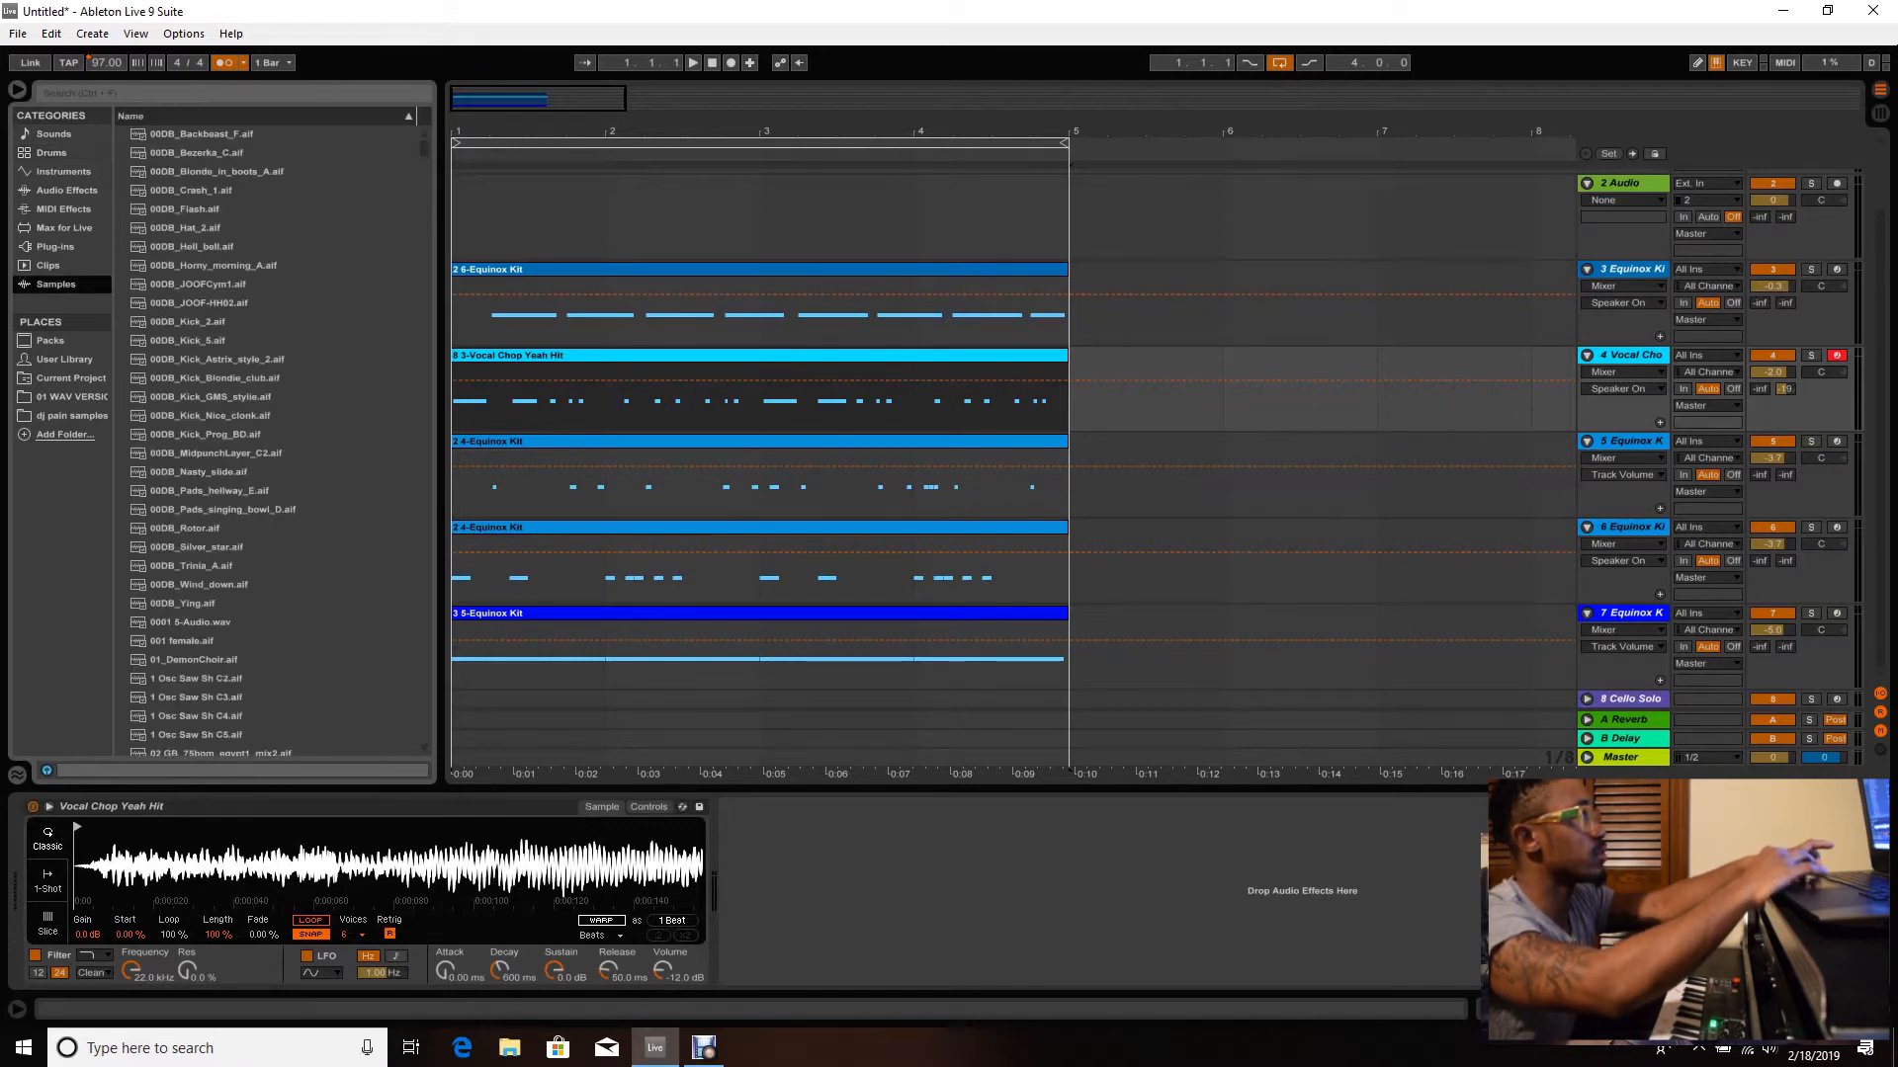
left_click(233, 93)
type("y")
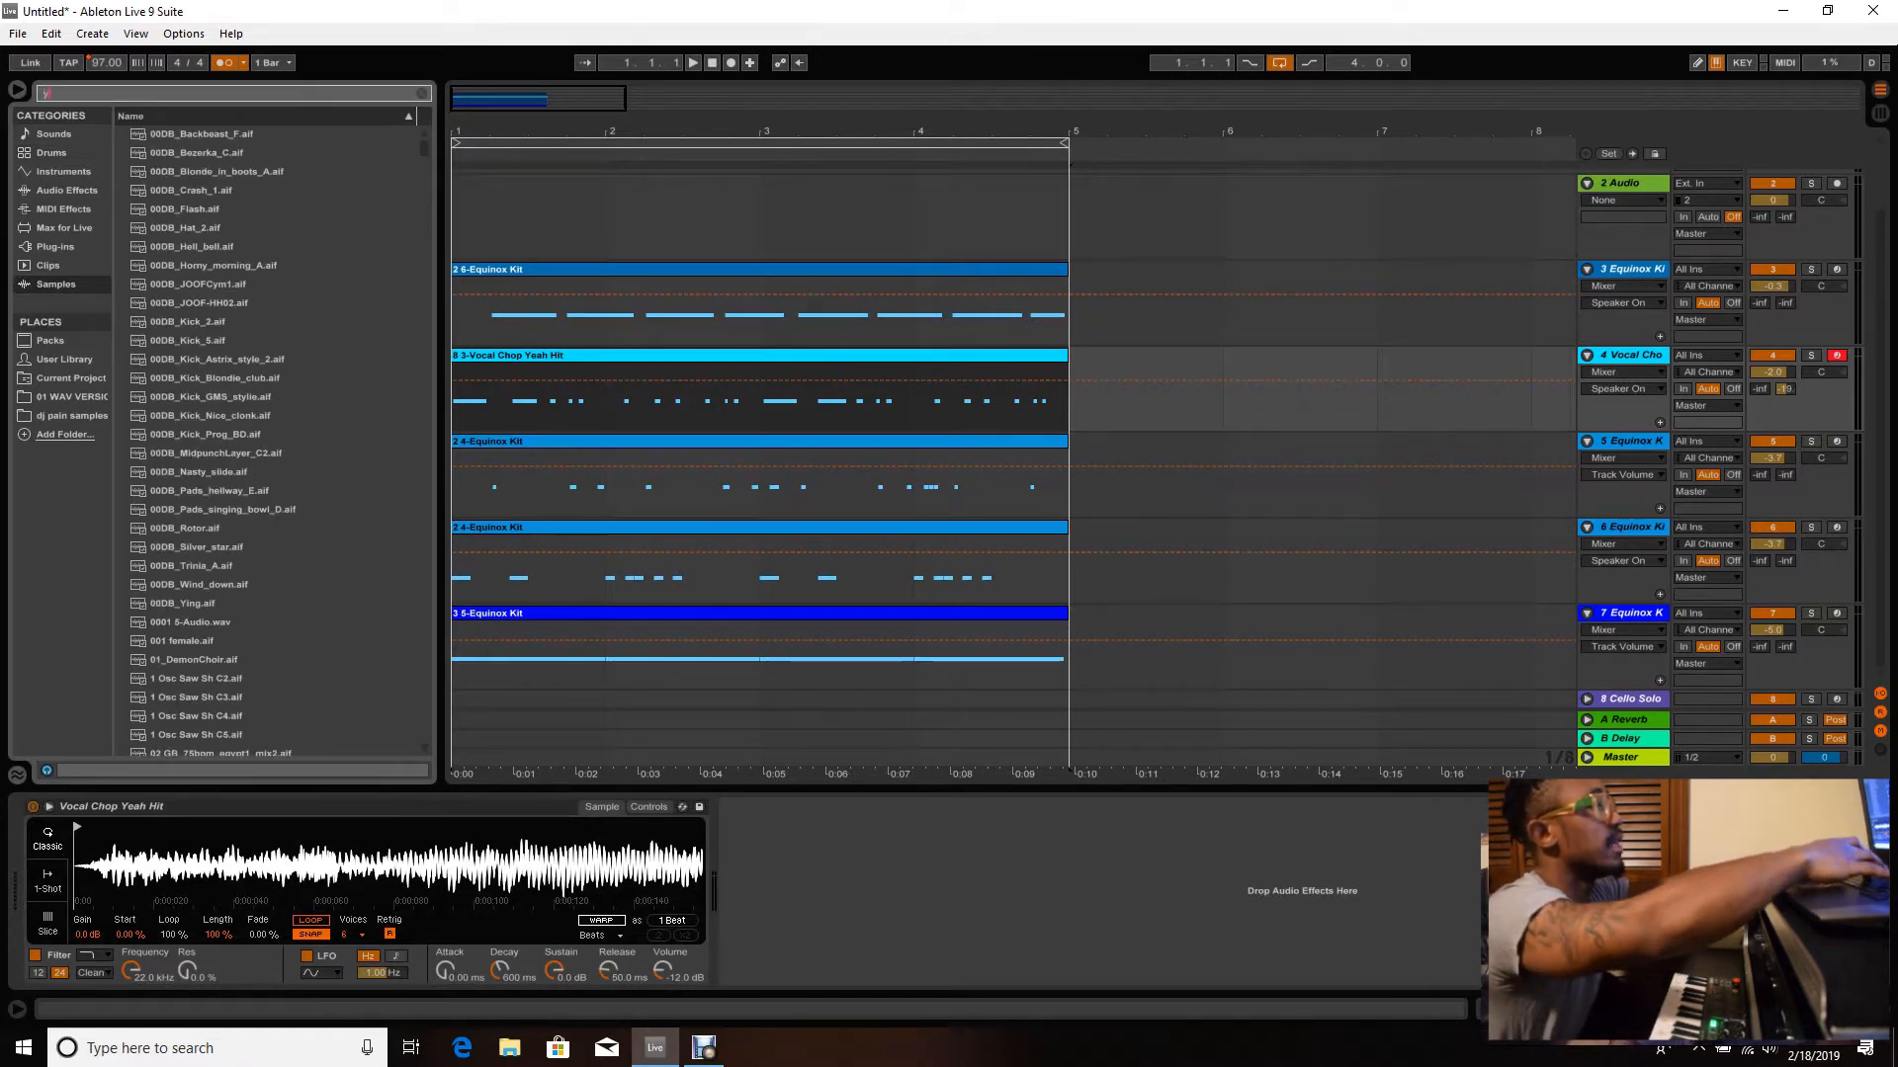
type("eah")
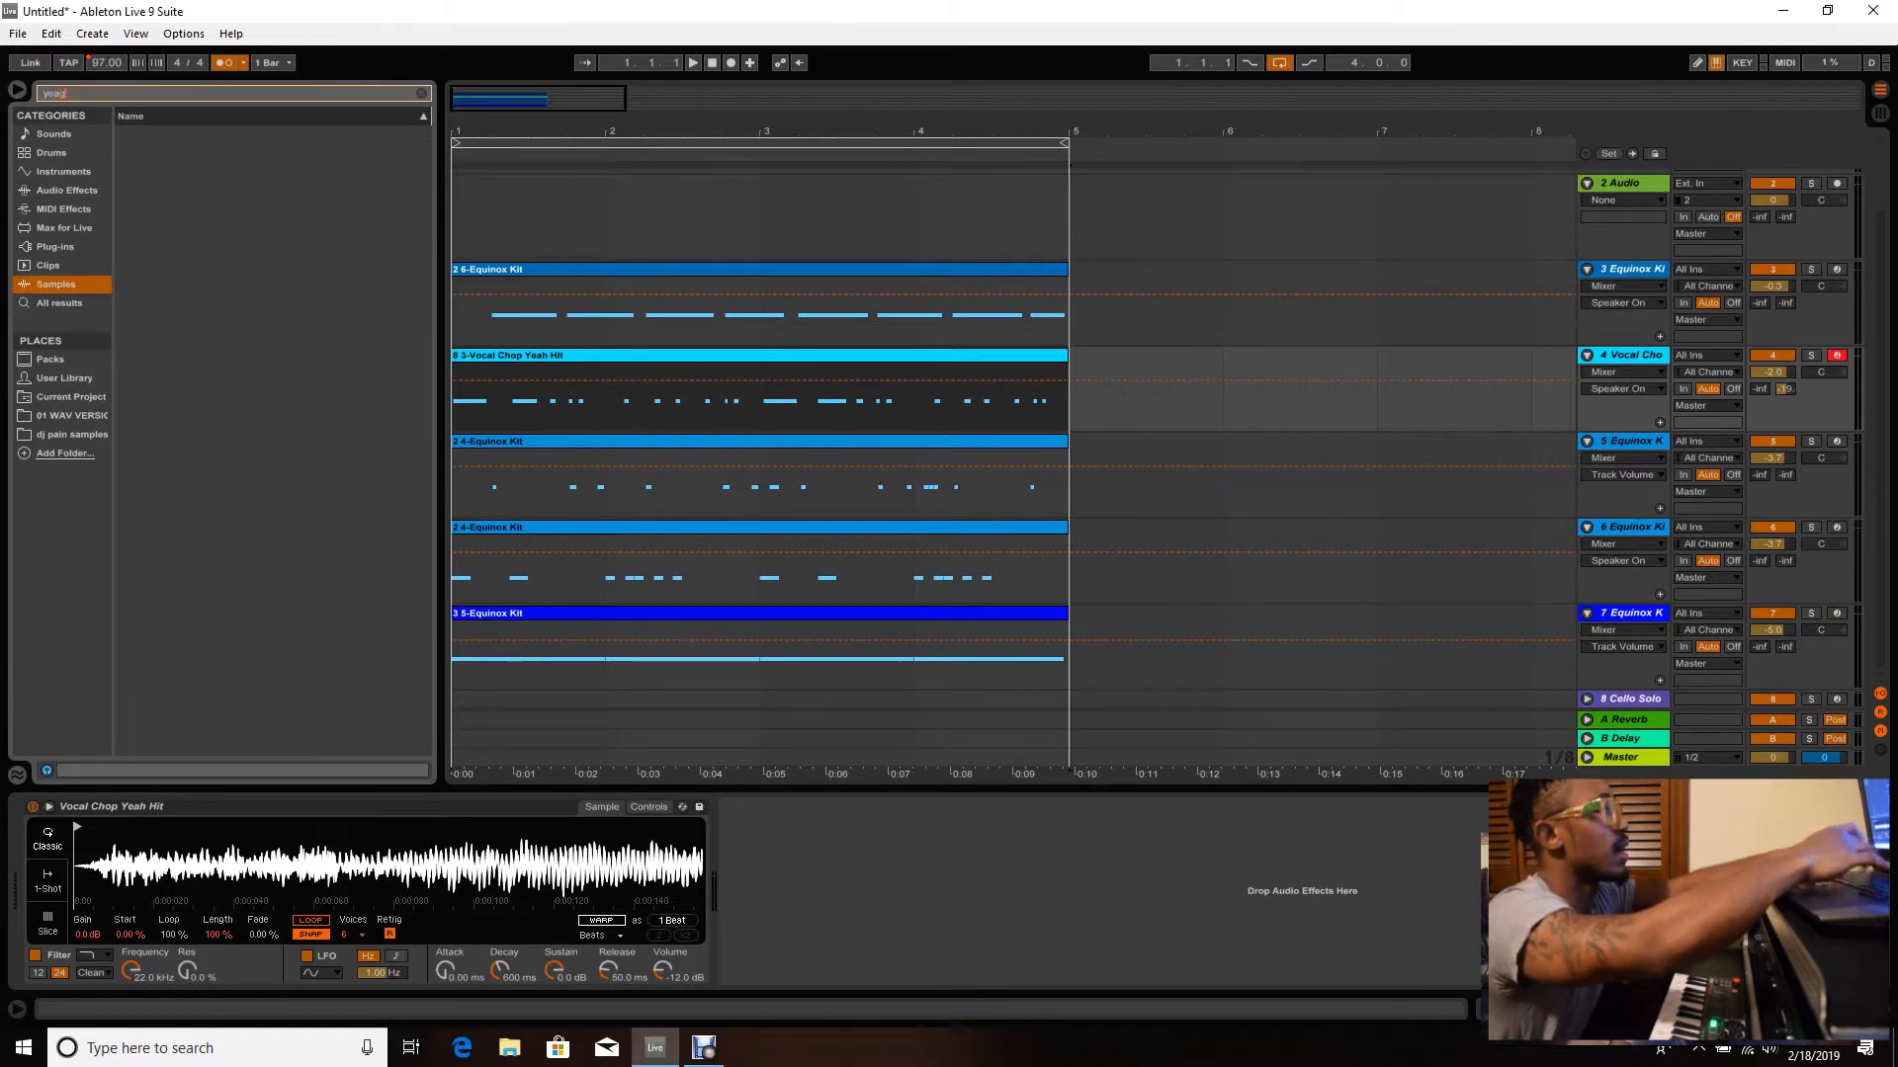
key("BackSpace")
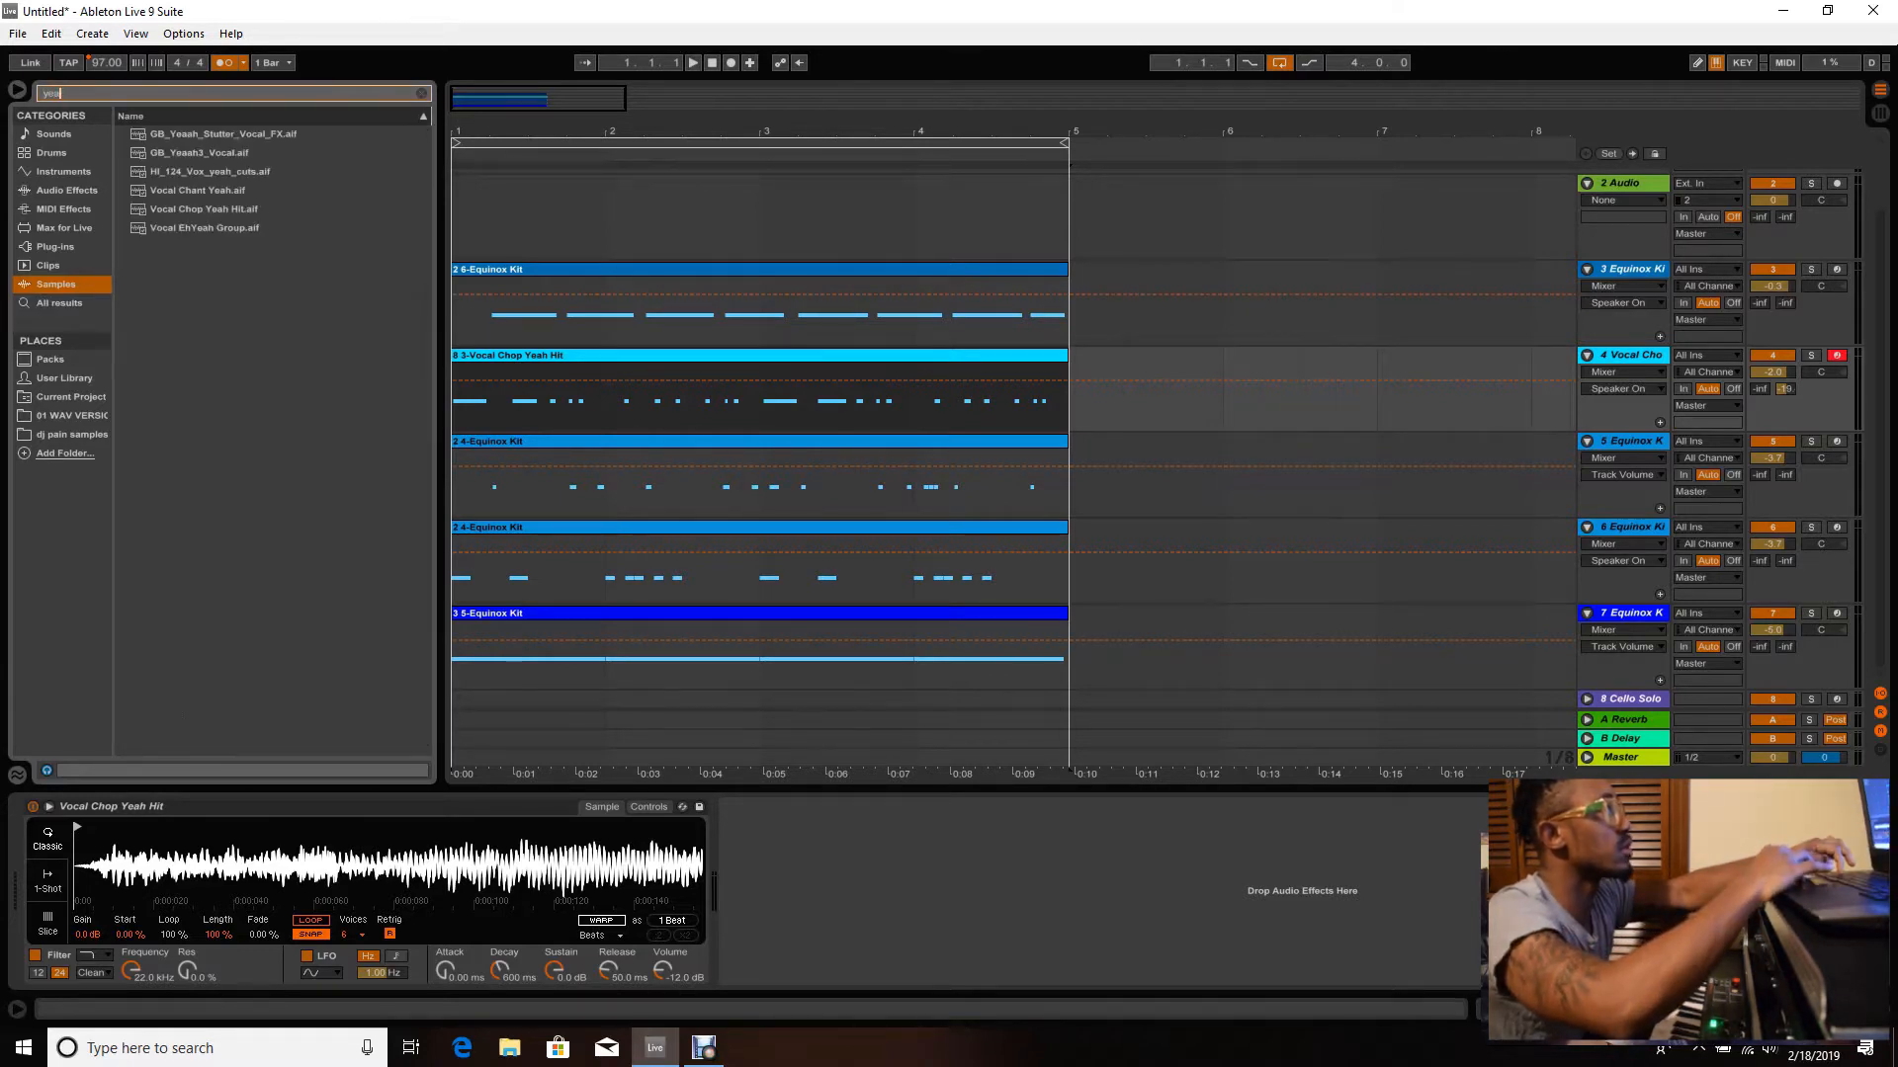
- Preview the matching vocal samples one after another down to Vocal Chop Yeah Hit.aif
key("Down")
key("Down")
key("Down")
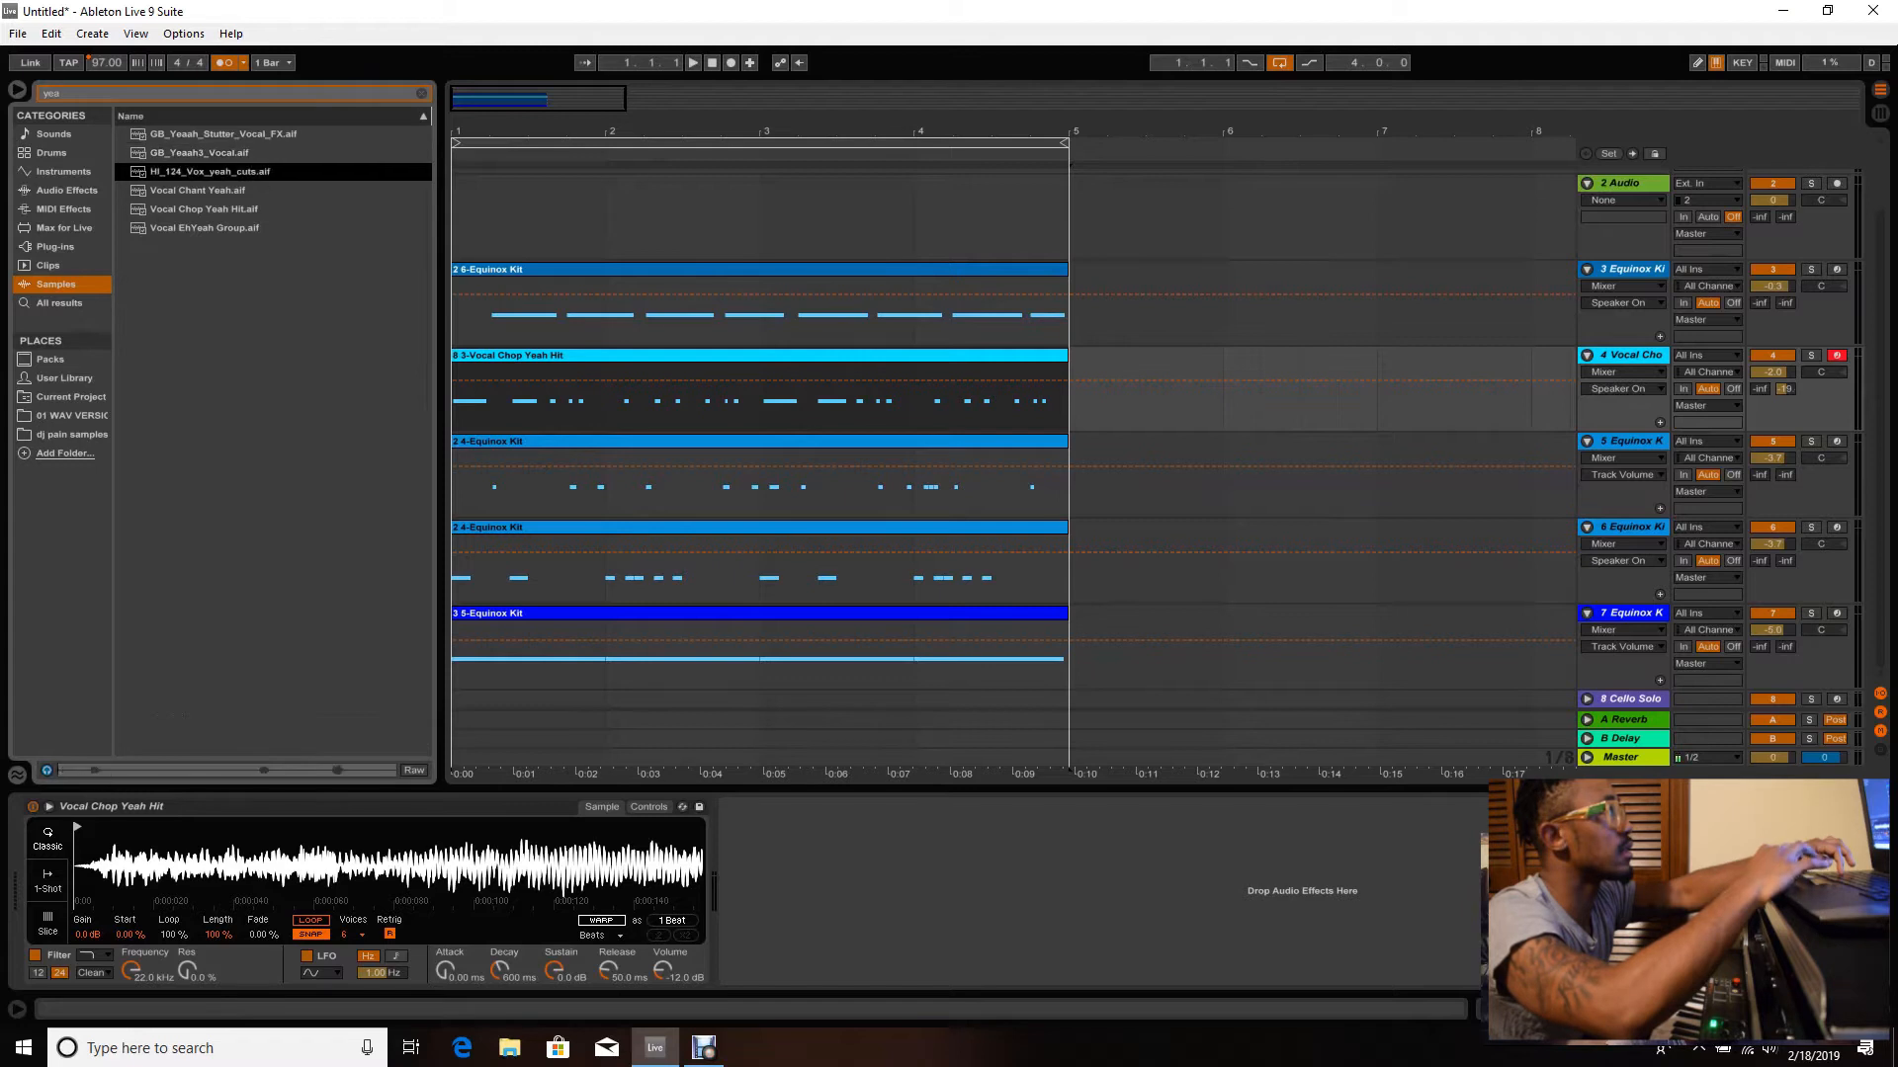
key("Down")
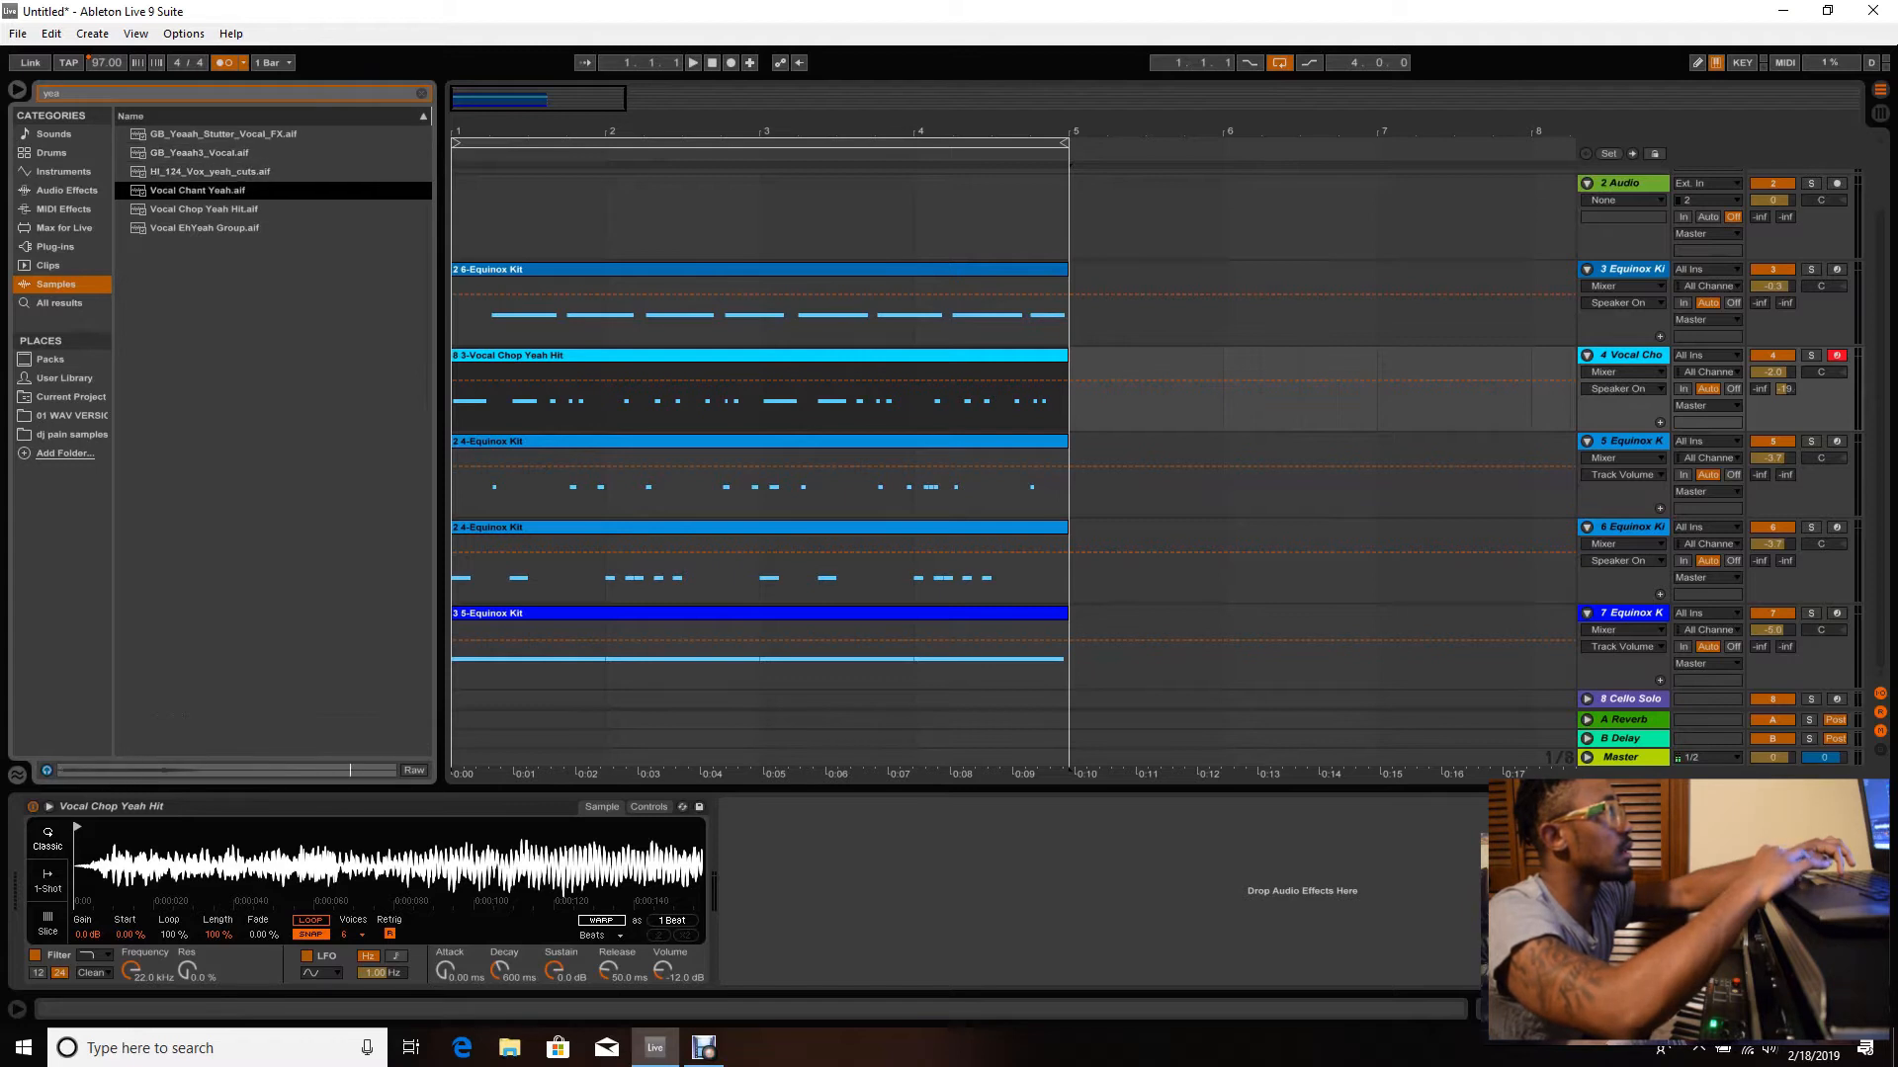
key("Down")
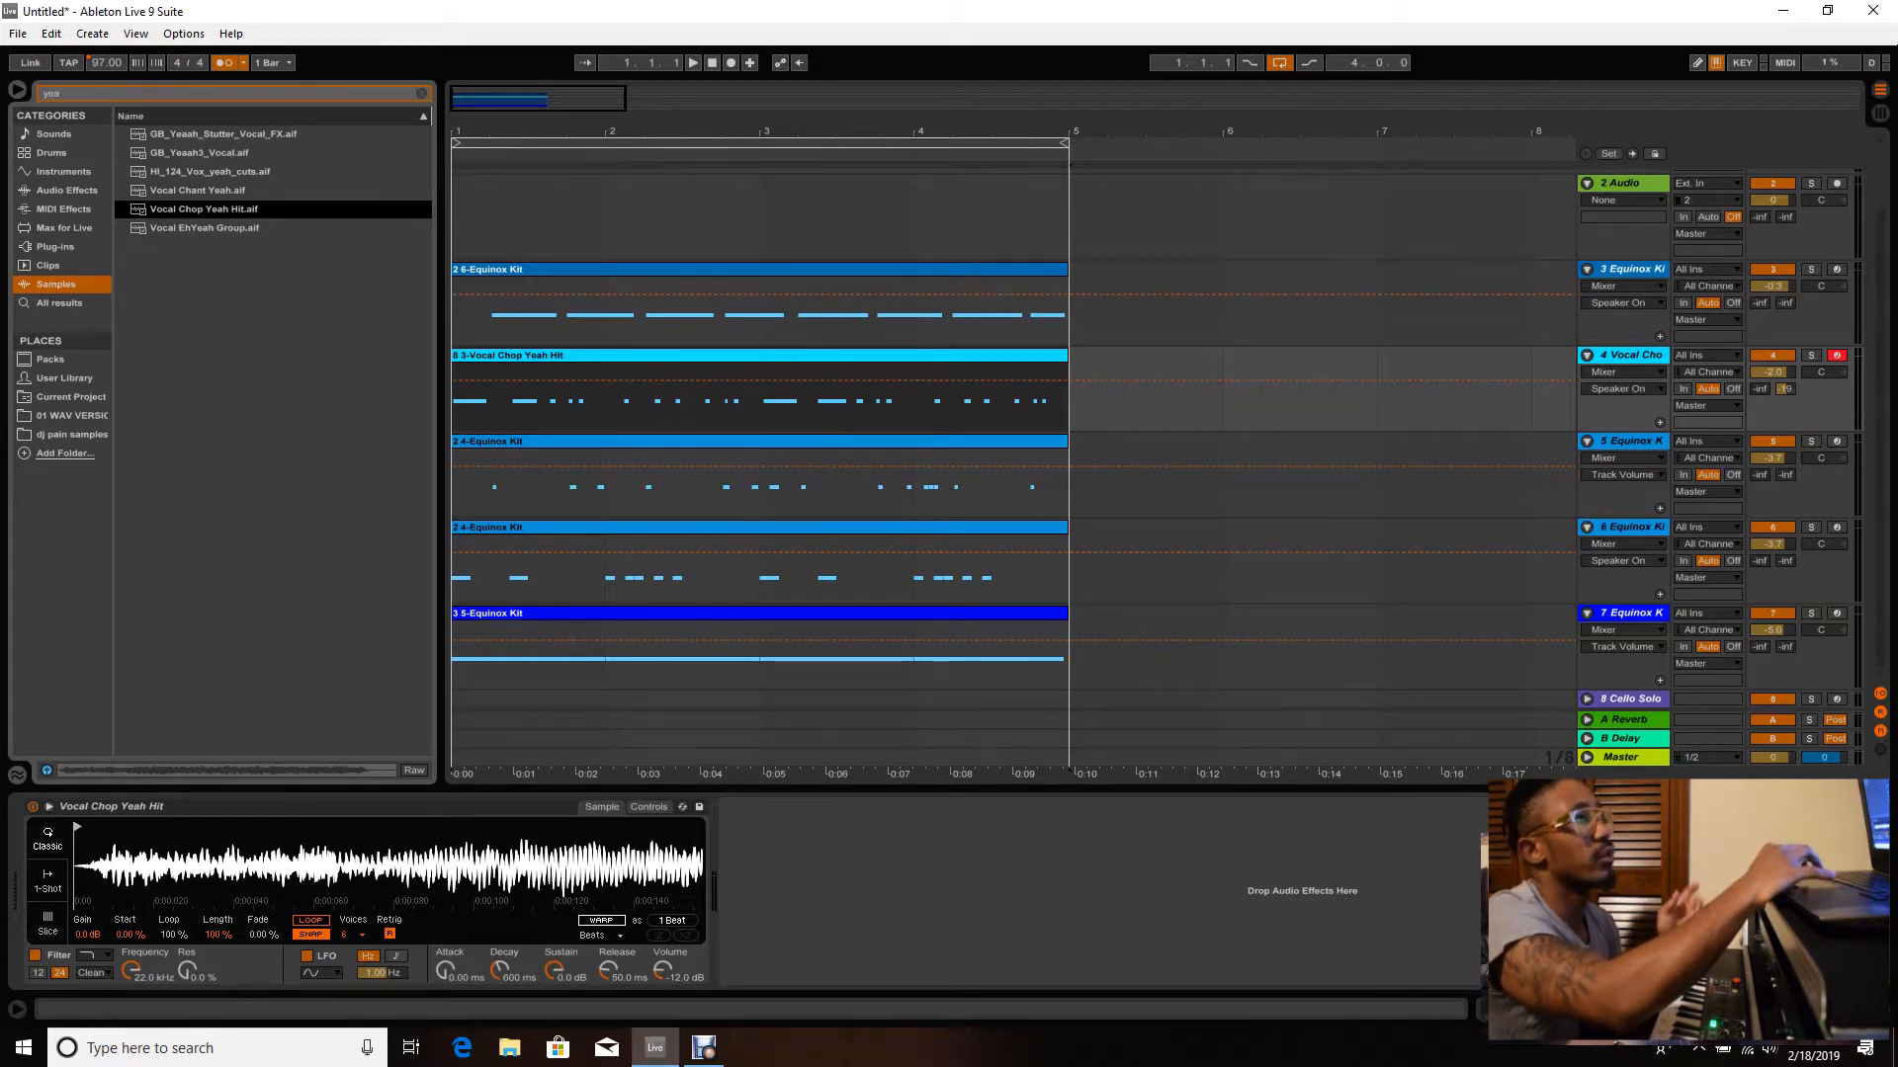
- Clear the sample search and load an empty Drum Rack onto a new track
left_click(203, 208)
left_click(1836, 183)
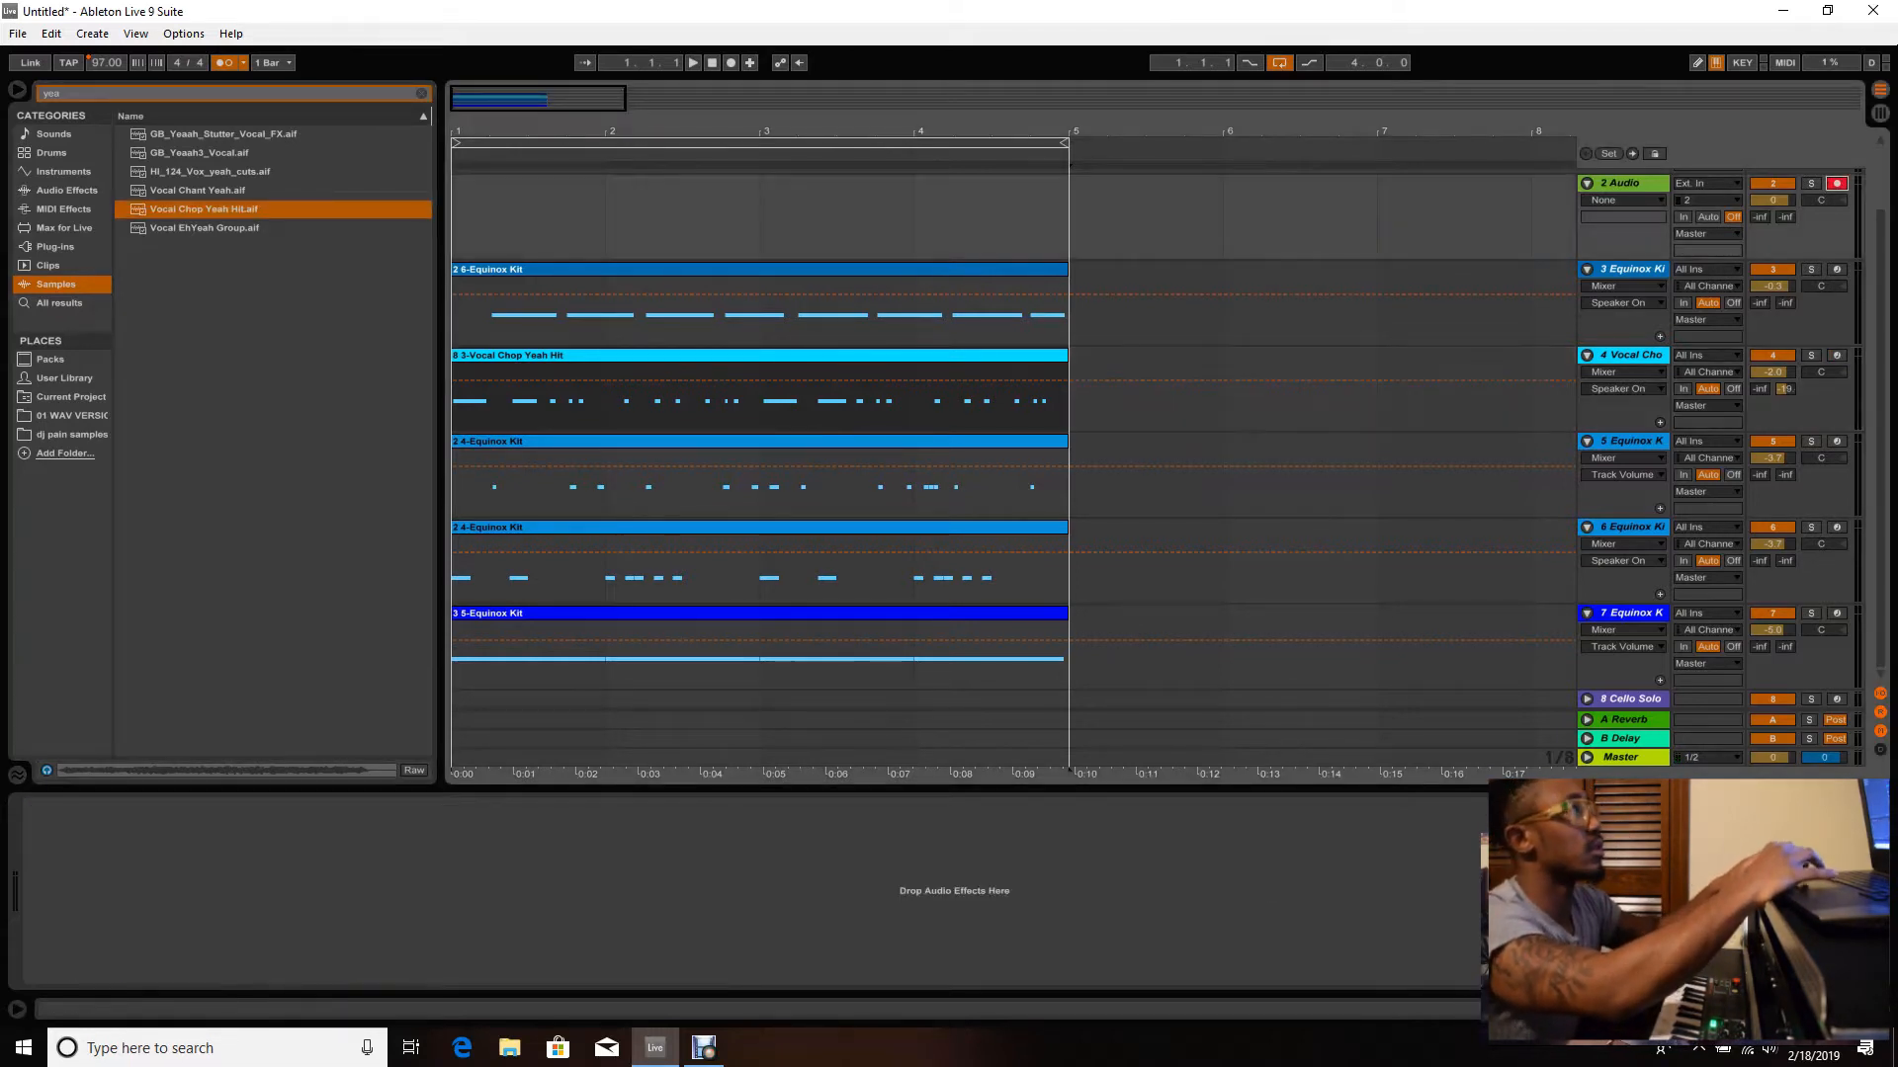
left_click(421, 93)
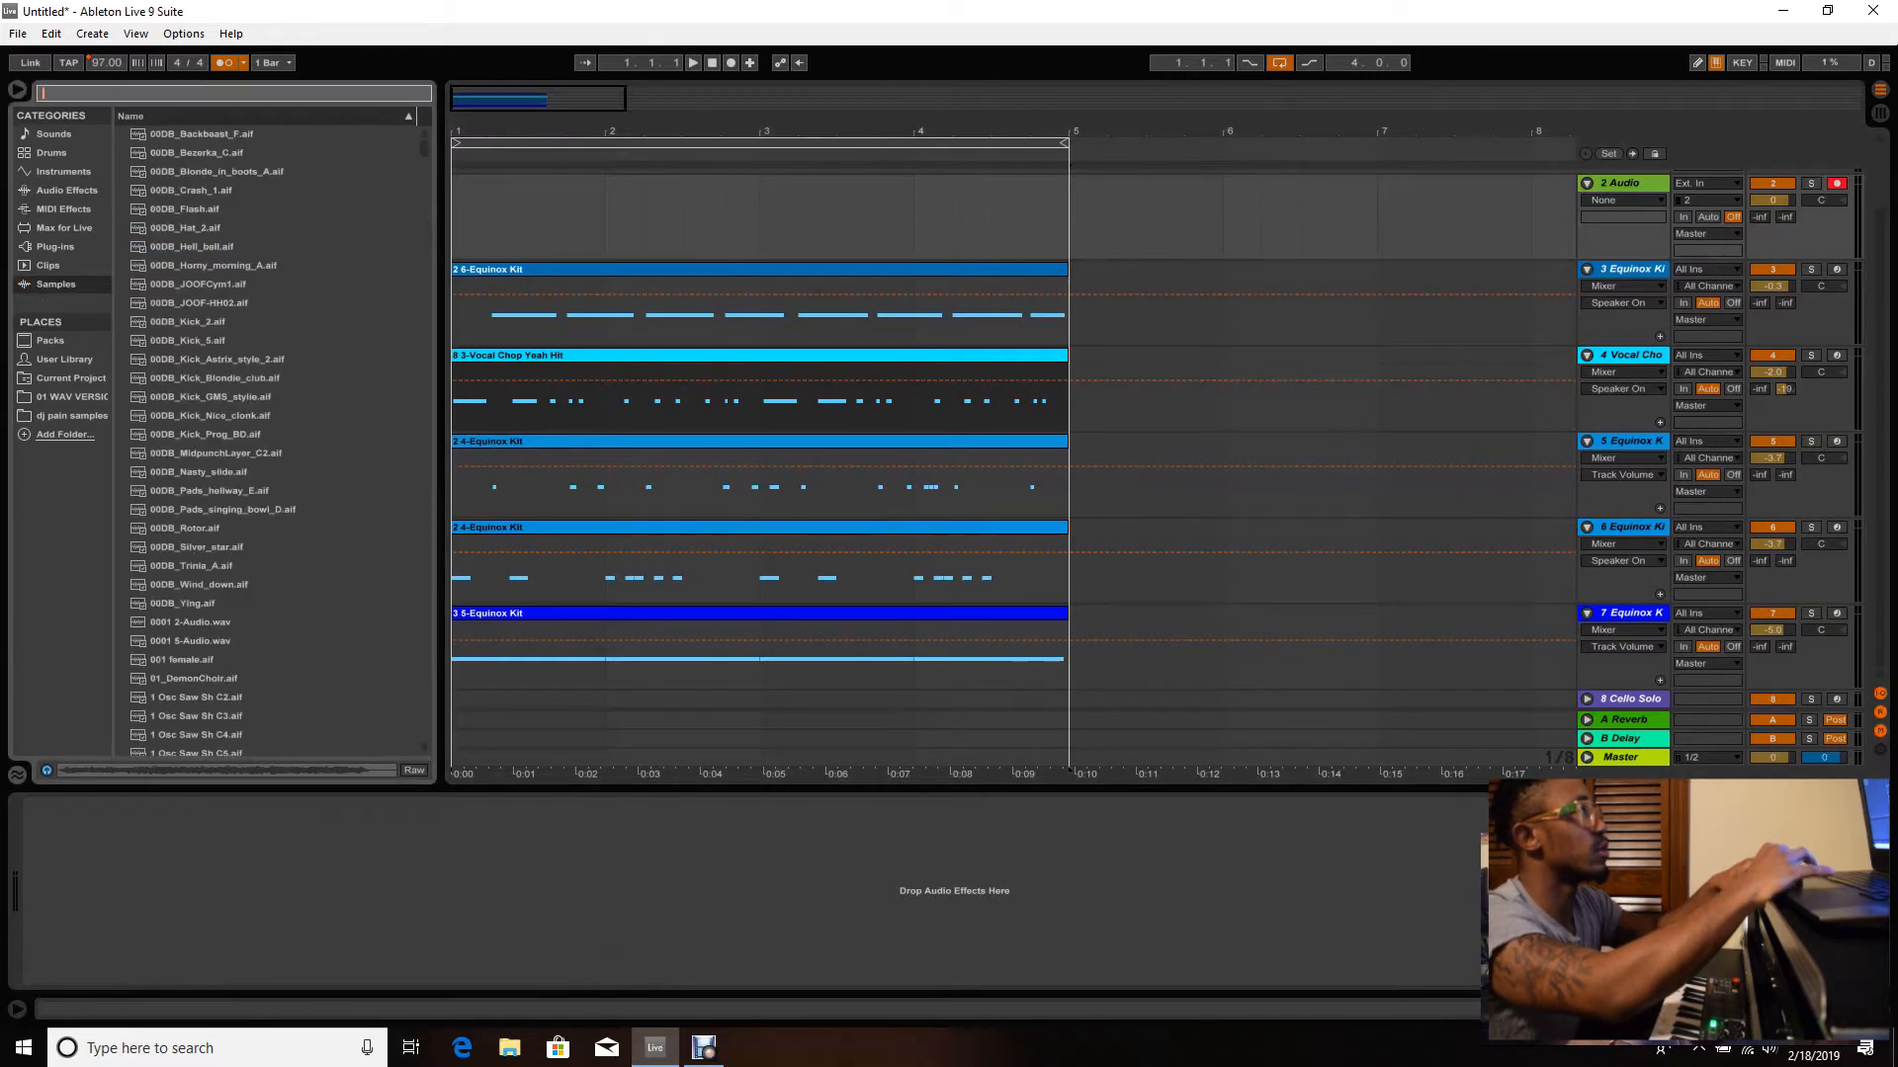
left_click(51, 153)
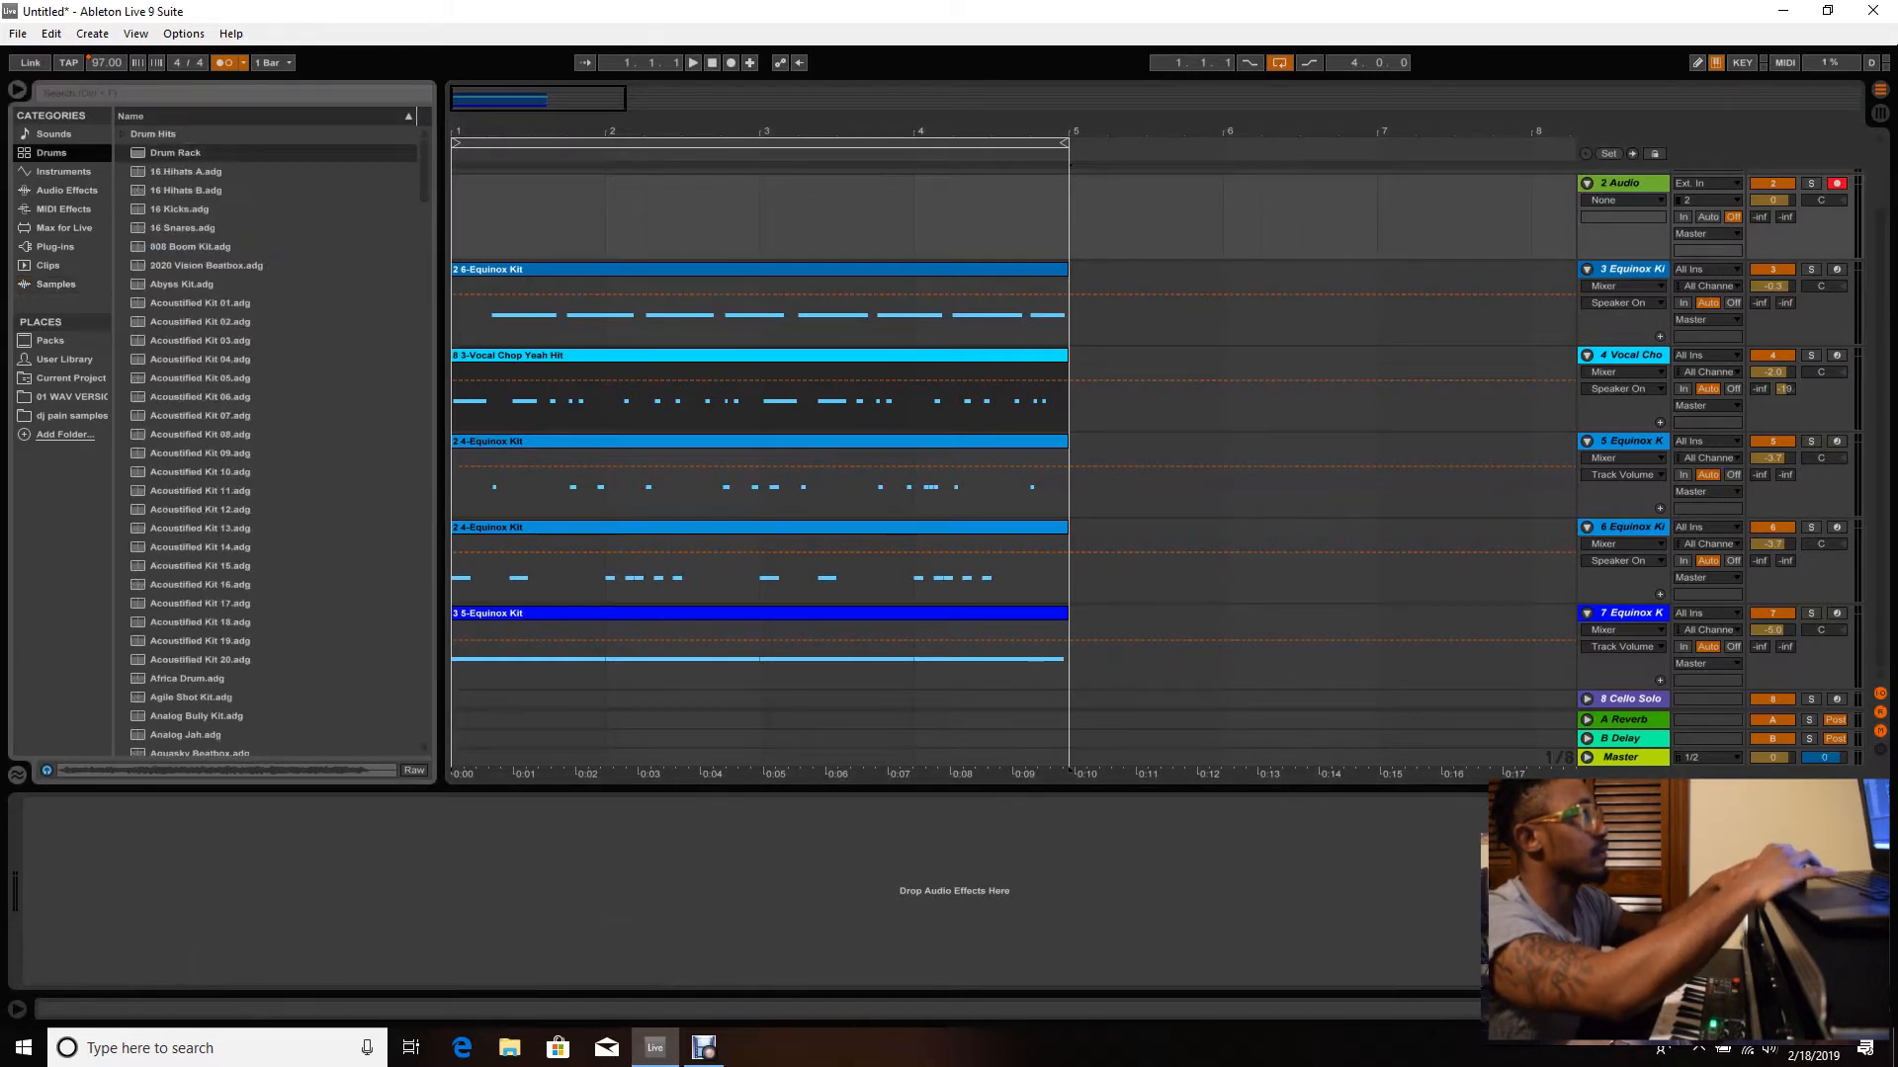
double_click(175, 153)
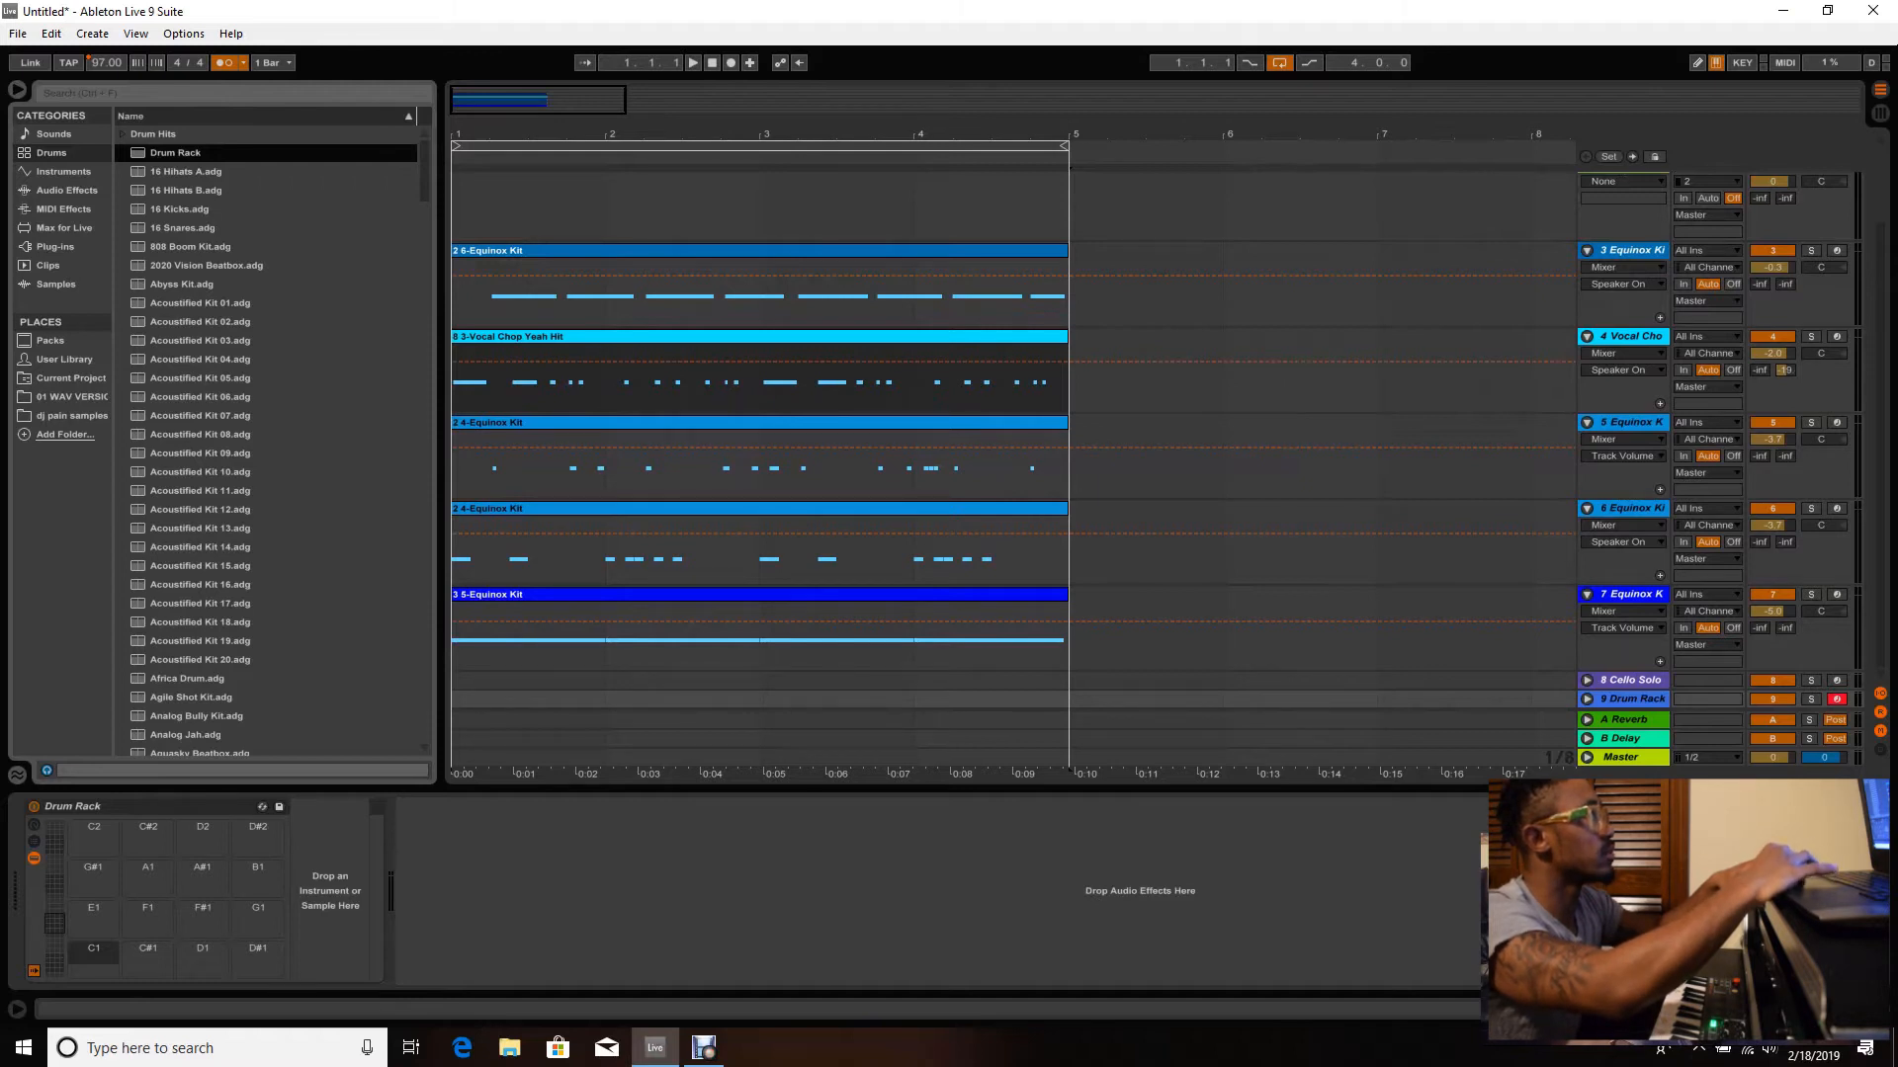
- Search the sample library for "yeah" and place Vocal Chop Yeah Hit.aif on the Drum Rack's G#1 pad
left_click(57, 285)
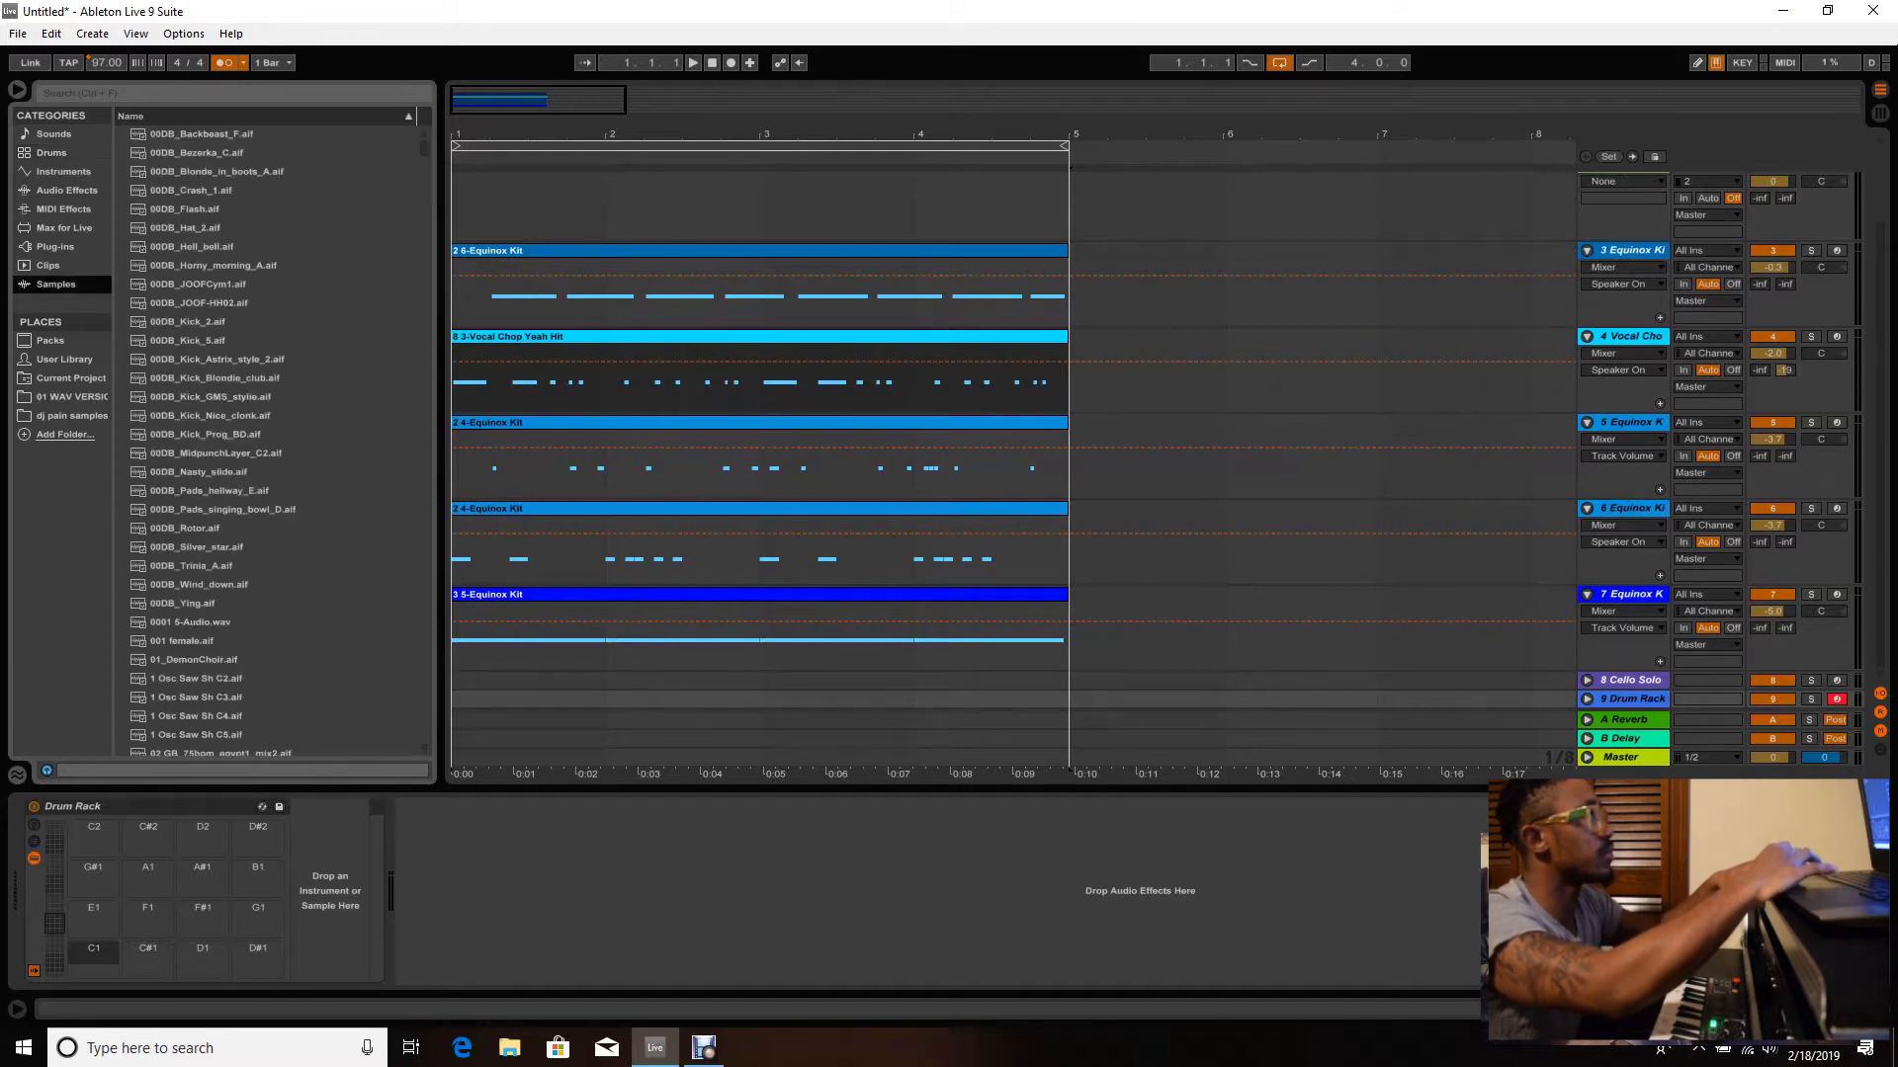
left_click(118, 93)
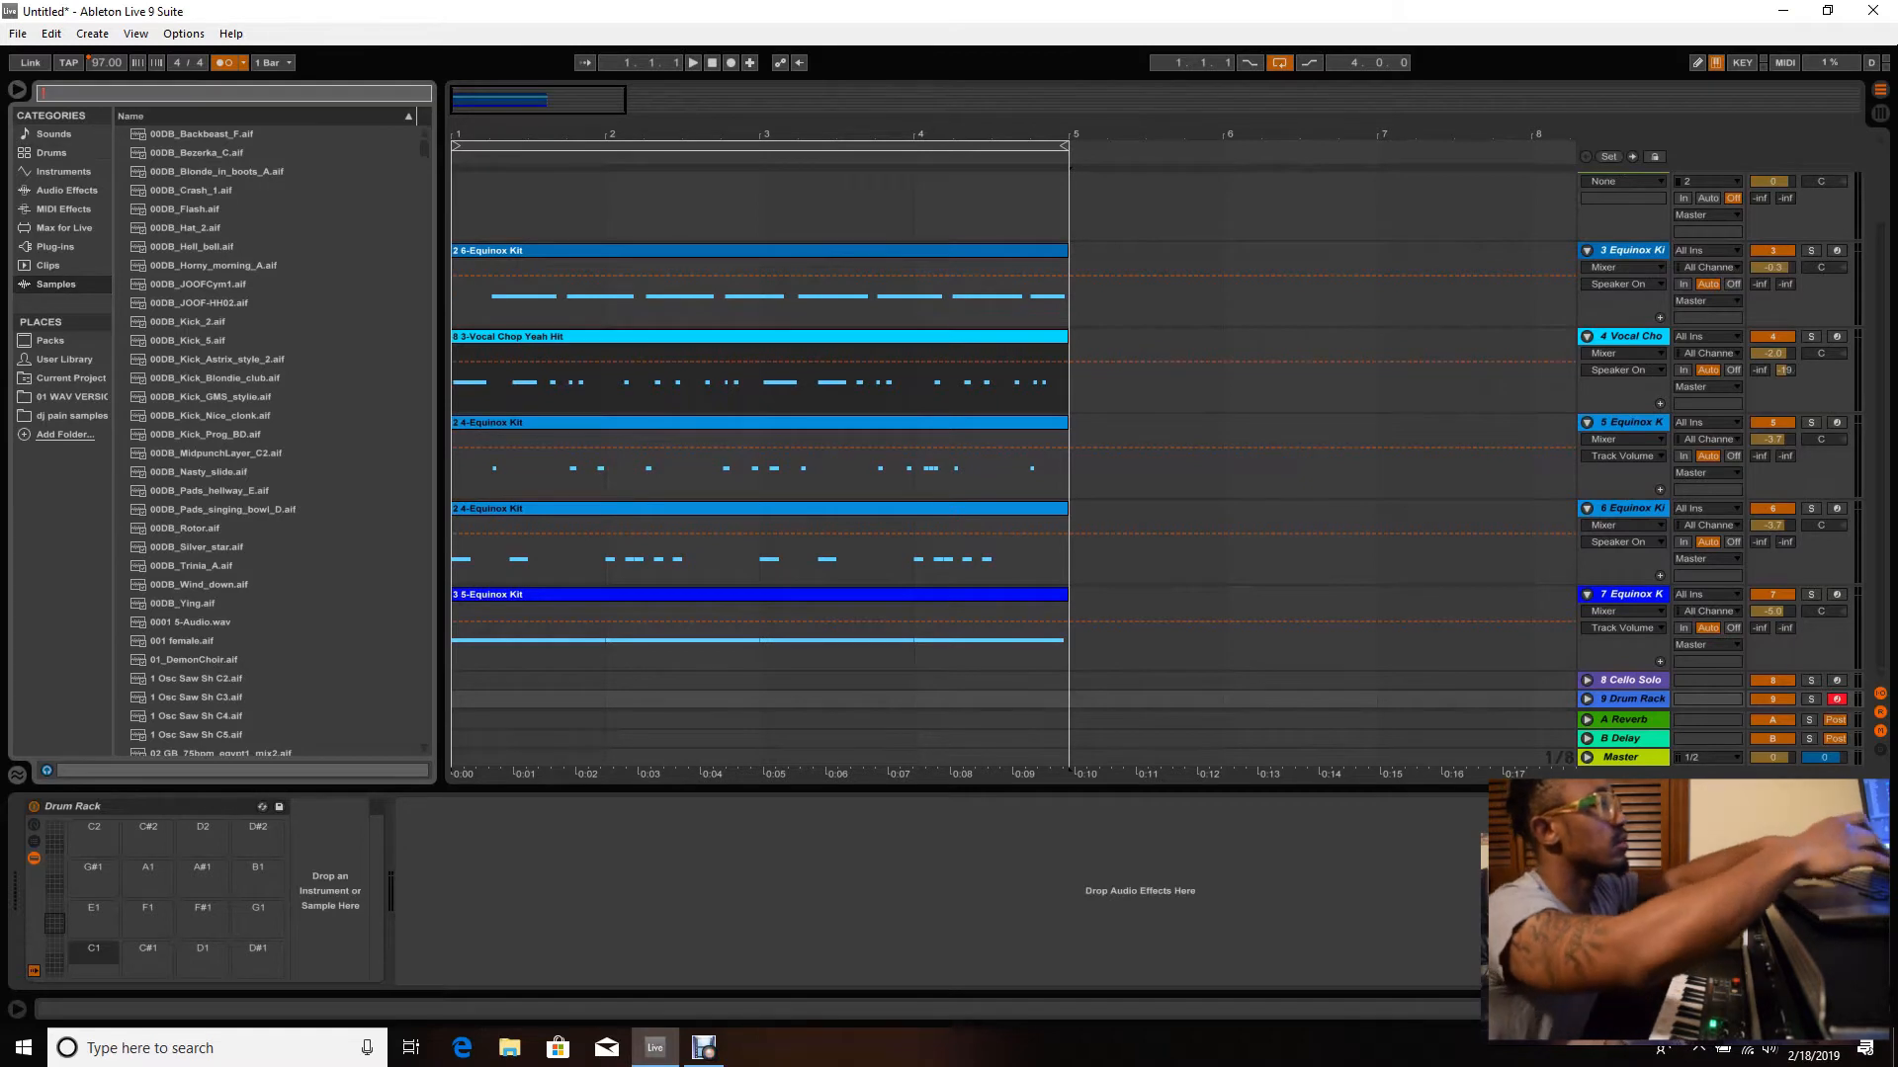
type("yeah")
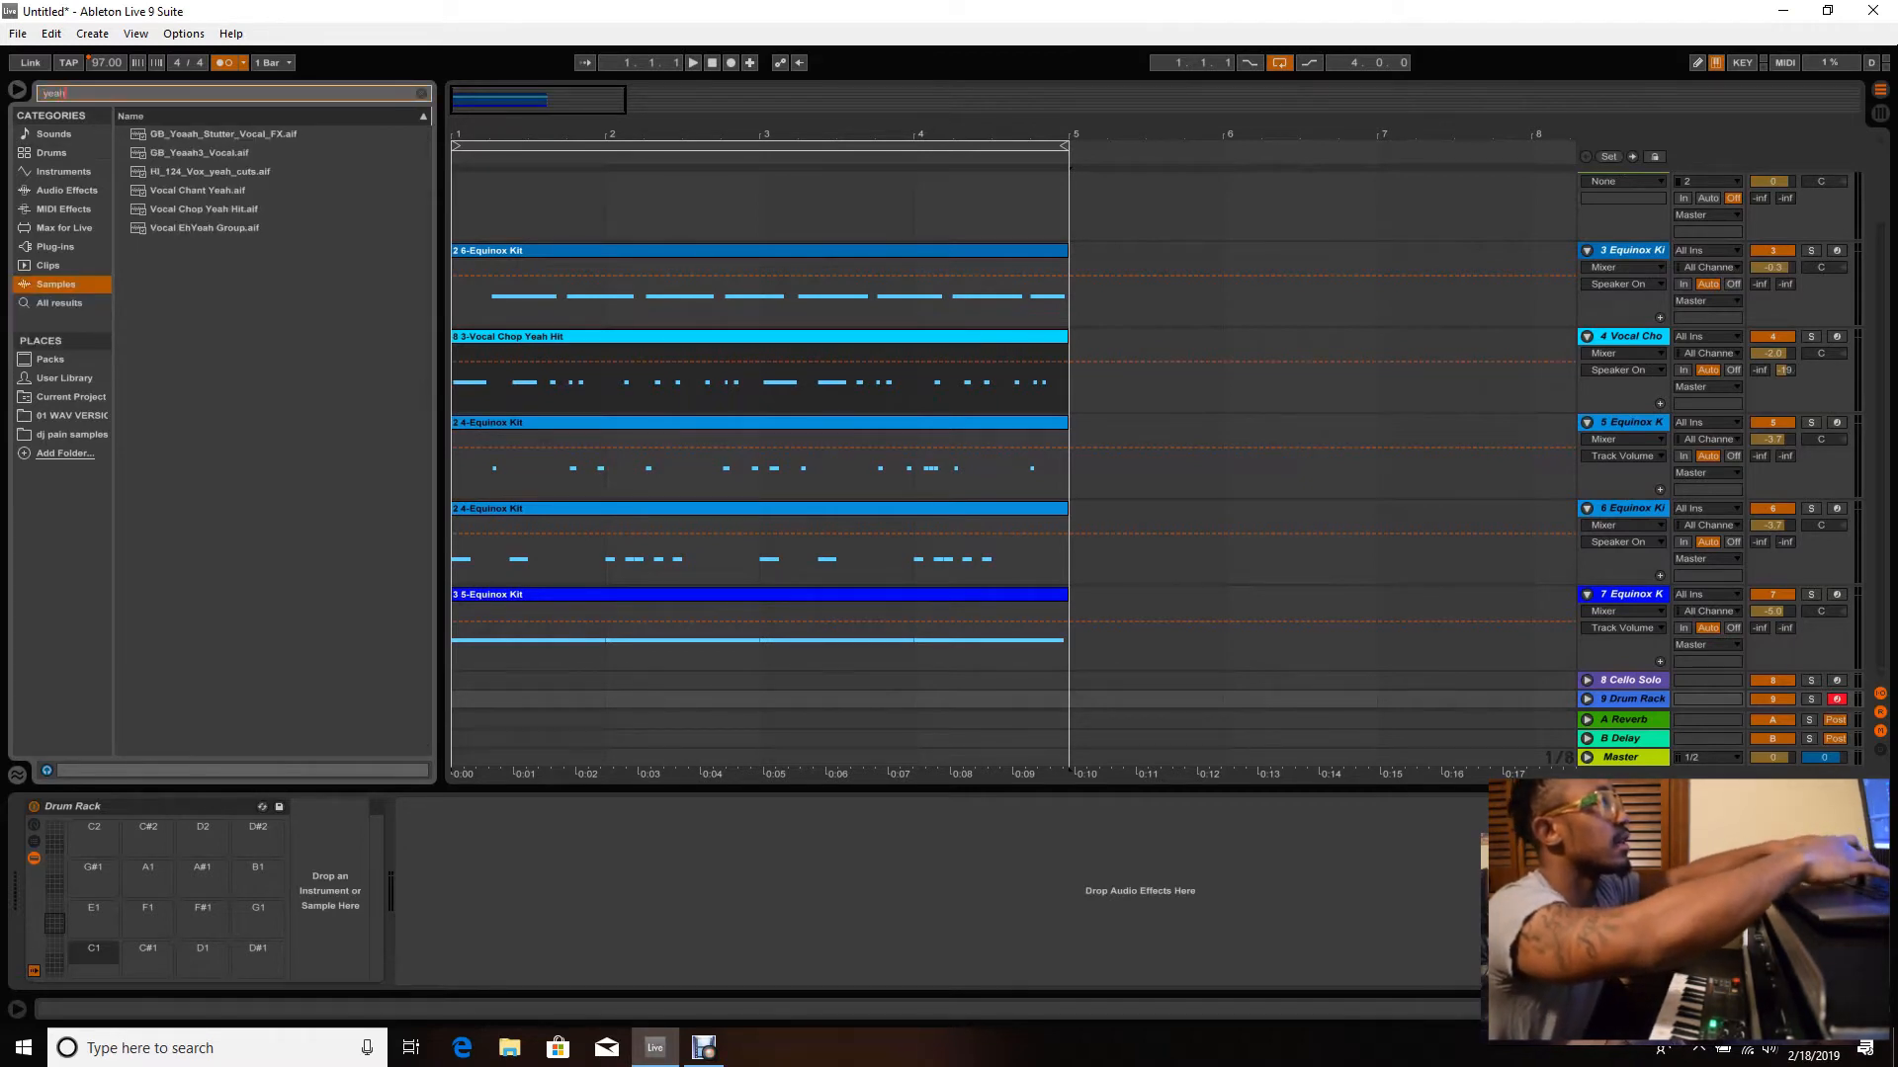
left_click(204, 172)
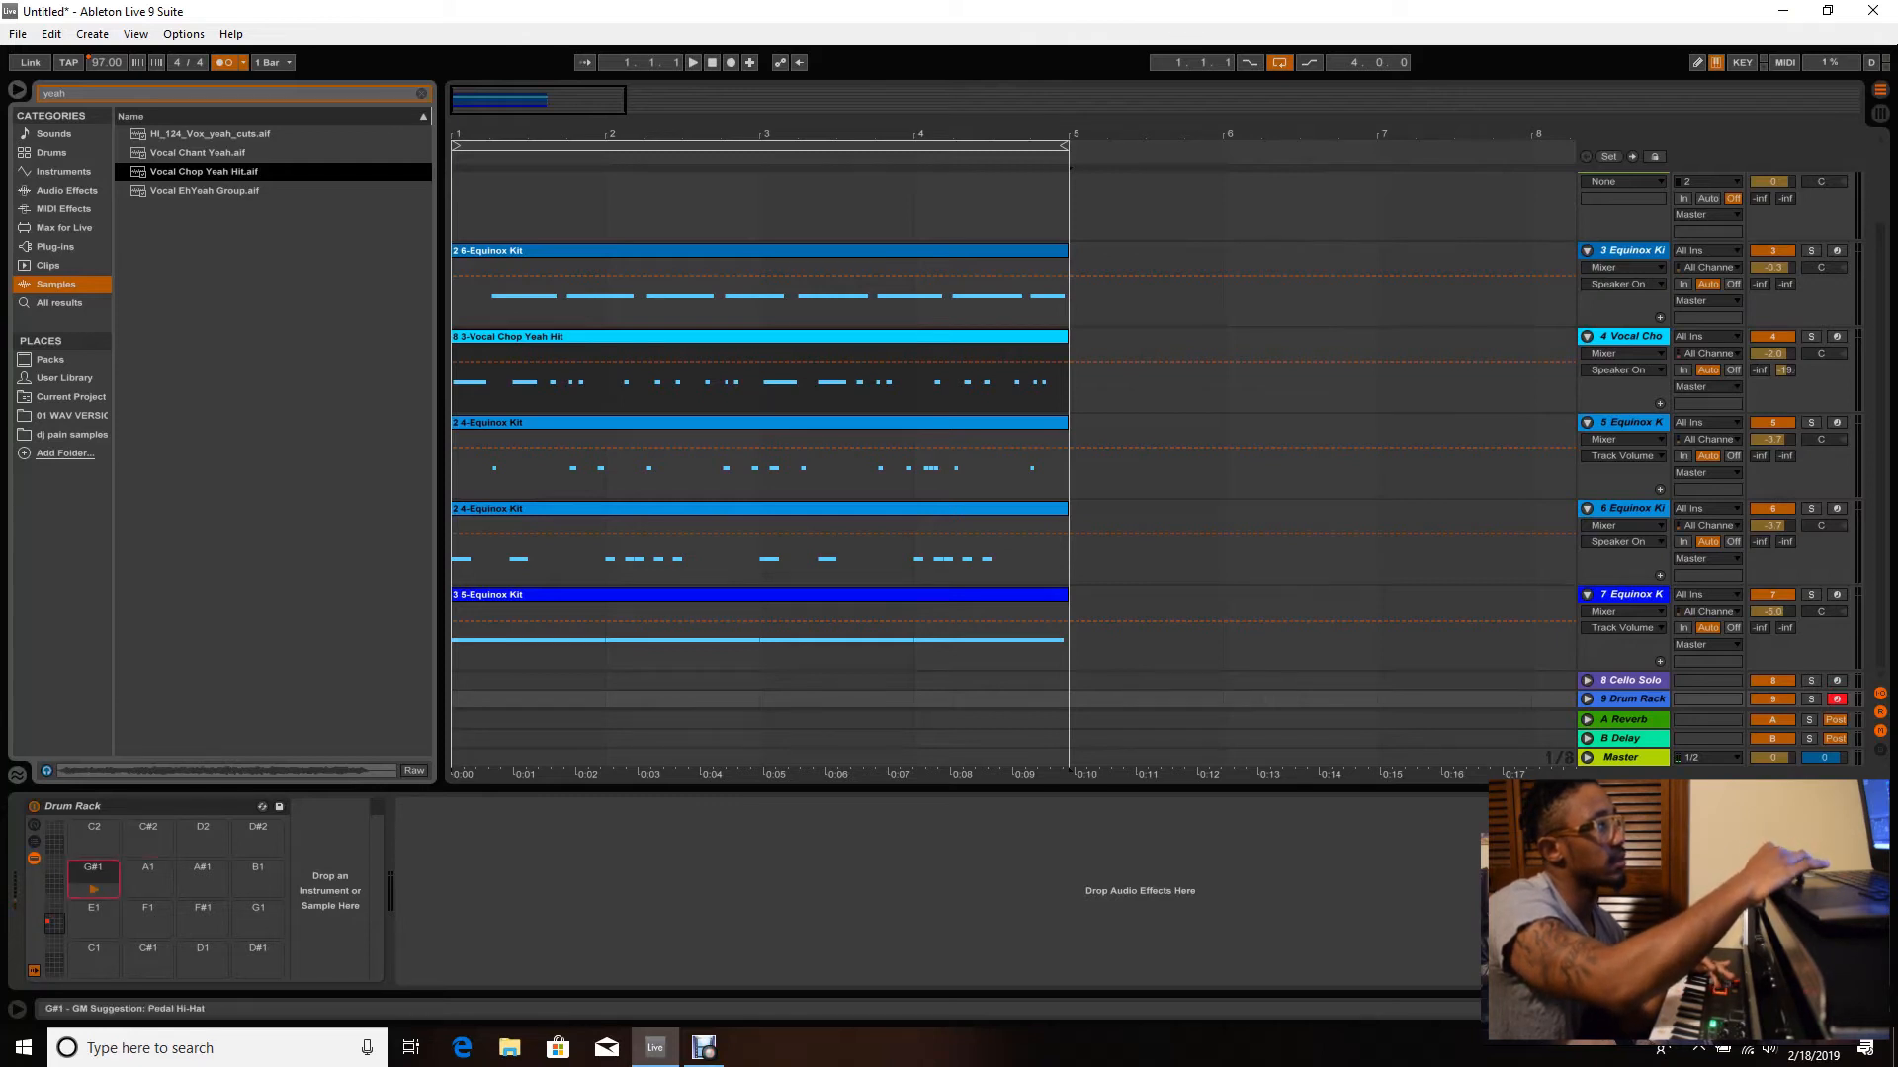
left_click_drag(93, 879, 93, 878)
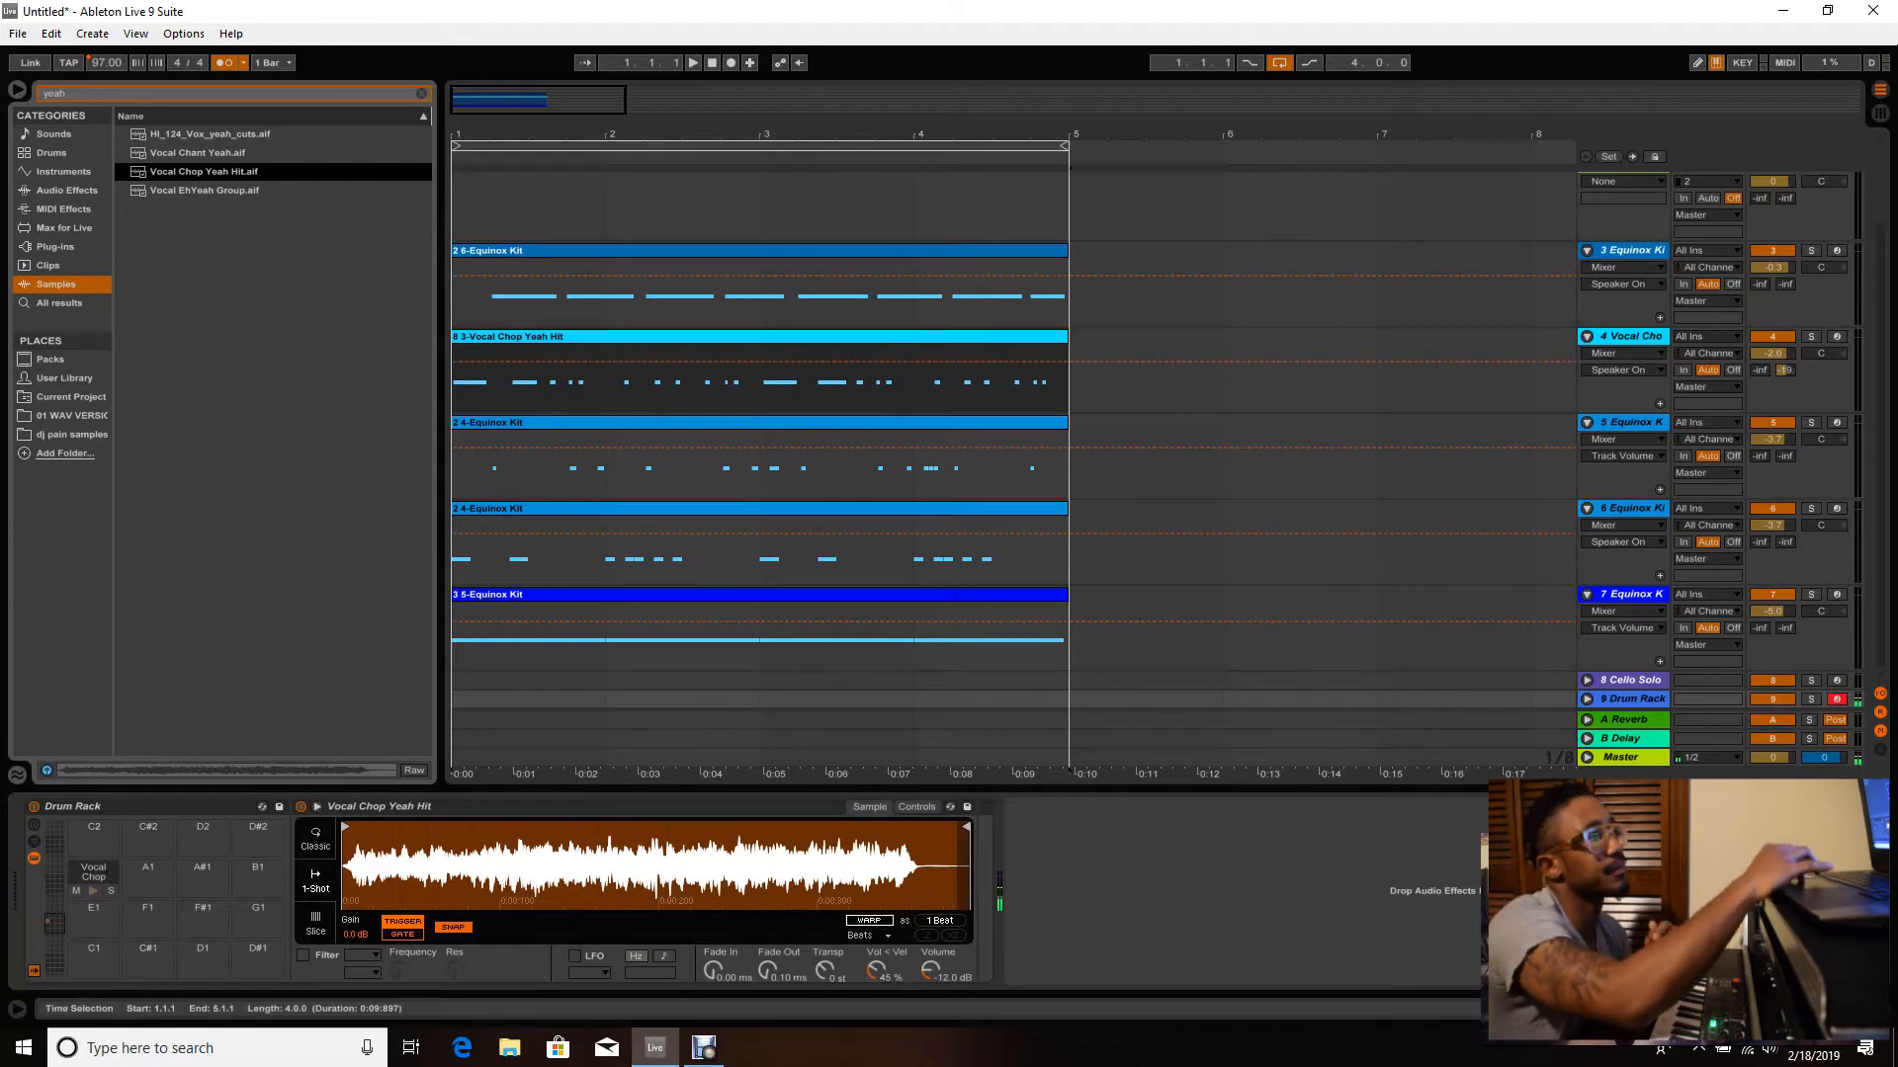
- Delete the Drum Rack track 9
scroll(759, 445, "up", 2)
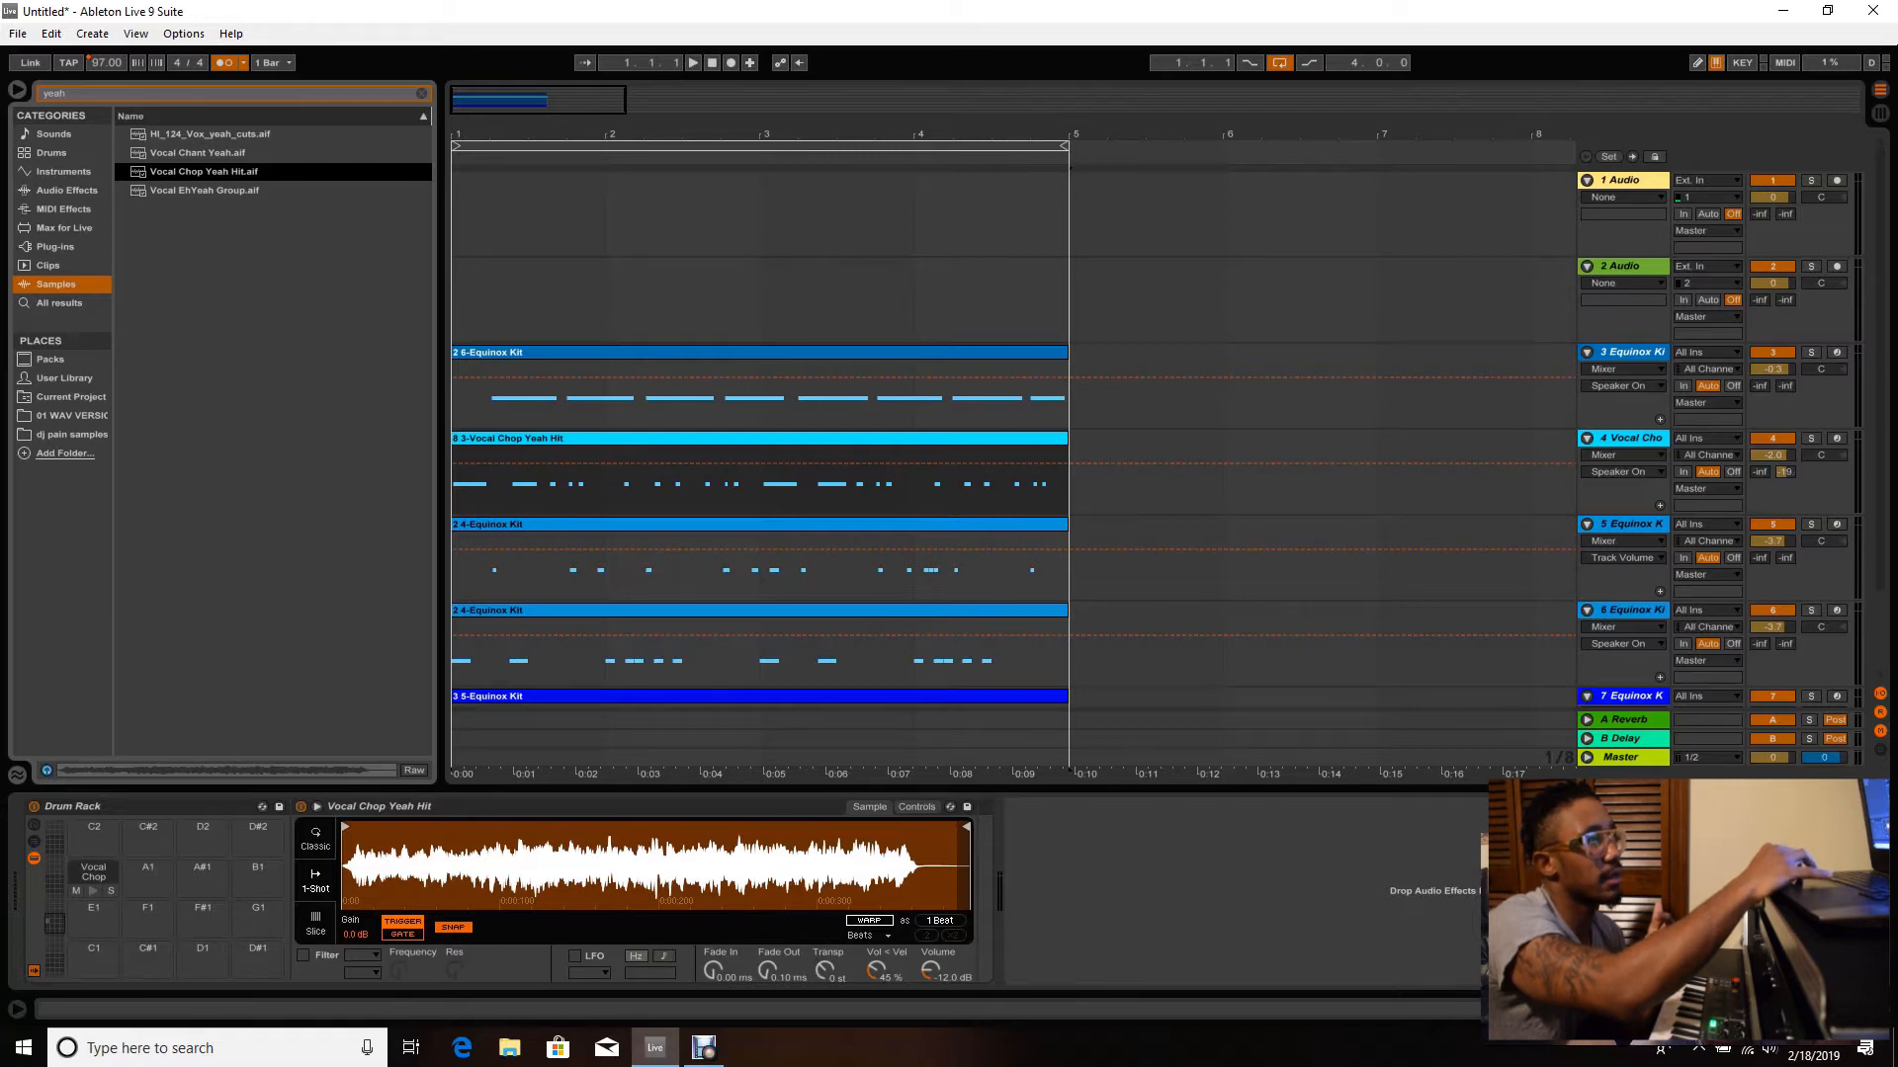
scroll(759, 444, "down", 2)
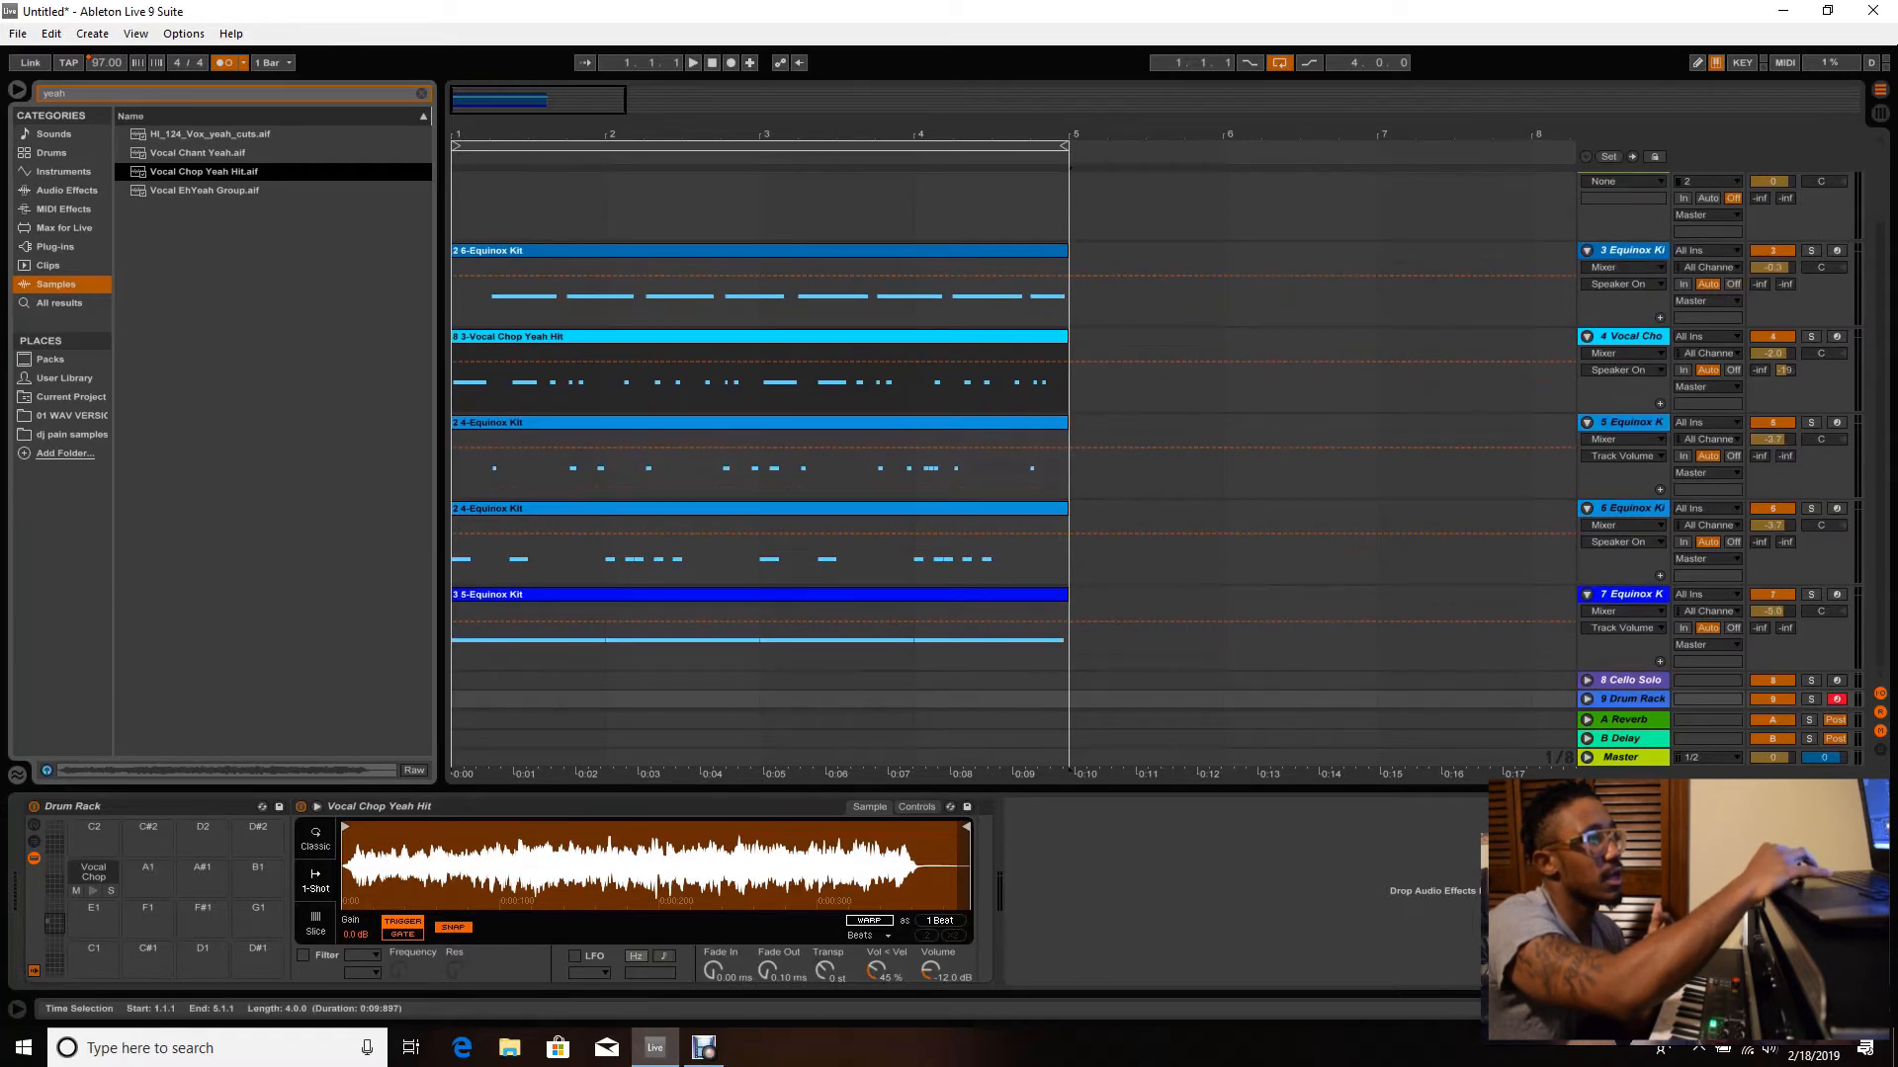
right_click(1600, 698)
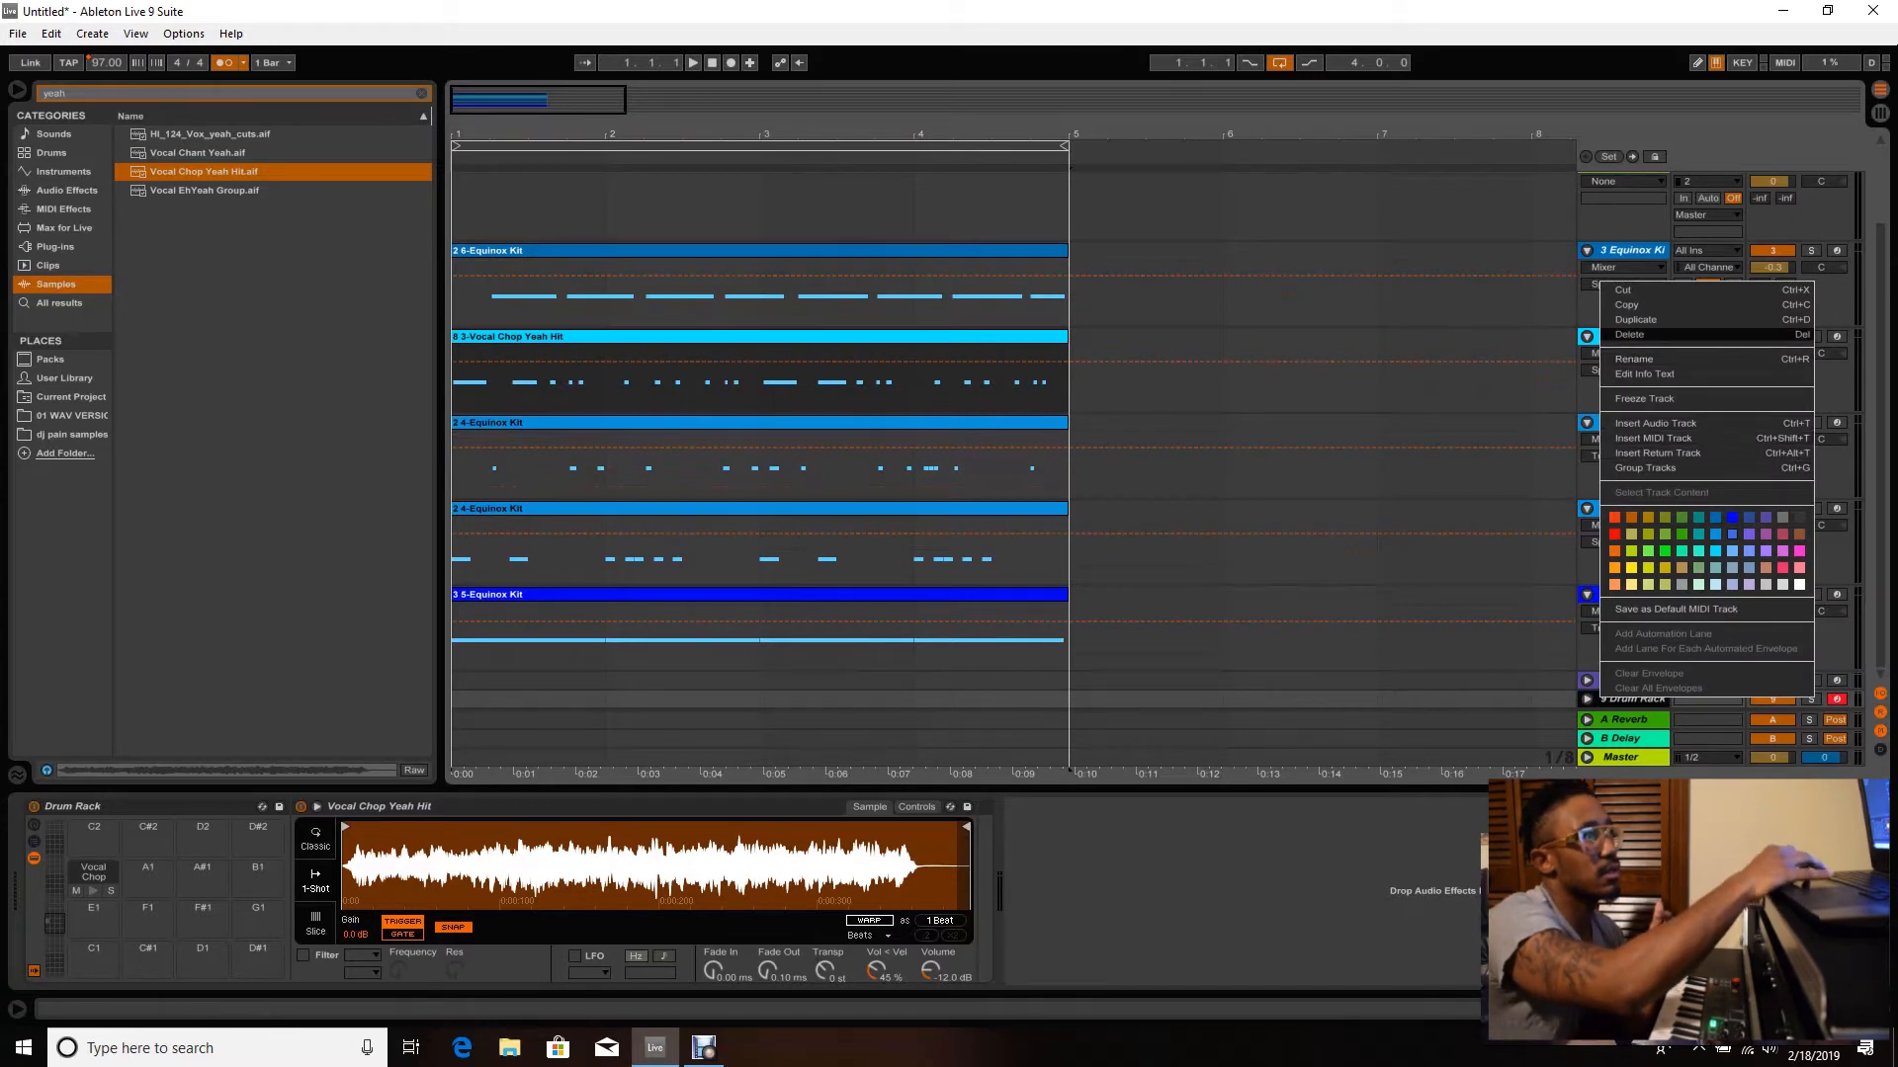
left_click(1628, 334)
- Clear the sample search and record-arm track 4 with the vocal chop part
scroll(1166, 425, "up", 2)
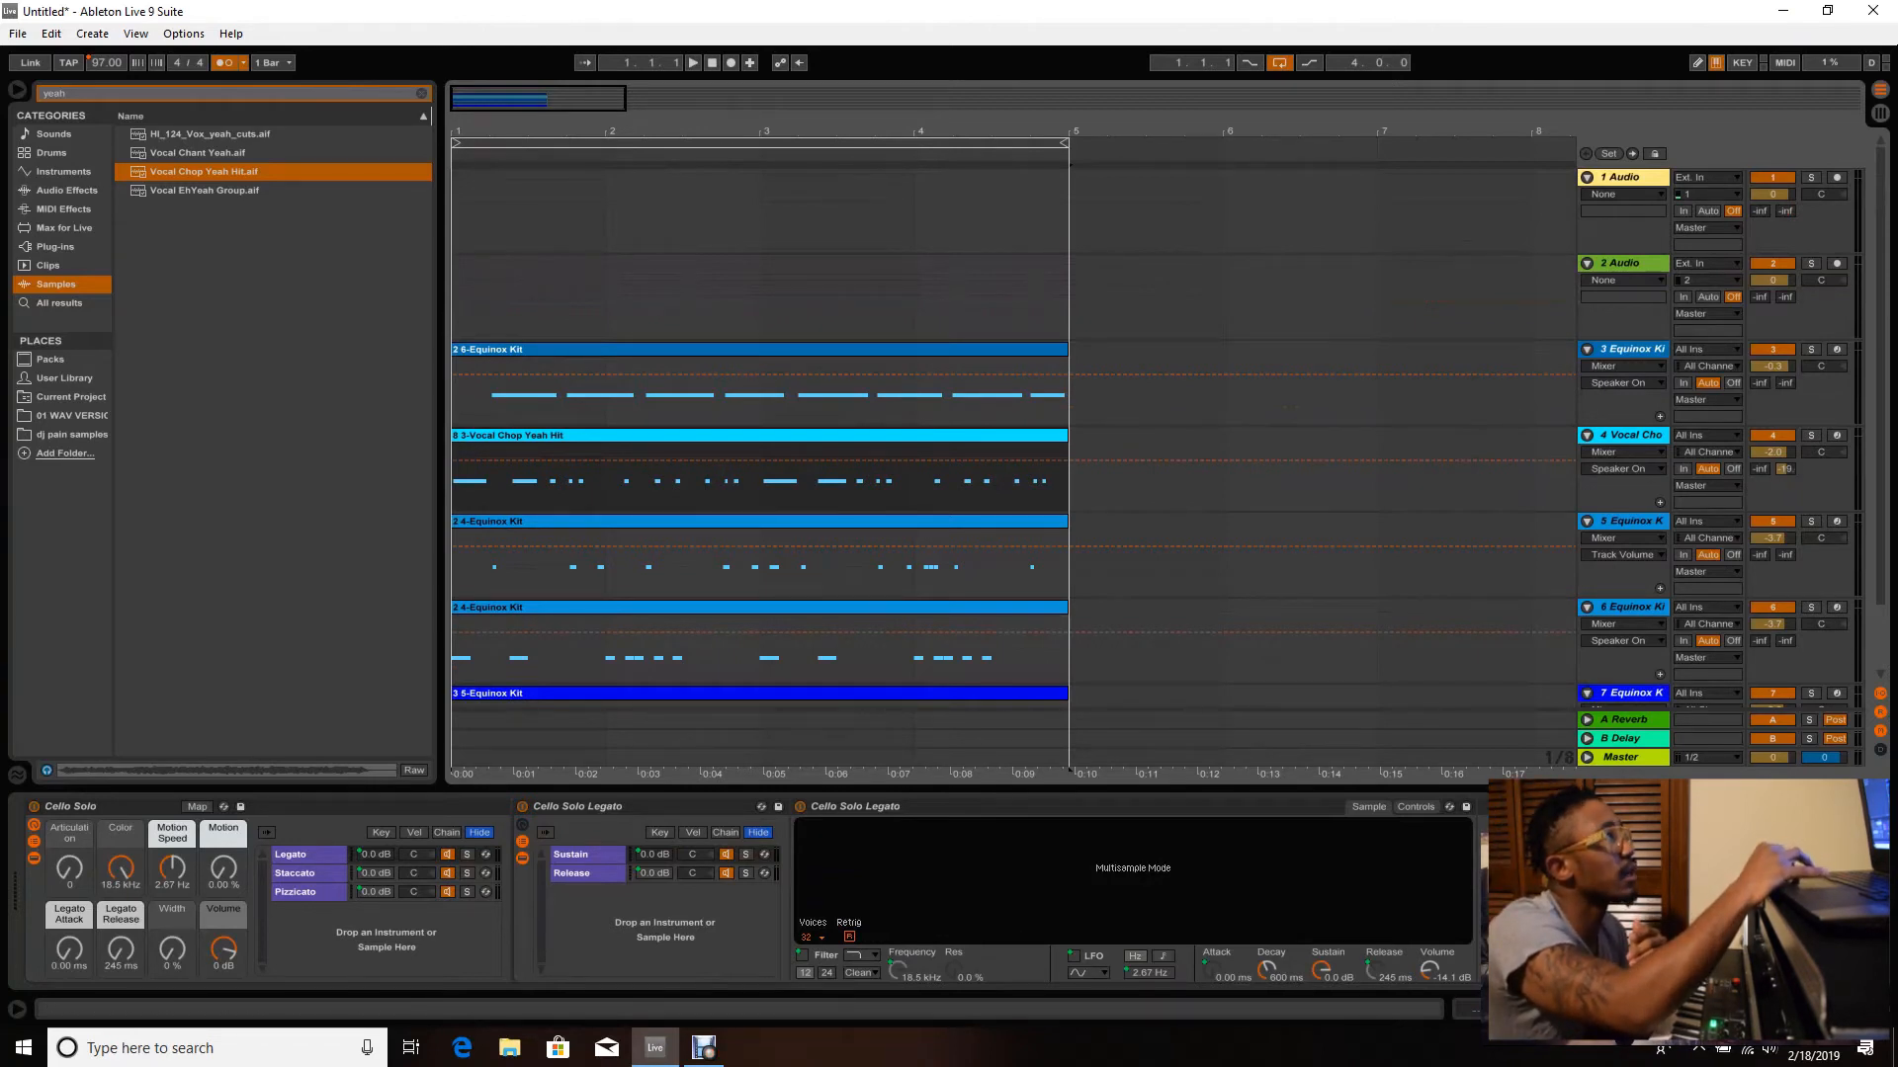
key("ctrl+f")
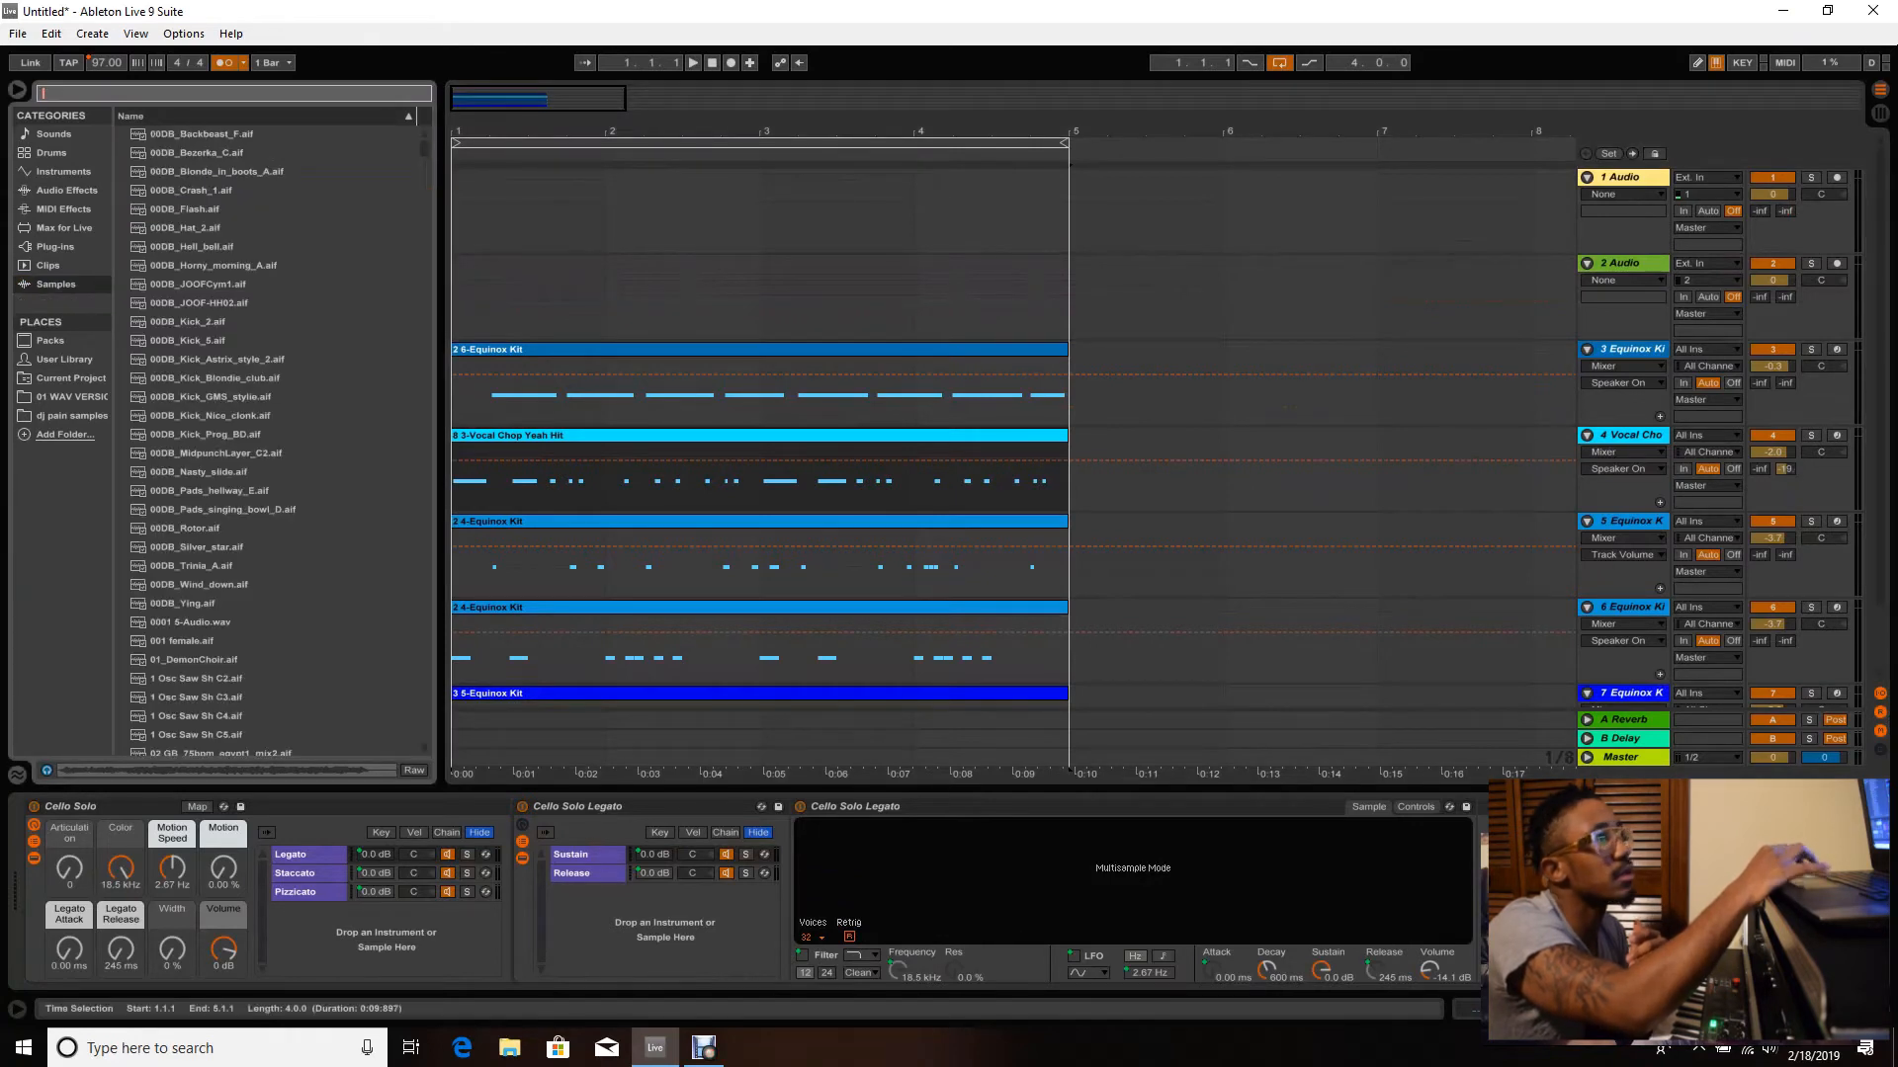
scroll(1013, 435, "down", 2)
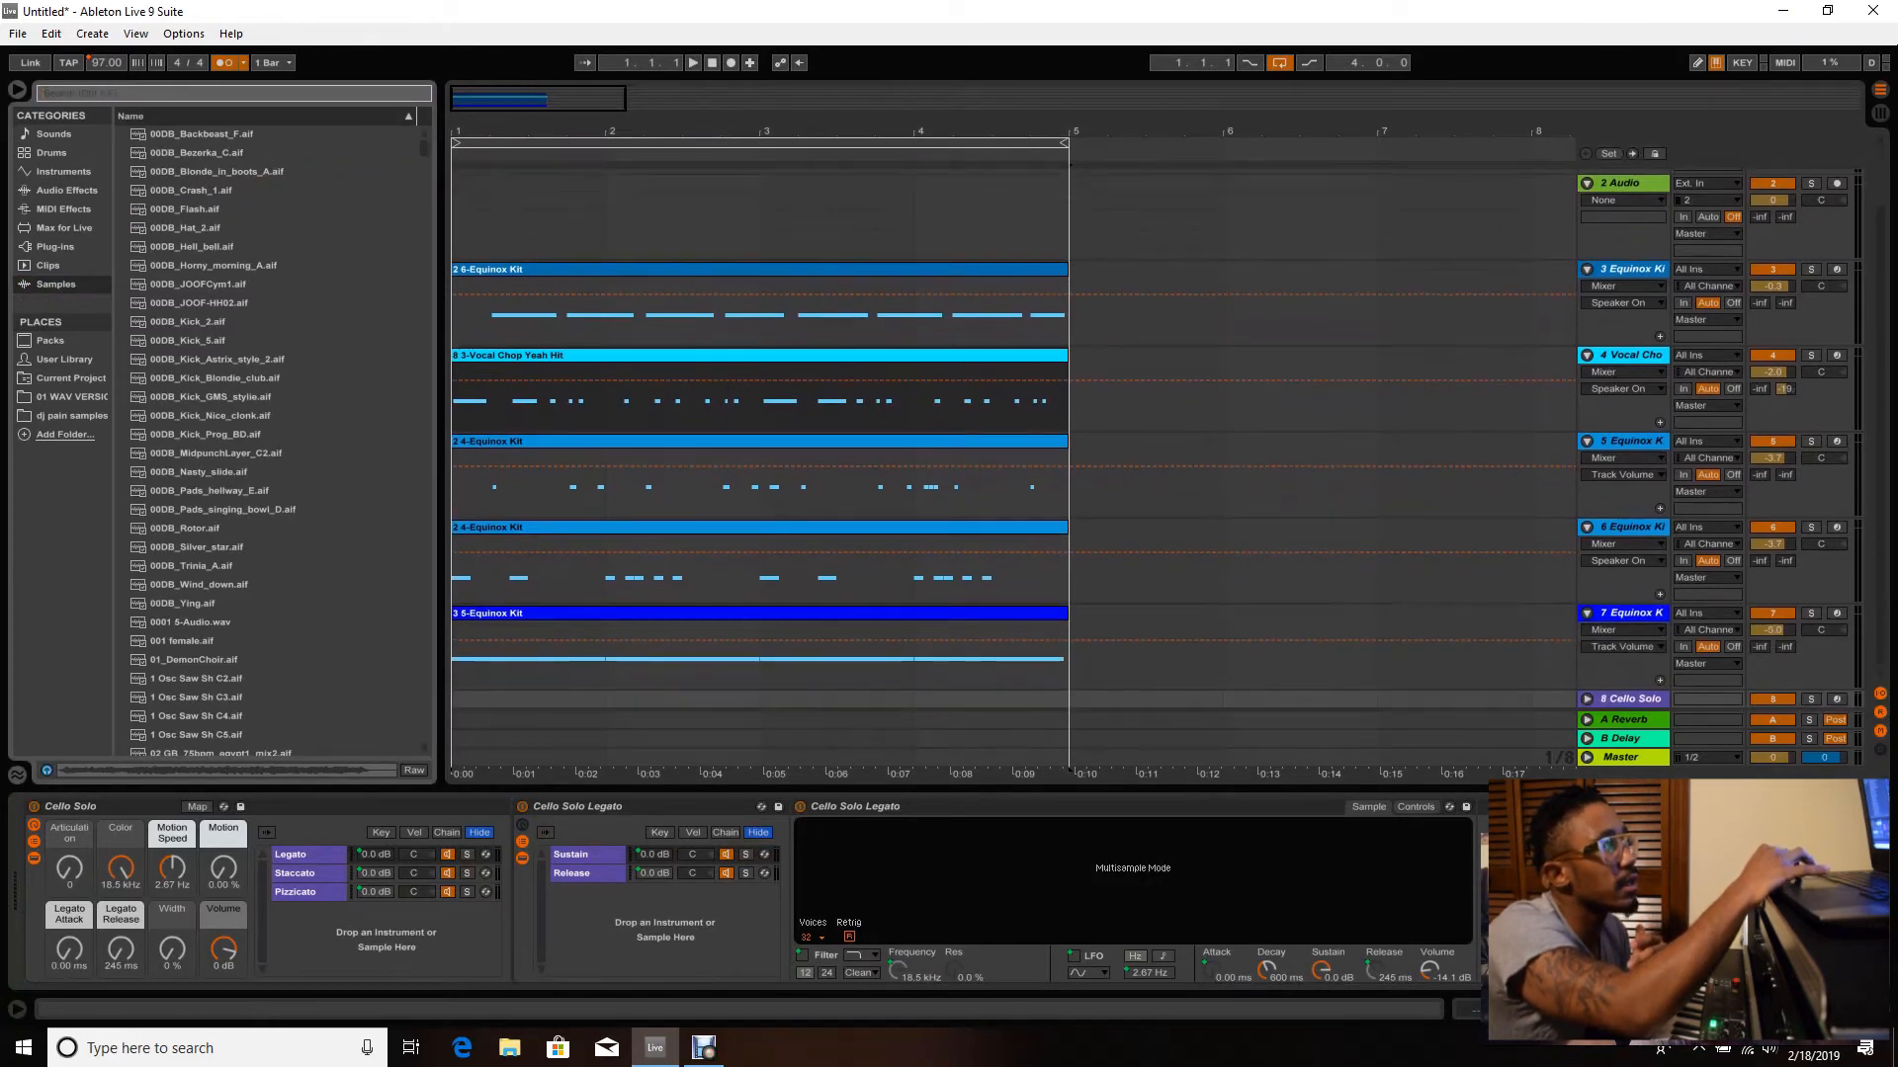
scroll(1013, 435, "up", 2)
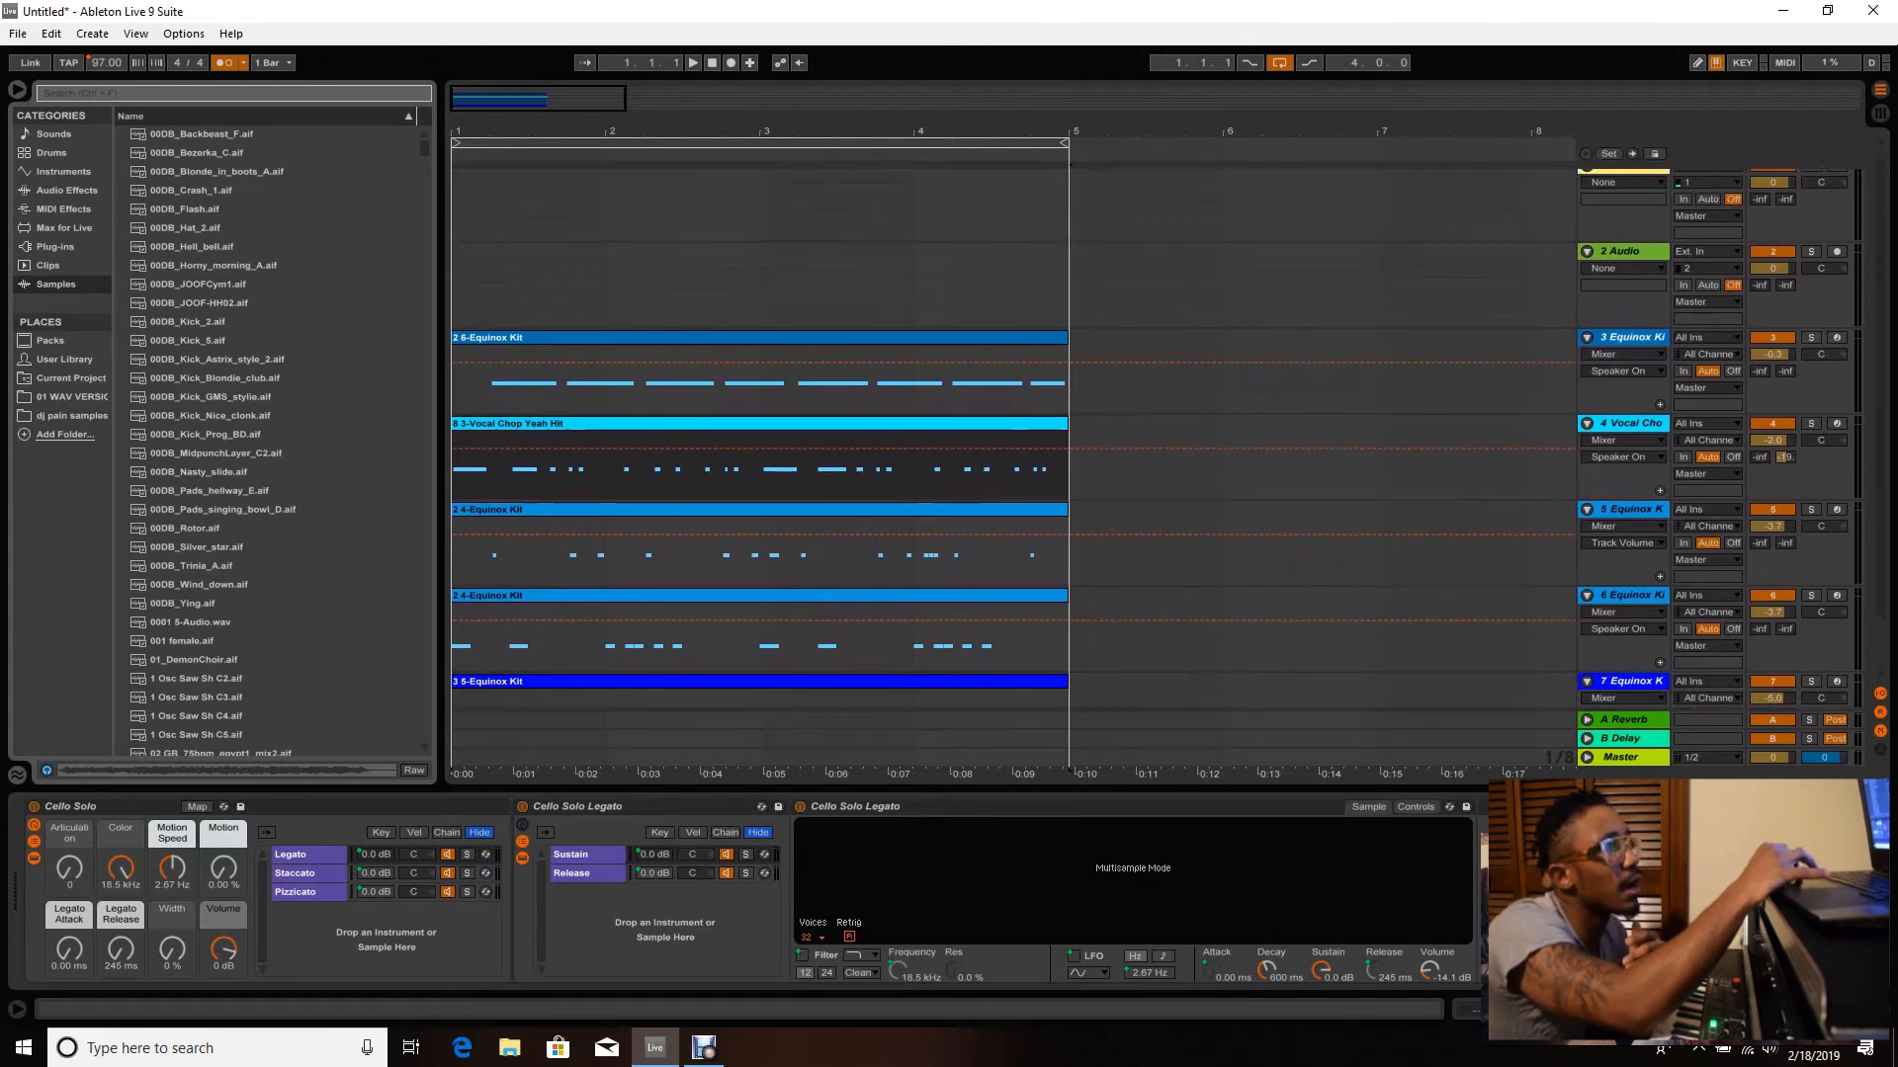
left_click(1837, 423)
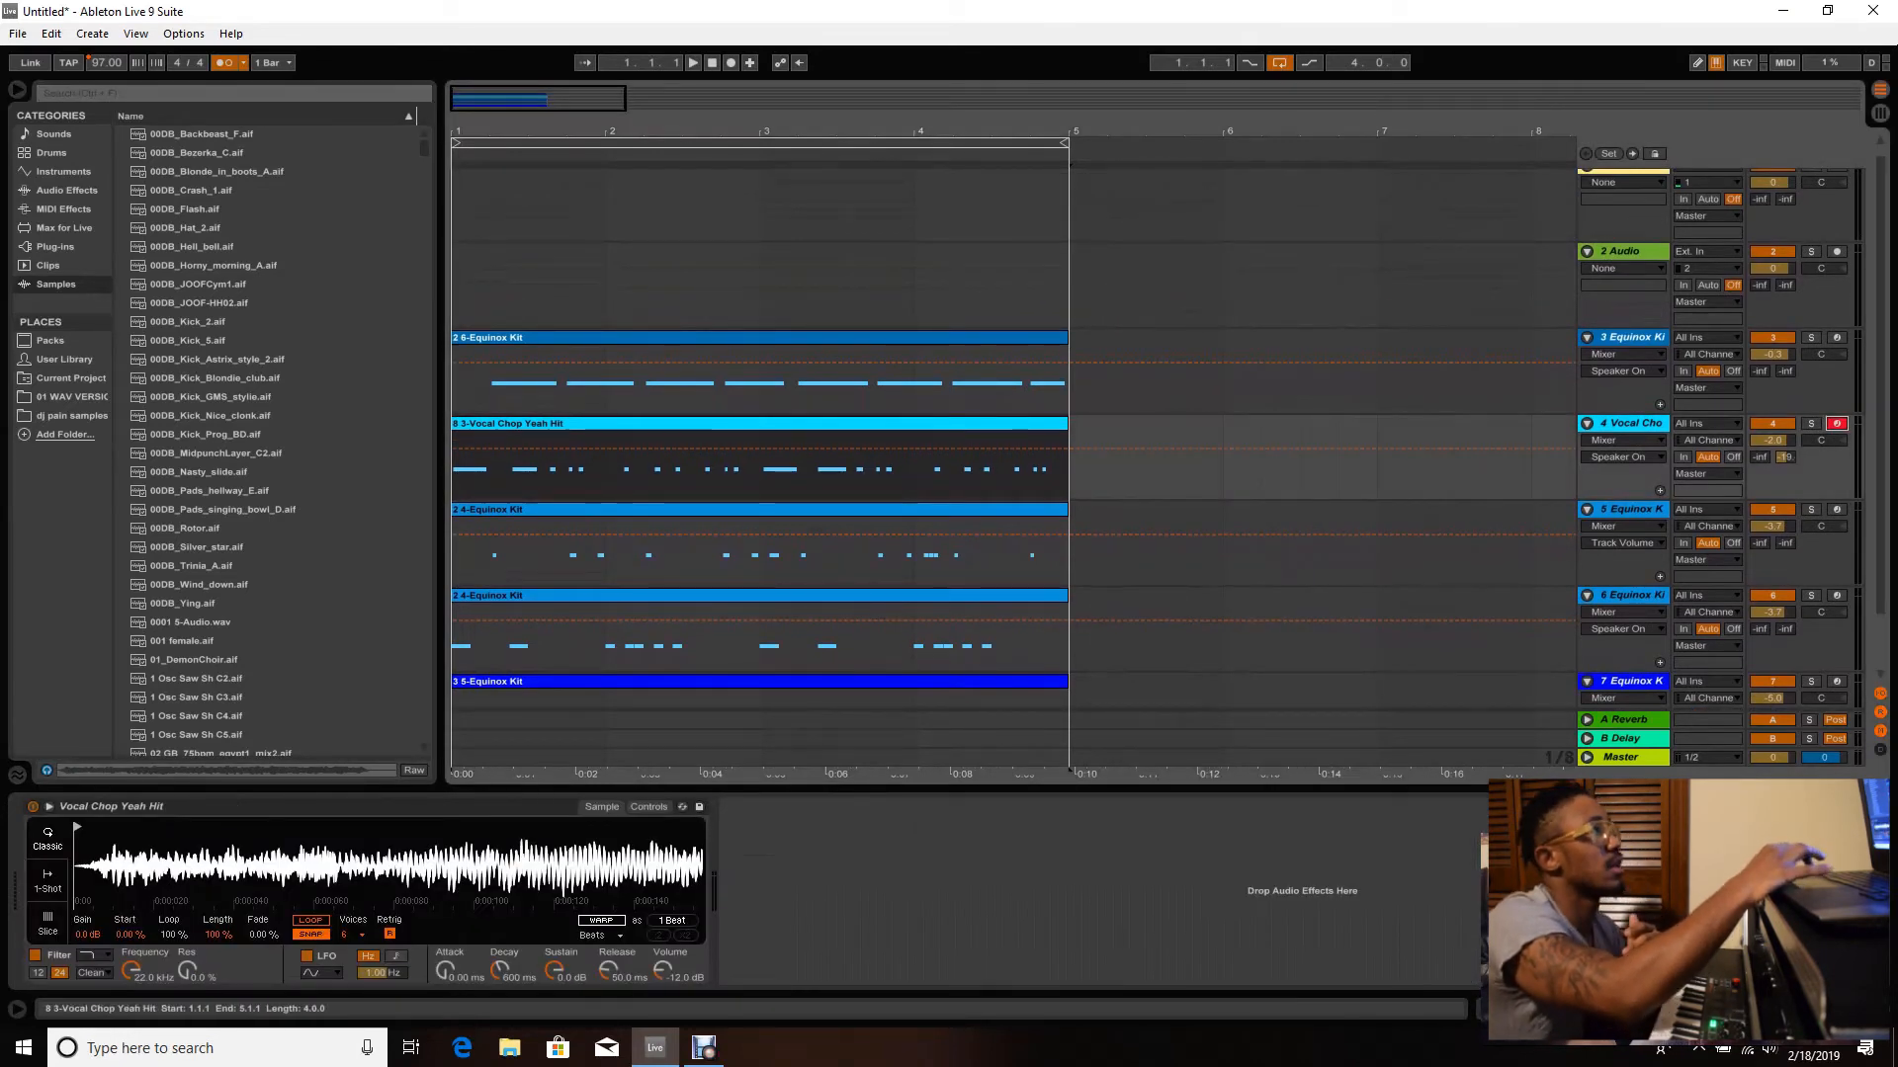
- Audition the vocal chop part on track 4 in solo, and turn the solo off
left_click(1810, 423)
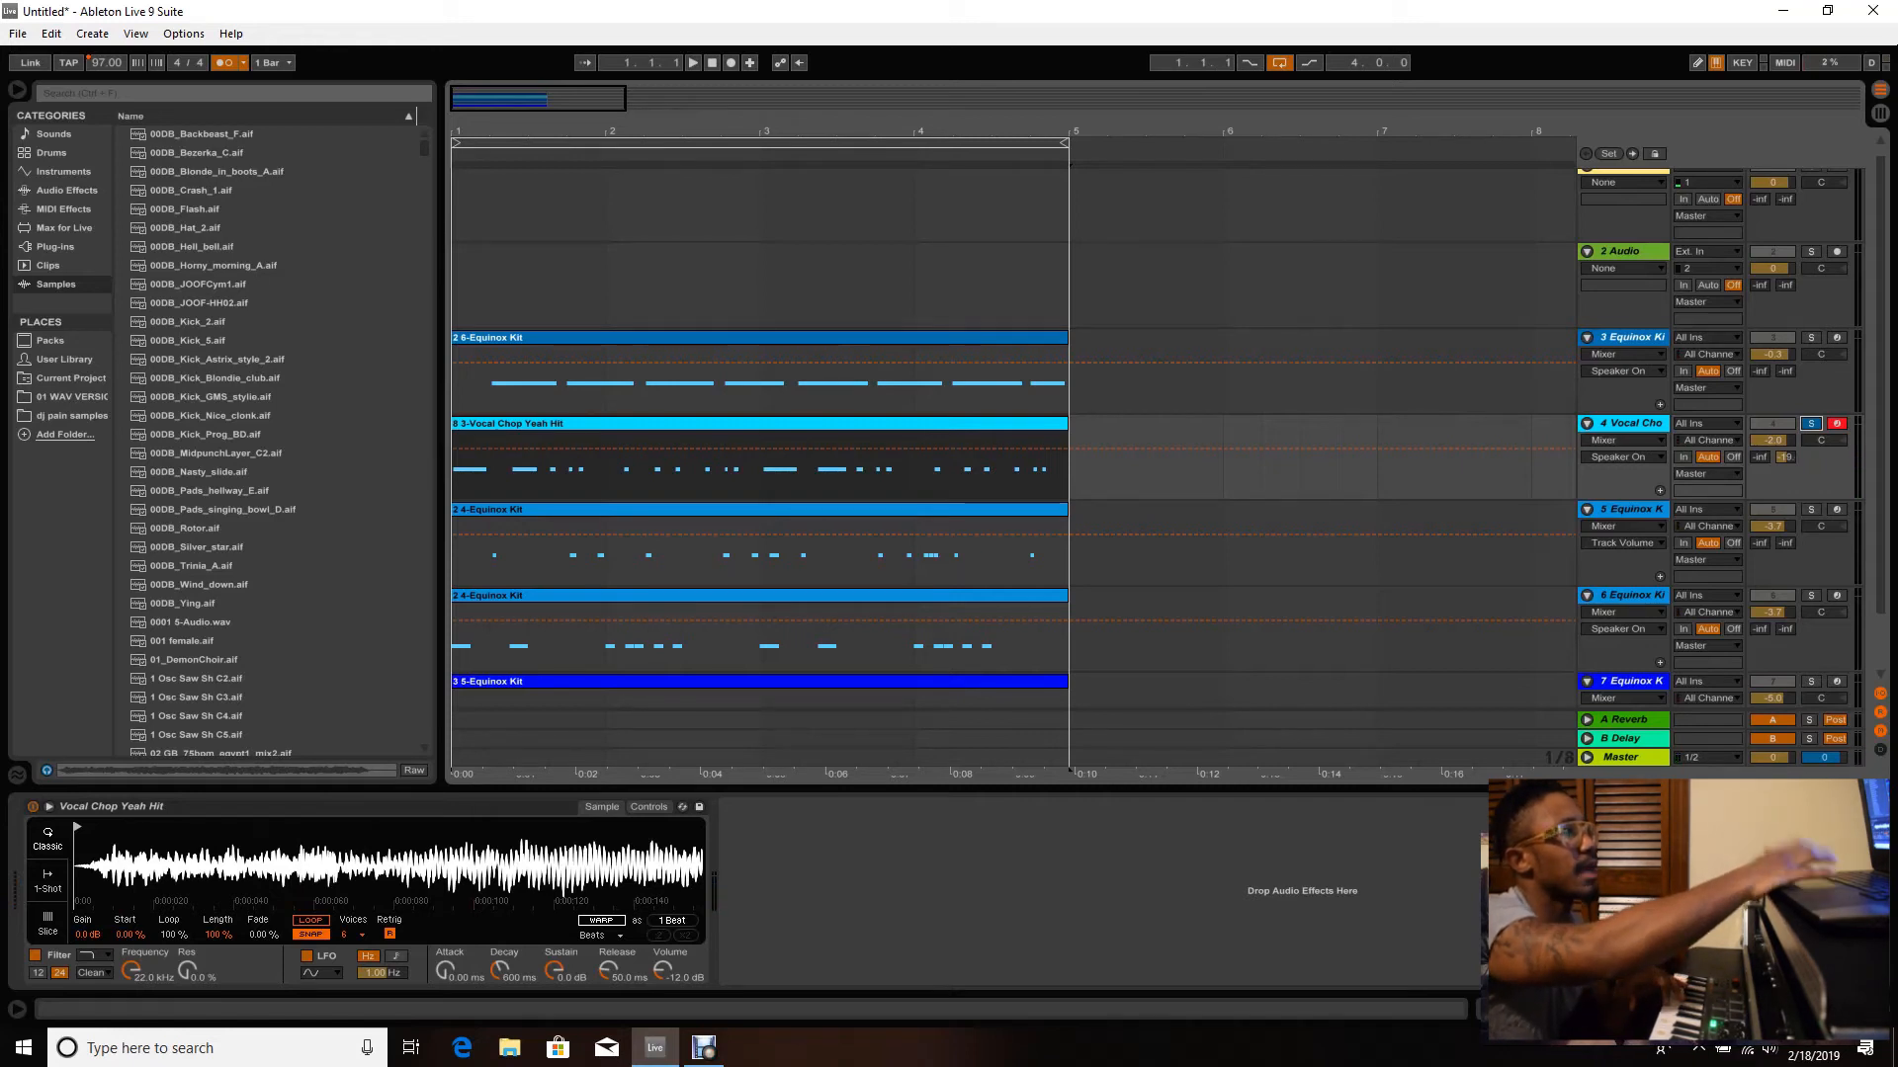
key("space")
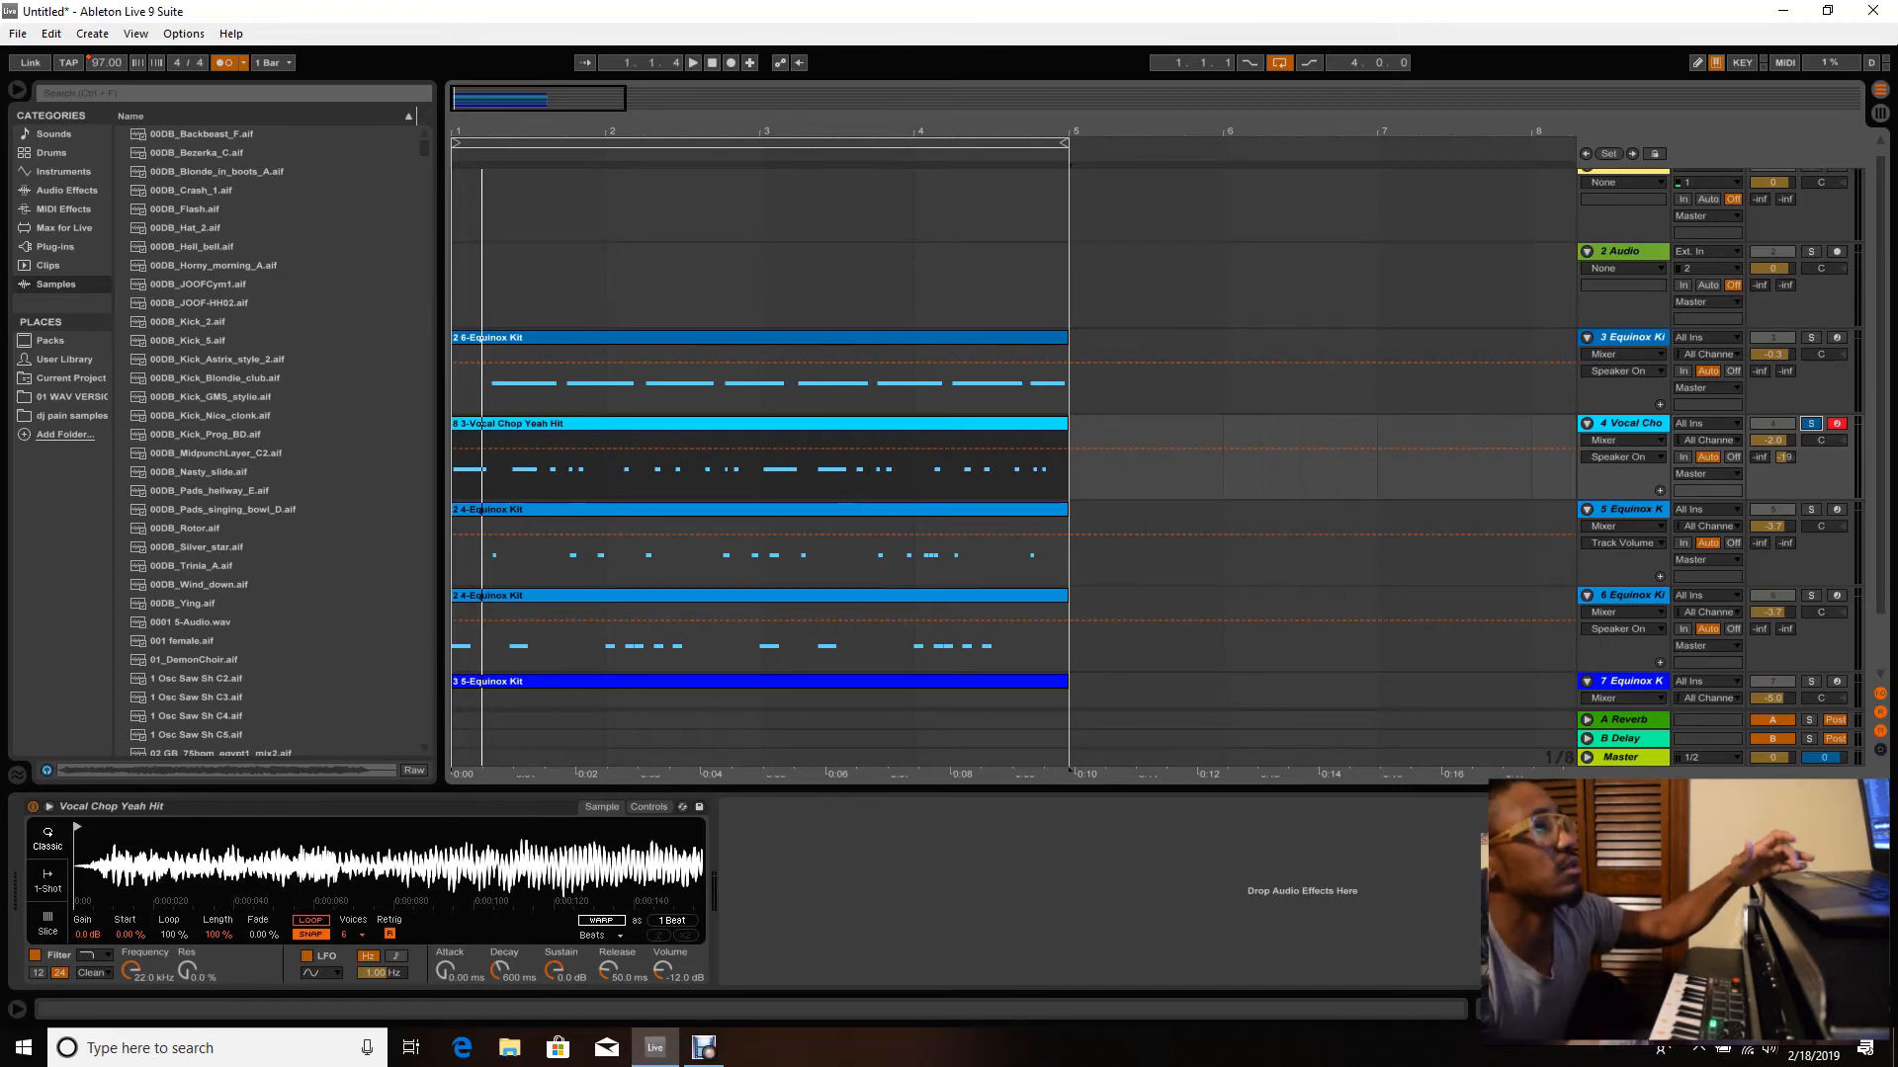
left_click(1811, 424)
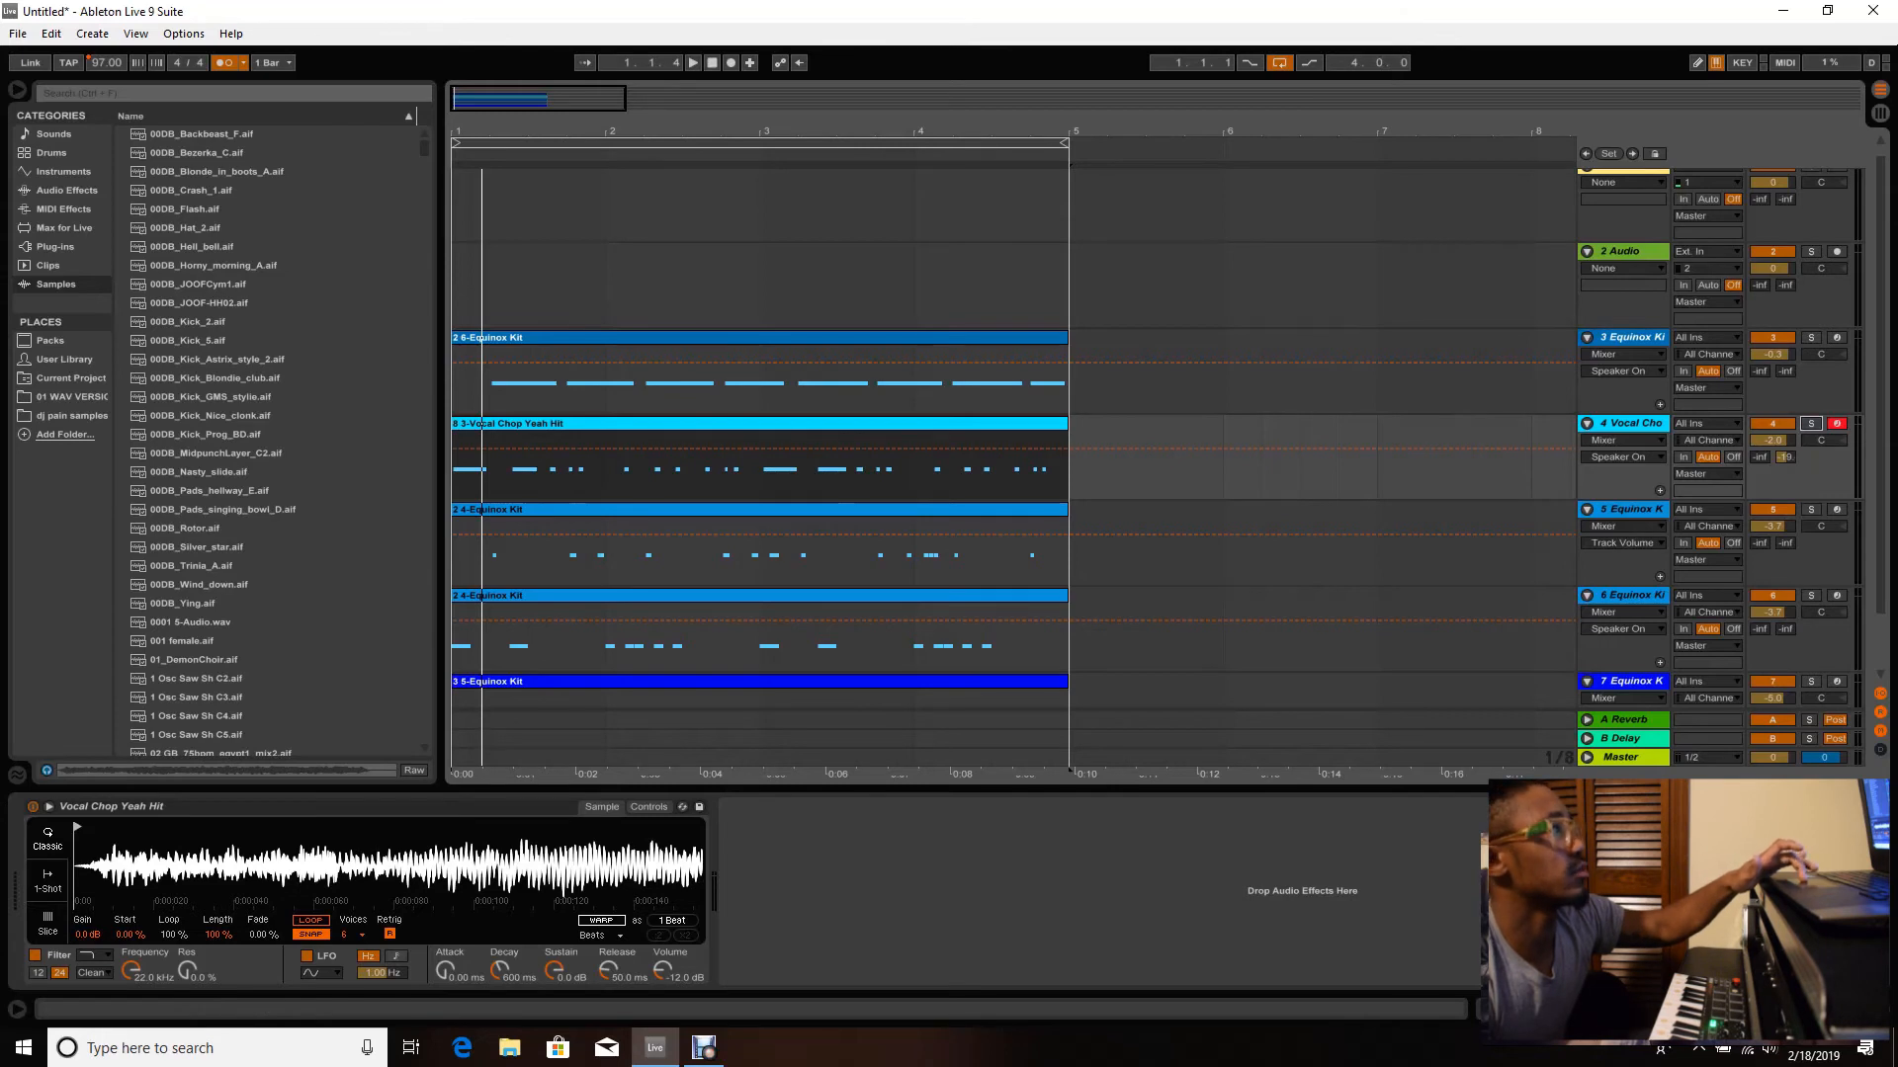
- Play the four-bar loop from the start with all tracks together, and stop playback at its end
key("Home")
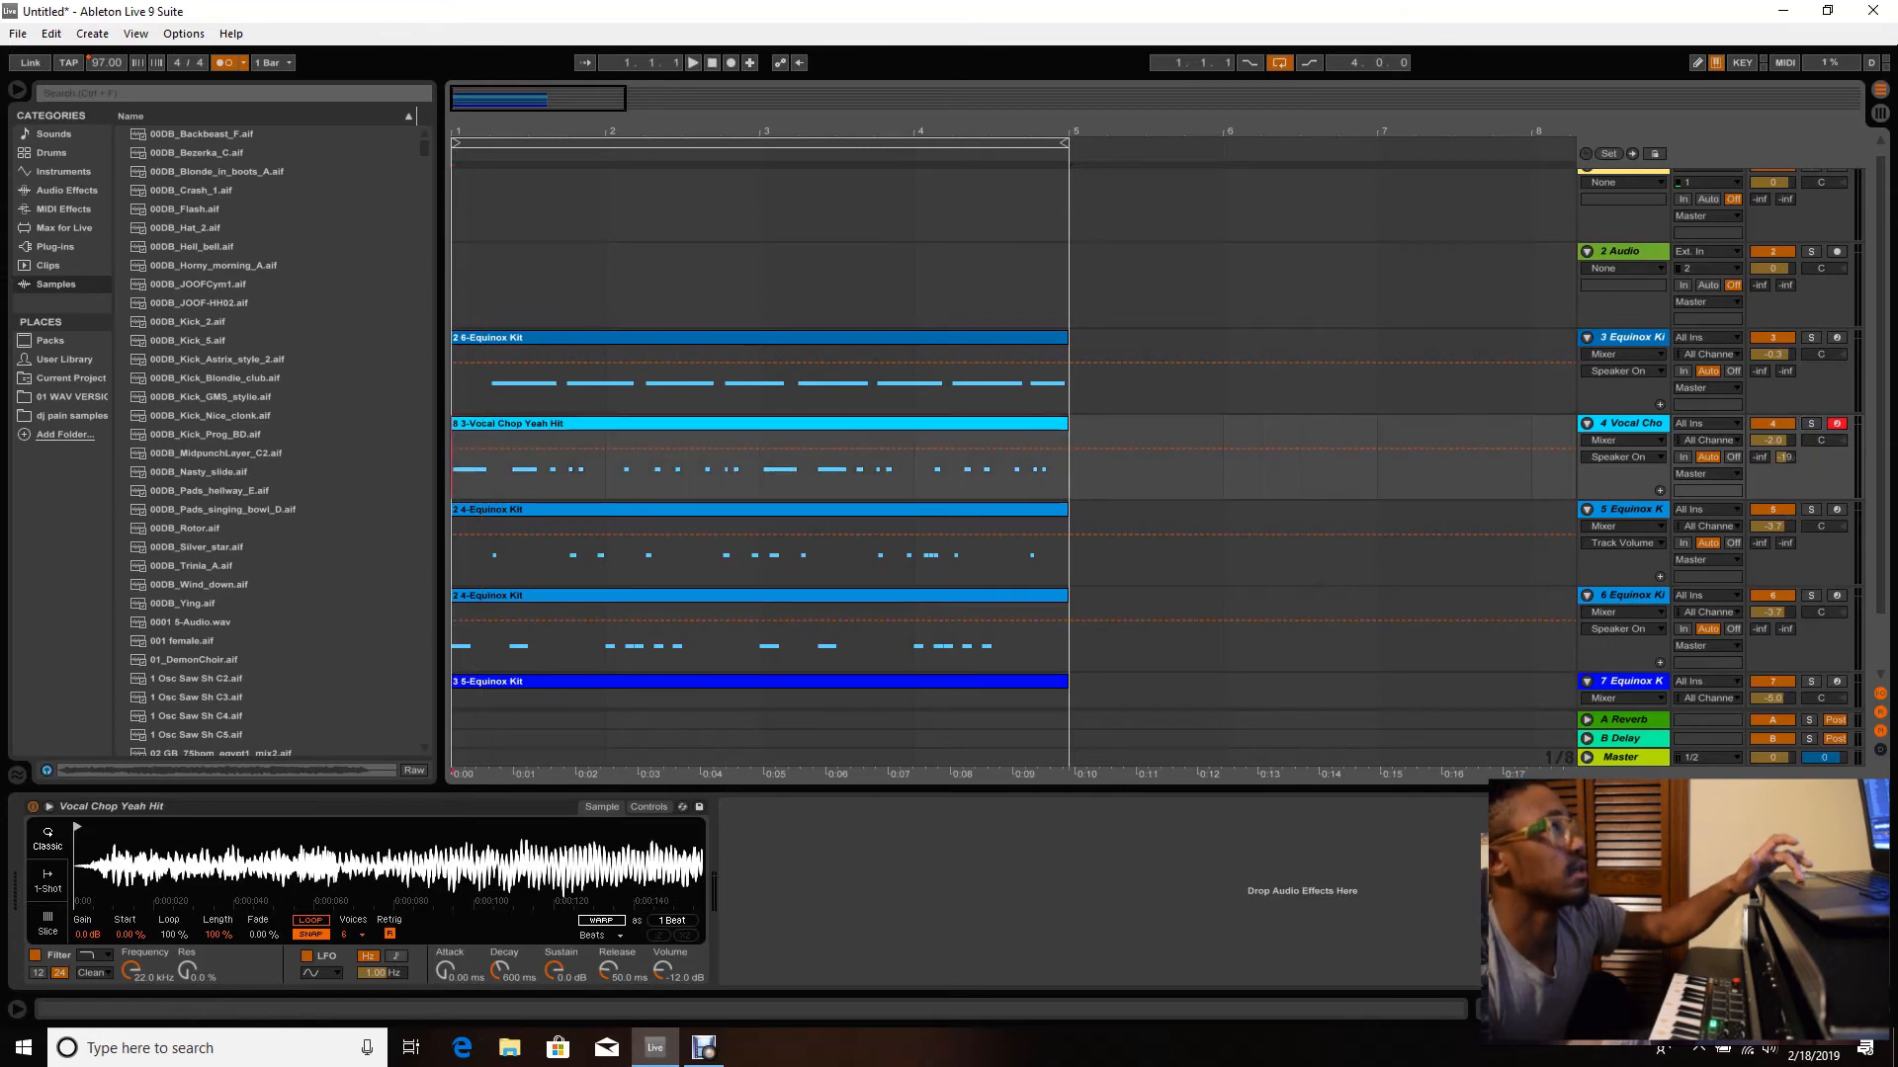
key("space")
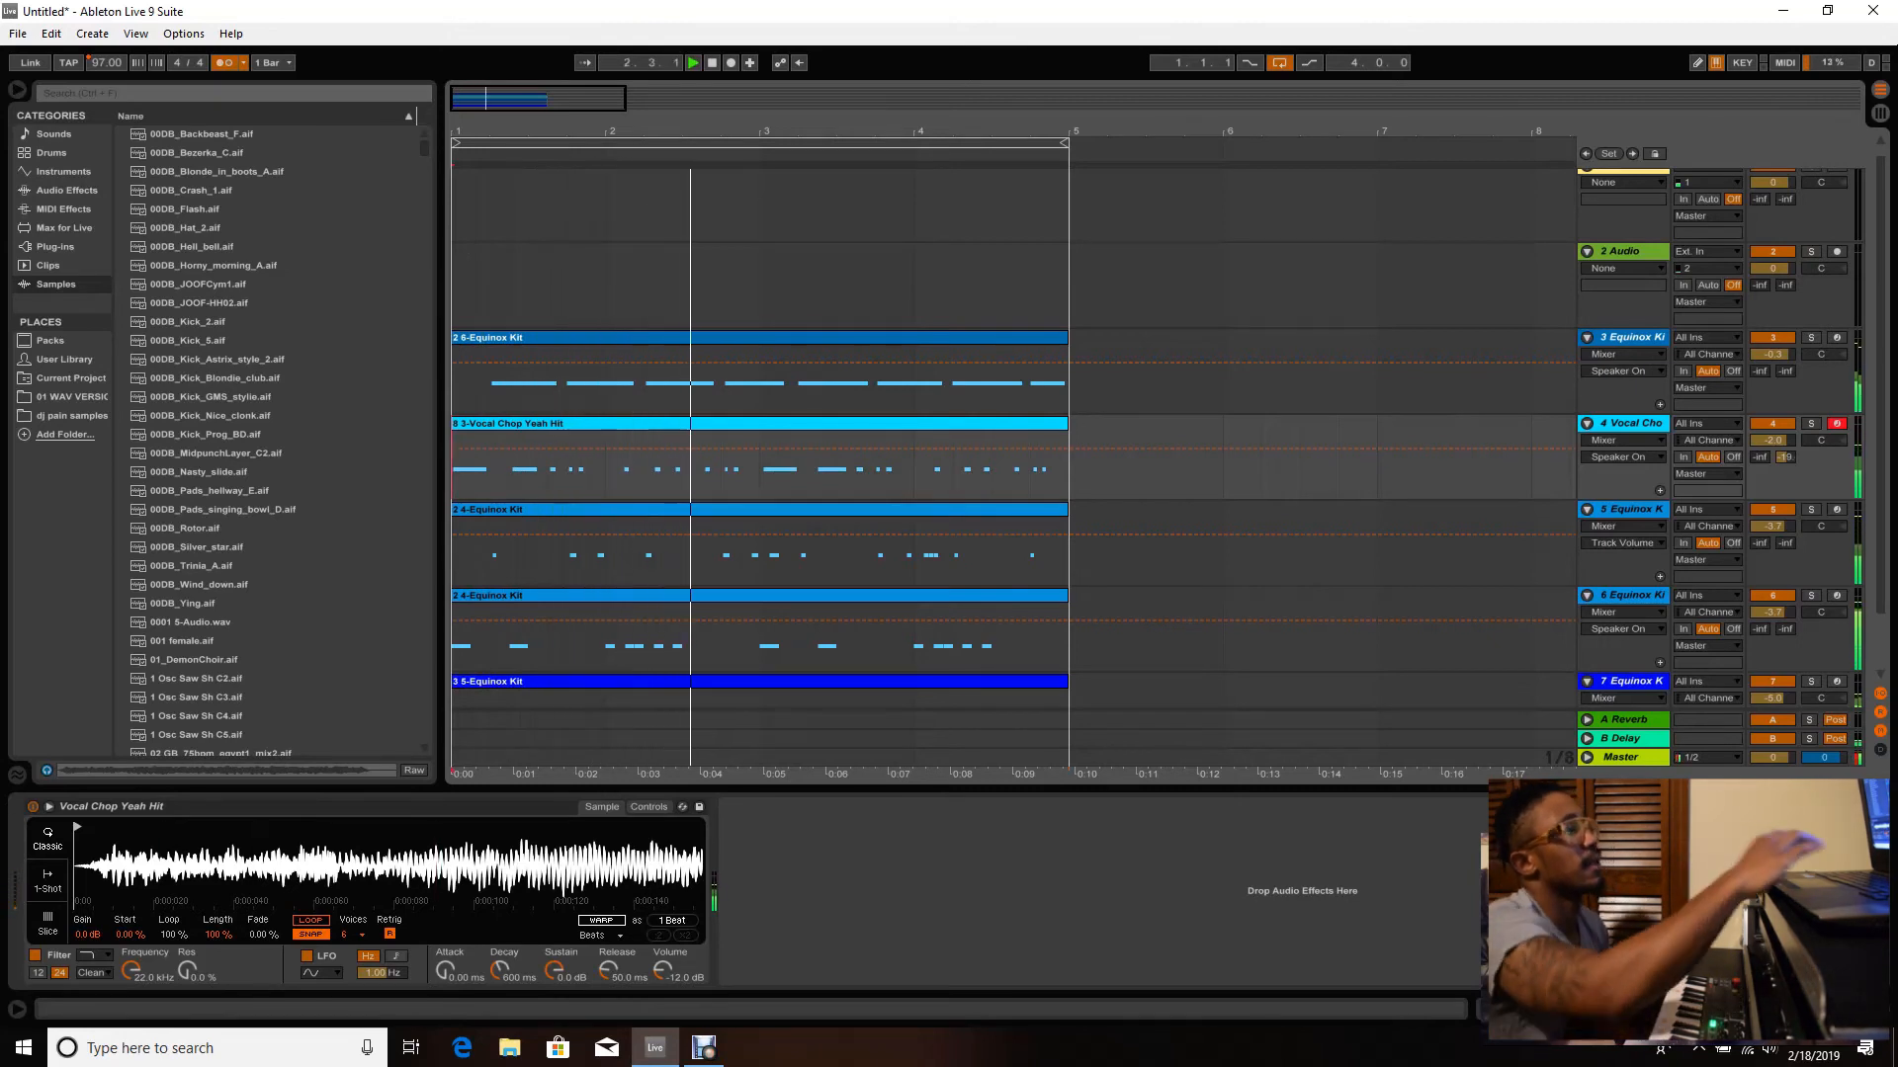
key("minus")
left_click_drag(607, 131, 699, 151)
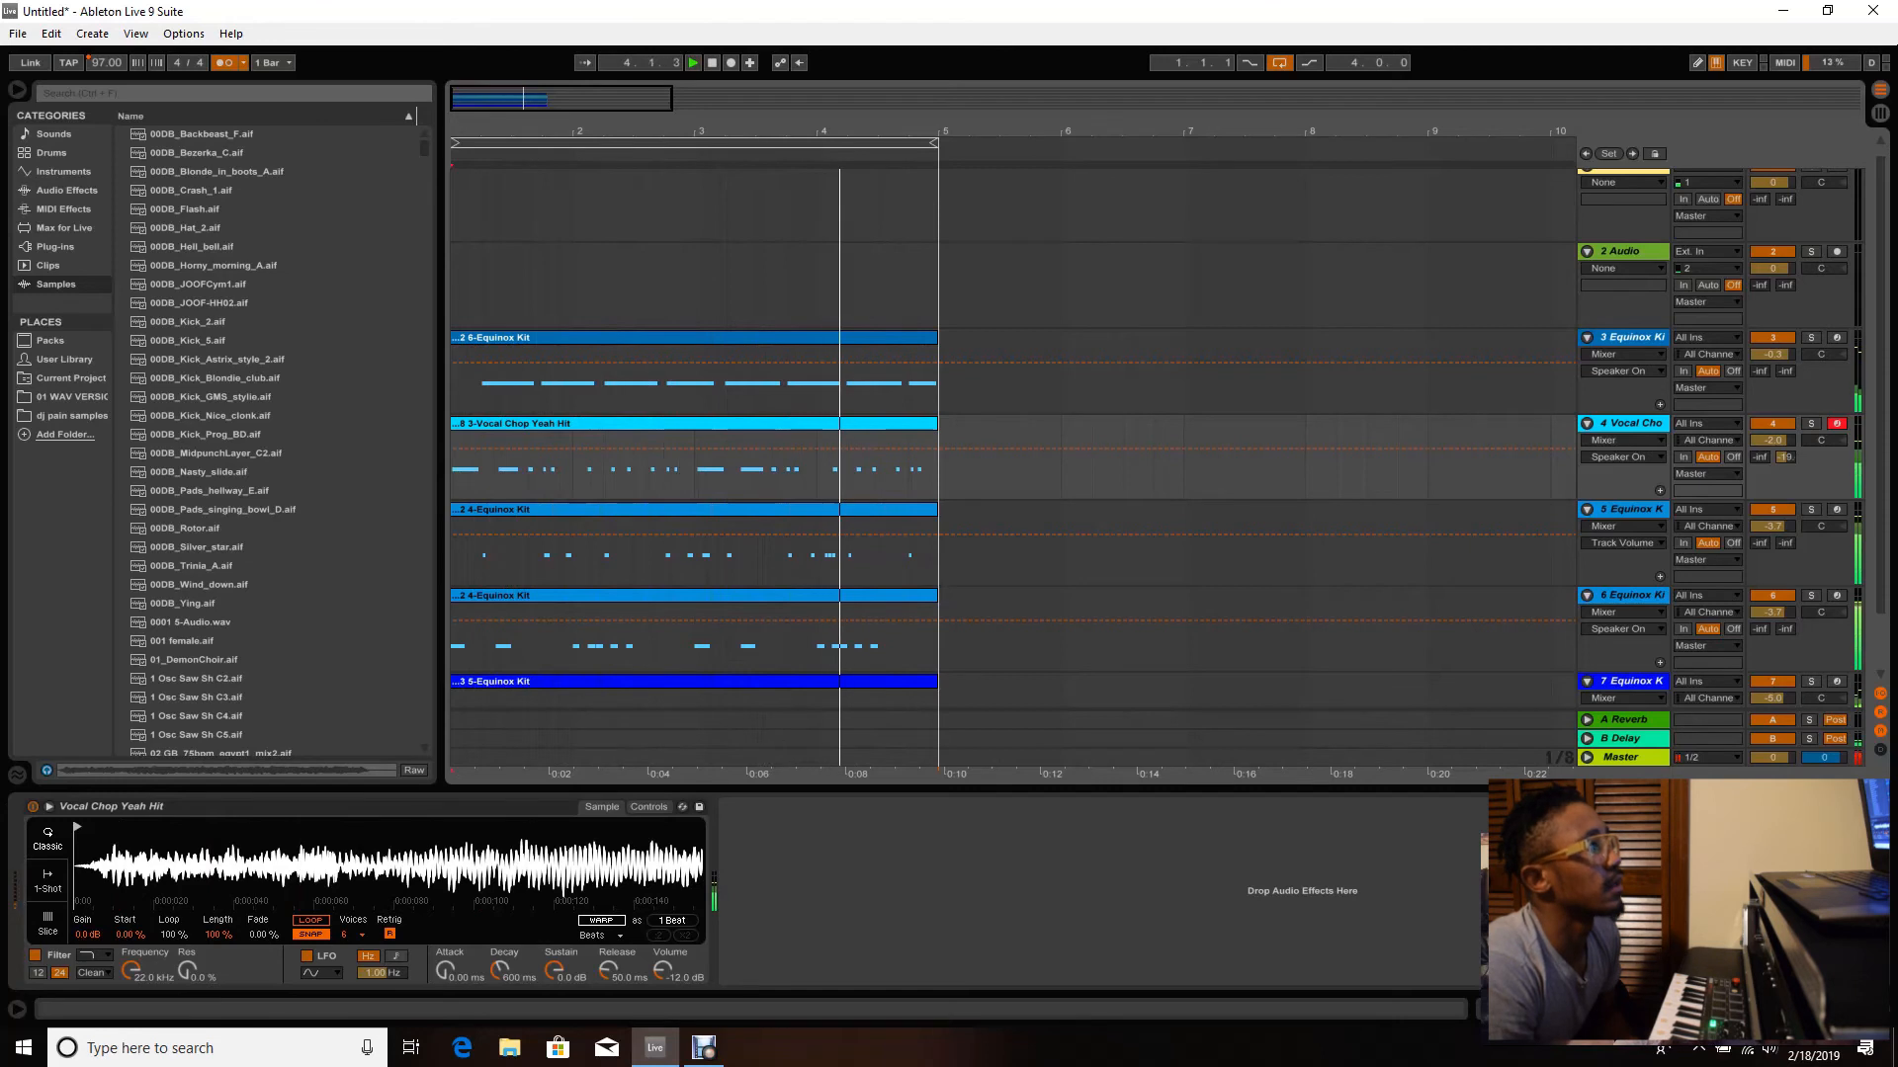
key("space")
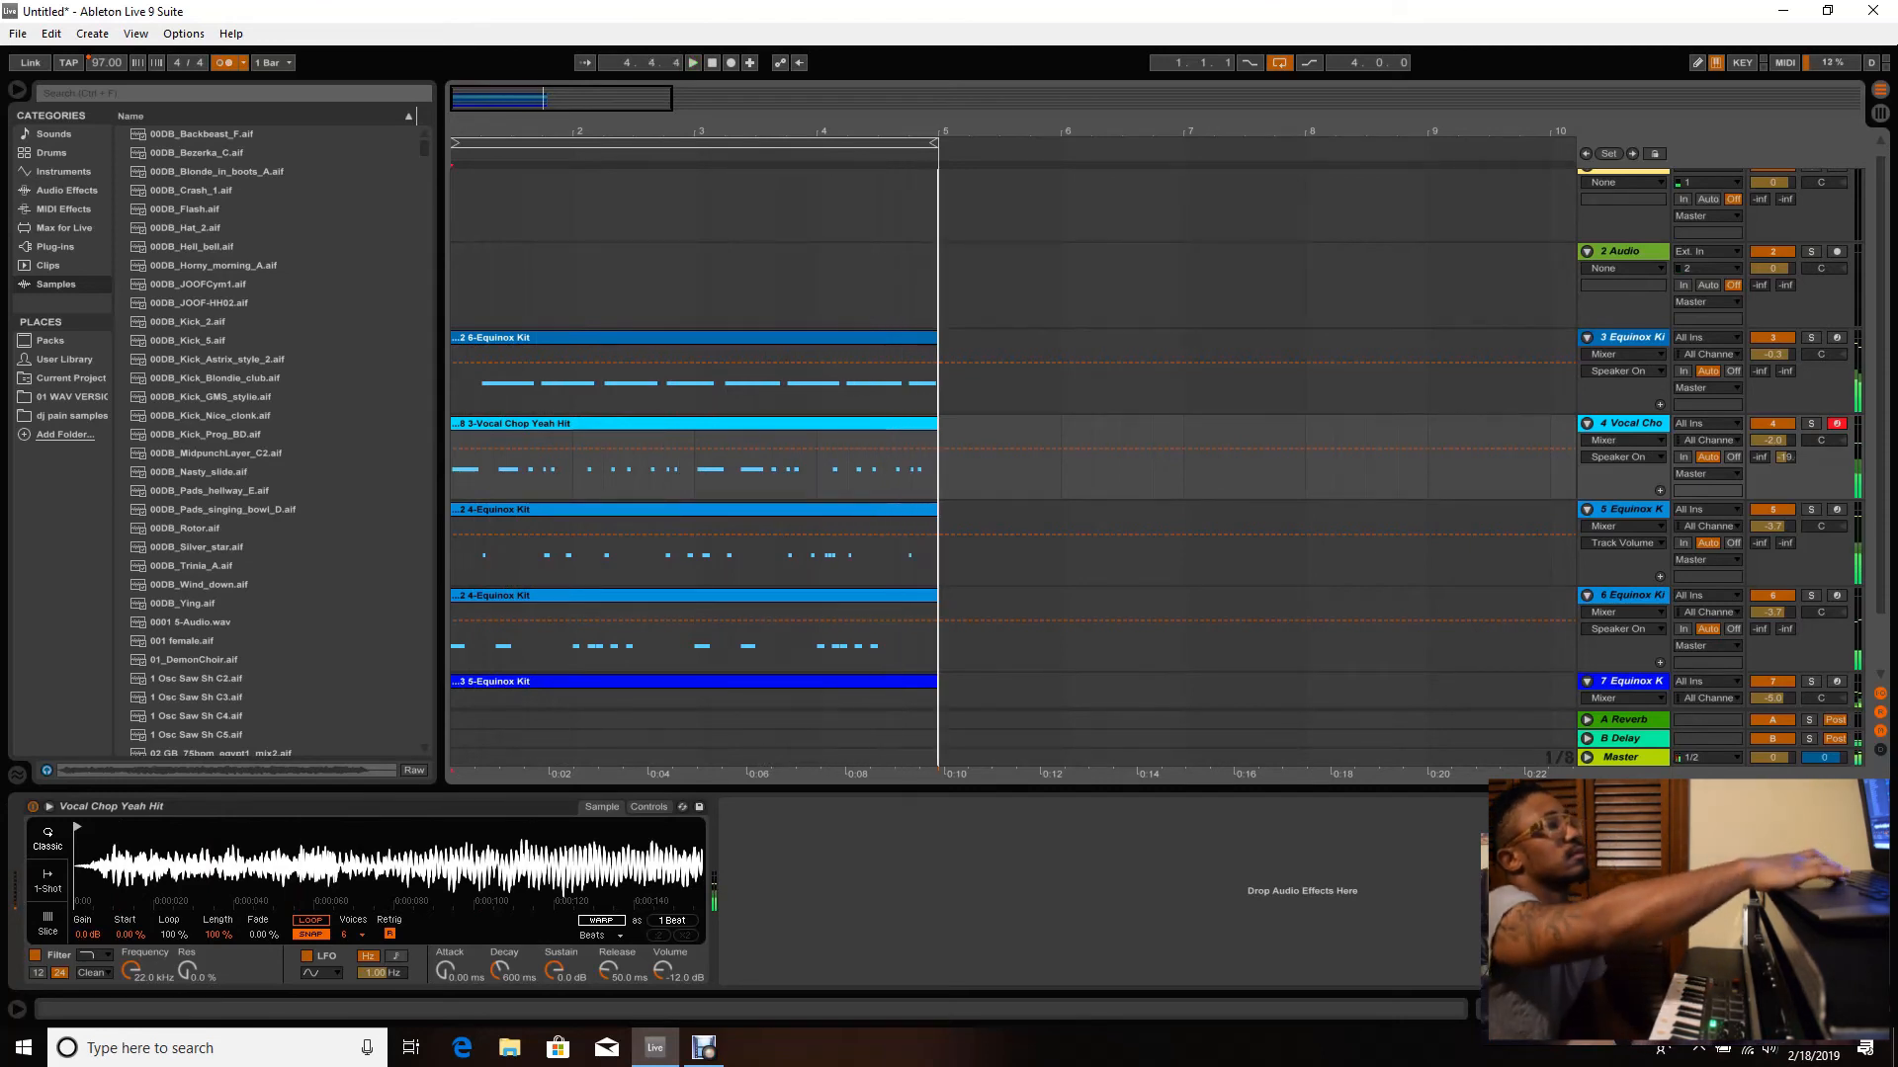